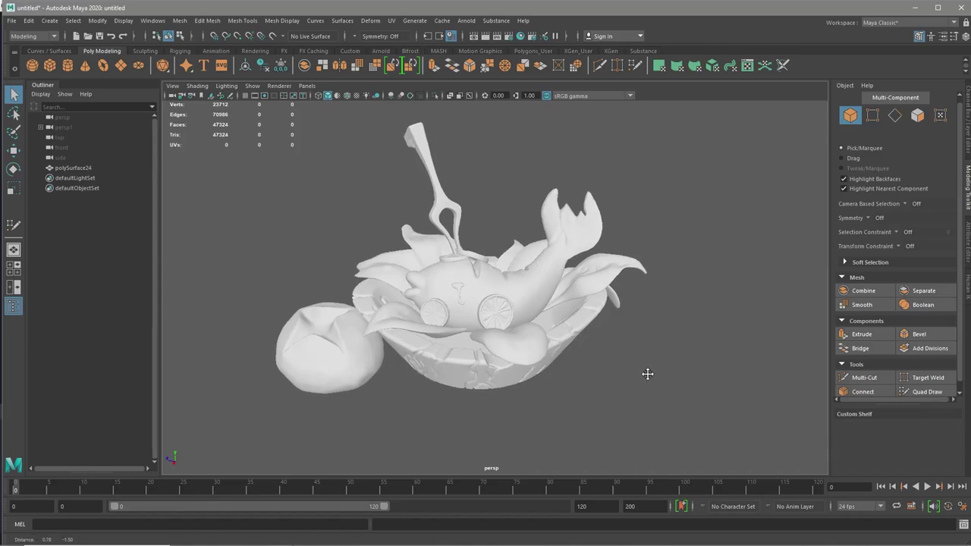
Separate the combined sculpture polySurface24 into individual pieces with Mesh > Separate
click(545, 349)
right_drag(632, 240, 728, 510)
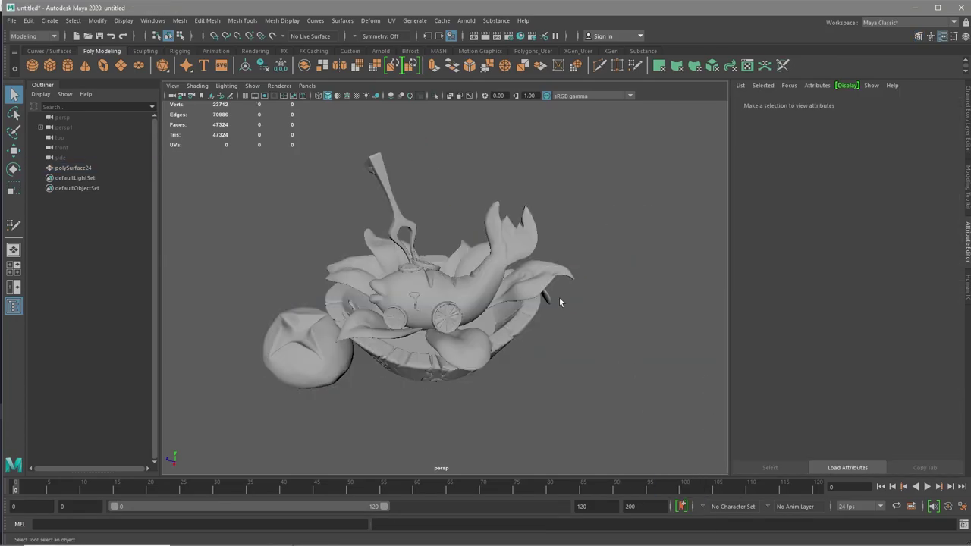
alt+drag(559, 296, 636, 361)
Hide the lime slices and other pieces, leaving only the fish polySurface32 visible
click(547, 279)
alt+drag(548, 279, 477, 338)
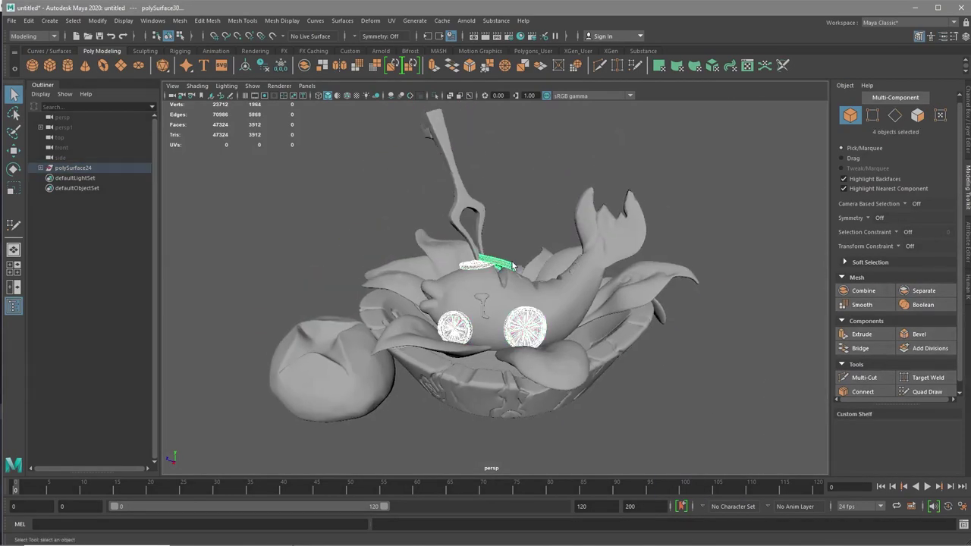
click(542, 362)
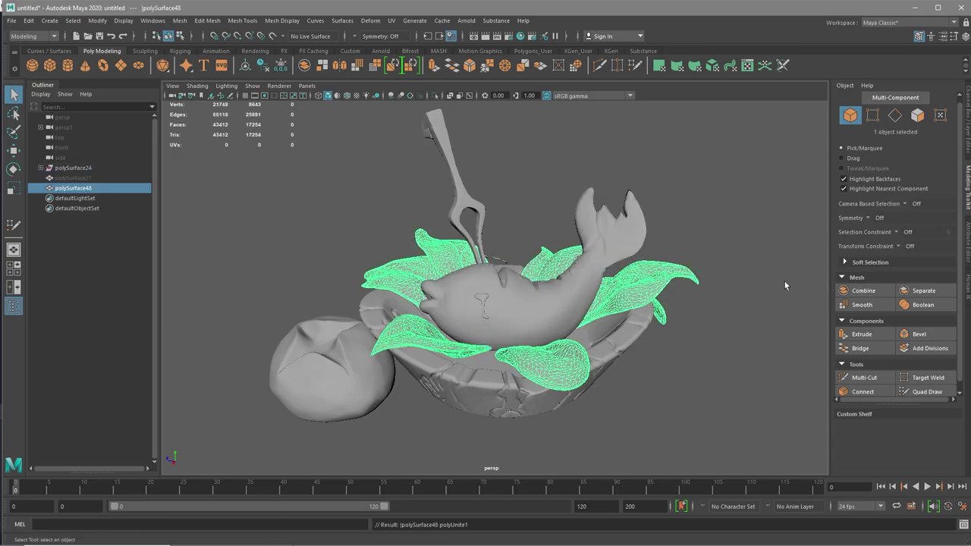
key(ctrl+h)
click(357, 368)
key(ctrl+h)
click(533, 311)
key(ctrl+h)
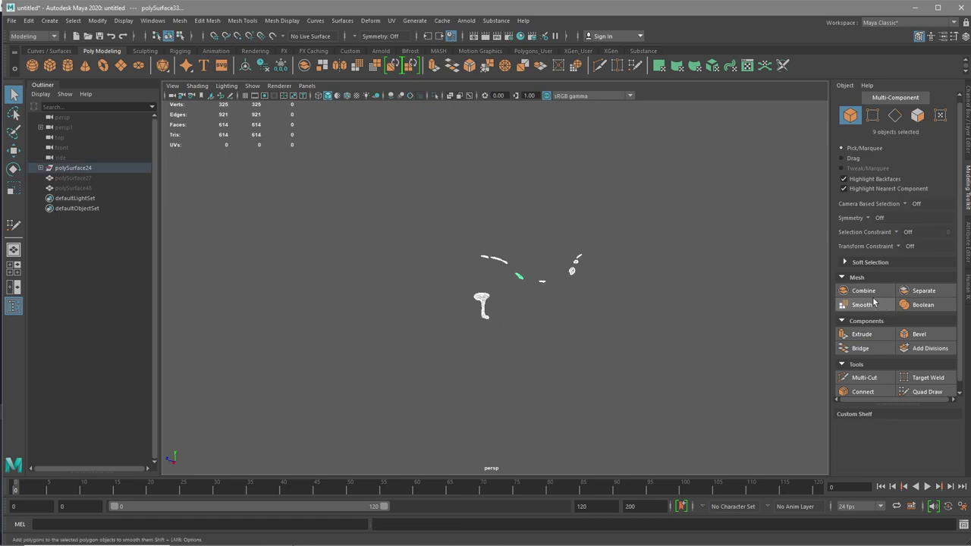
click(84, 210)
key(shift+h)
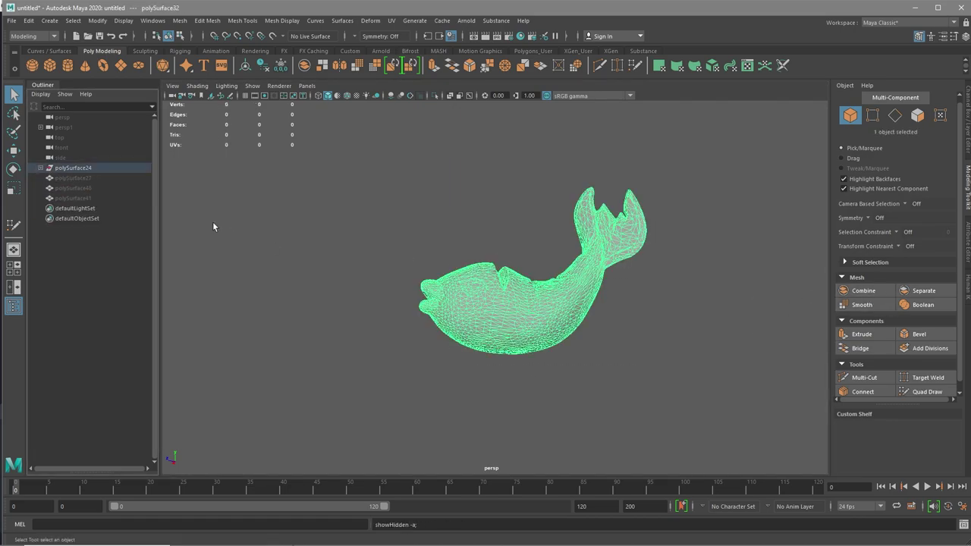
Make the fish sculpt live for retopology, then exit Quad Draw and frame the low-poly fish
click(272, 36)
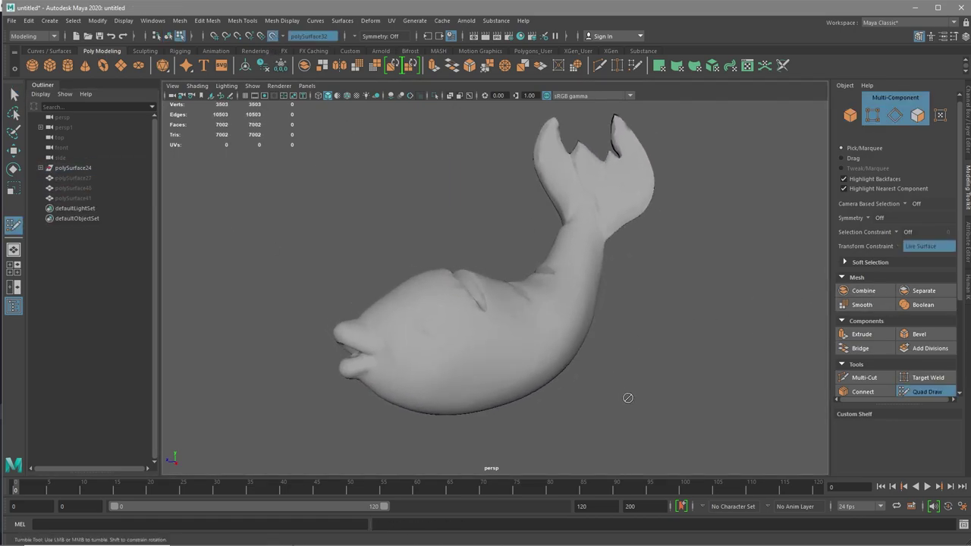
mouse_move(577, 334)
alt+mouse_down()
mouse_move(488, 373)
mouse_move(589, 360)
mouse_move(688, 385)
mouse_move(601, 406)
mouse_move(531, 376)
alt+mouse_up()
key(q)
click(271, 38)
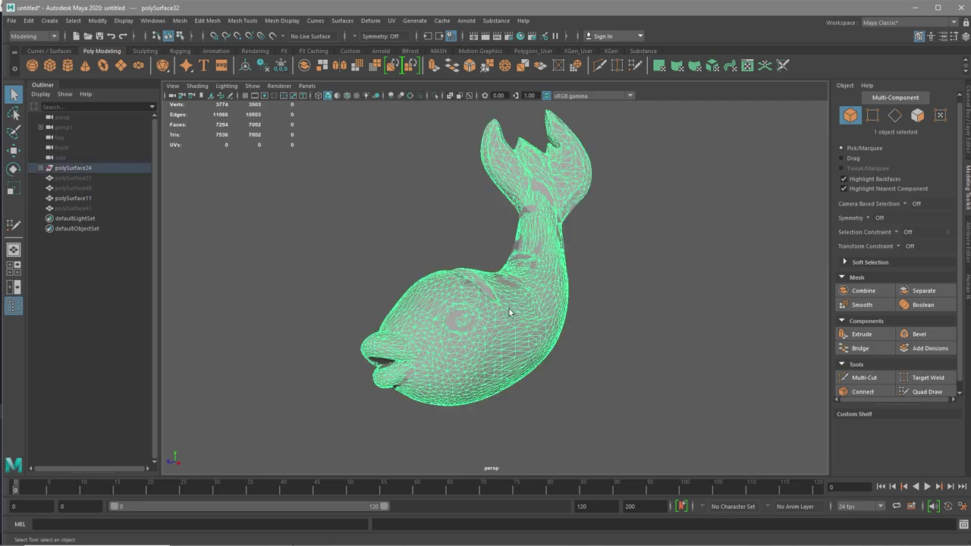
key(f)
Select the chosen edge loops on the low-poly fish polySurface11
click(895, 114)
mouse_move(455, 250)
alt+mouse_down()
mouse_move(322, 273)
mouse_move(417, 322)
mouse_move(423, 357)
mouse_move(551, 294)
alt+mouse_up()
shift+click(554, 291)
mouse_move(398, 310)
alt+mouse_down()
mouse_move(539, 385)
mouse_move(528, 334)
alt+mouse_up()
scroll(553, 370, up, 5)
shift+click(650, 377)
scroll(650, 377, down, 5)
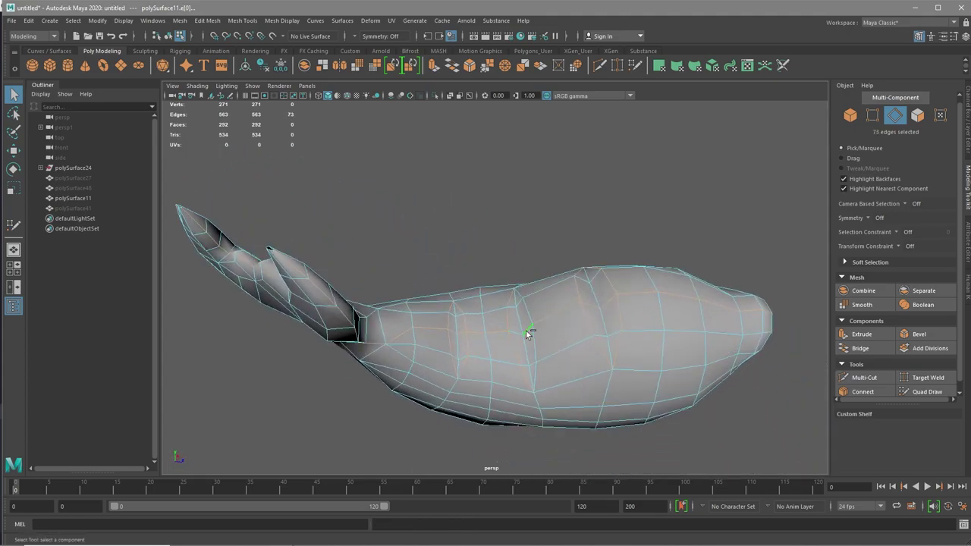
alt+drag(464, 336, 450, 357)
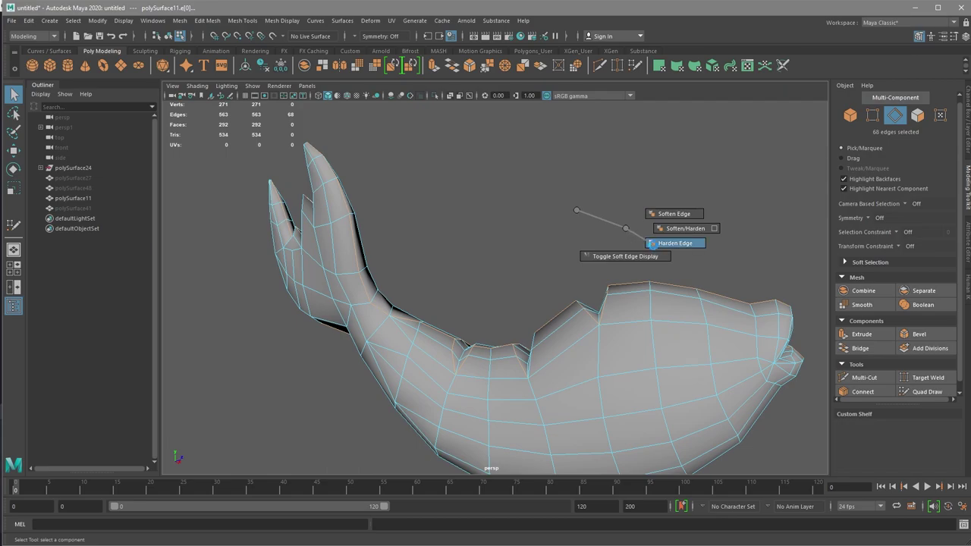
Harden the selected fish edges and hide polySurface11
right_drag(650, 238, 574, 205)
scroll(514, 362, down, 5)
mouse_move(514, 361)
alt+mouse_down()
mouse_move(544, 317)
mouse_move(484, 350)
alt+mouse_up()
click(114, 198)
key(ctrl+h)
click(40, 168)
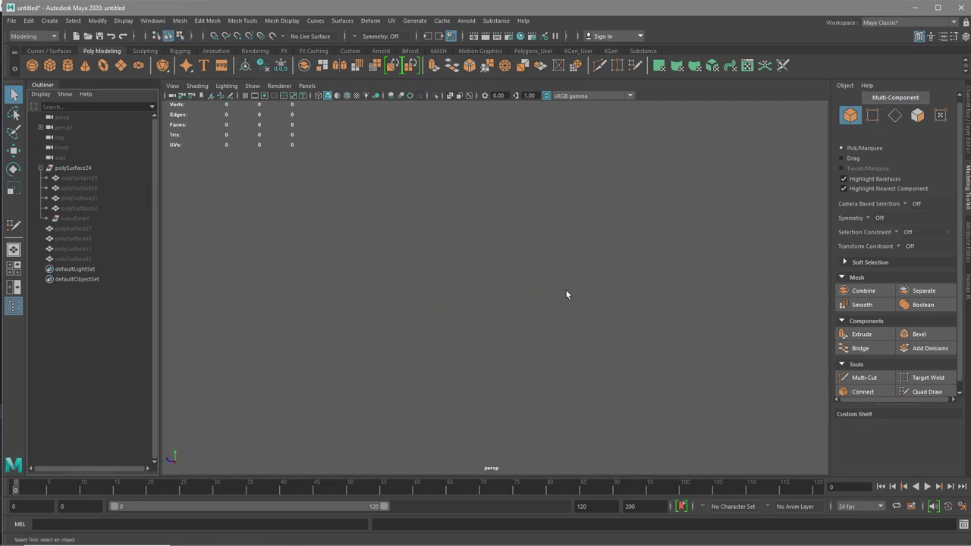
Unhide the bowl and soften all edges of the low-poly bowl polySurface12
key(shift+h)
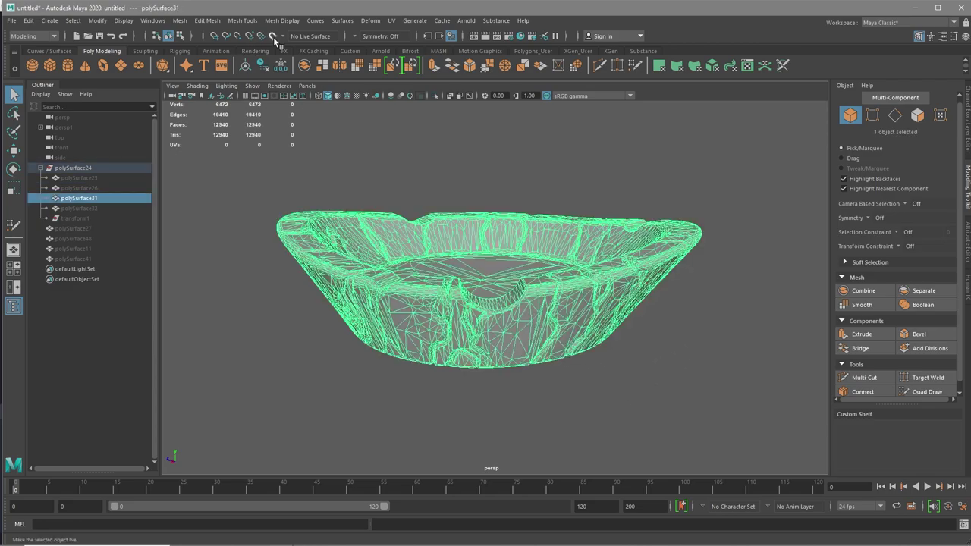
mouse_move(549, 397)
alt+mouse_down()
mouse_move(463, 421)
mouse_move(547, 447)
alt+mouse_up()
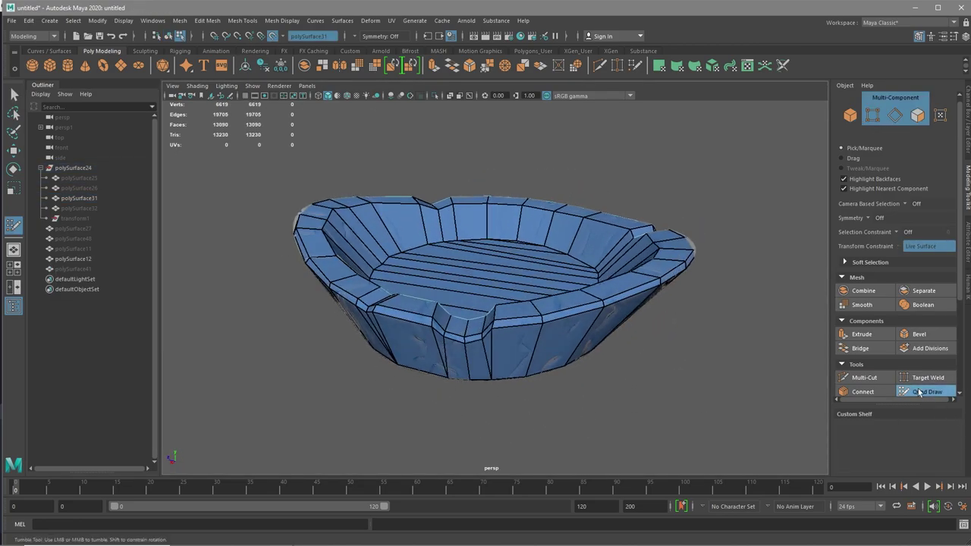
key(q)
click(576, 258)
shift+right_drag(629, 299, 668, 348)
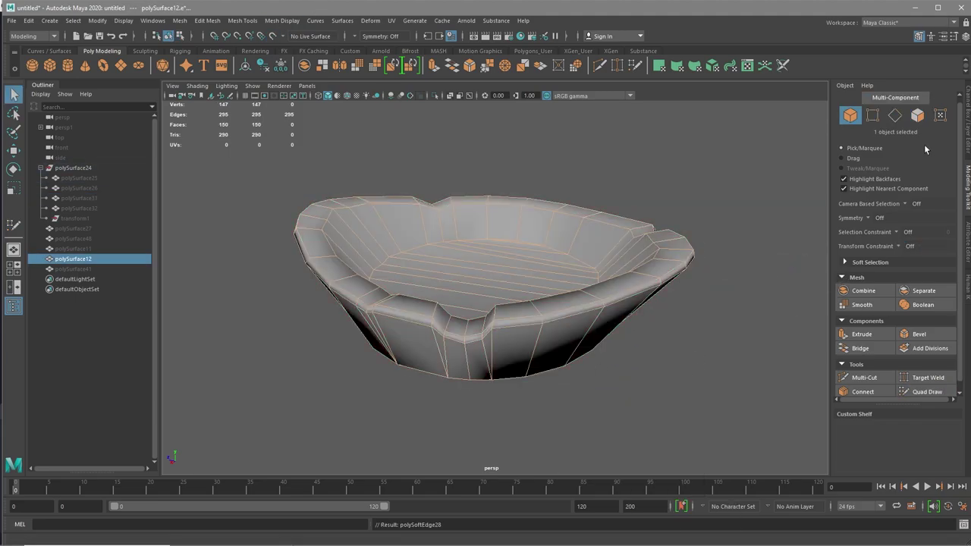
Select the bowl's rim edge loops, drop stray edges, and harden them
double_click(613, 230)
alt+drag(613, 230, 495, 275)
mouse_move(425, 246)
alt+mouse_down()
mouse_move(425, 225)
mouse_move(629, 299)
mouse_move(480, 212)
alt+mouse_up()
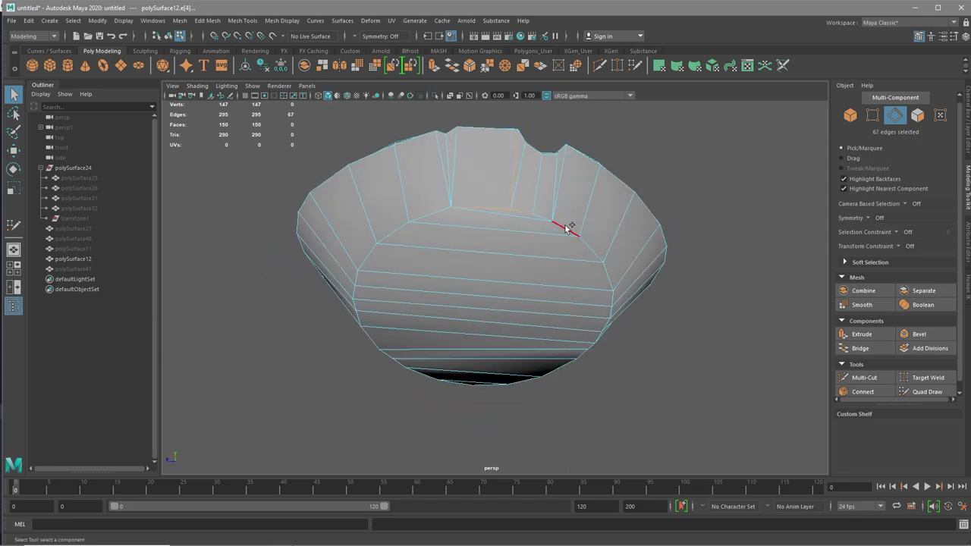
shift+double_click(545, 214)
mouse_move(545, 214)
alt+mouse_down()
mouse_move(542, 249)
mouse_move(766, 275)
mouse_move(506, 236)
mouse_move(745, 204)
alt+mouse_up()
shift+right_click(745, 203)
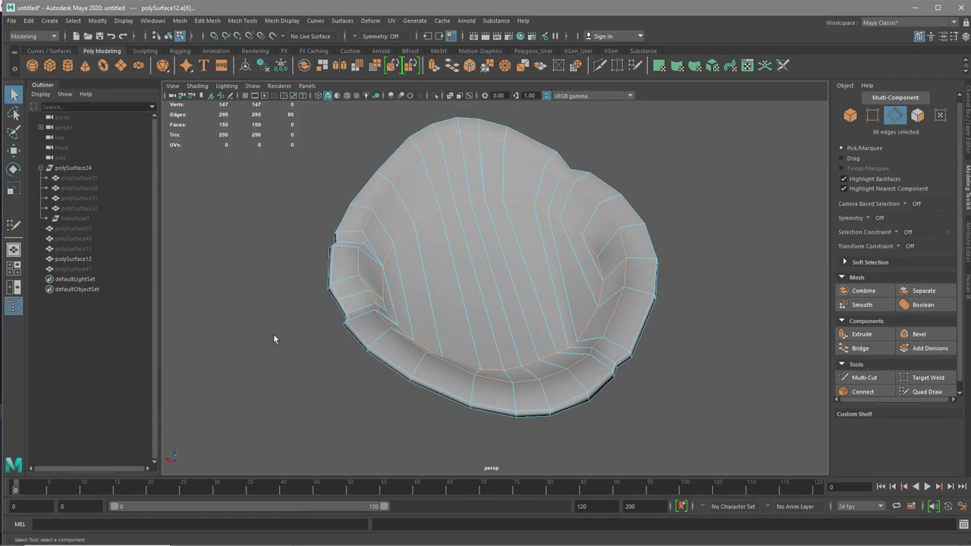
alt+drag(273, 334, 304, 342)
scroll(318, 351, up, 3)
ctrl+click(488, 293)
scroll(488, 293, down, 3)
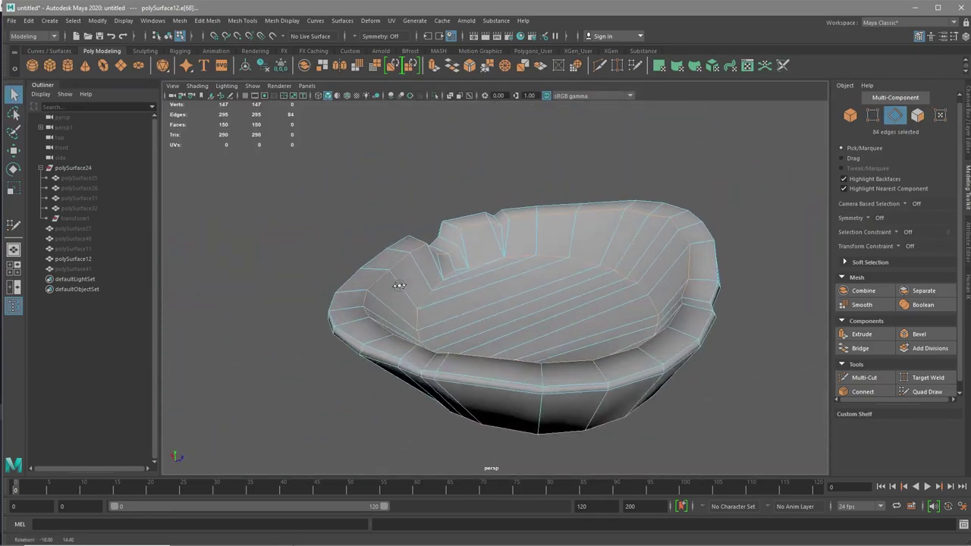
alt+drag(401, 284, 613, 263)
shift+right_drag(691, 224, 754, 253)
Harden a further set of plank edges on the bowl, then return to object mode
mouse_move(753, 253)
alt+mouse_down()
mouse_move(712, 352)
mouse_move(545, 309)
alt+mouse_up()
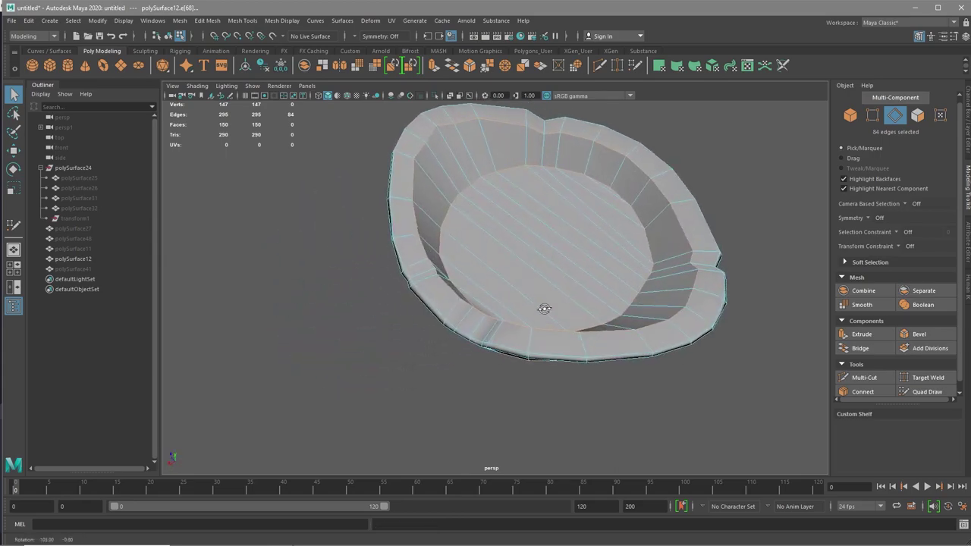
mouse_move(377, 179)
alt+mouse_down()
mouse_move(353, 282)
mouse_move(657, 342)
mouse_move(591, 352)
mouse_move(521, 328)
alt+mouse_up()
shift+click(556, 356)
shift+click(520, 328)
shift+click(553, 357)
mouse_move(553, 358)
alt+mouse_down()
mouse_move(549, 303)
mouse_move(525, 363)
mouse_move(613, 340)
alt+mouse_up()
shift+right_drag(704, 265, 758, 292)
key(F8)
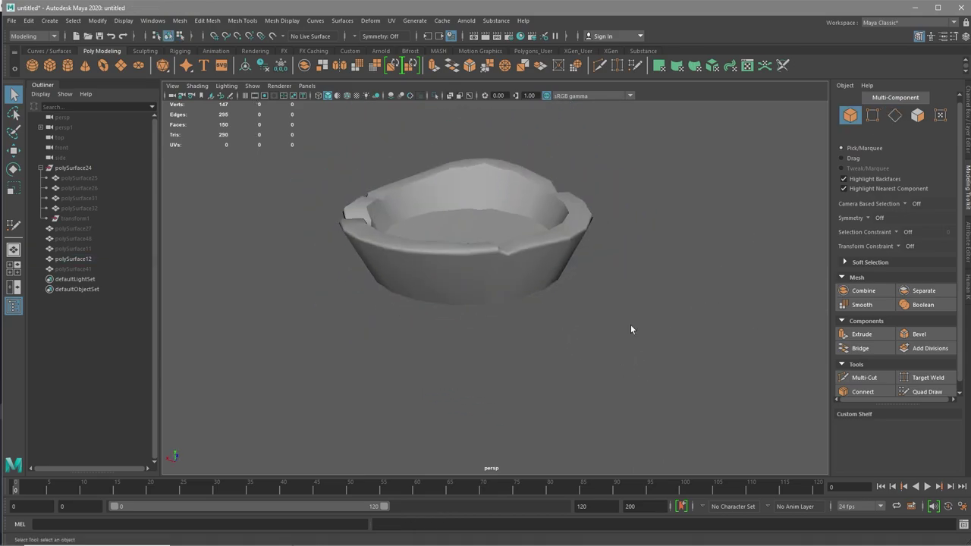
alt+drag(630, 329, 412, 336)
click(507, 312)
Hide the bowl and make the bread sculpt live for retopology
key(ctrl+h)
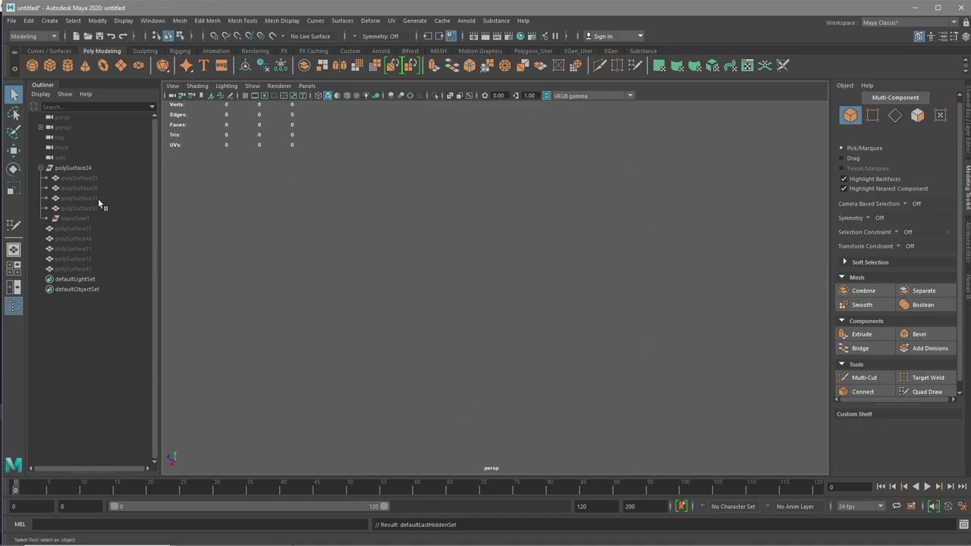
click(80, 188)
click(339, 354)
alt+middle_drag(339, 353, 501, 362)
mouse_move(500, 361)
alt+mouse_down()
mouse_move(531, 329)
mouse_move(425, 289)
mouse_move(427, 308)
mouse_move(512, 371)
alt+mouse_up()
click(530, 329)
click(927, 392)
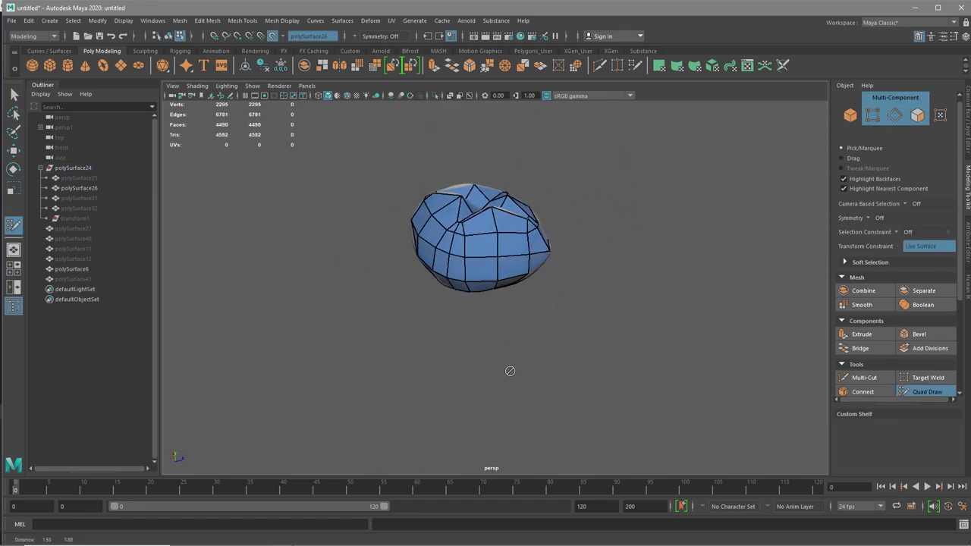
click(927, 392)
Soften the bread mesh polySurface6, harden its 16 selected edges, then show fork piece polySurface25
click(521, 280)
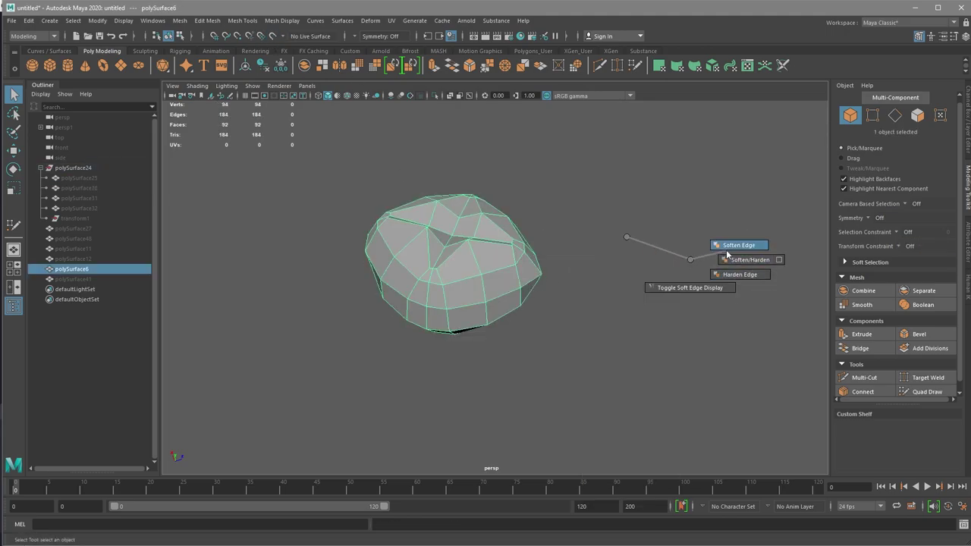
shift+right_drag(626, 237, 727, 255)
alt+drag(720, 296, 524, 307)
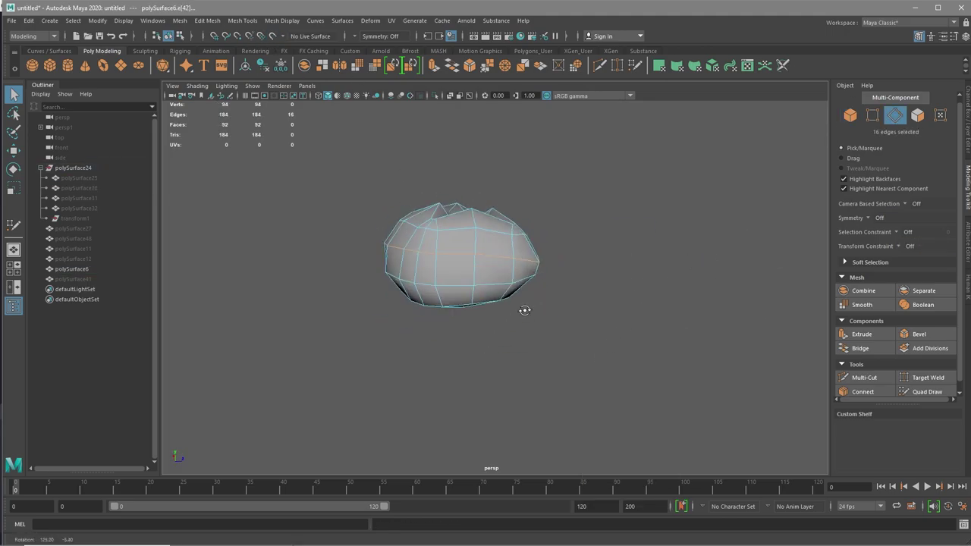
right_drag(660, 213, 748, 253)
mouse_move(650, 319)
alt+mouse_down()
mouse_move(703, 371)
mouse_move(596, 346)
alt+mouse_up()
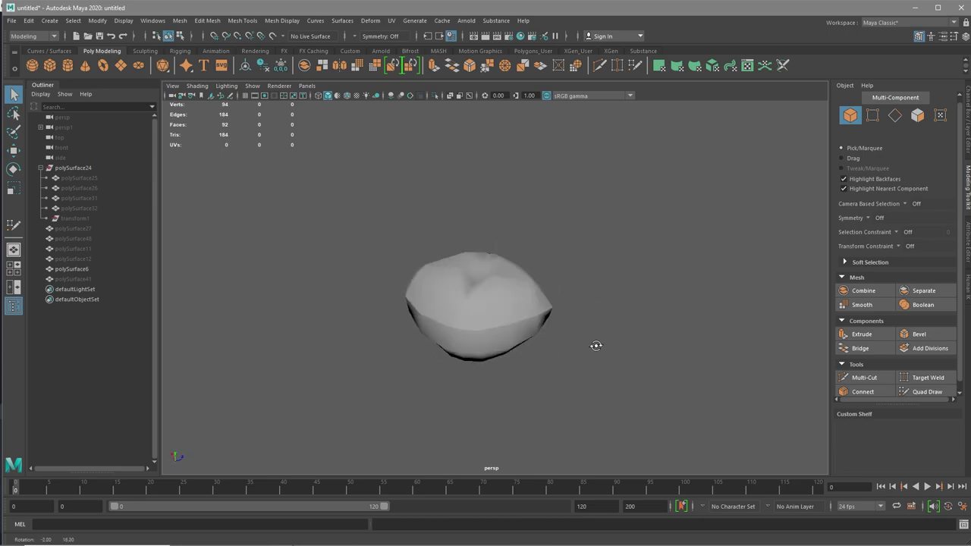
click(90, 177)
alt+drag(444, 395, 539, 261)
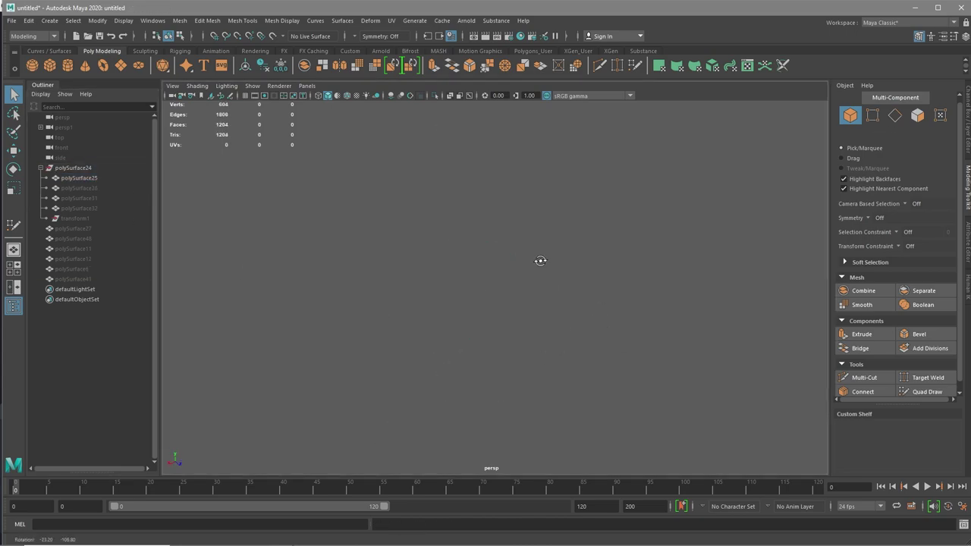
Make the fork sculpt live, then exit Quad Draw back to selecting
click(926, 392)
alt+drag(551, 277, 507, 289)
mouse_move(662, 244)
alt+mouse_down()
mouse_move(602, 321)
mouse_move(580, 318)
mouse_move(568, 245)
mouse_move(574, 290)
alt+mouse_up()
key(q)
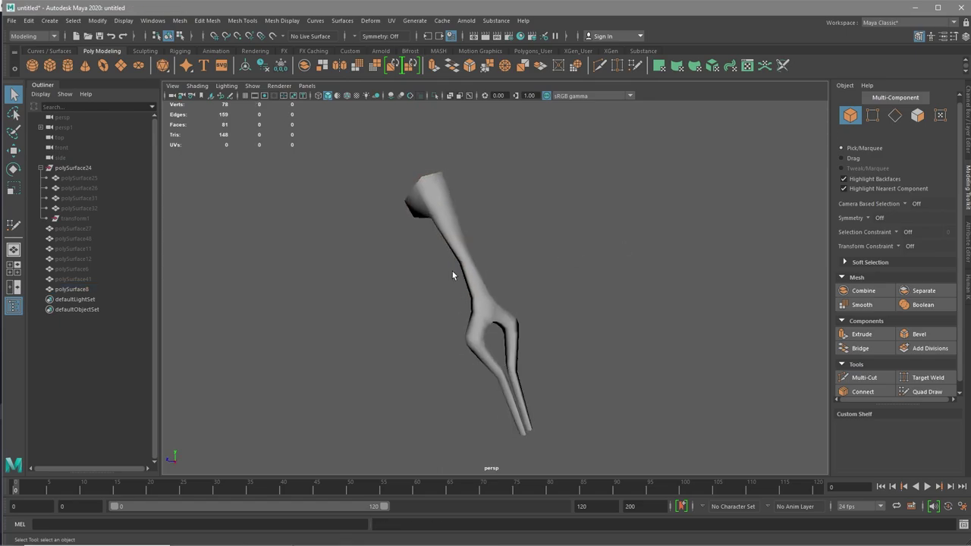
Select sharp edges along the fork's handle and split end
alt+drag(587, 171, 531, 204)
click(474, 229)
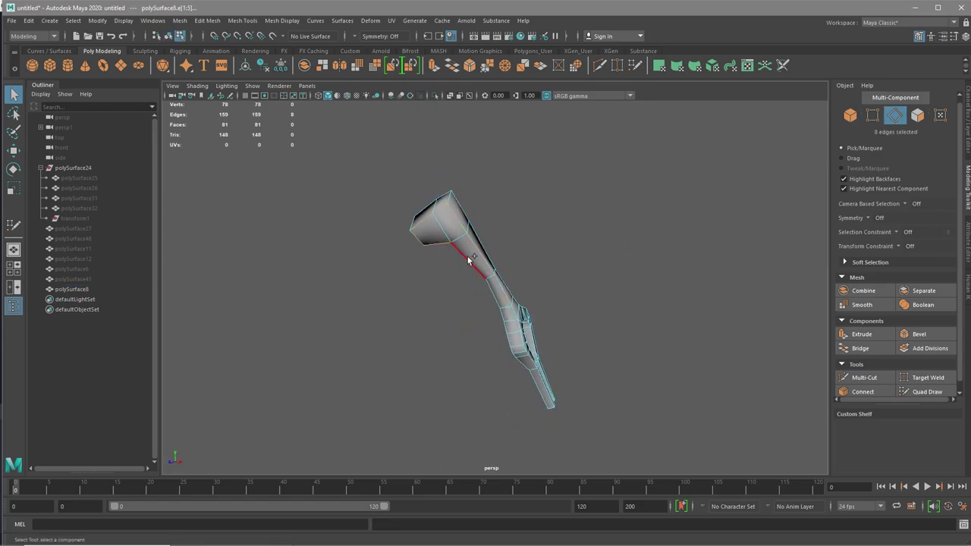
shift+click(470, 257)
alt+drag(470, 257, 434, 220)
shift+click(489, 194)
alt+drag(489, 195, 490, 257)
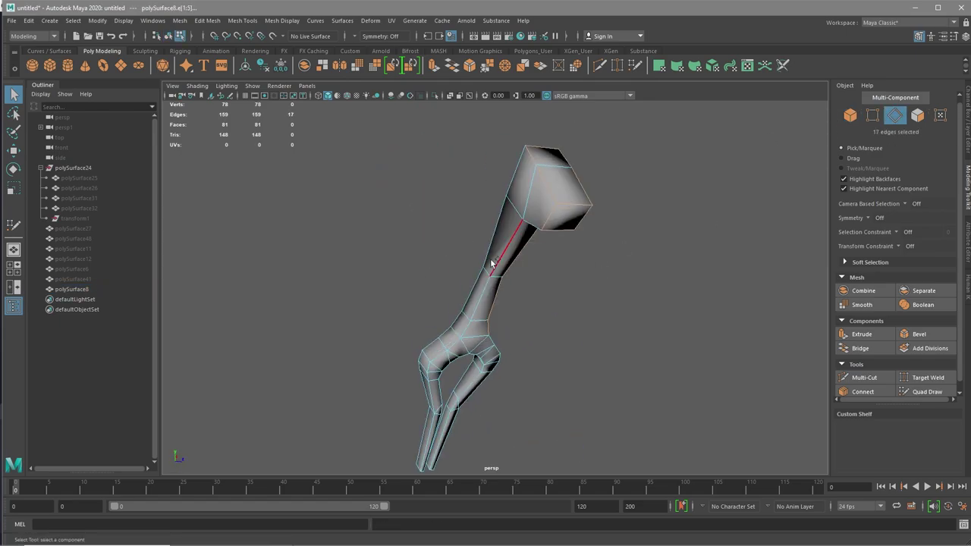
alt+drag(558, 286, 440, 251)
shift+click(440, 251)
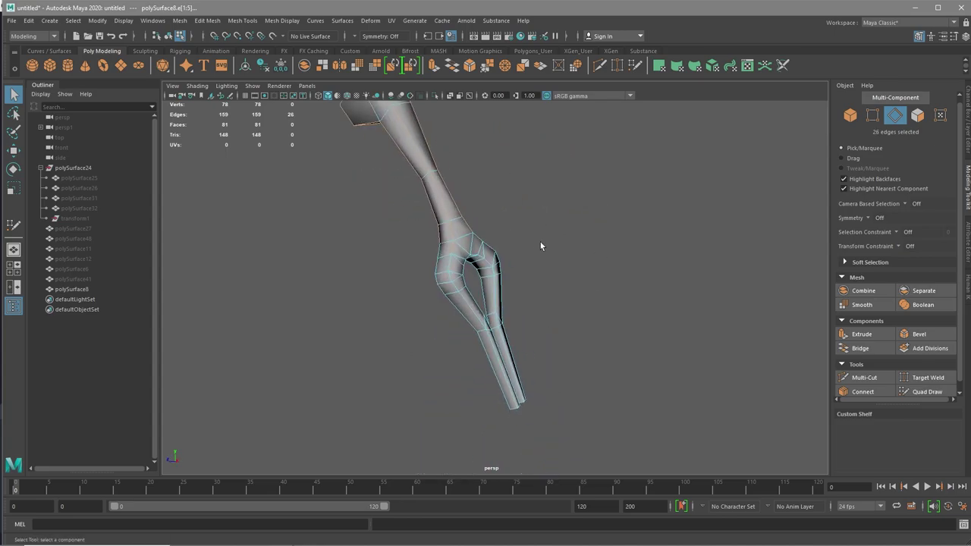
mouse_move(542, 245)
alt+mouse_down()
mouse_move(437, 279)
mouse_move(448, 253)
alt+mouse_up()
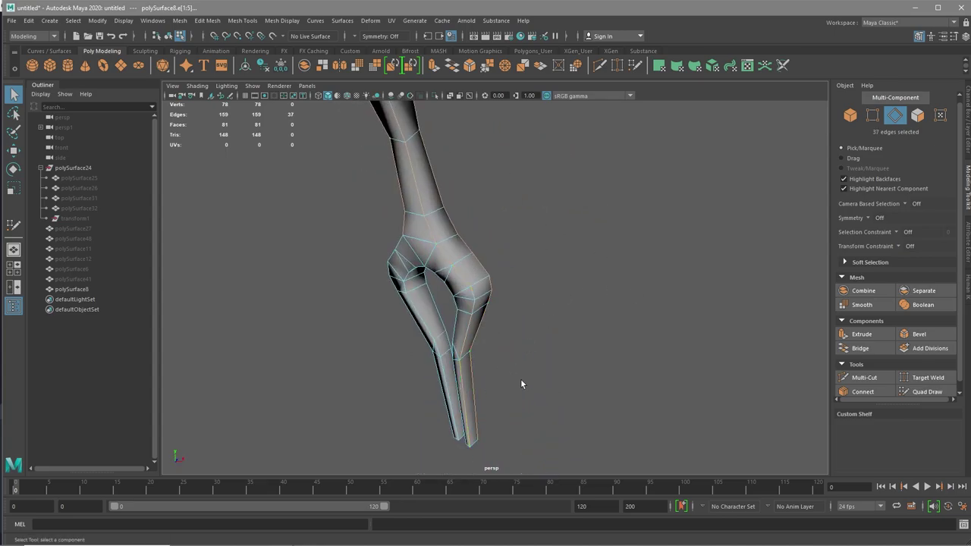
alt+drag(521, 383, 452, 389)
Add edges on the fork's prongs and inner curve, then return to object mode
shift+click(450, 388)
mouse_move(396, 307)
alt+mouse_down()
mouse_move(559, 251)
mouse_move(505, 291)
alt+mouse_up()
shift+click(505, 291)
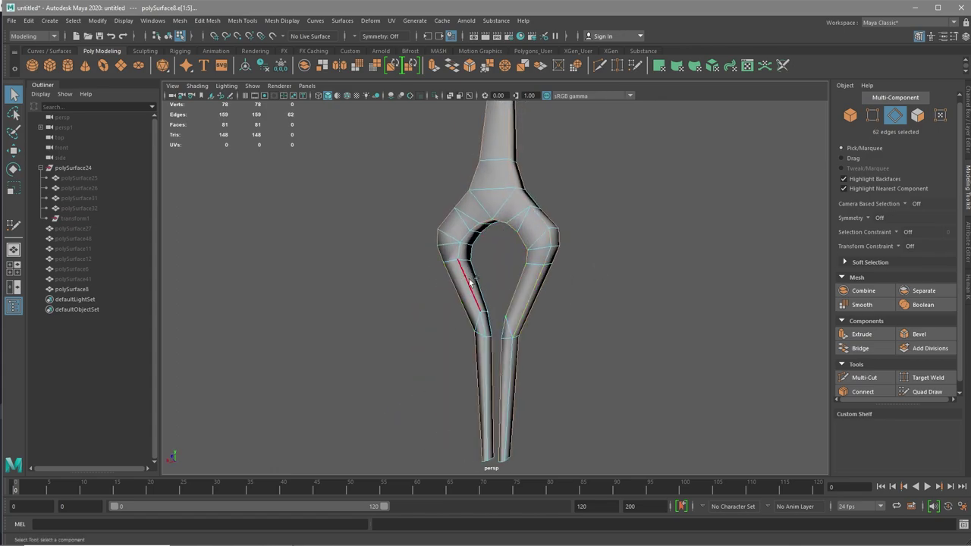
shift+click(505, 377)
mouse_move(505, 376)
alt+mouse_down()
mouse_move(620, 362)
mouse_move(630, 321)
mouse_move(611, 316)
mouse_move(704, 306)
mouse_move(496, 241)
mouse_move(564, 302)
alt+mouse_up()
shift+click(564, 302)
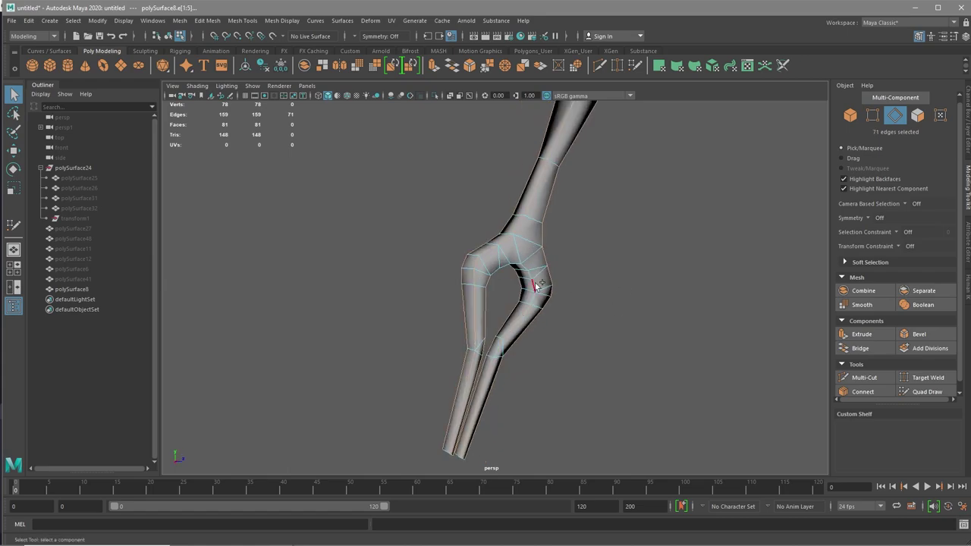
shift+click(506, 258)
alt+drag(507, 259, 596, 310)
shift+right_drag(596, 309, 613, 342)
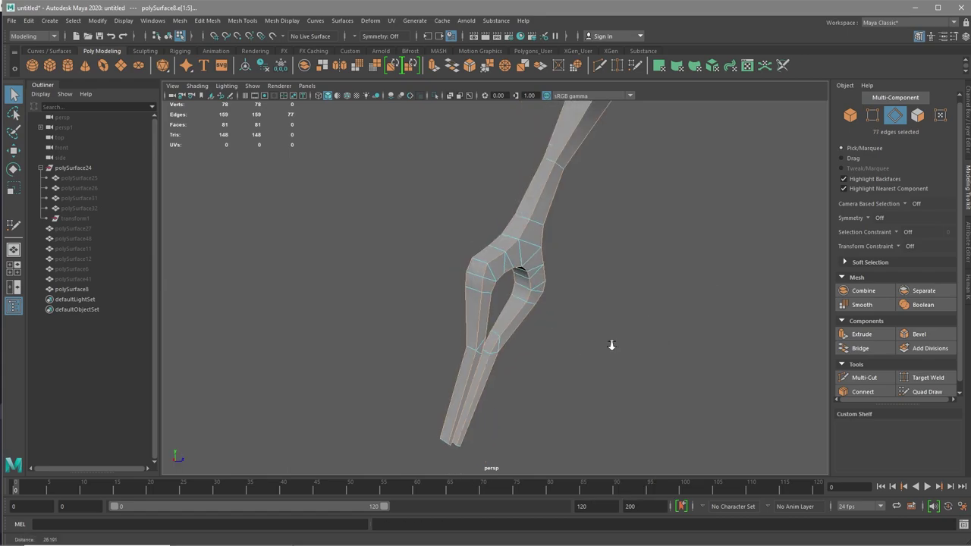
mouse_move(612, 342)
alt+mouse_down()
mouse_move(682, 308)
mouse_move(645, 264)
mouse_move(729, 248)
alt+mouse_up()
key(F8)
click(729, 248)
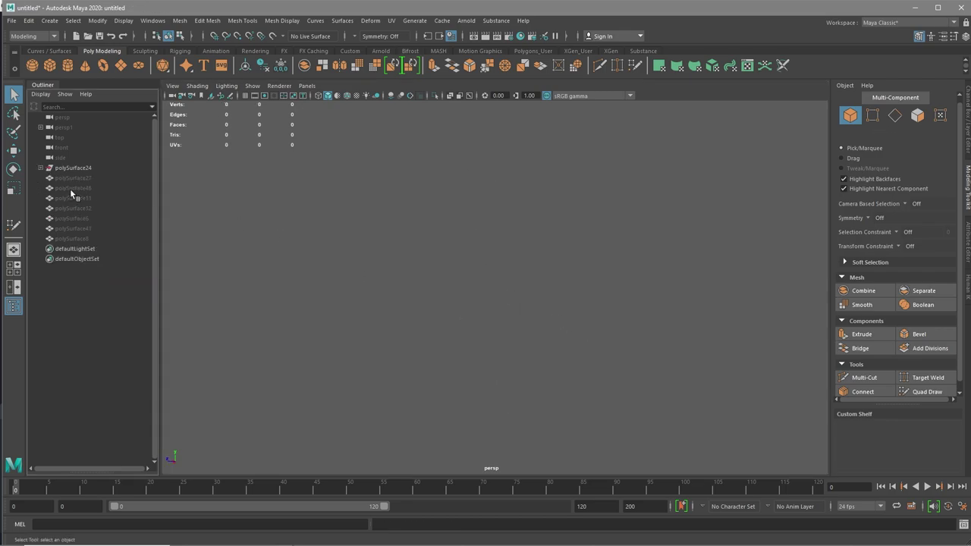
Frame the discs and select the low-poly disc mesh polySurface49
key(f)
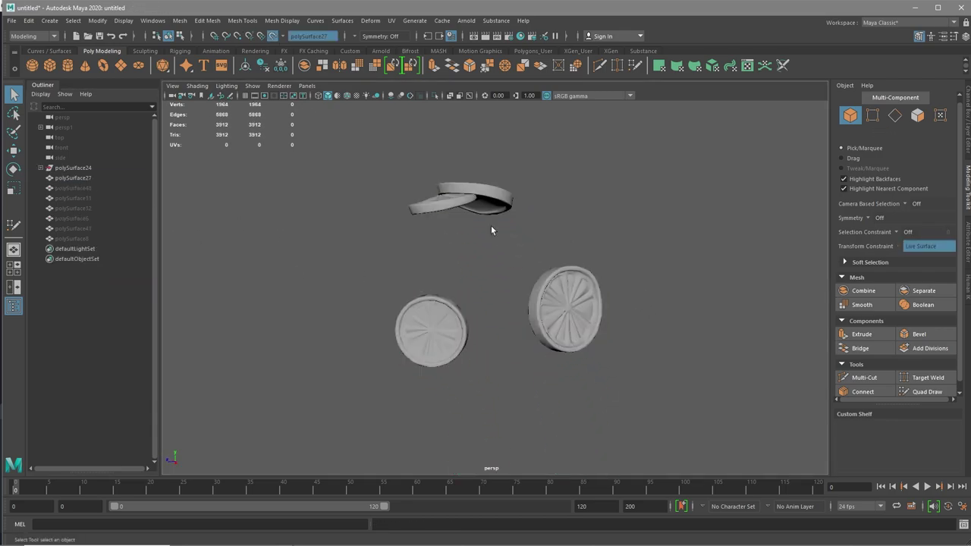
click(617, 264)
mouse_move(633, 268)
alt+mouse_down()
mouse_move(634, 238)
mouse_move(491, 312)
mouse_move(640, 296)
alt+mouse_up()
key(q)
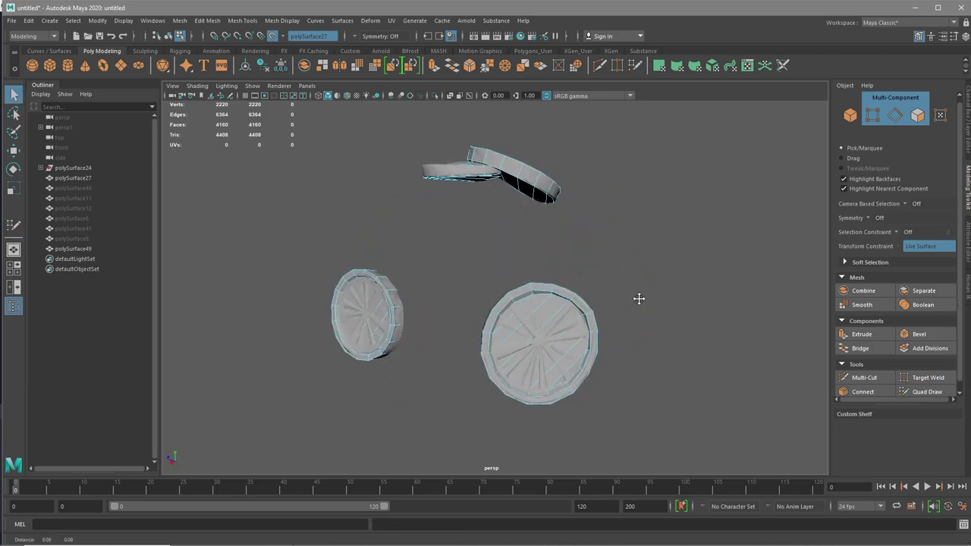
click(560, 323)
Apply edge hardness to a first selection of disc edges
right_drag(649, 224, 710, 243)
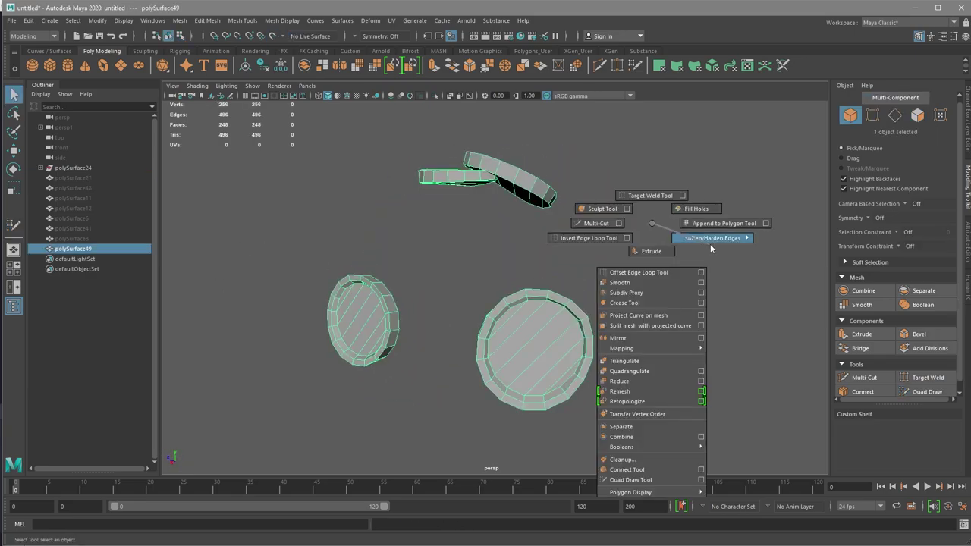
alt+drag(688, 288, 612, 267)
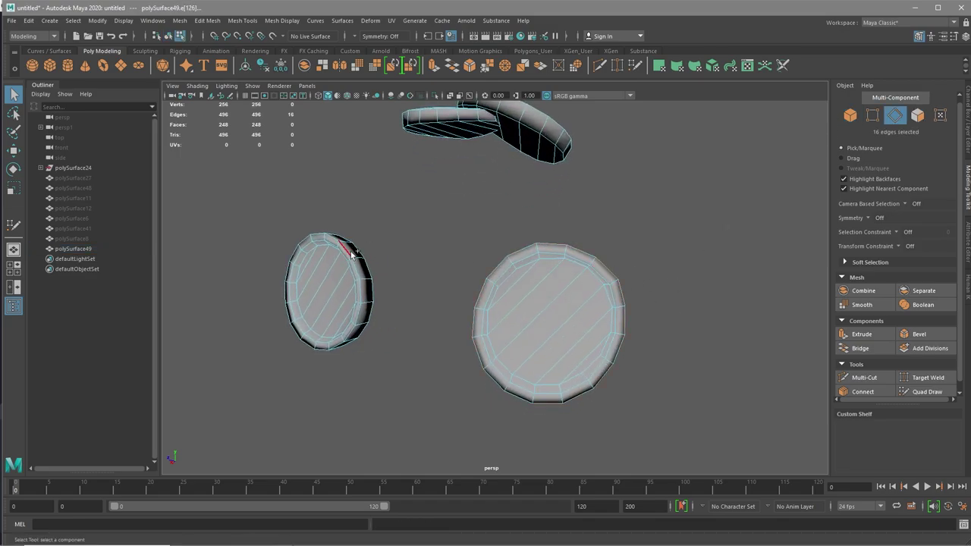
mouse_move(451, 250)
alt+mouse_down()
mouse_move(394, 269)
mouse_move(488, 310)
alt+mouse_up()
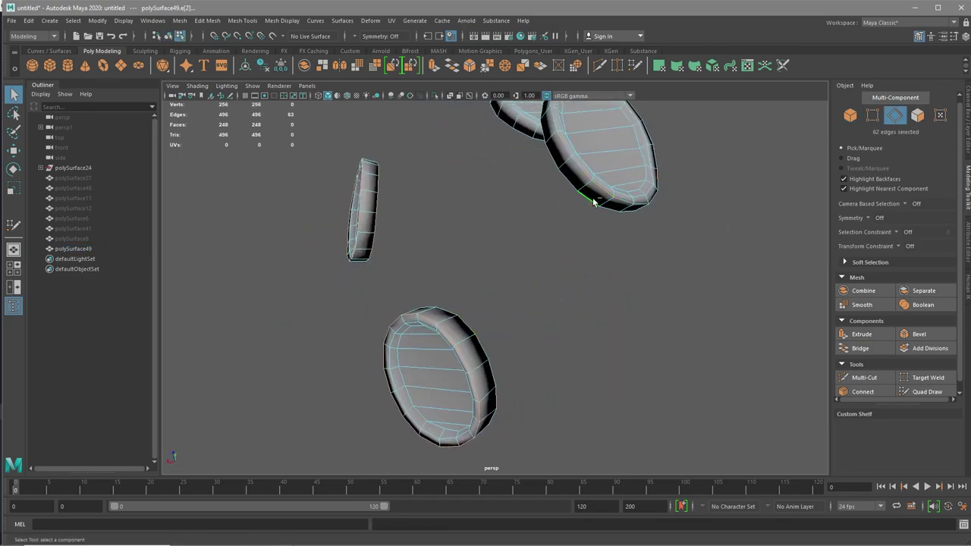
mouse_move(594, 201)
alt+mouse_down()
mouse_move(524, 190)
mouse_move(568, 271)
alt+mouse_up()
shift+right_drag(553, 269, 597, 283)
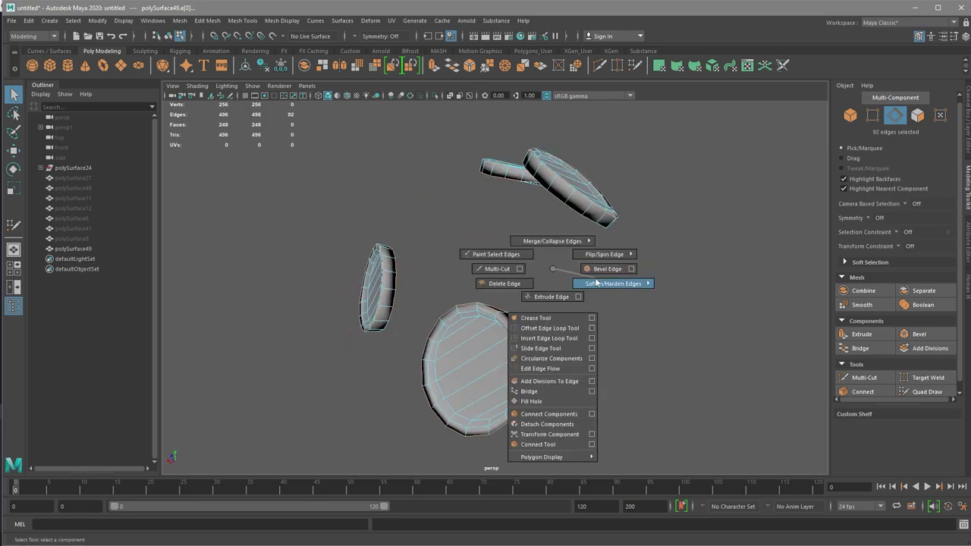
alt+drag(597, 282, 705, 262)
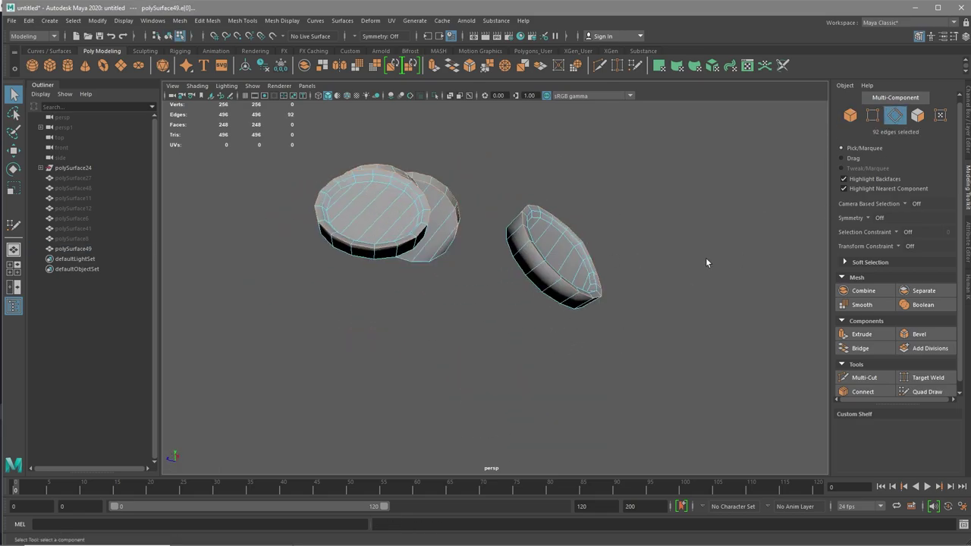
Select the disc rim edges and a full rim edge loop
alt+drag(642, 314, 342, 241)
click(342, 241)
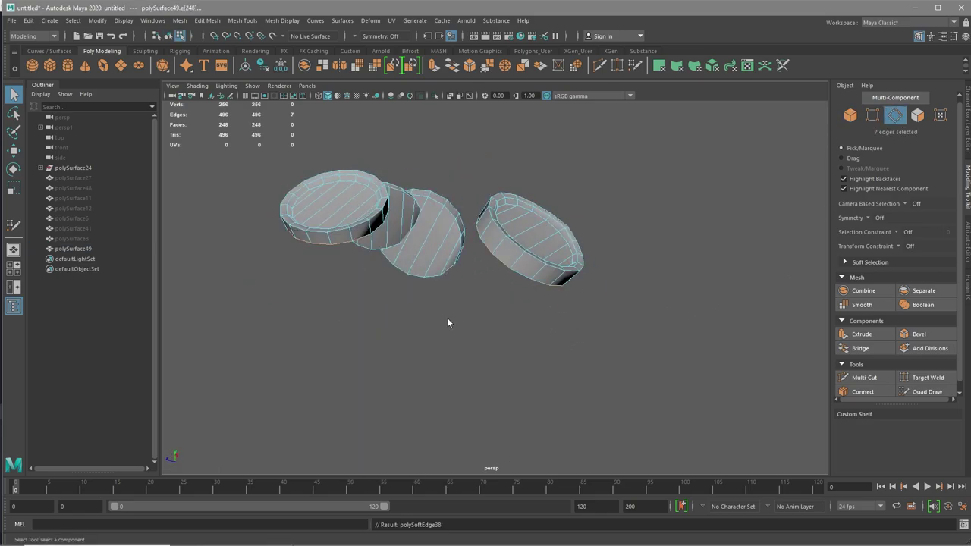
mouse_move(447, 319)
alt+mouse_down()
mouse_move(472, 336)
mouse_move(461, 303)
mouse_move(379, 317)
alt+mouse_up()
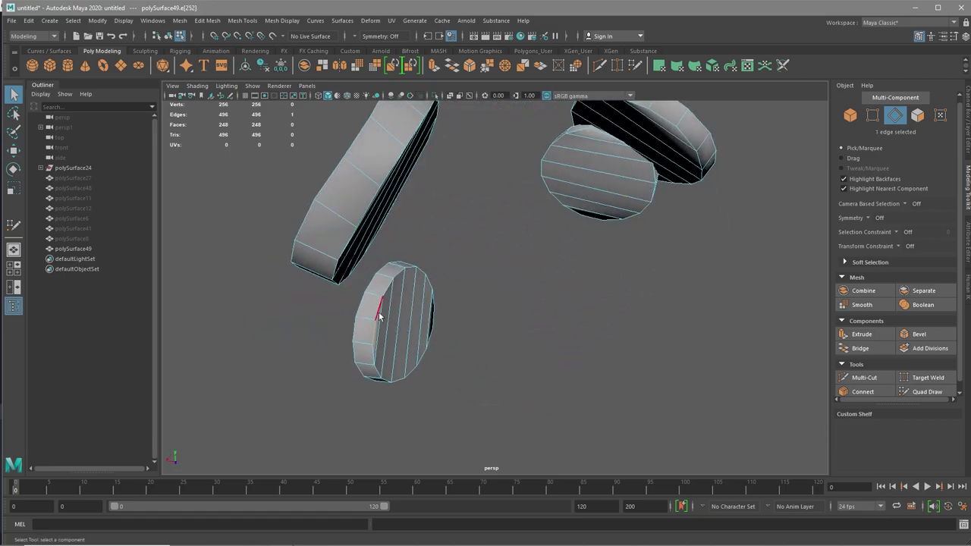
alt+drag(497, 304, 318, 262)
shift+click(303, 256)
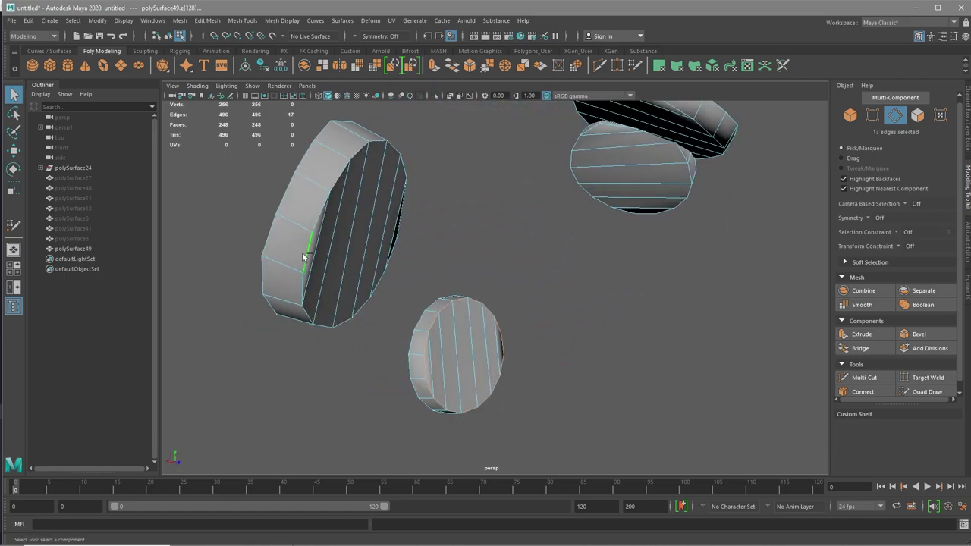
shift+click(403, 229)
mouse_move(403, 230)
alt+mouse_down()
mouse_move(642, 238)
mouse_move(592, 258)
alt+mouse_up()
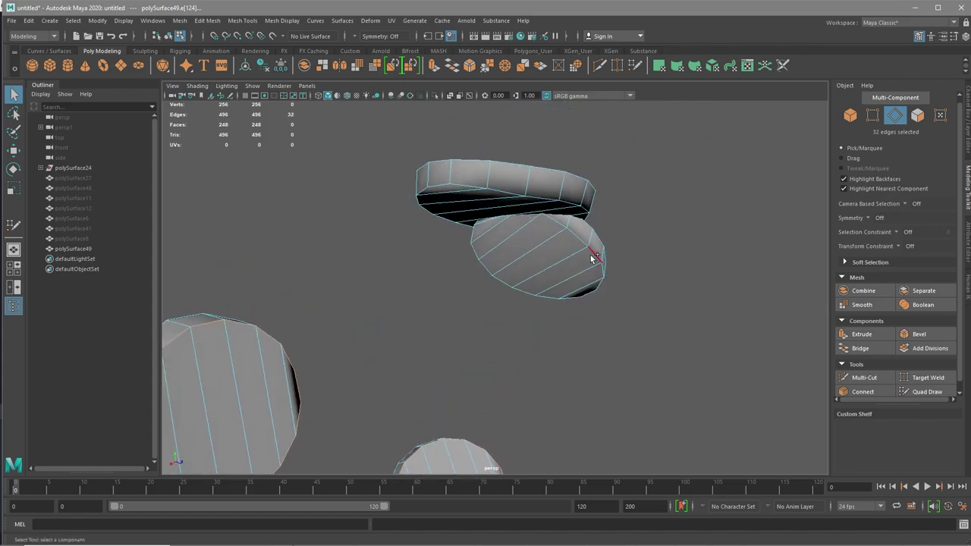
shift+double_click(573, 296)
alt+drag(574, 295, 597, 171)
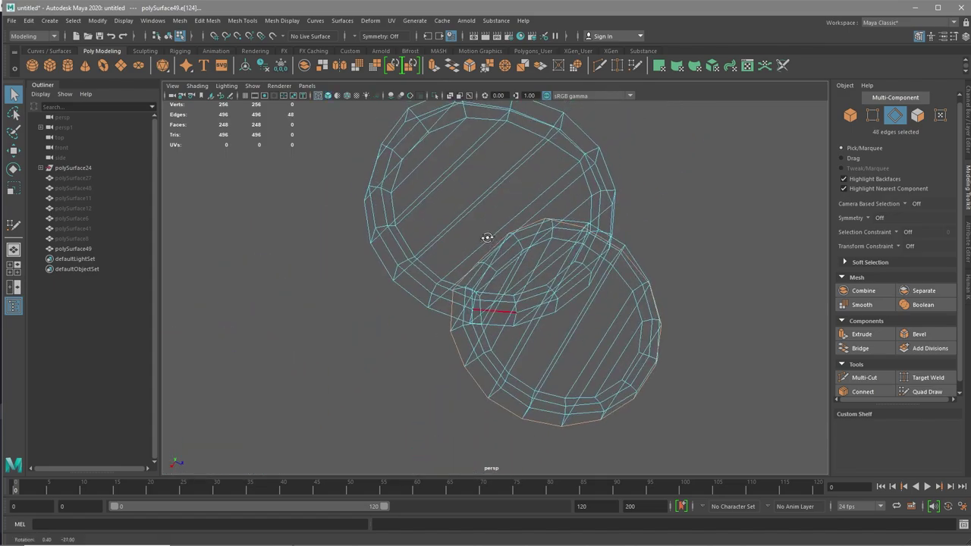
Harden the selected disc rim edges and return to object mode
shift+click(375, 170)
mouse_move(374, 171)
alt+mouse_down()
mouse_move(513, 292)
mouse_move(419, 200)
mouse_move(648, 272)
alt+mouse_up()
shift+right_drag(648, 272, 712, 304)
key(F8)
mouse_move(712, 304)
alt+mouse_down()
mouse_move(667, 271)
mouse_move(604, 308)
mouse_move(257, 349)
mouse_move(441, 229)
mouse_move(678, 277)
mouse_move(488, 336)
mouse_move(567, 318)
alt+mouse_up()
Hide disc mesh polySurface49, make the leaf sculpt live, and start Quad Draw over it
click(97, 248)
key(ctrl+h)
key(shift+h)
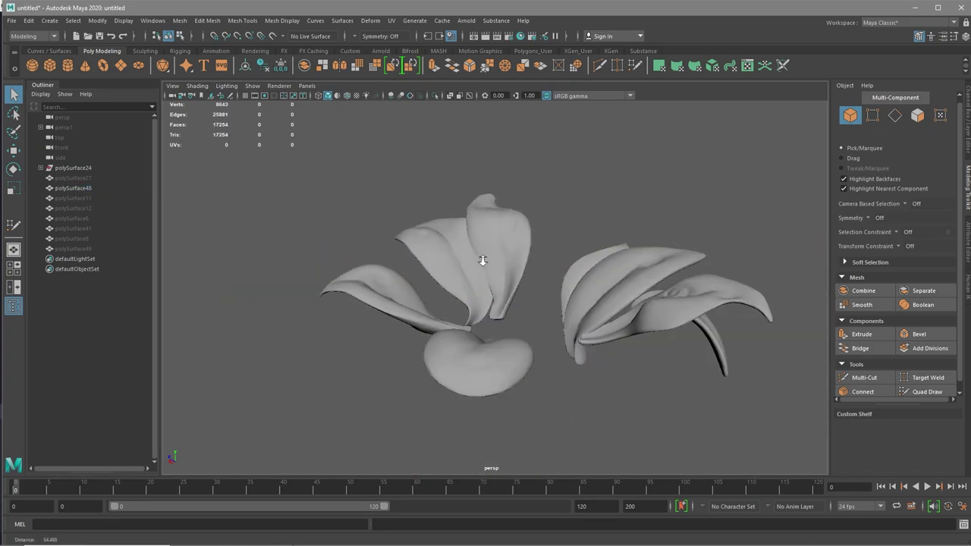
click(570, 343)
click(272, 35)
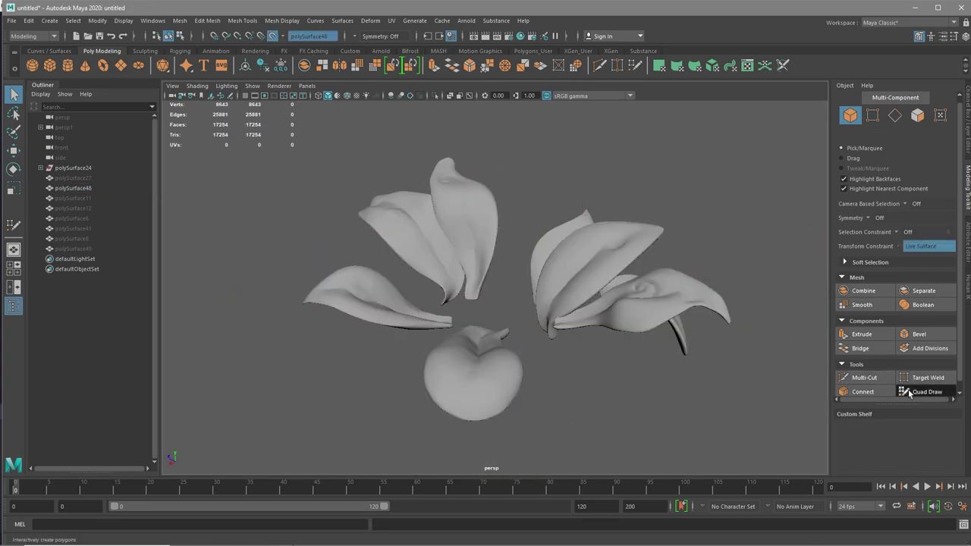
click(909, 393)
mouse_move(569, 383)
alt+mouse_down()
mouse_move(414, 371)
mouse_move(263, 397)
mouse_move(758, 402)
alt+mouse_up()
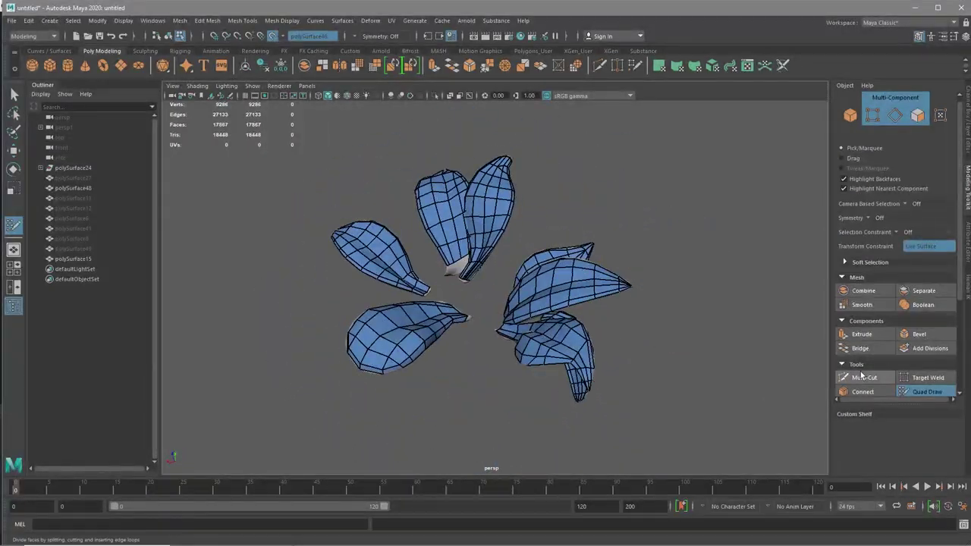
Exit Quad Draw and soften all edges of the leaf mesh polySurface15
key(q)
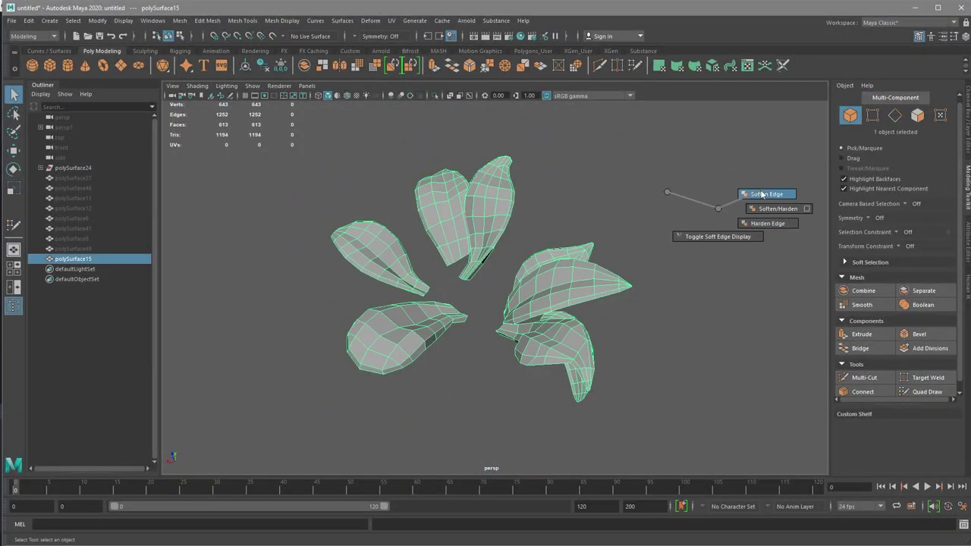
shift+right_drag(763, 194, 762, 194)
mouse_move(762, 194)
alt+mouse_down()
mouse_move(399, 348)
mouse_move(423, 332)
mouse_move(440, 390)
mouse_move(540, 377)
alt+mouse_up()
Select the four leaf border edge loops and harden them
shift+double_click(423, 331)
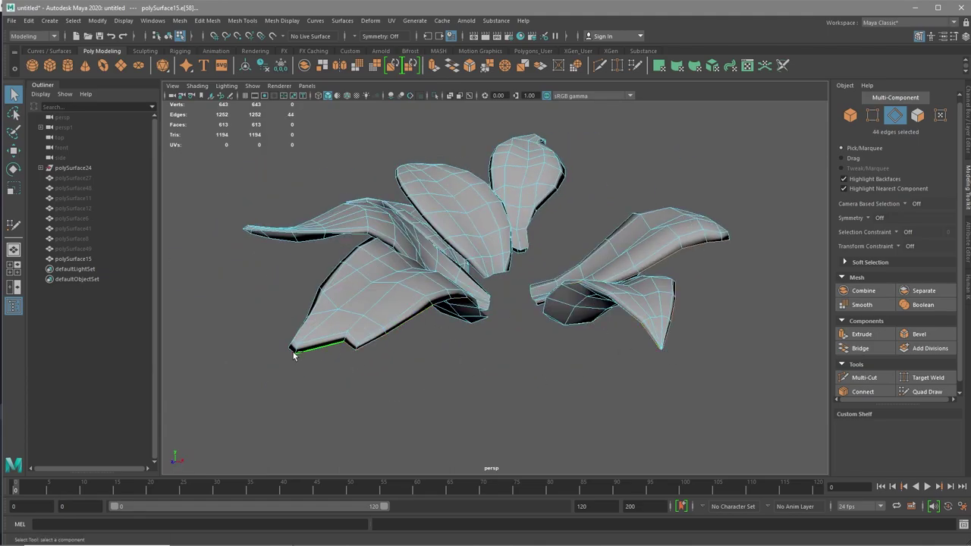
alt+drag(294, 355, 623, 300)
shift+double_click(519, 263)
alt+drag(520, 263, 511, 377)
alt+right_drag(510, 377, 581, 409)
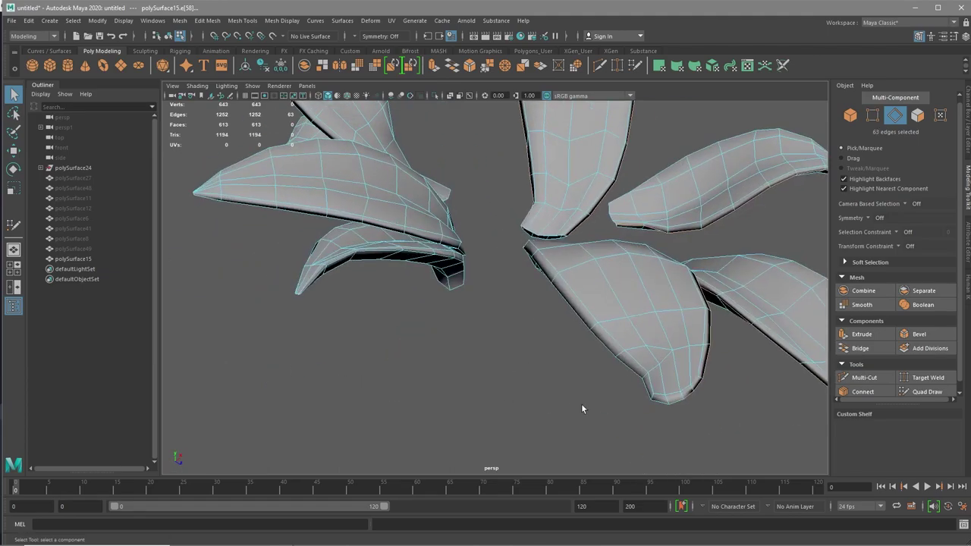
mouse_move(572, 372)
alt+mouse_down()
mouse_move(375, 407)
mouse_move(516, 377)
alt+mouse_up()
shift+double_click(375, 408)
mouse_move(386, 334)
alt+mouse_down()
mouse_move(561, 283)
mouse_move(477, 362)
mouse_move(507, 307)
mouse_move(420, 313)
mouse_move(502, 318)
mouse_move(568, 374)
alt+mouse_up()
shift+double_click(561, 283)
shift+right_drag(632, 245, 662, 267)
Return to object mode and hide the leaf pieces with Ctrl+H
key(F8)
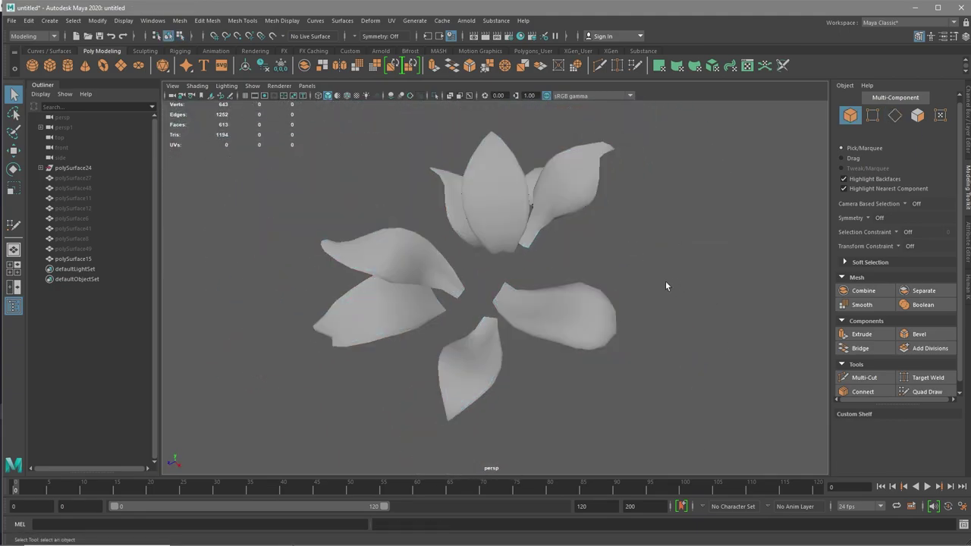
mouse_move(665, 280)
alt+mouse_down()
mouse_move(382, 288)
mouse_move(536, 353)
mouse_move(751, 353)
mouse_move(288, 136)
alt+mouse_up()
key(ctrl+h)
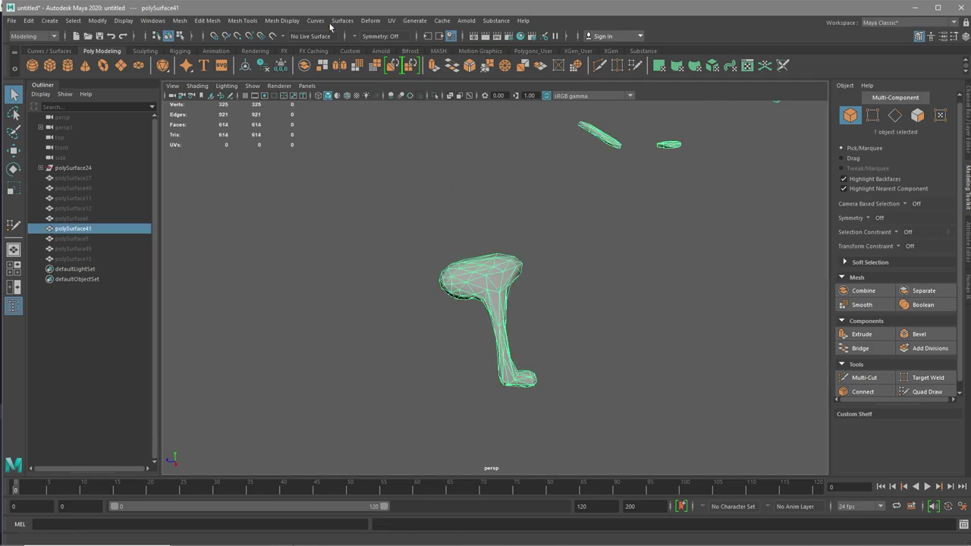
Bring up the stalk's low-poly retopology mesh polySurface7, then exit Quad Draw
click(927, 392)
key(ctrl+z)
alt+drag(671, 351, 470, 324)
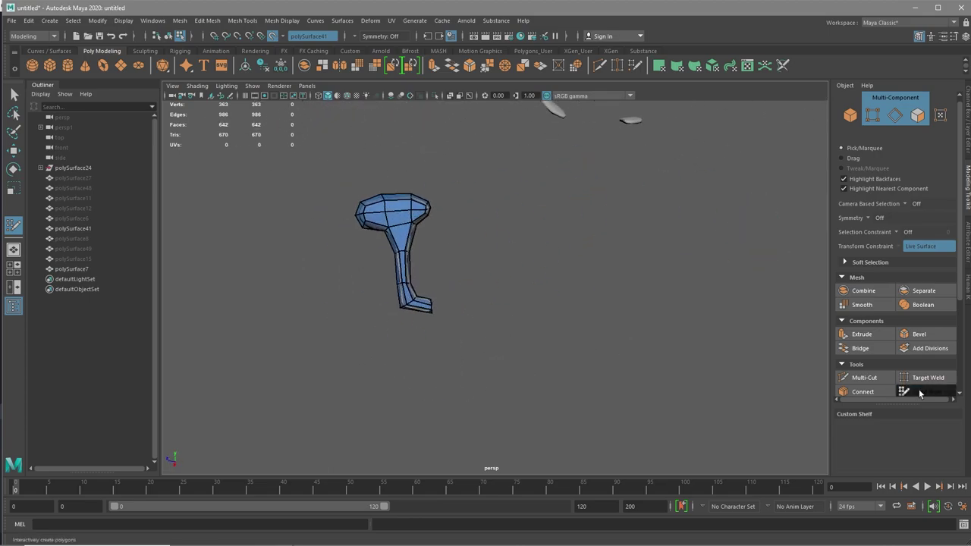
key(ctrl+z)
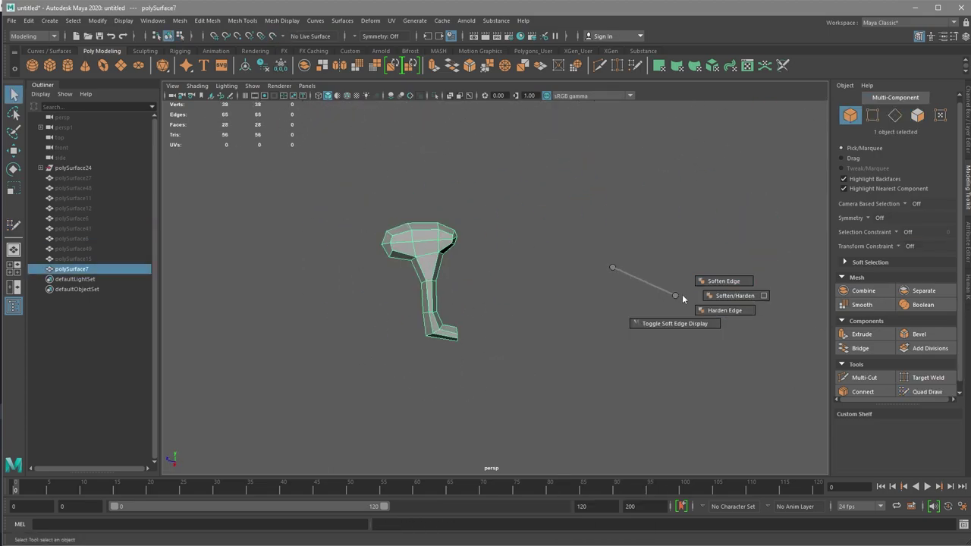
Unhide all hidden pieces and select the whole fish-in-bowl sculpture
key(ctrl+z)
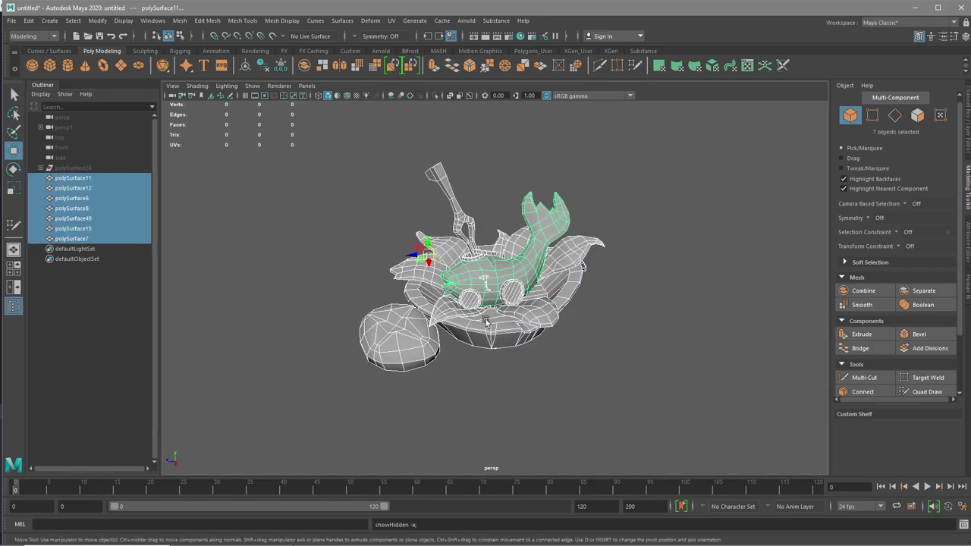
key(ctrl+z)
mouse_move(679, 373)
alt+mouse_down()
mouse_move(371, 330)
mouse_move(531, 405)
alt+mouse_up()
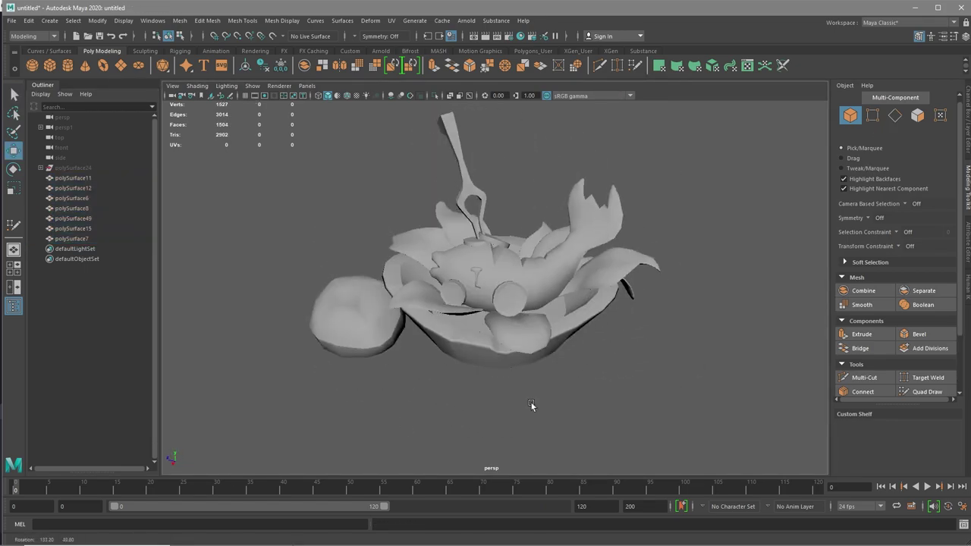
drag(481, 151, 611, 281)
scroll(657, 500, down, 3)
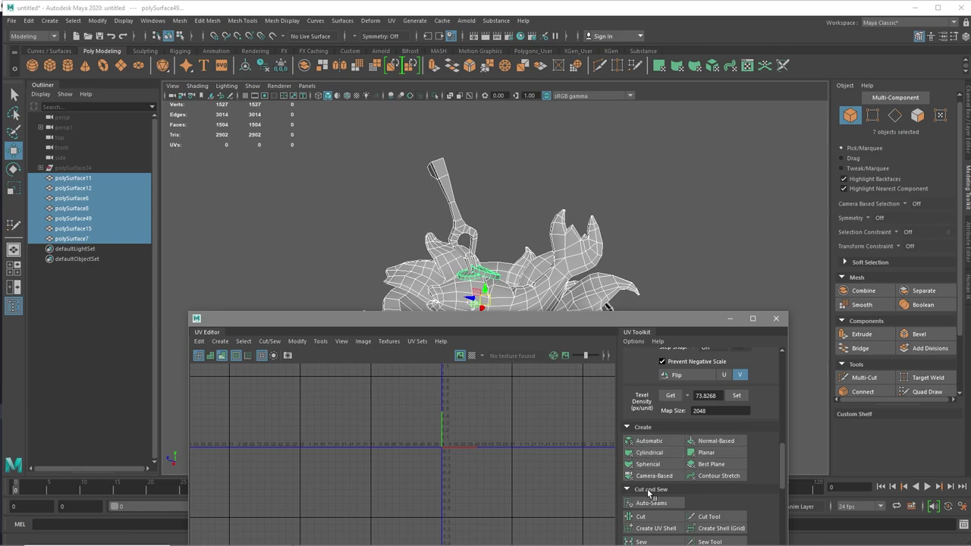
scroll(652, 477, down, 1)
Select all faces and run Auto-Seams to cut UV shells across the model
key(ctrl+F11)
click(667, 472)
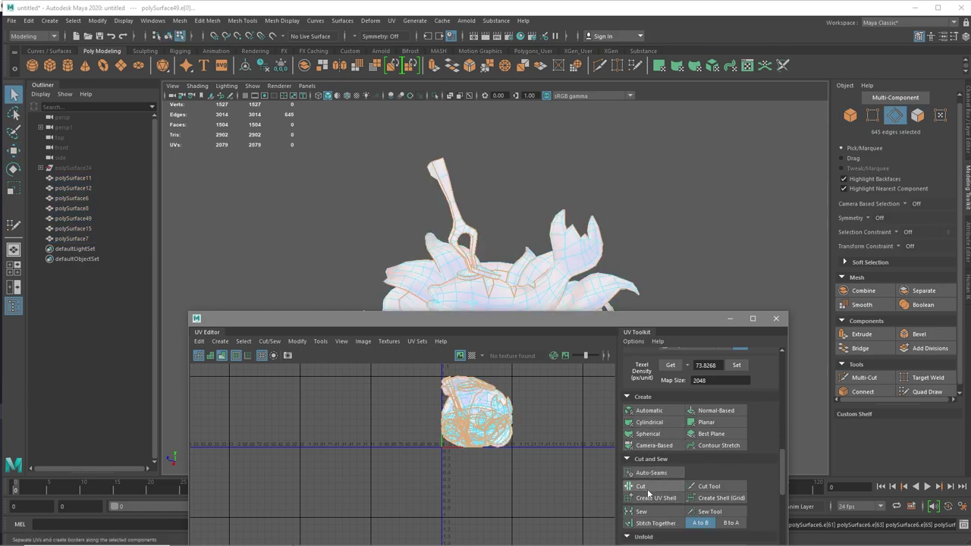
key(w)
scroll(647, 488, up, 5)
scroll(645, 497, down, 5)
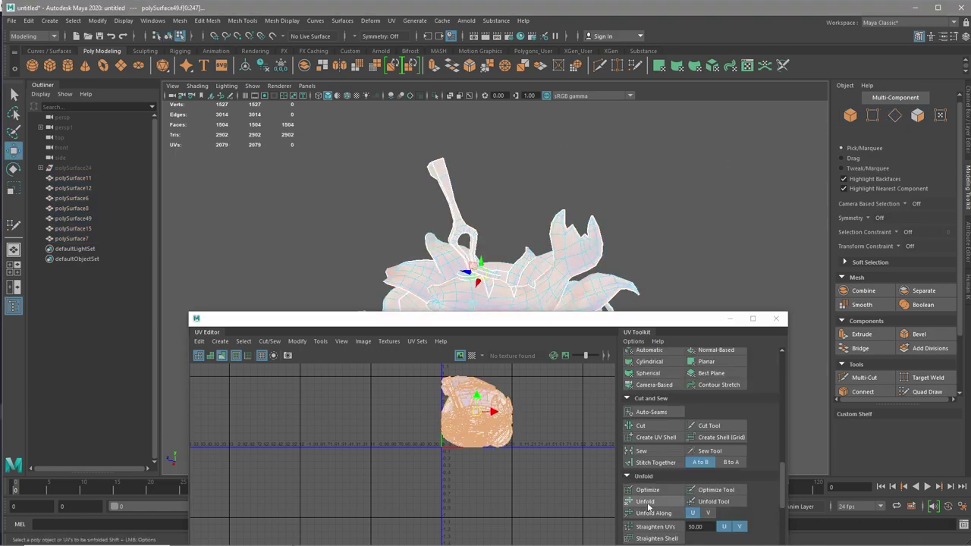
mouse_move(664, 264)
alt+mouse_down()
mouse_move(528, 278)
mouse_move(491, 181)
mouse_move(373, 275)
alt+mouse_up()
drag(425, 368, 531, 466)
key(f)
scroll(659, 465, down, 5)
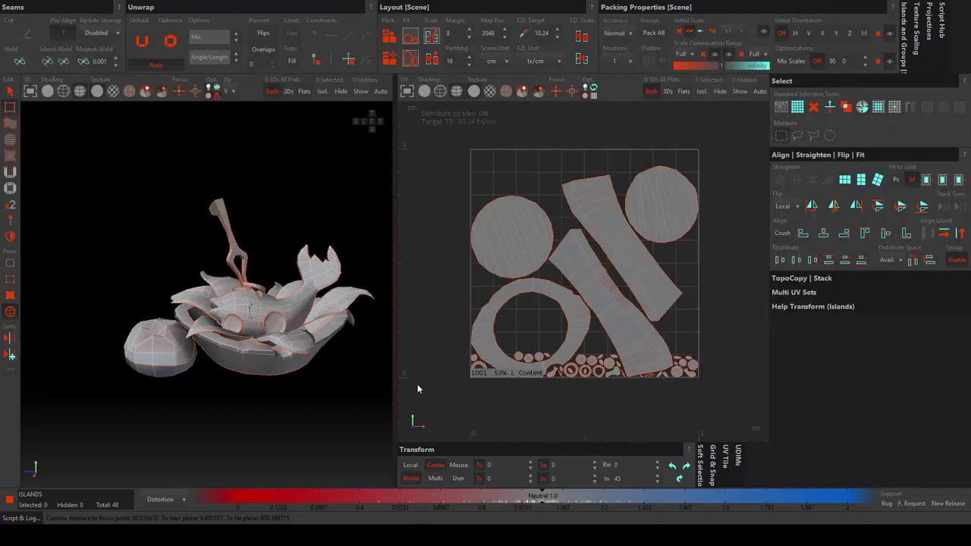
Select all UV islands and pack them into the 0–1 tile
mouse_move(417, 384)
middle_down()
mouse_move(289, 375)
mouse_move(370, 220)
middle_up()
key(ctrl+a)
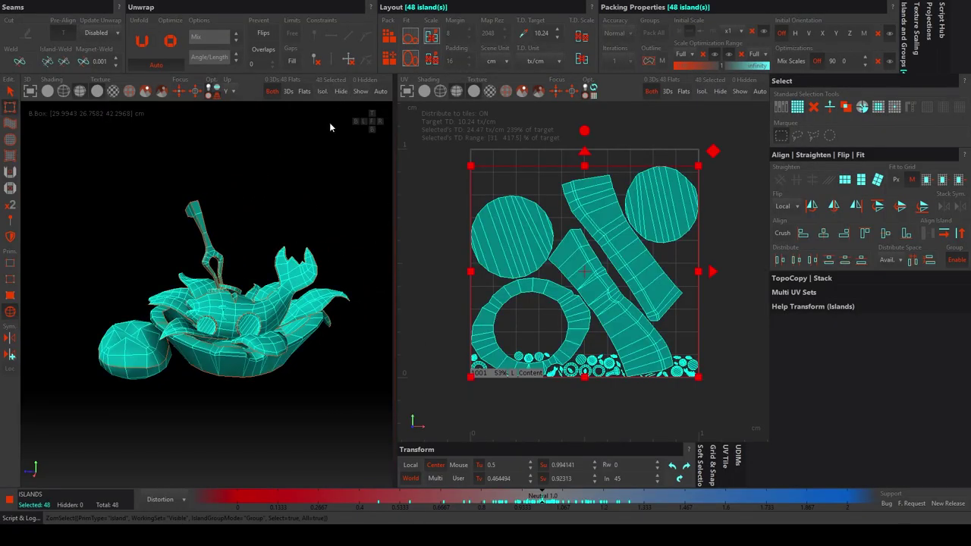
click(388, 44)
click(320, 226)
Isolate the thin ring islands to inspect them, then bring the whole model back
scroll(320, 226, up, 5)
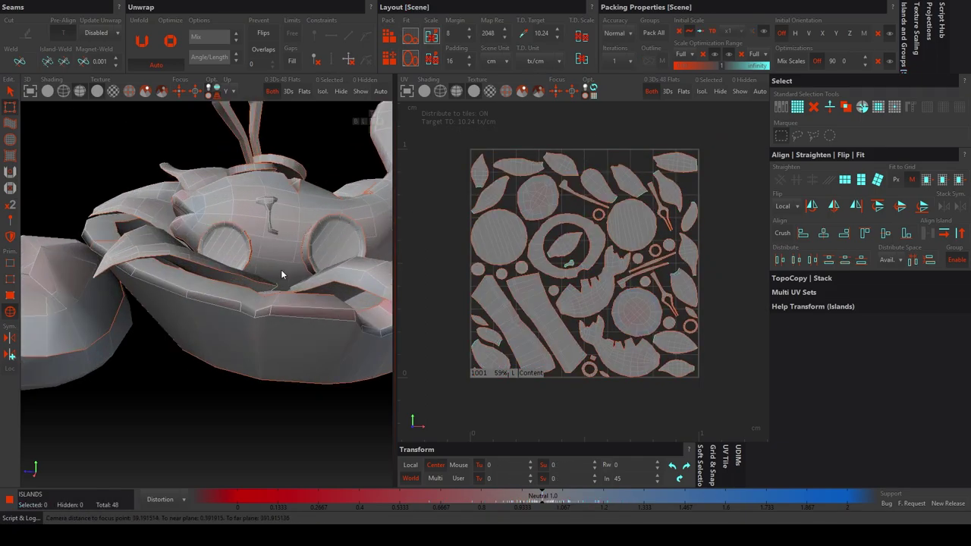
click(270, 228)
scroll(321, 276, up, 2)
middle_drag(321, 276, 260, 251)
click(260, 252)
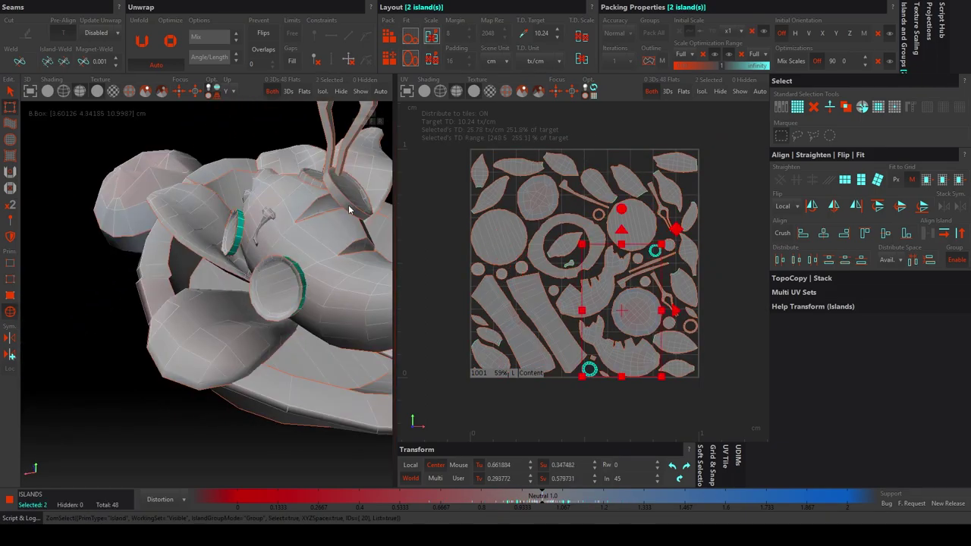
click(323, 91)
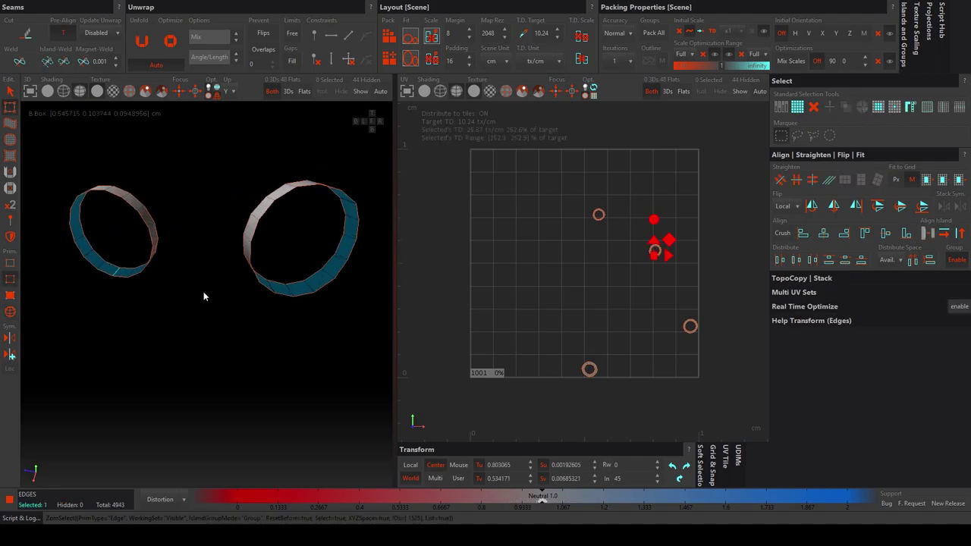
middle_drag(322, 303, 258, 253)
shift+click(296, 266)
mouse_move(296, 265)
alt+mouse_down()
mouse_move(258, 353)
mouse_move(192, 365)
mouse_move(307, 98)
alt+mouse_up()
scroll(196, 373, down, 2)
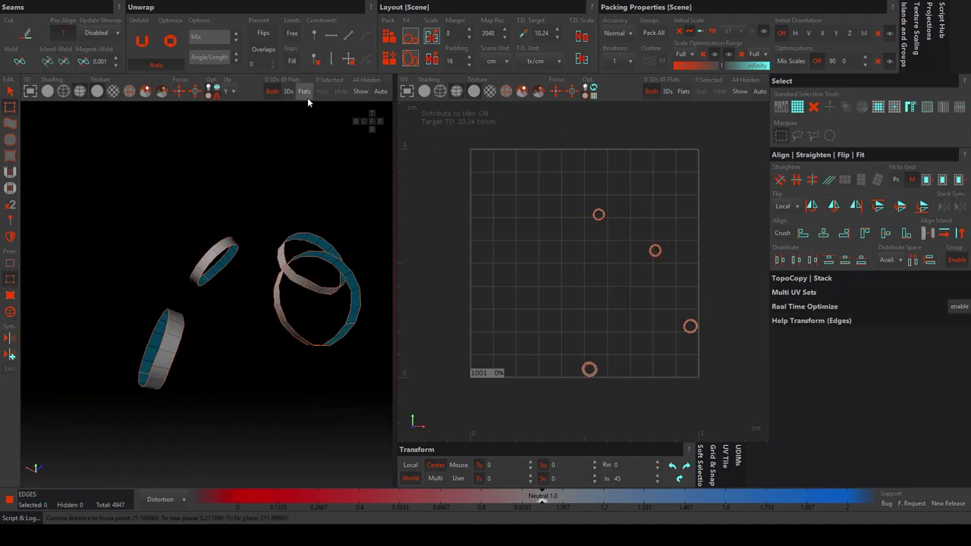
key(ctrl+a)
Select the long strip islands and straighten them
key(F4)
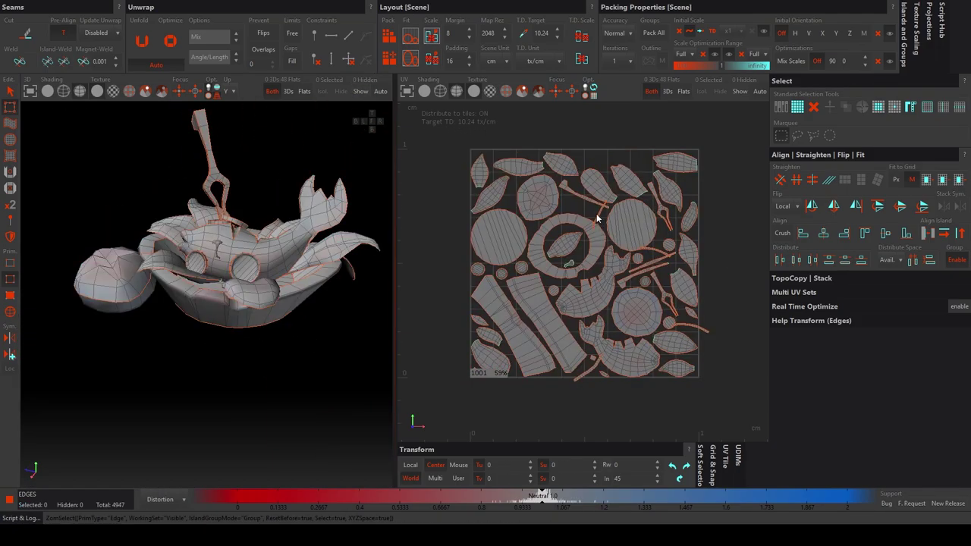
click(600, 220)
key(f)
scroll(678, 320, down, 1)
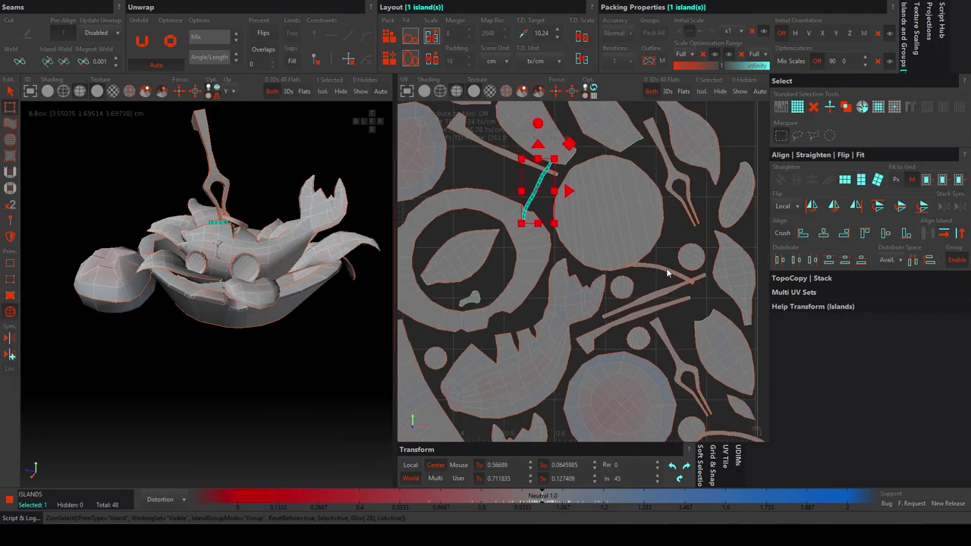
middle_drag(666, 268, 577, 356)
shift+click(567, 372)
key(u)
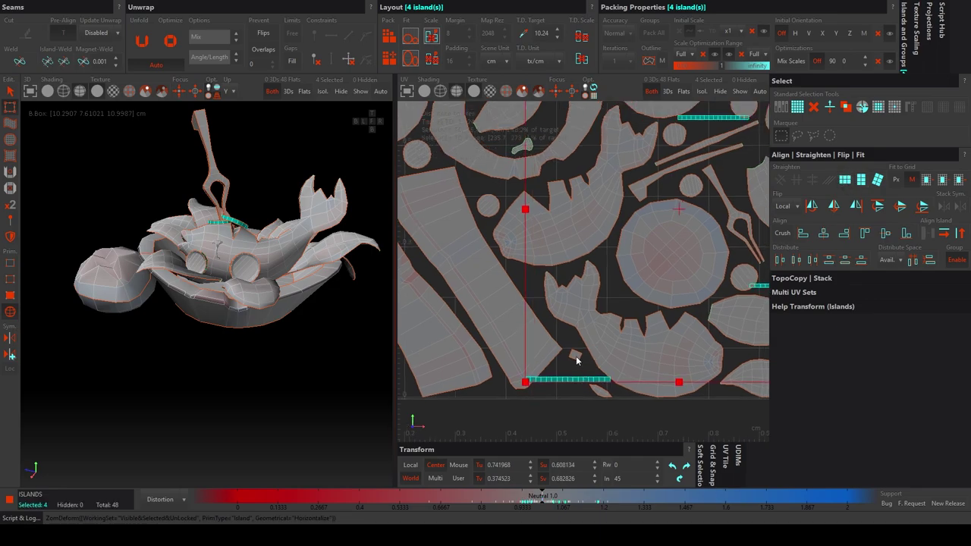
scroll(599, 304, down, 3)
Select the long strip's border edge loop, then select everything and repack all islands
click(619, 239)
key(f)
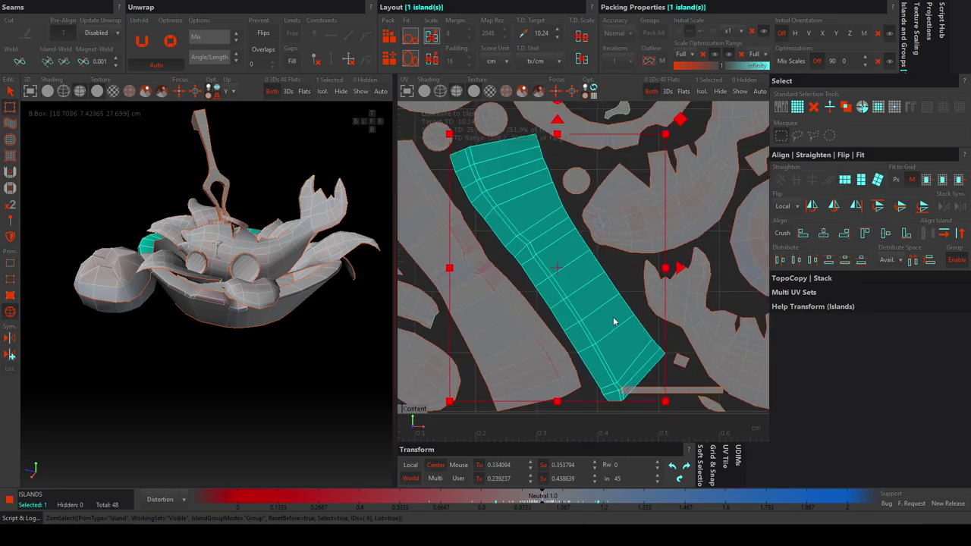
key(F2)
click(634, 317)
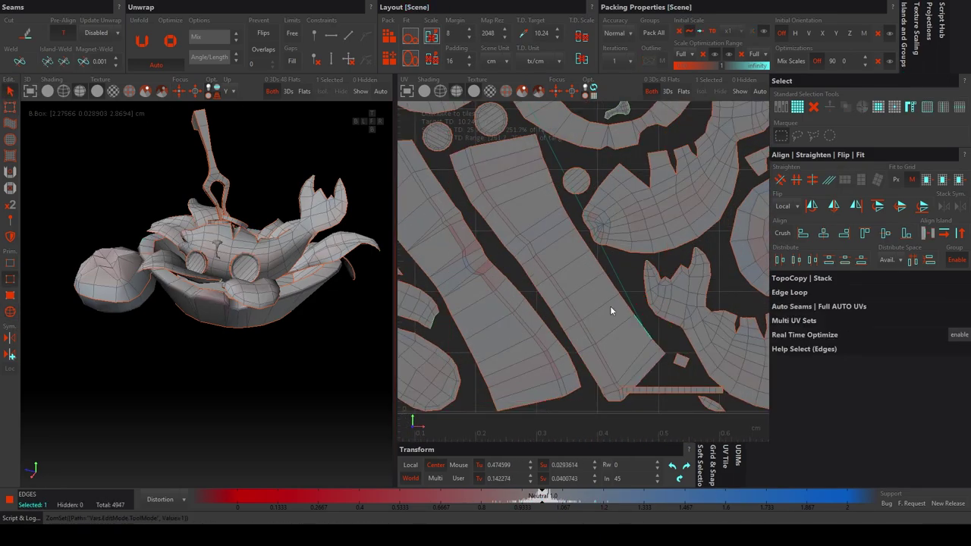
middle_drag(551, 342, 538, 376)
double_click(492, 303)
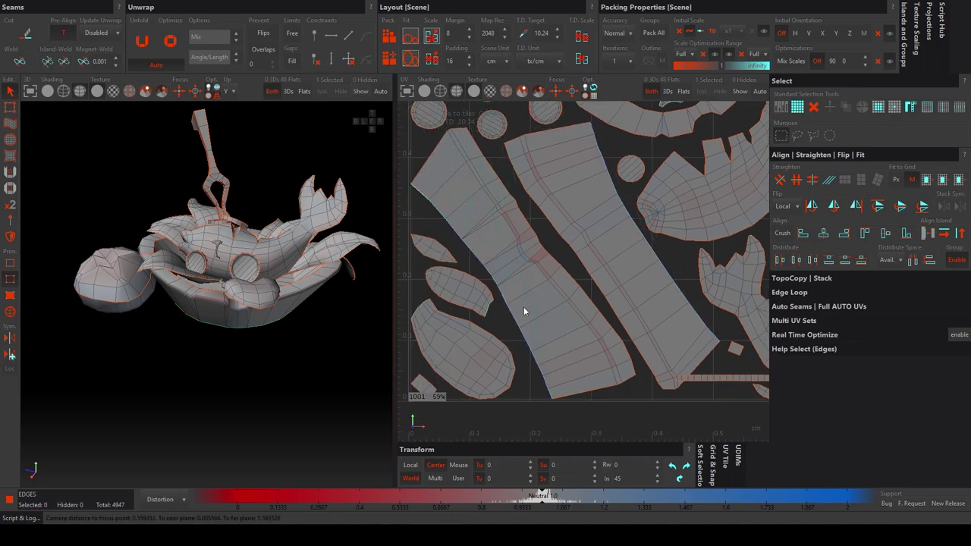
key(f)
key(ctrl+a)
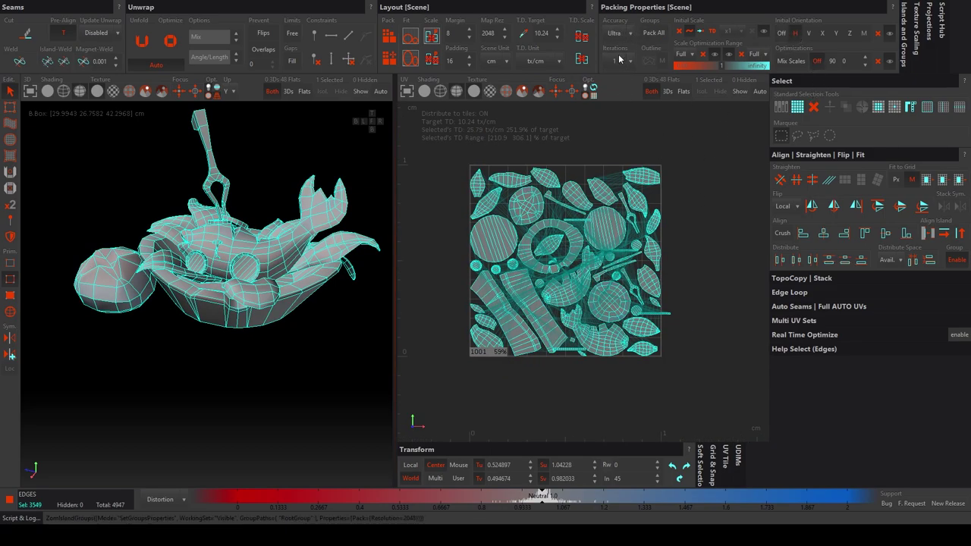
click(387, 36)
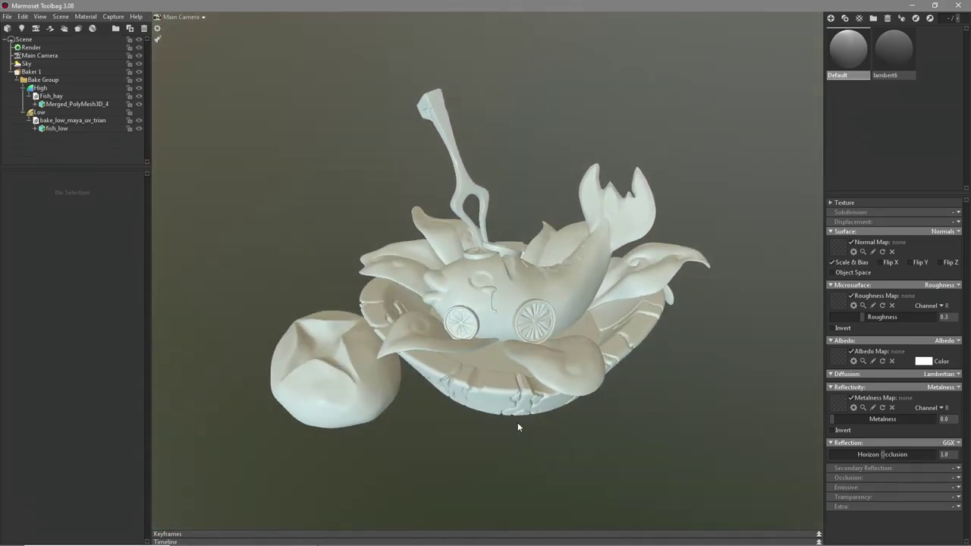
Set Baker 1's samples, enable Curvature, Convexity, Concavity and Ambient Occlusion maps, and bake
click(30, 71)
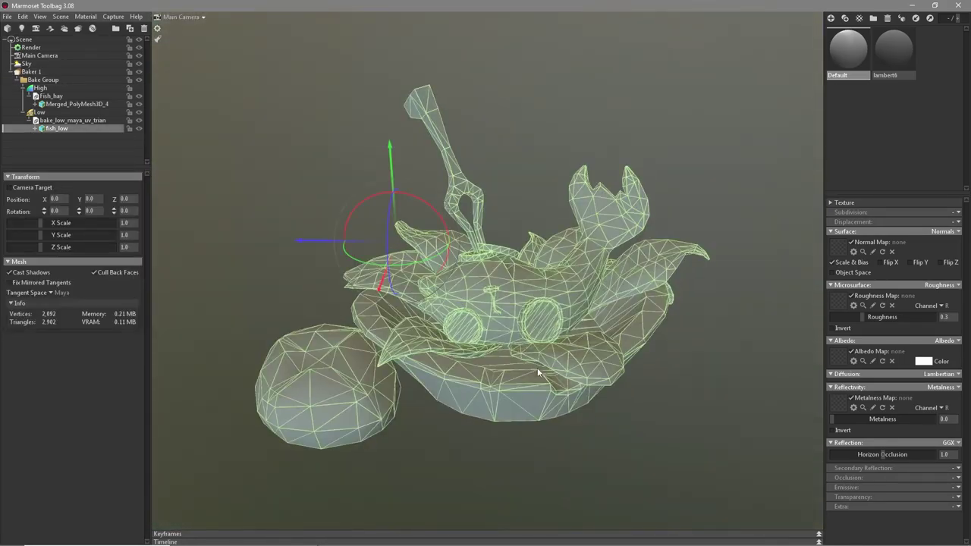
click(33, 295)
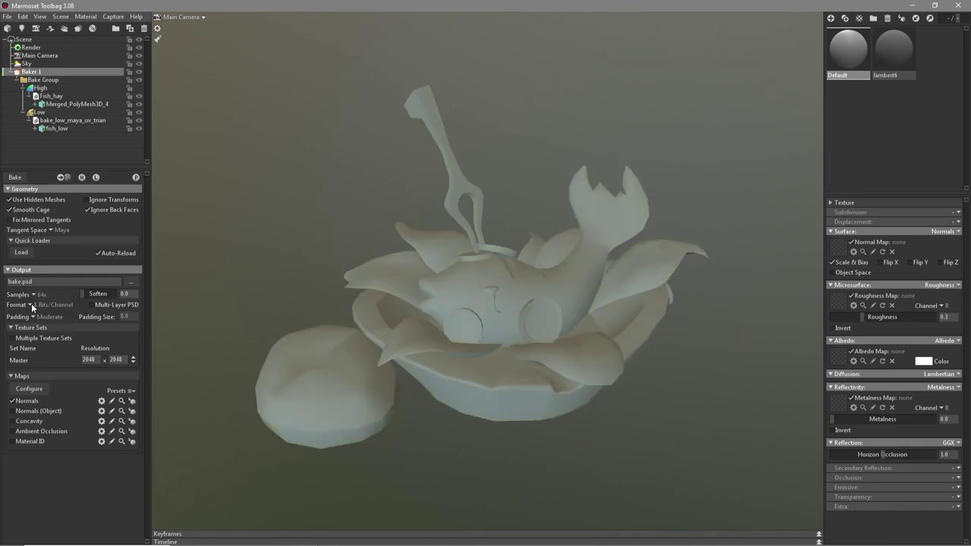
click(47, 389)
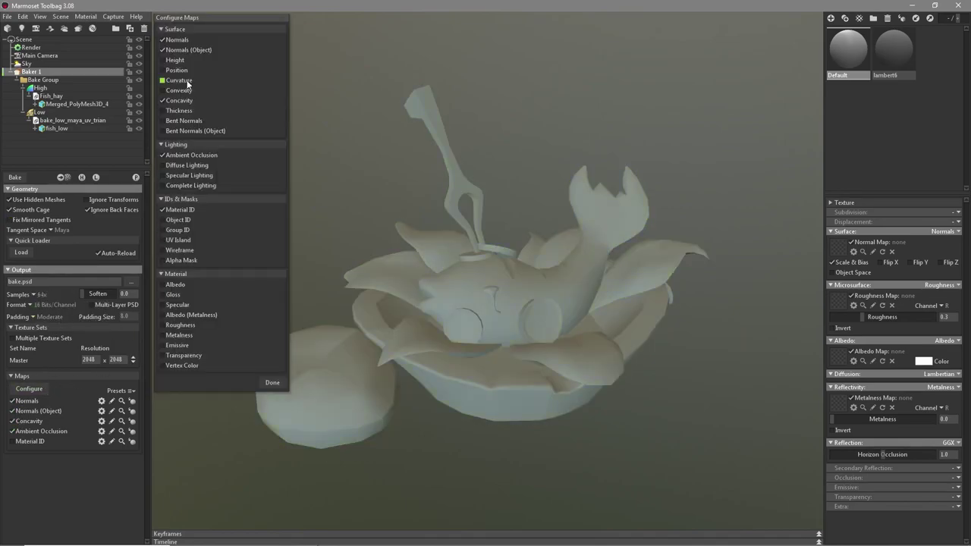
click(272, 383)
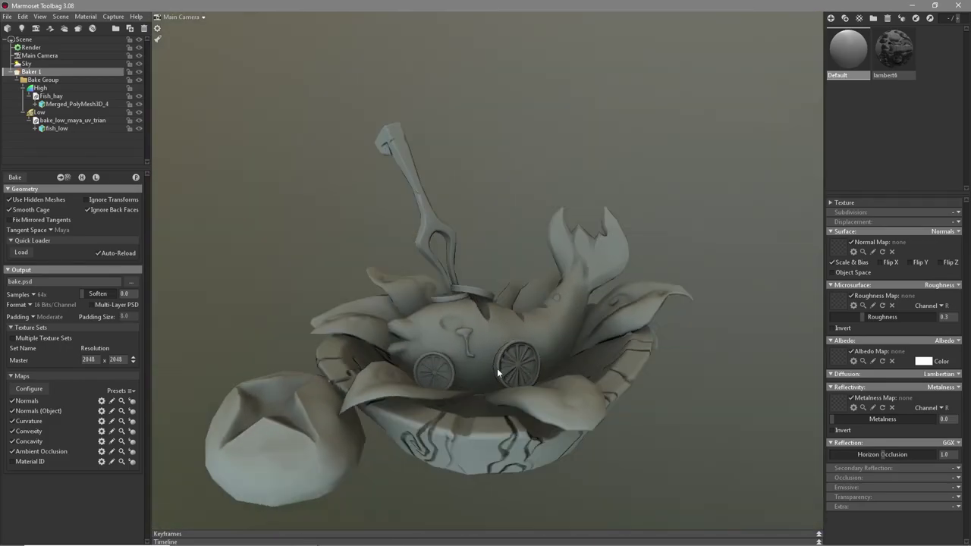
mouse_move(498, 372)
mouse_down()
mouse_move(476, 389)
mouse_move(496, 388)
mouse_up()
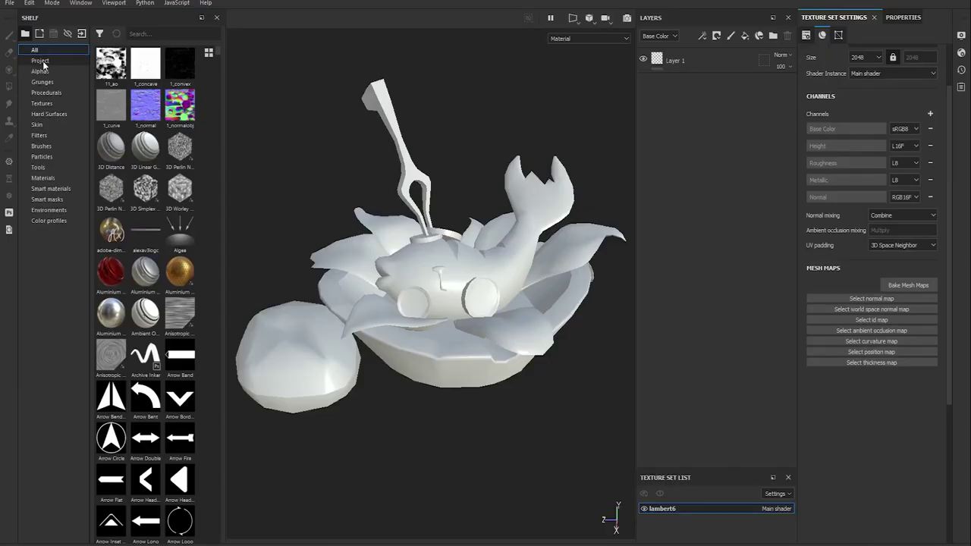
Assign the baked normal, world space normal, 1_curve curvature and 11_ao AO maps to Mesh Maps
click(40, 61)
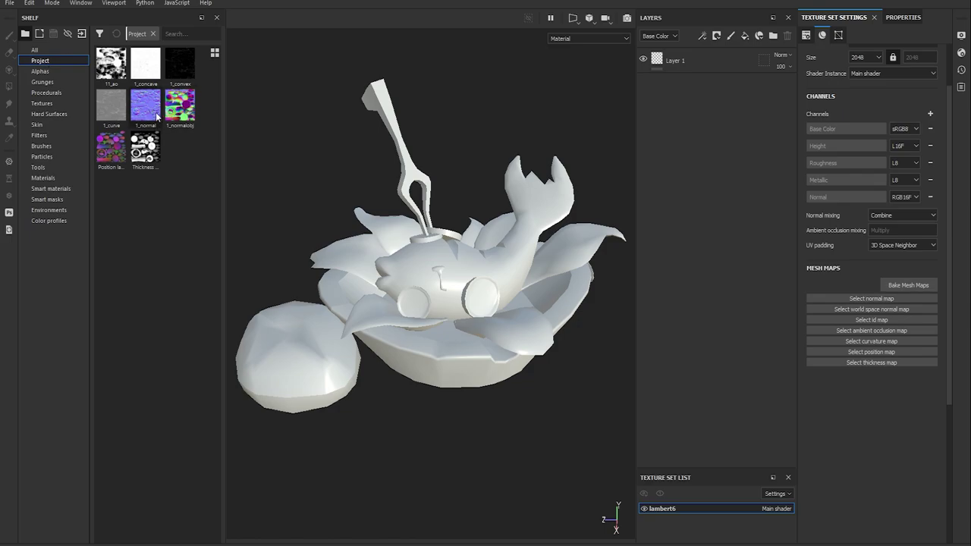
drag(145, 104, 872, 298)
drag(180, 105, 871, 324)
mouse_move(111, 105)
mouse_down()
mouse_move(748, 337)
mouse_move(872, 366)
mouse_up()
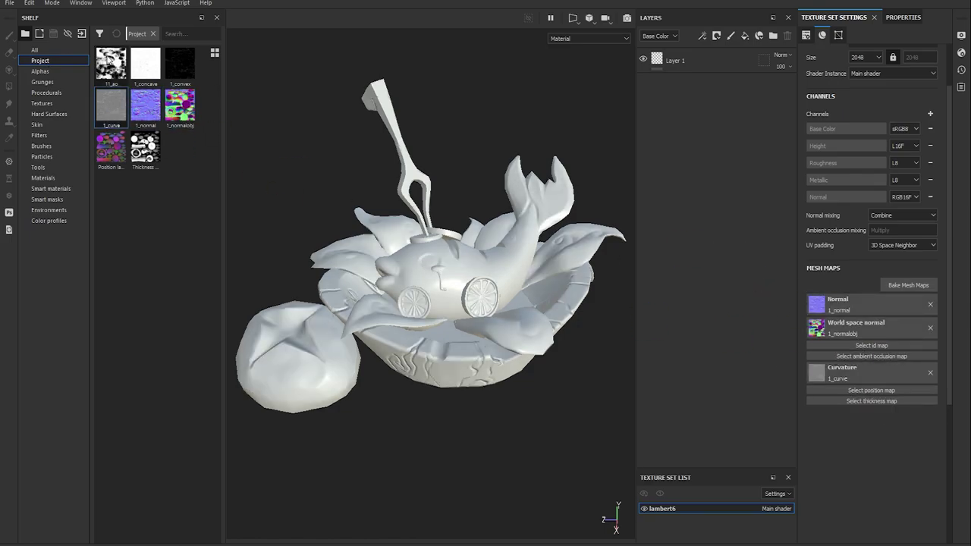
drag(111, 62, 871, 356)
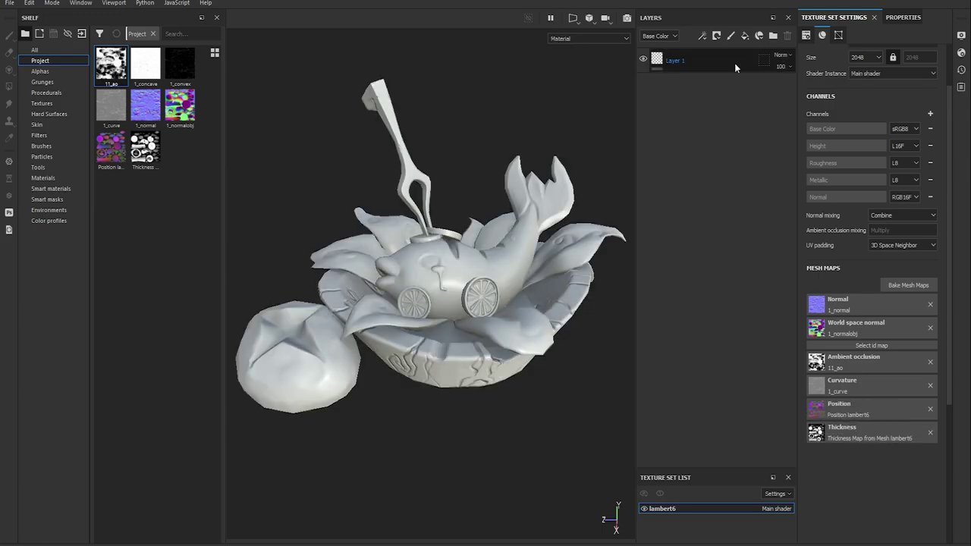
Add folders to the layer stack and paste a fill layer into each folder
click(773, 35)
click(772, 36)
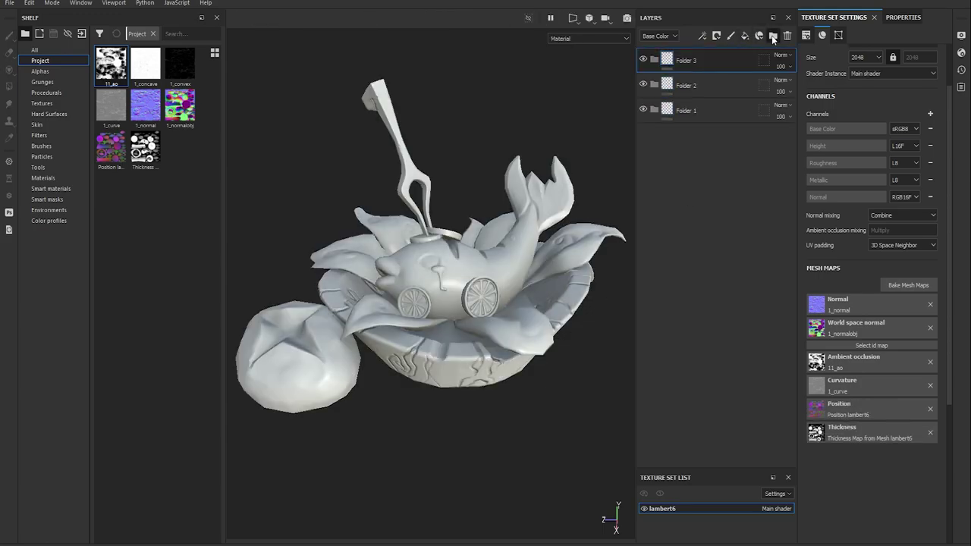
click(744, 36)
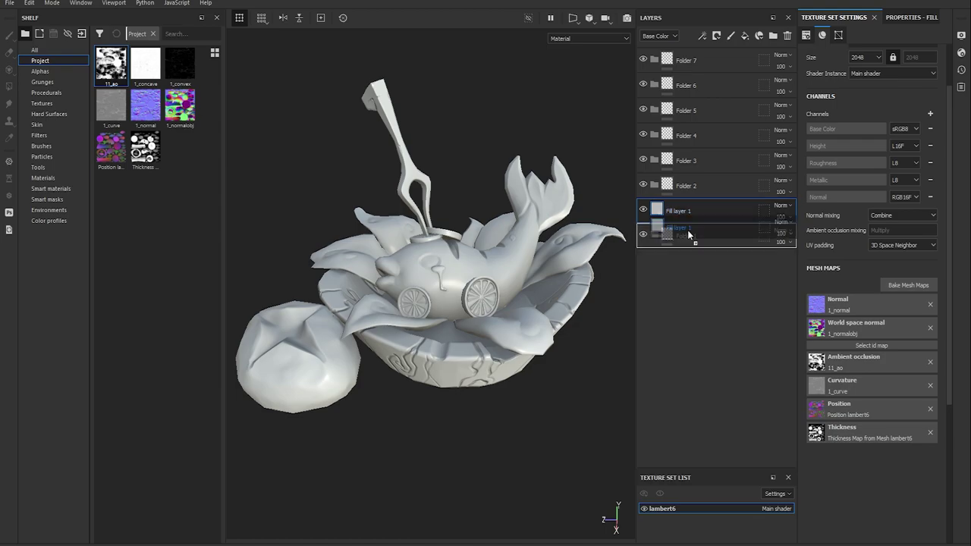
drag(687, 230, 692, 135)
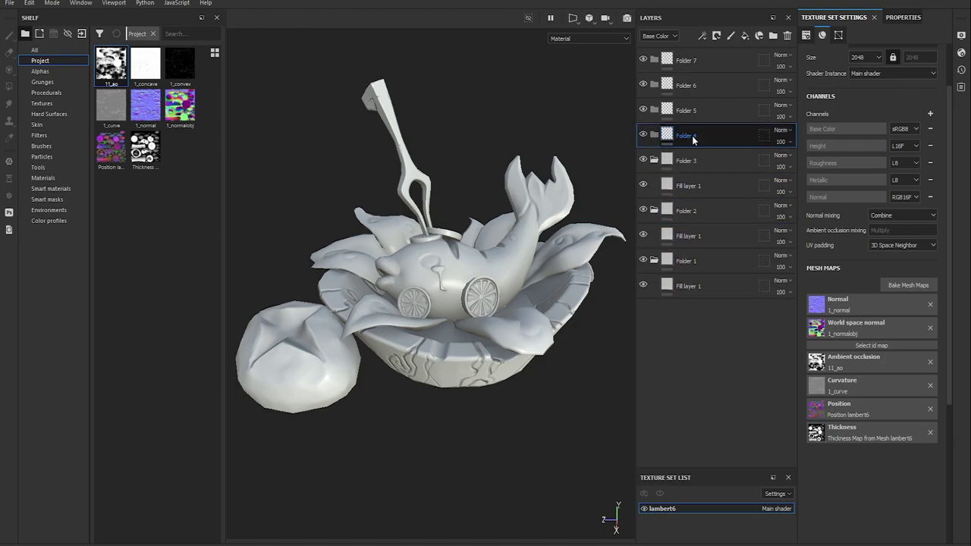
click(691, 111)
key(ctrl+v)
click(689, 84)
key(ctrl+v)
click(687, 63)
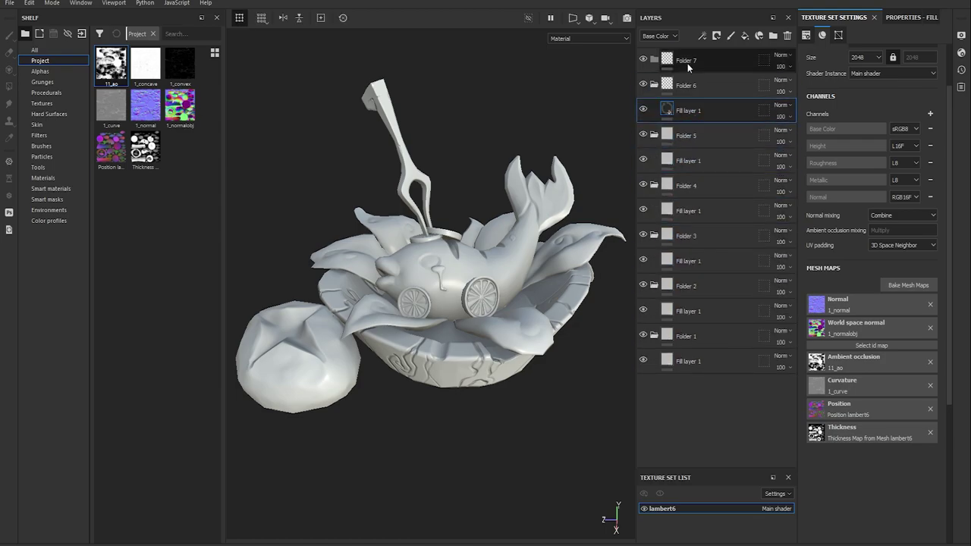
key(ctrl+v)
click(668, 384)
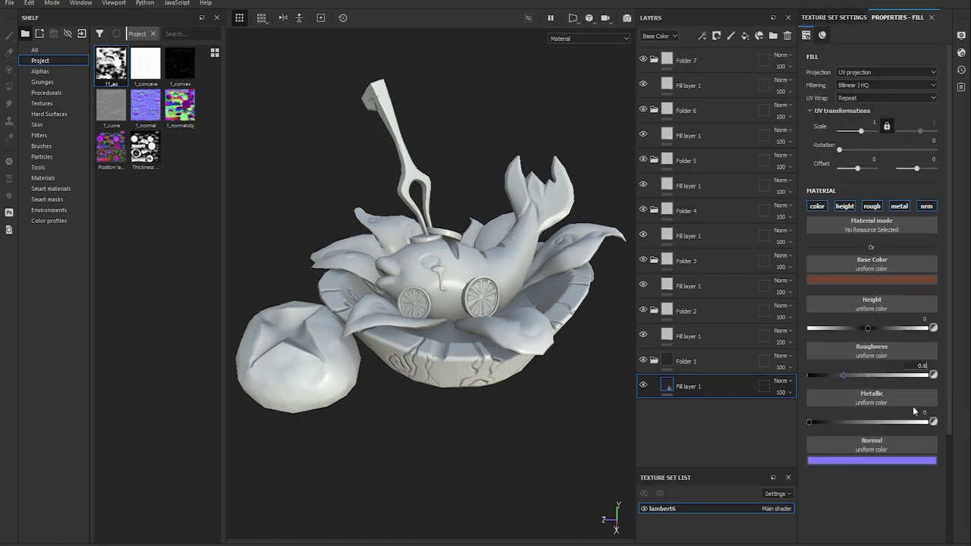
Polygon-fill the bowl into the first folder's mask and hide upper layers to isolate it
click(665, 362)
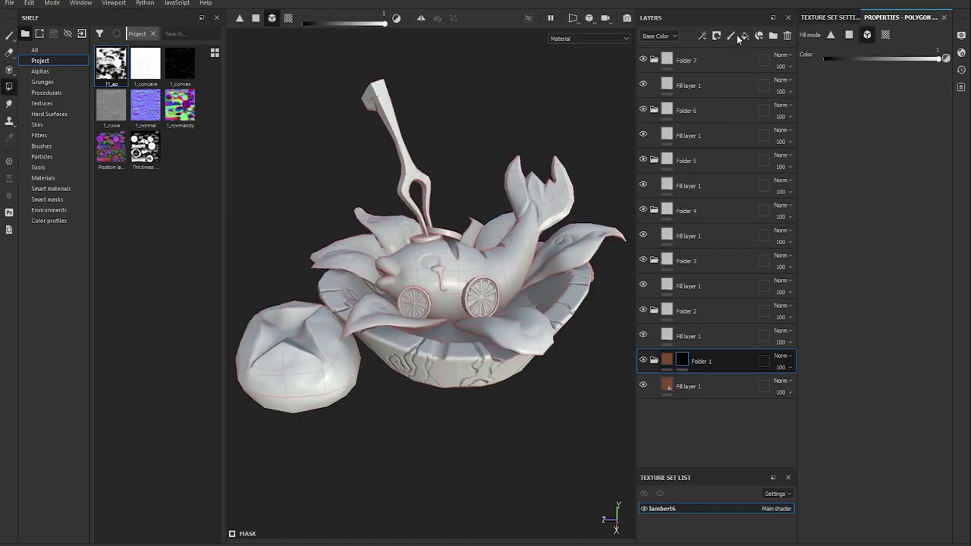
click(463, 381)
click(692, 386)
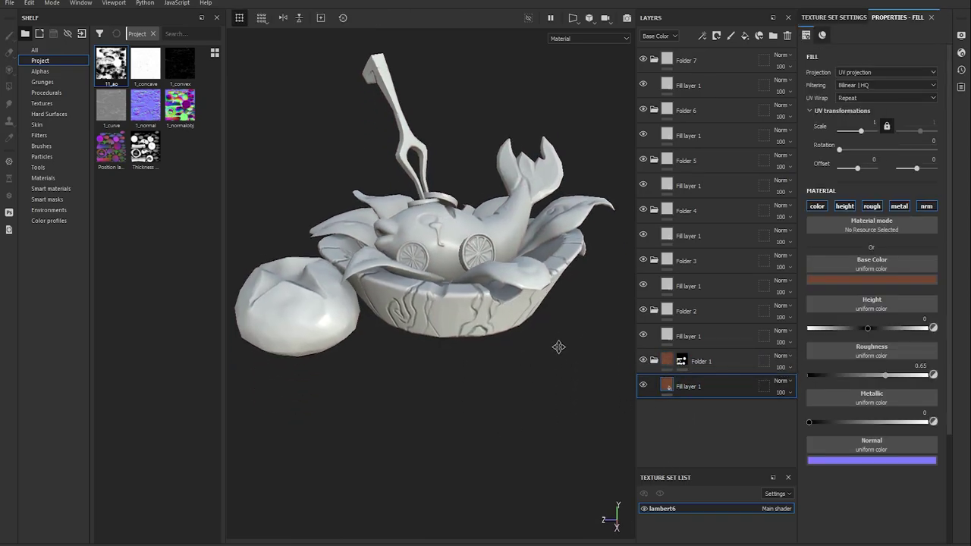
alt+drag(559, 347, 534, 362)
drag(643, 85, 643, 336)
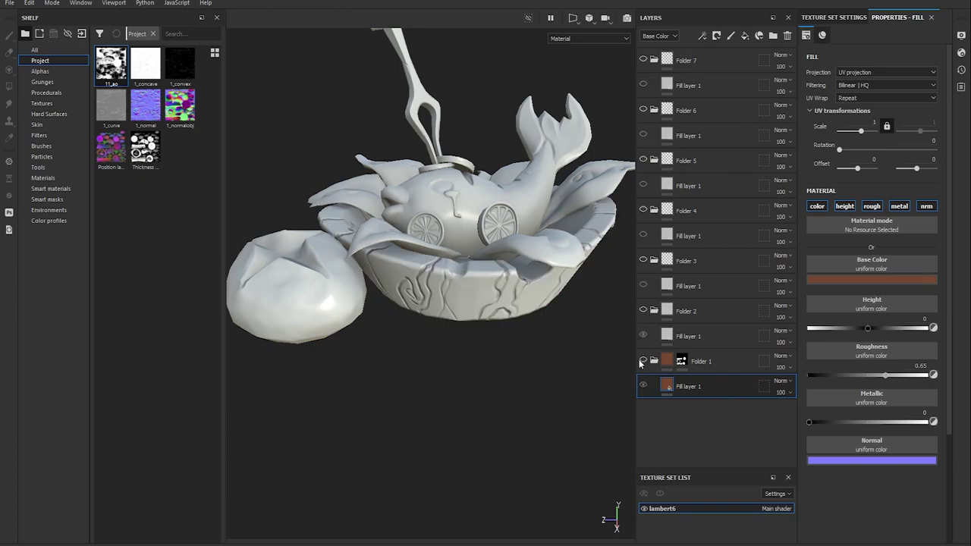
alt+drag(516, 402, 499, 440)
Set the coins' yellow and fish's red layers, and give the fourth folder's layer roughness 0.34
click(663, 334)
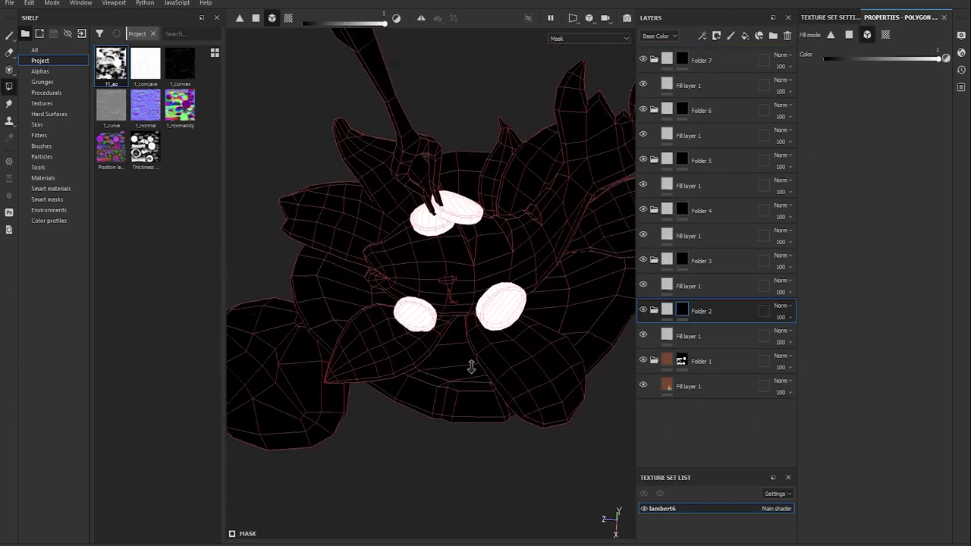
click(682, 336)
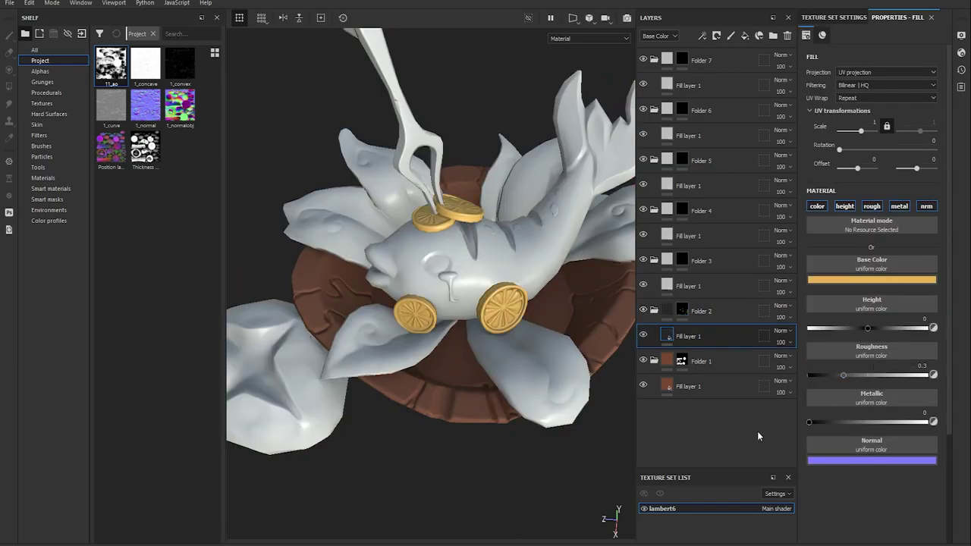
click(674, 285)
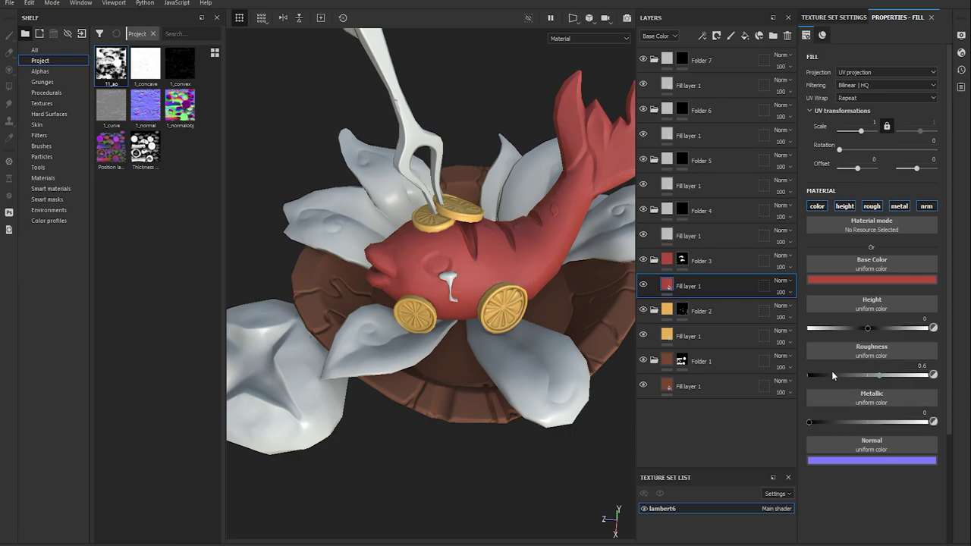
click(667, 210)
click(668, 238)
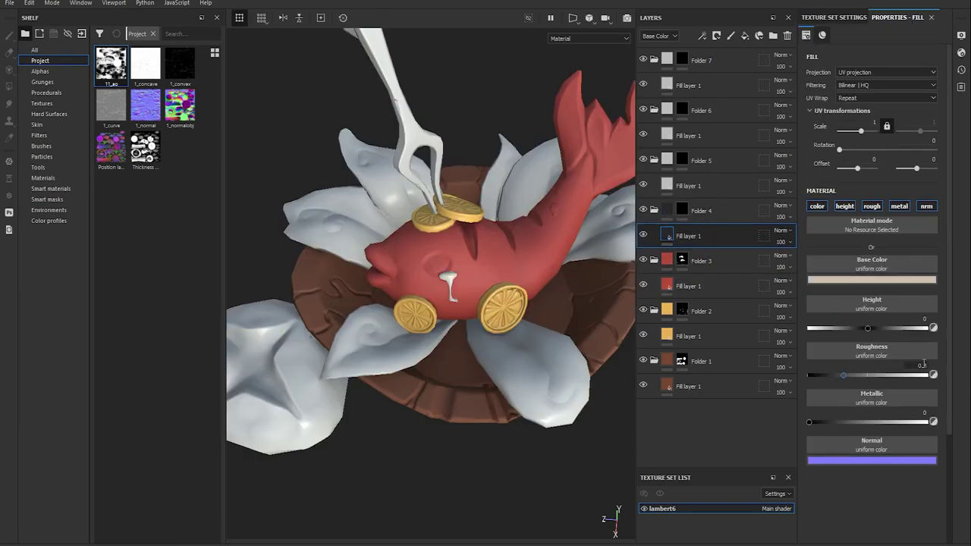
text(4)
key(Return)
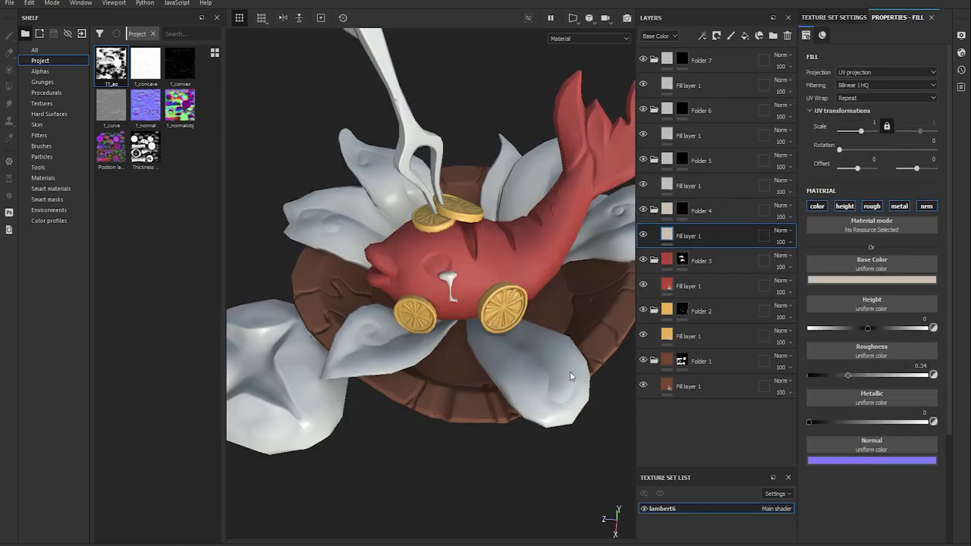
Set the leaves' roughness to about 0.64, then colour the rock and make the fork brown
click(668, 185)
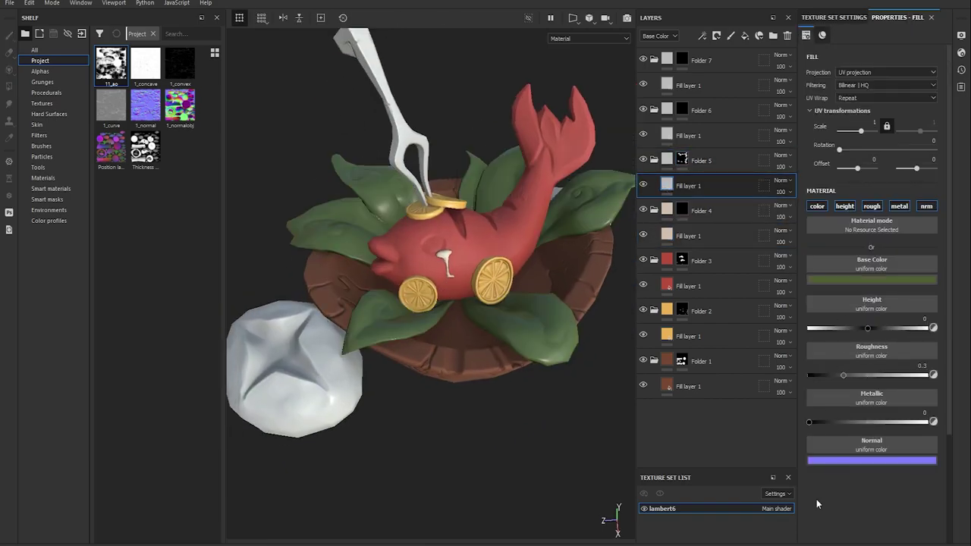
drag(884, 375, 884, 375)
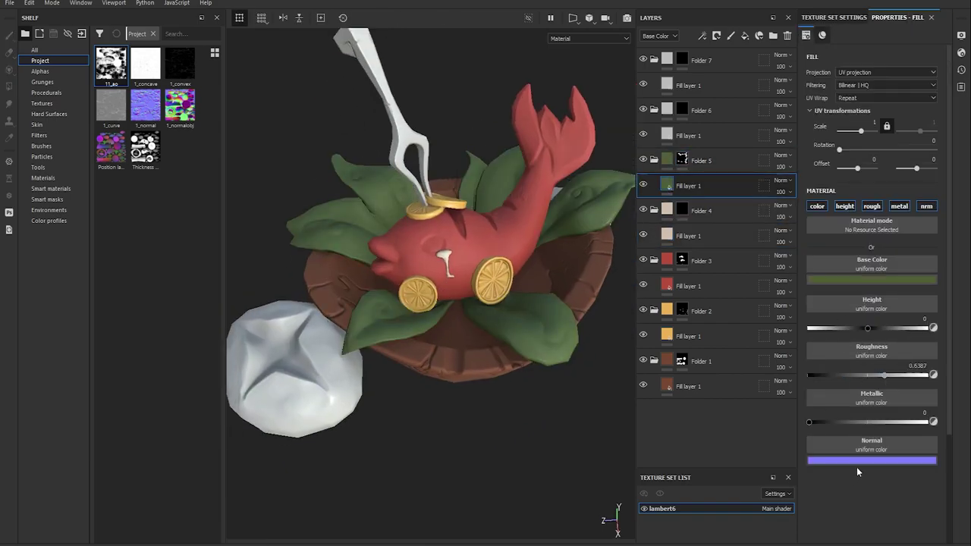
click(706, 135)
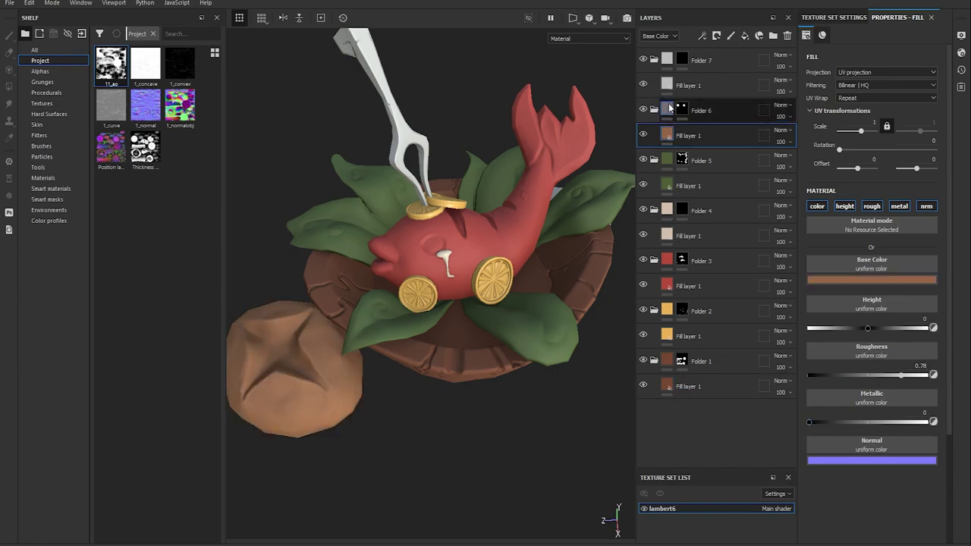
click(706, 85)
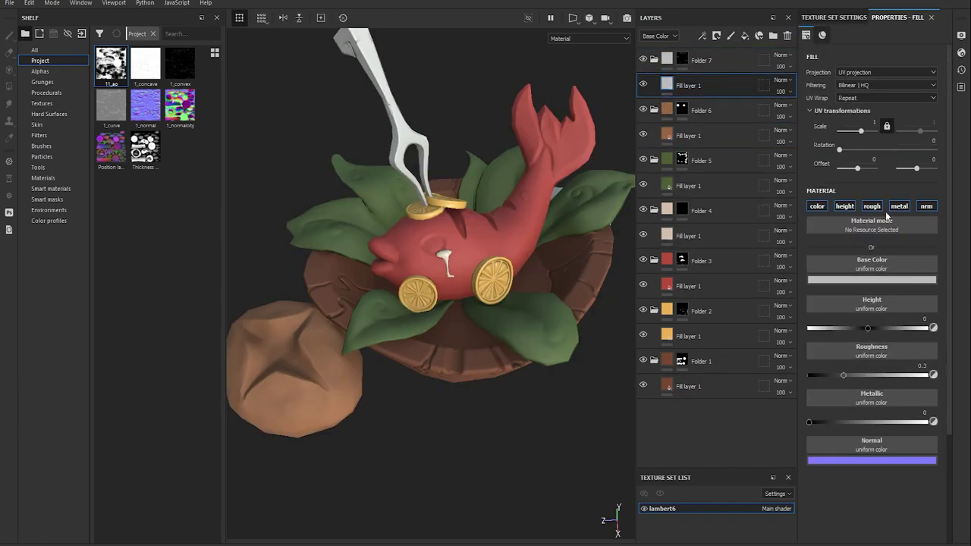
key(ctrl+v)
click(844, 375)
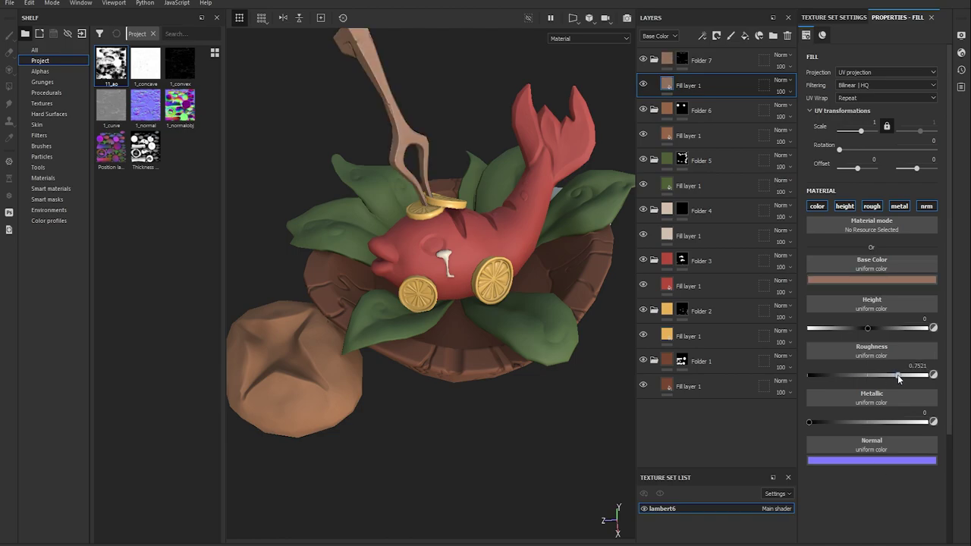
alt+click(682, 160)
Inspect the leaves' mask in the viewport, then return to the material view with the brush
key(4)
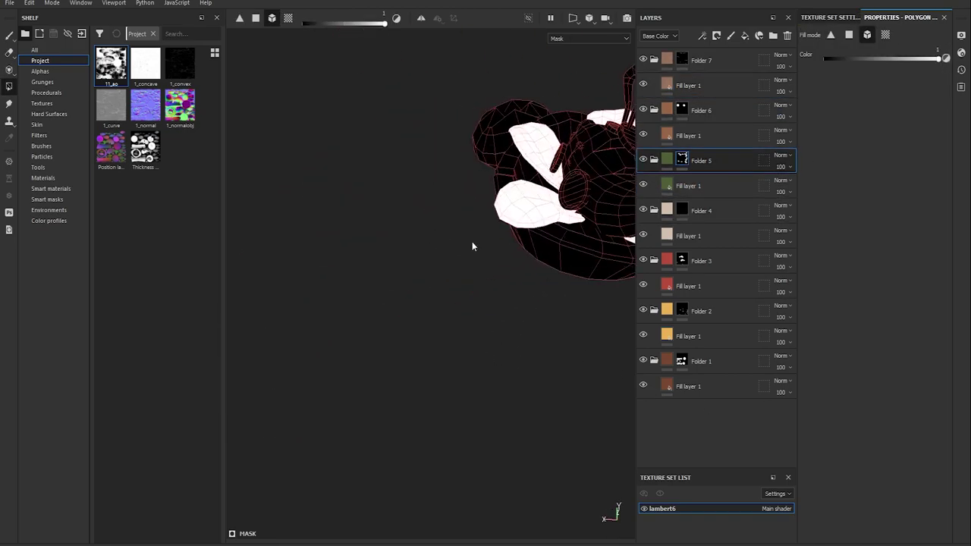
mouse_move(472, 241)
alt+mouse_down()
mouse_move(394, 342)
mouse_move(442, 317)
mouse_move(520, 357)
mouse_move(453, 381)
mouse_move(576, 376)
alt+mouse_up()
key(m)
key(1)
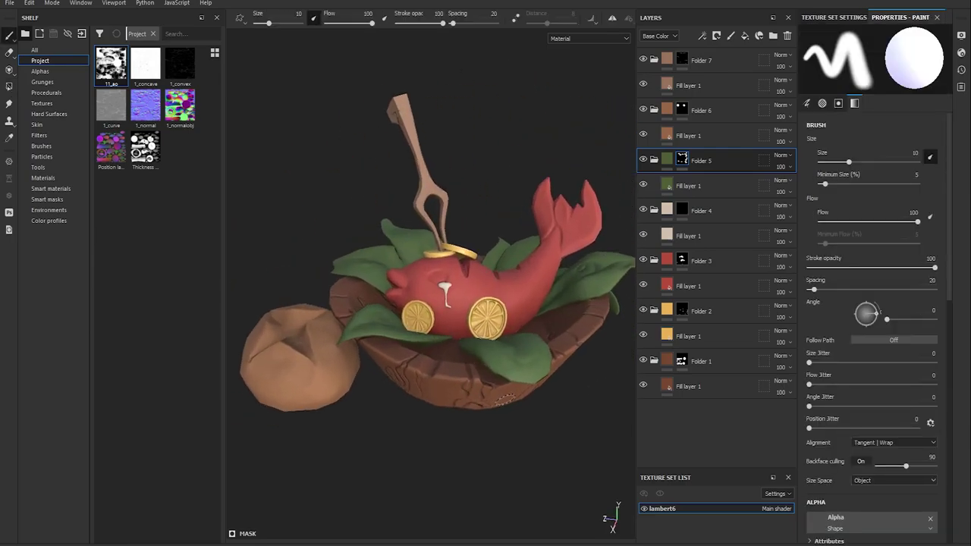
mouse_move(667, 386)
mouse_down()
mouse_move(683, 375)
mouse_move(683, 386)
mouse_up()
alt+drag(526, 412, 508, 326)
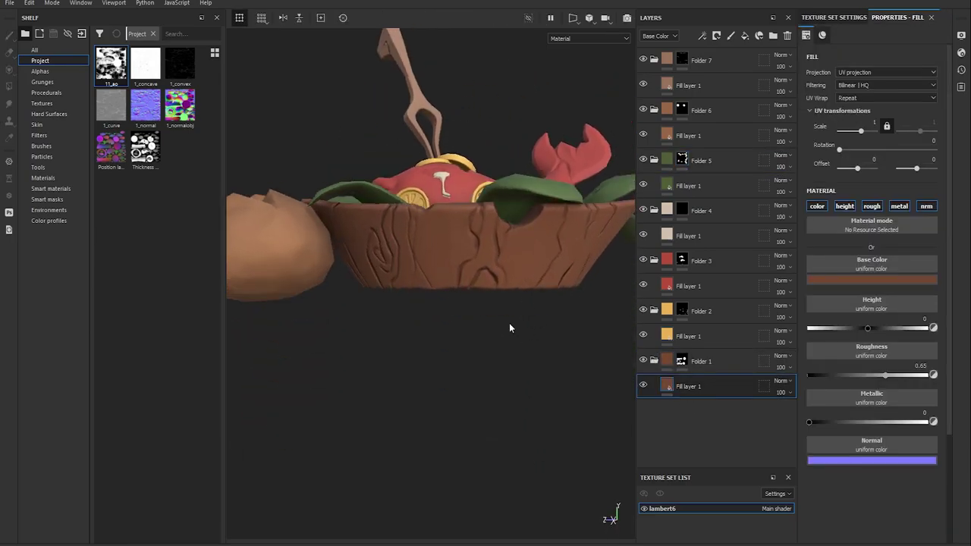
Add a new fill layer above the bowl with a black mask and a Paint effect
click(742, 40)
right_click(727, 386)
click(727, 398)
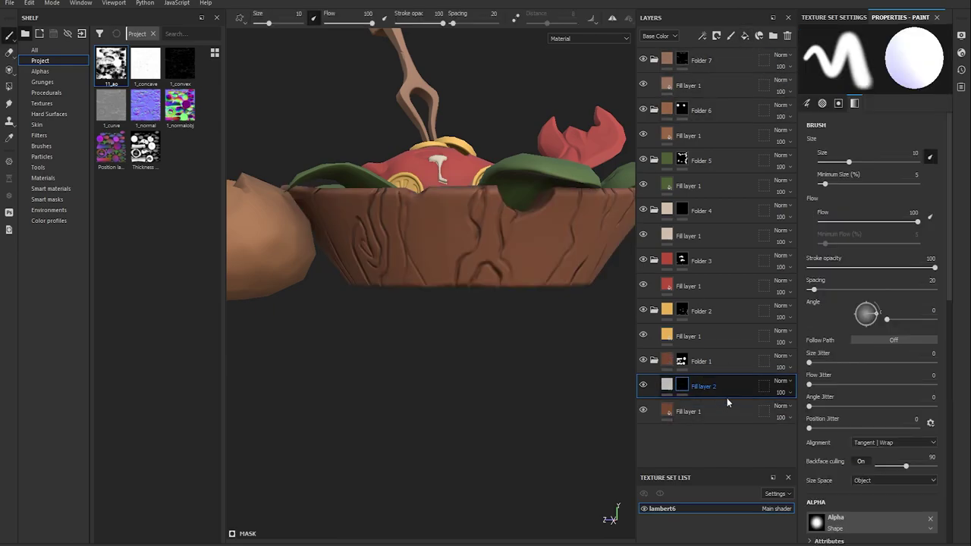
alt+click(682, 389)
click(430, 245)
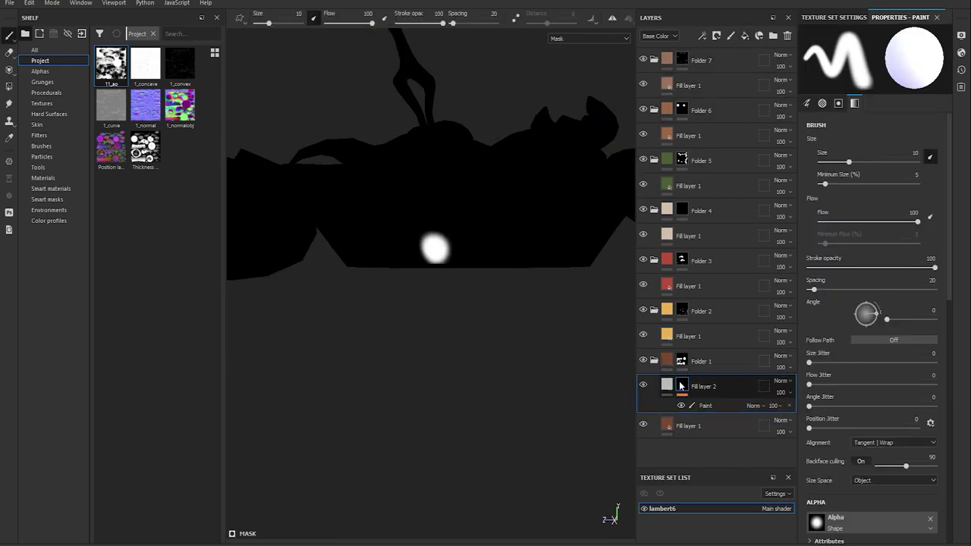
key(m)
alt+drag(429, 245, 562, 336)
click(697, 402)
key(ctrl+z)
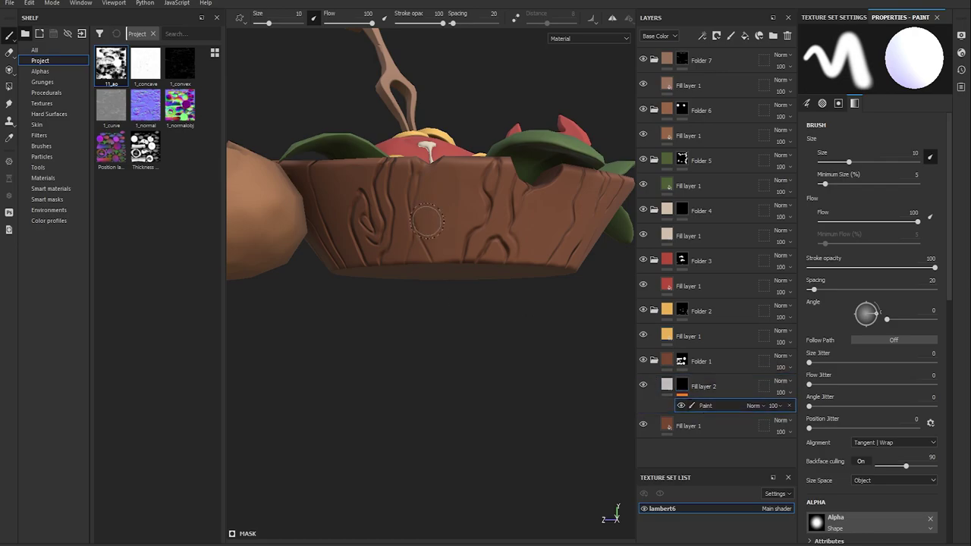
Paint white along the bowl's lower side and shift the Levels midtones to spread it
click(516, 253)
mouse_move(561, 262)
alt+mouse_down()
mouse_move(508, 251)
mouse_move(494, 255)
mouse_move(512, 262)
mouse_move(465, 286)
alt+mouse_up()
click(531, 247)
click(494, 255)
click(512, 262)
click(554, 281)
drag(555, 281, 371, 270)
mouse_move(460, 279)
alt+mouse_down()
mouse_move(380, 289)
mouse_move(419, 295)
mouse_move(410, 314)
mouse_move(466, 306)
mouse_move(498, 358)
alt+mouse_up()
scroll(470, 347, up, 3)
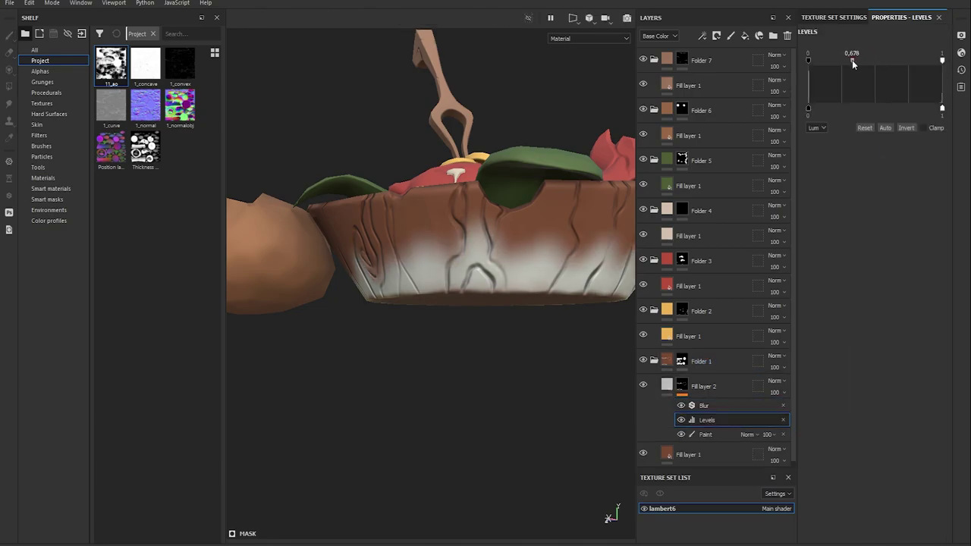
drag(852, 60, 843, 60)
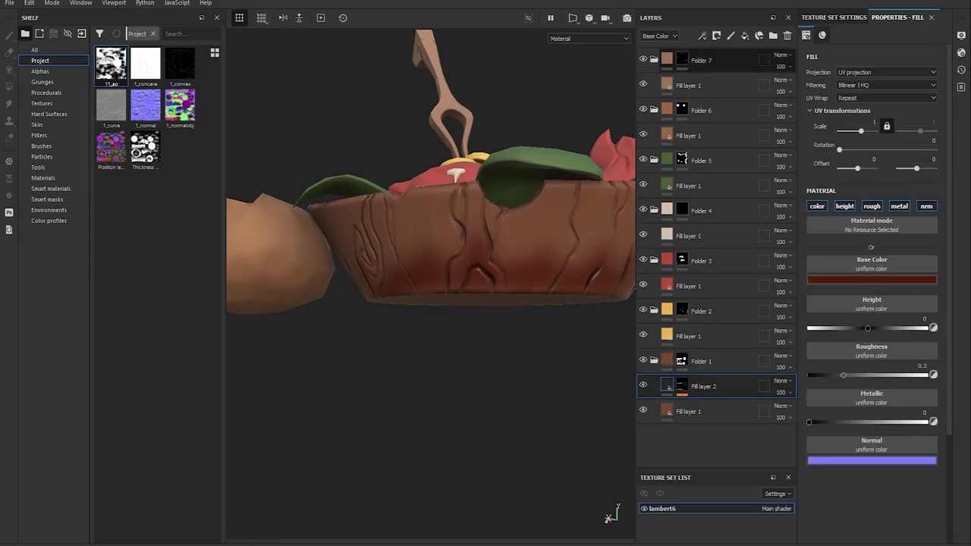
Add Fill layer 3 with a black mask whose fill effect uses the Gradient Flare procedural
click(744, 35)
click(716, 34)
click(701, 35)
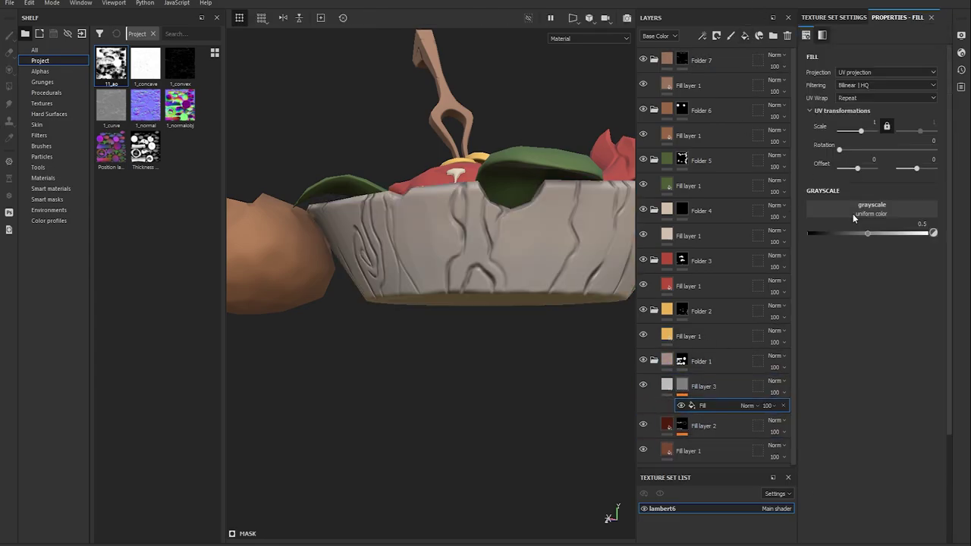
click(42, 81)
click(50, 93)
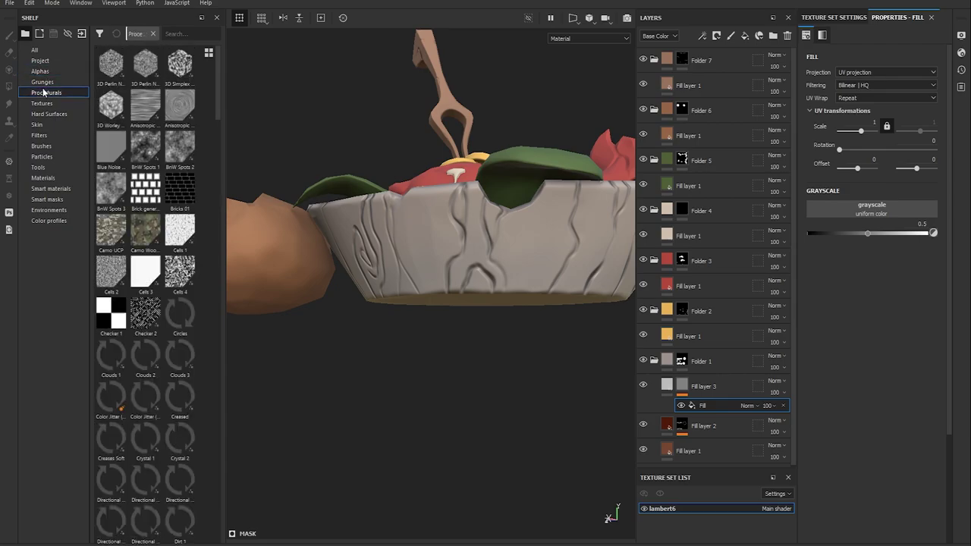
click(186, 34)
text(fl)
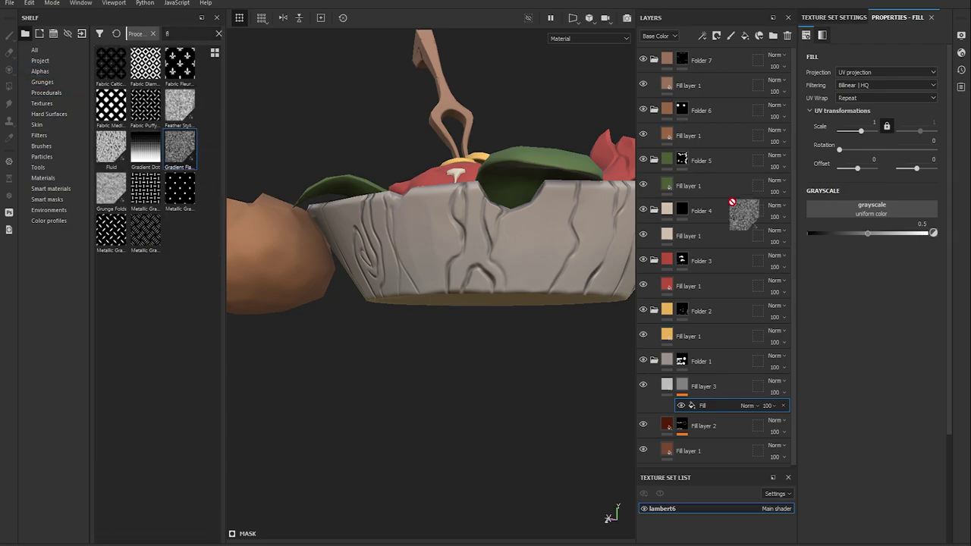
drag(182, 150, 872, 209)
Give Fill layer 3 roughness 0.37, a different blend mode and 30 opacity, then add Fill layer 4
click(705, 386)
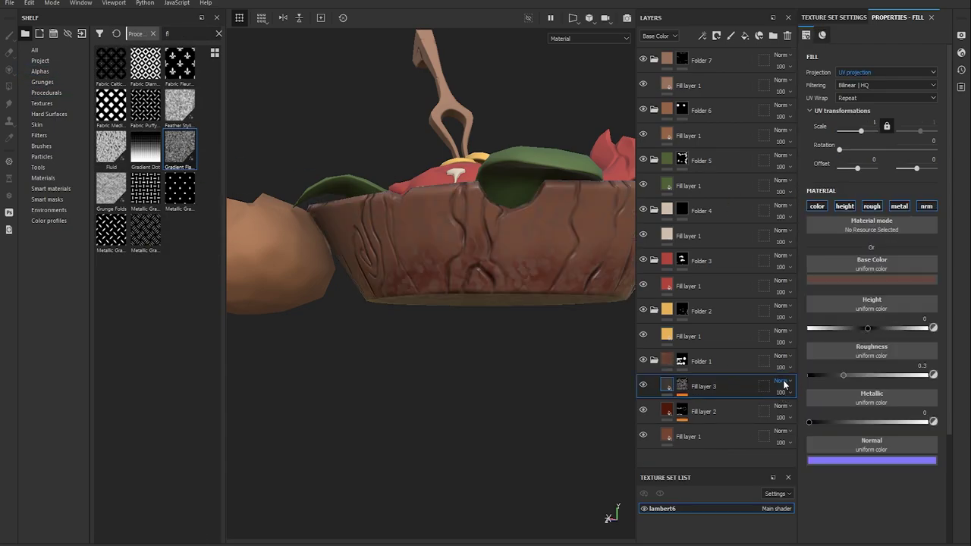
drag(846, 329, 851, 328)
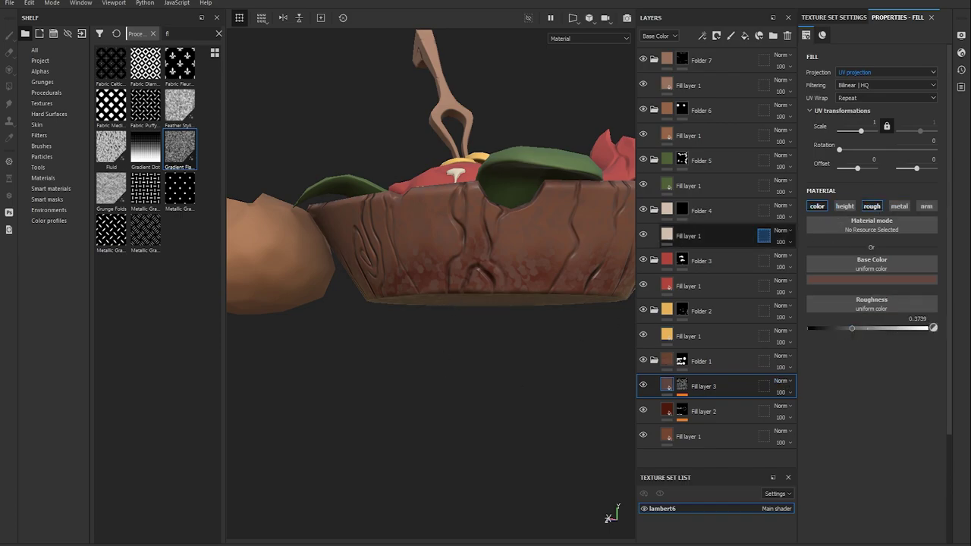
click(781, 381)
click(791, 317)
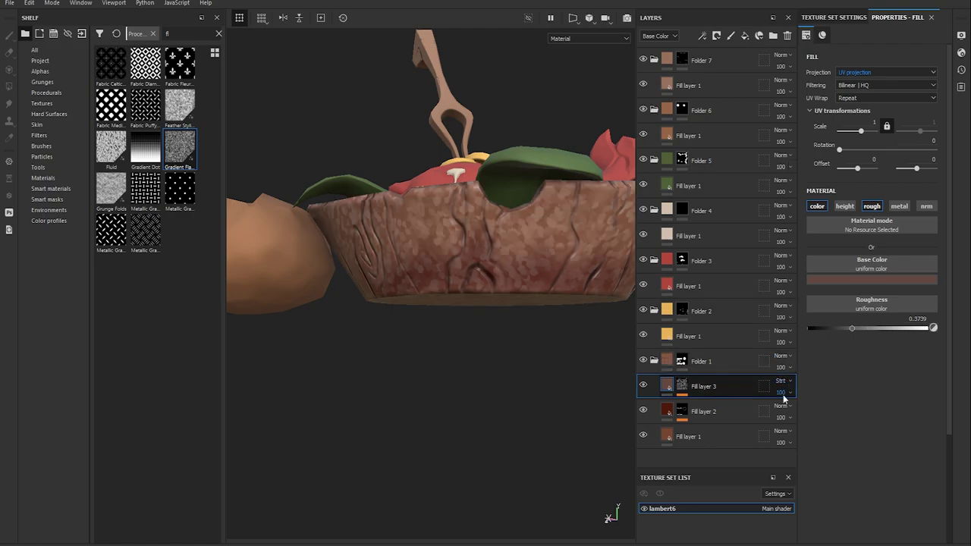
drag(780, 392, 810, 405)
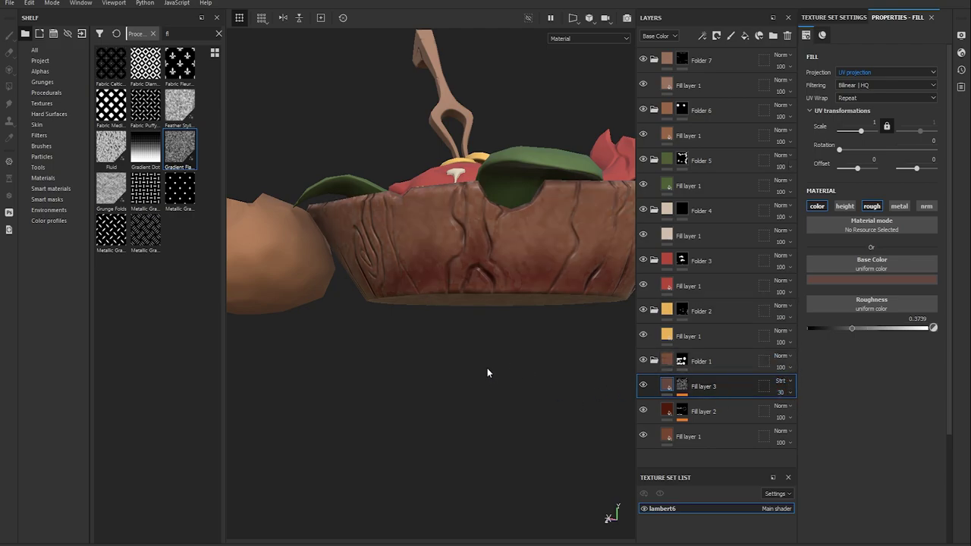
click(744, 35)
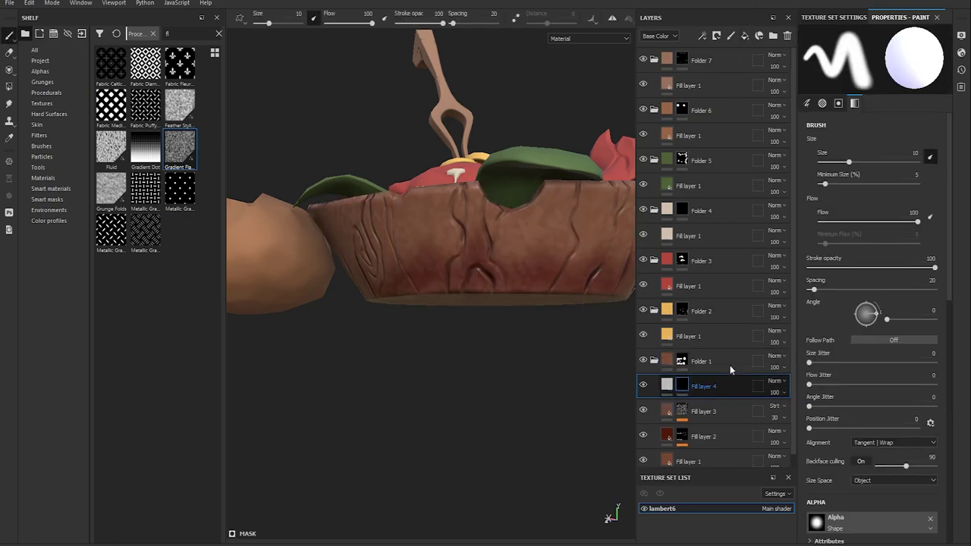
Mask Fill layer 4 with a Light generator, tuning highlight glossiness and light attenuation, then add Fill layer 5
click(716, 35)
click(740, 61)
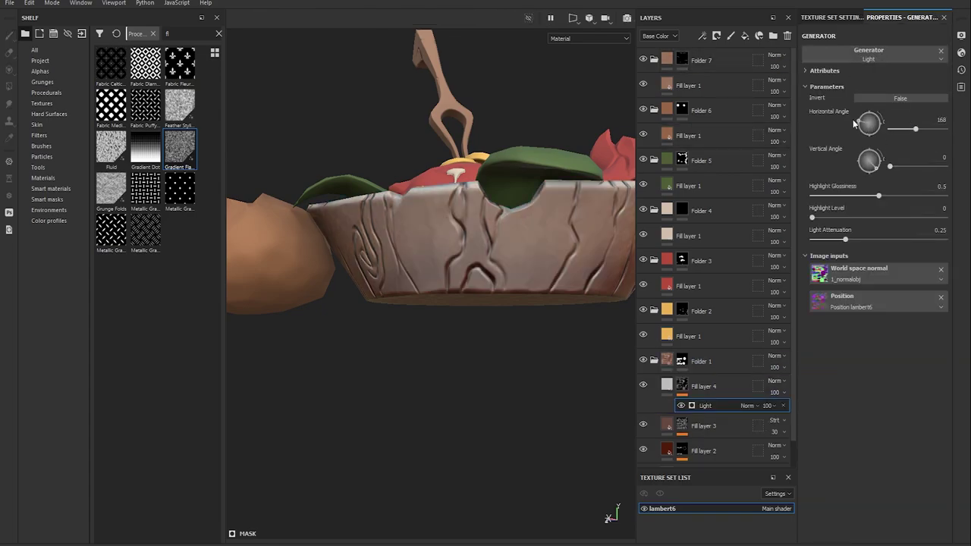
alt+drag(542, 348, 563, 293)
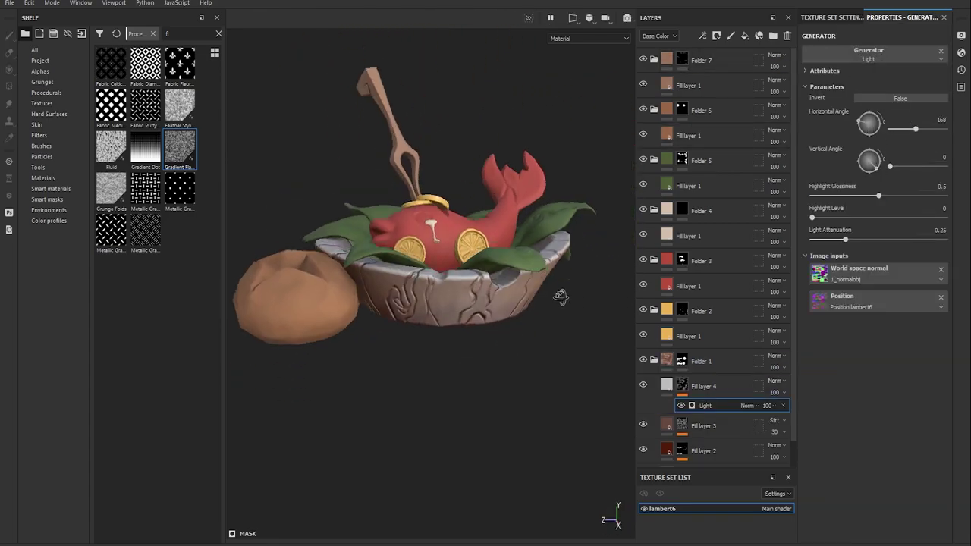
scroll(486, 341, up, 5)
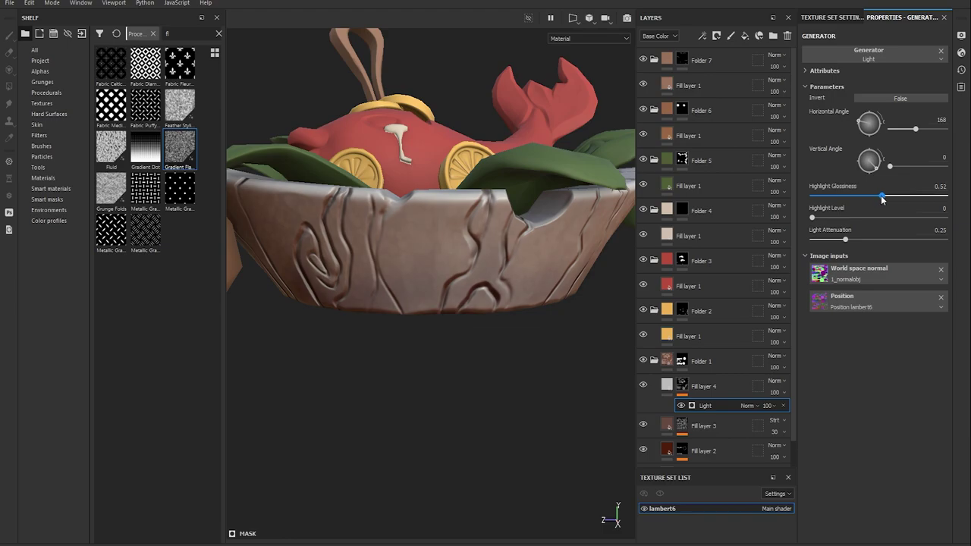
click(915, 239)
mouse_move(504, 333)
alt+mouse_down()
mouse_move(498, 363)
mouse_move(471, 379)
alt+mouse_up()
click(668, 389)
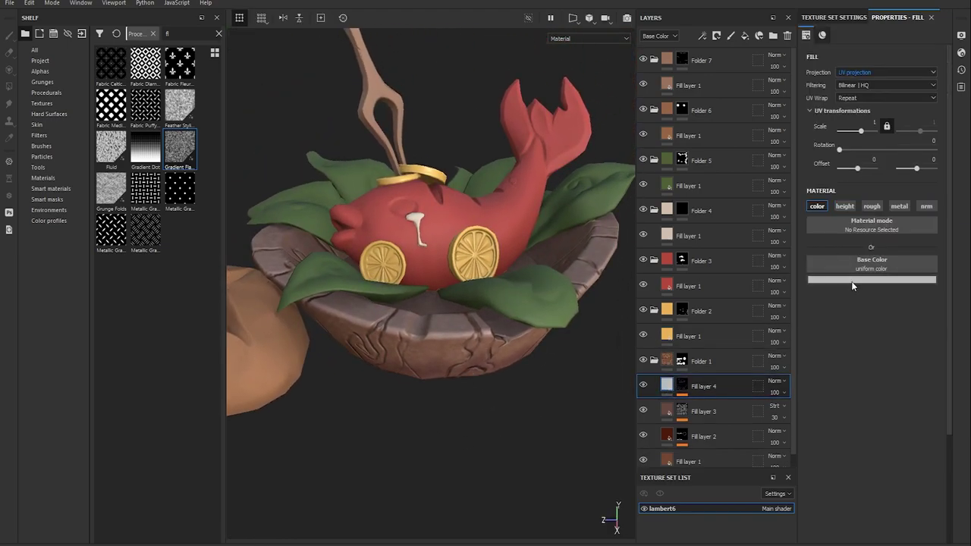
click(744, 36)
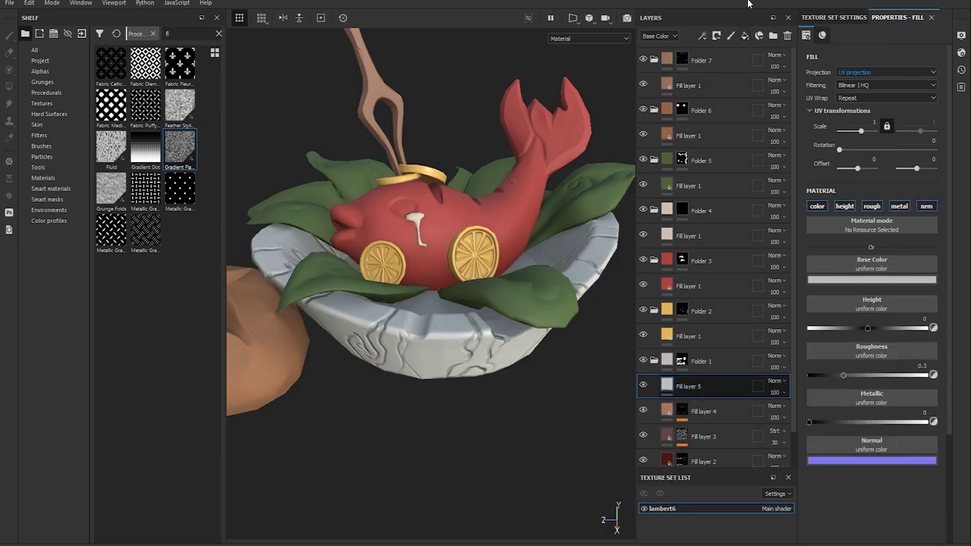
Give Fill layer 5 a black mask with a Curvature generator at Global Balance 0.79 and Global Blur 0.32
click(716, 36)
right_click(717, 408)
click(735, 360)
click(861, 156)
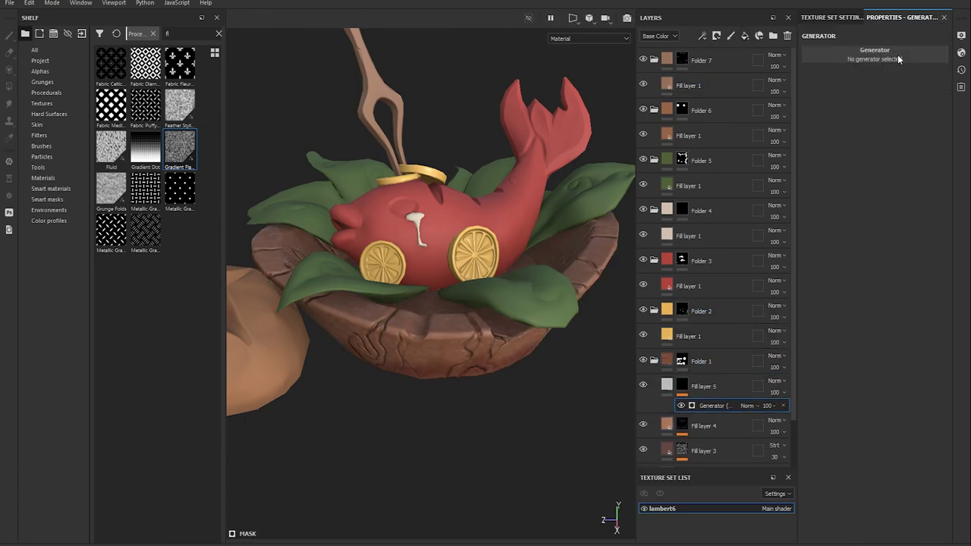
drag(877, 147, 917, 143)
alt+drag(533, 372, 566, 346)
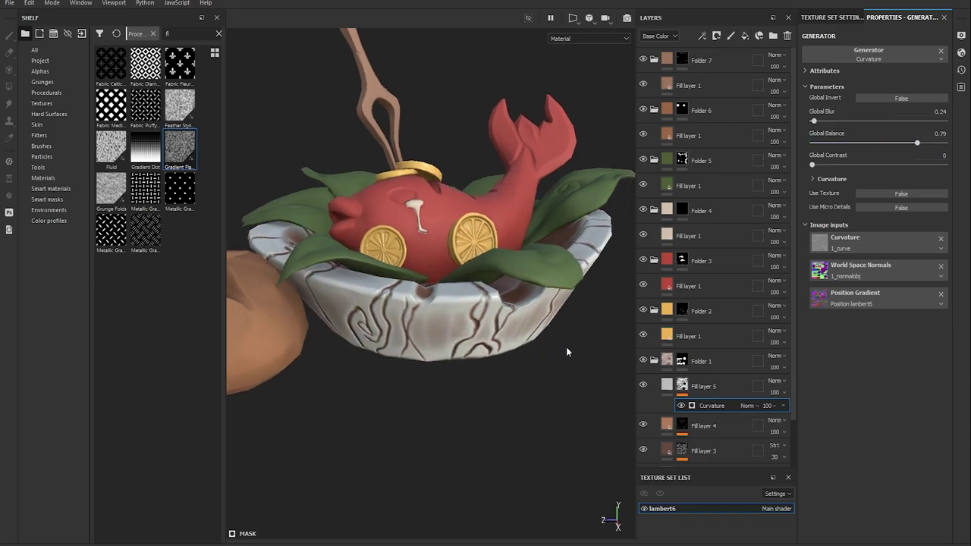
click(814, 120)
click(934, 110)
text(0.32)
In the mask view, set Soft curvature to 1, lower Medium, and raise Big curvature to 0.55
alt+drag(492, 372, 480, 357)
click(832, 179)
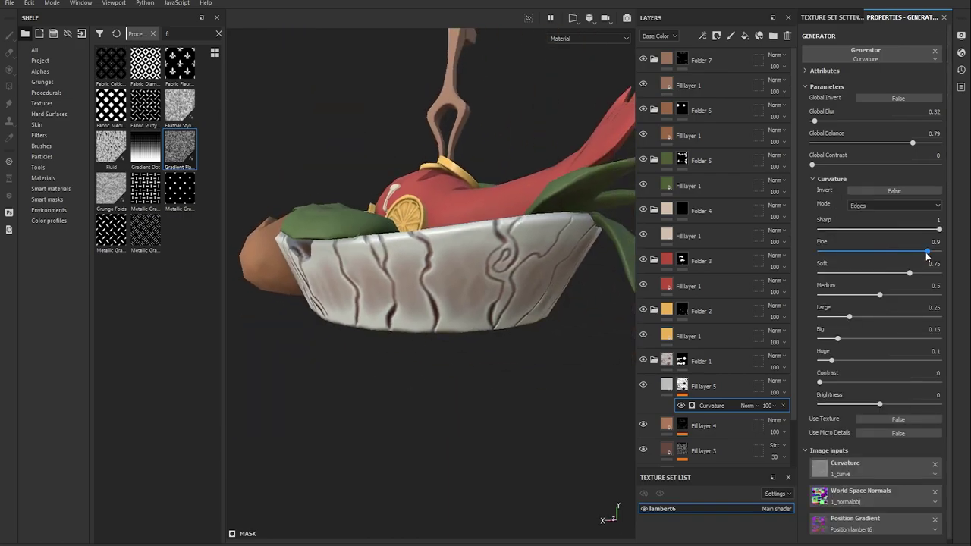
alt+click(691, 406)
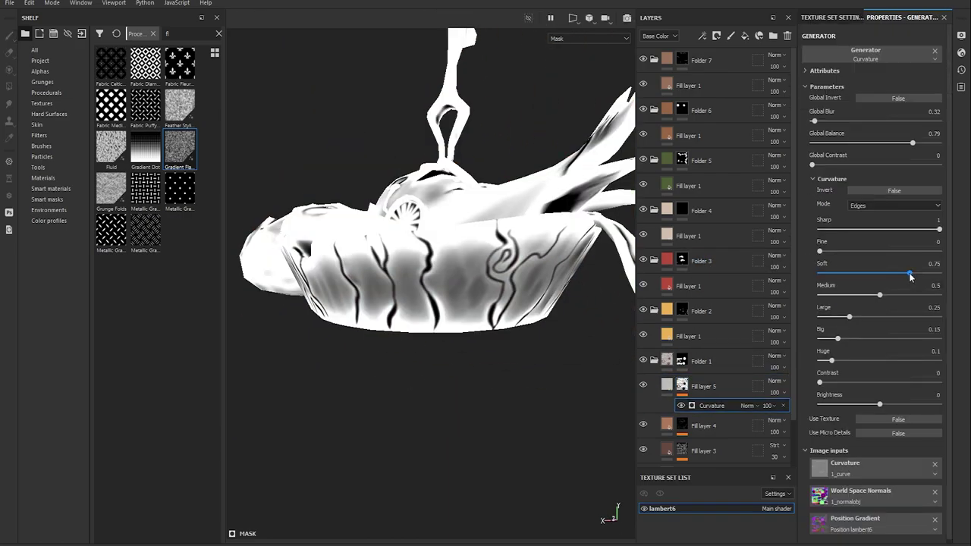
drag(909, 274, 958, 275)
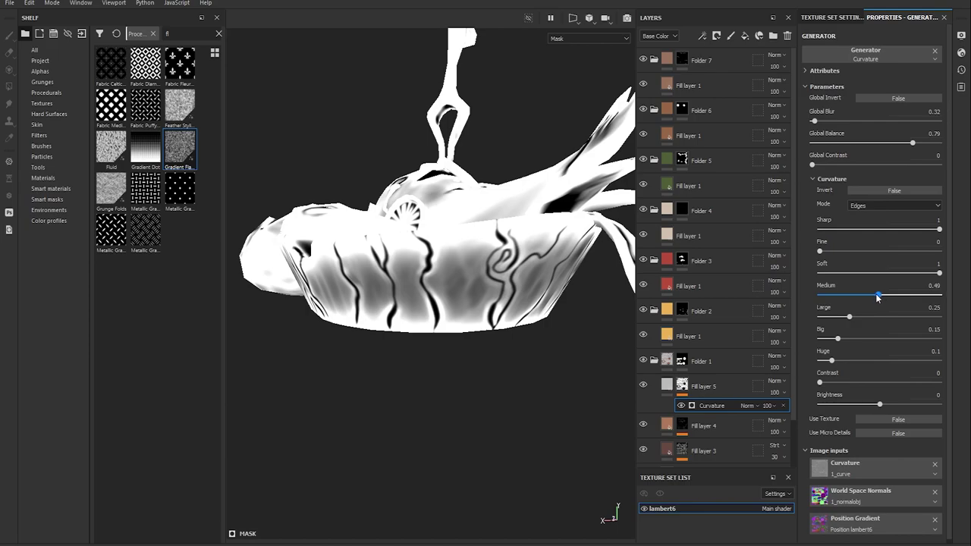
mouse_move(877, 295)
mouse_down()
mouse_move(833, 296)
mouse_move(884, 334)
mouse_up()
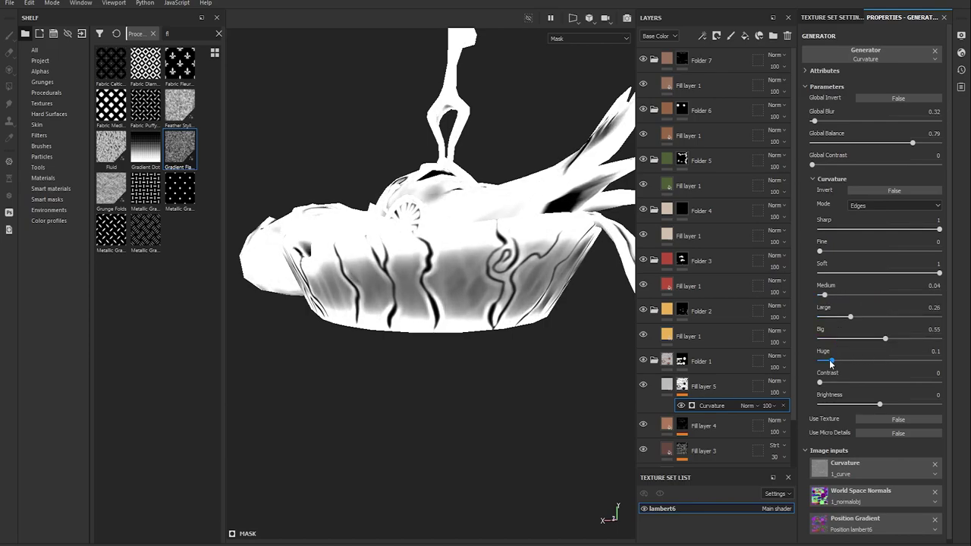
mouse_move(830, 360)
mouse_down()
mouse_move(897, 383)
mouse_move(906, 404)
mouse_up()
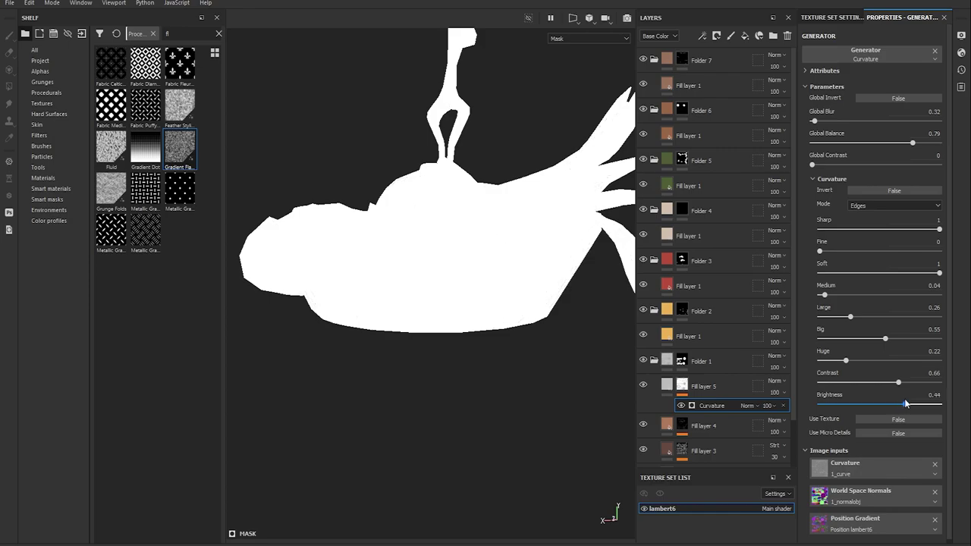
Add an inverted Levels effect above the curvature and a Paint effect to the mask
click(894, 190)
right_click(712, 405)
click(709, 349)
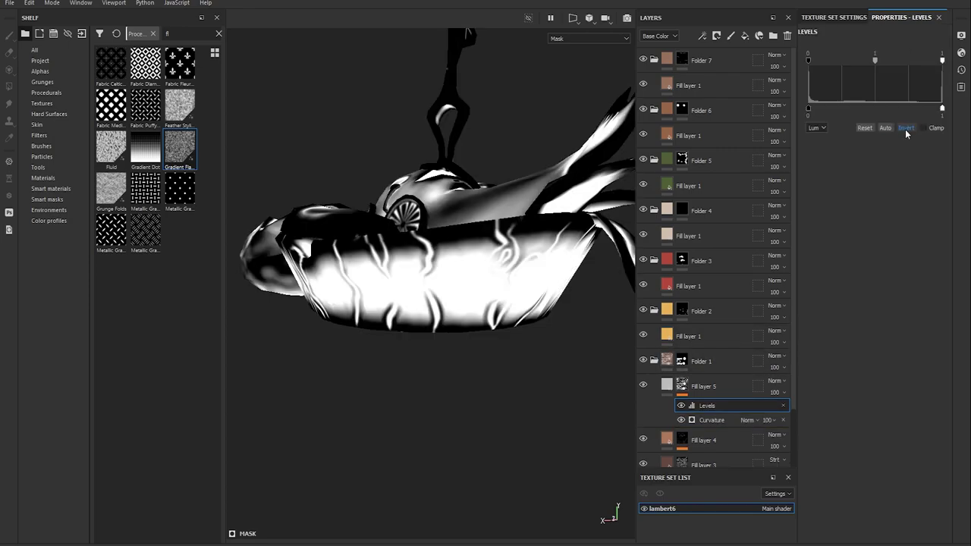
click(703, 420)
right_click(703, 420)
click(720, 364)
Shrink the brush to 5.56, check the bowl's underside, and set Fill layer 5's base colour to red
alt+drag(559, 352, 530, 318)
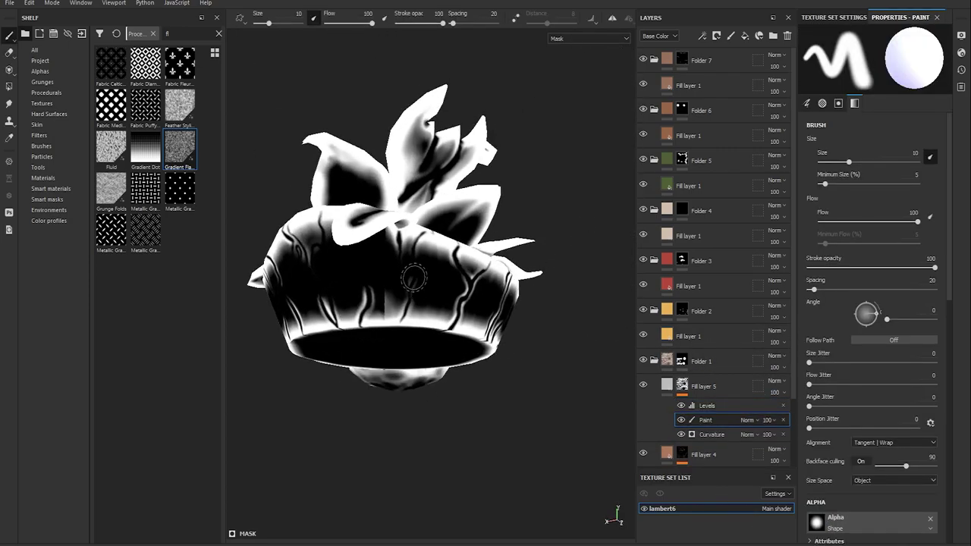
scroll(493, 304, up, 5)
ctrl+right_drag(463, 295, 443, 294)
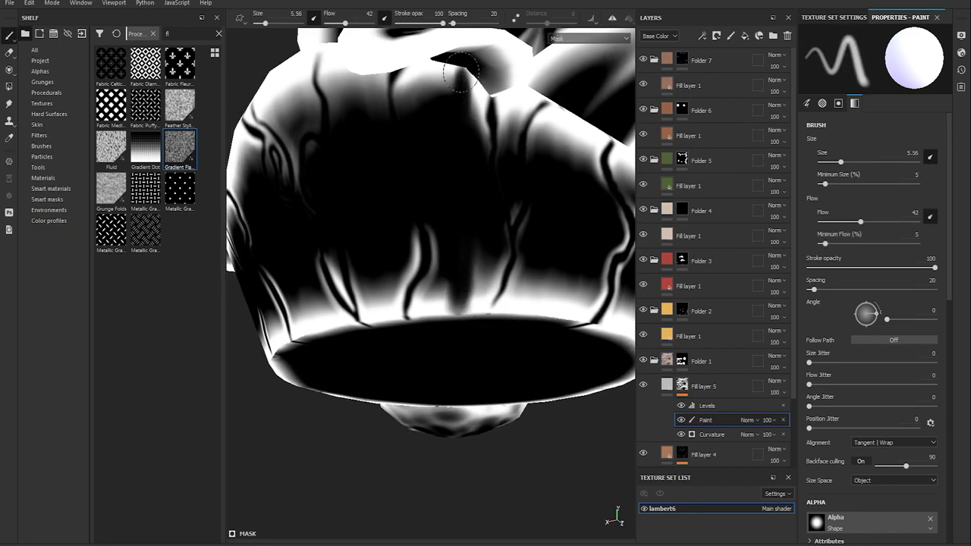
scroll(490, 220, down, 5)
alt+drag(491, 220, 455, 239)
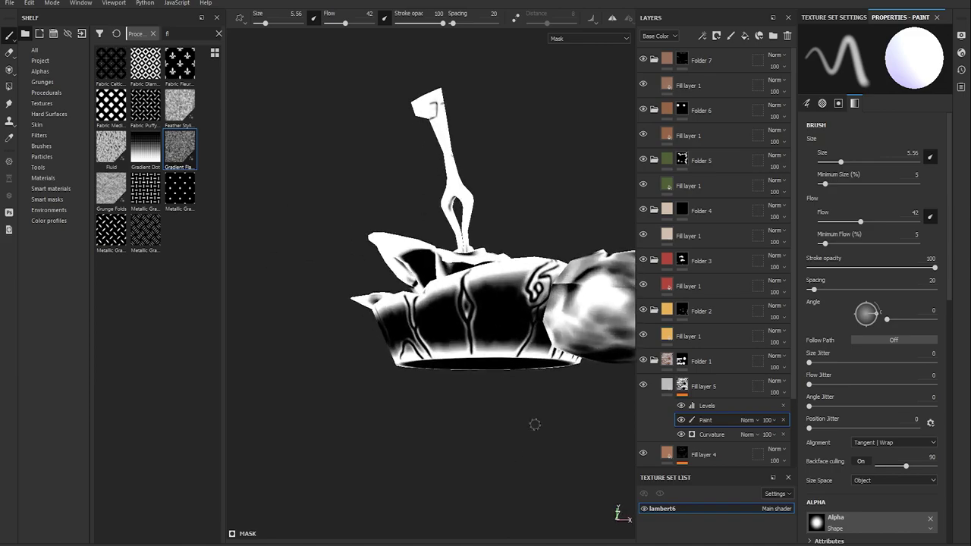
mouse_move(408, 303)
alt+mouse_down()
mouse_move(443, 264)
mouse_move(441, 405)
mouse_move(395, 319)
alt+mouse_up()
click(703, 386)
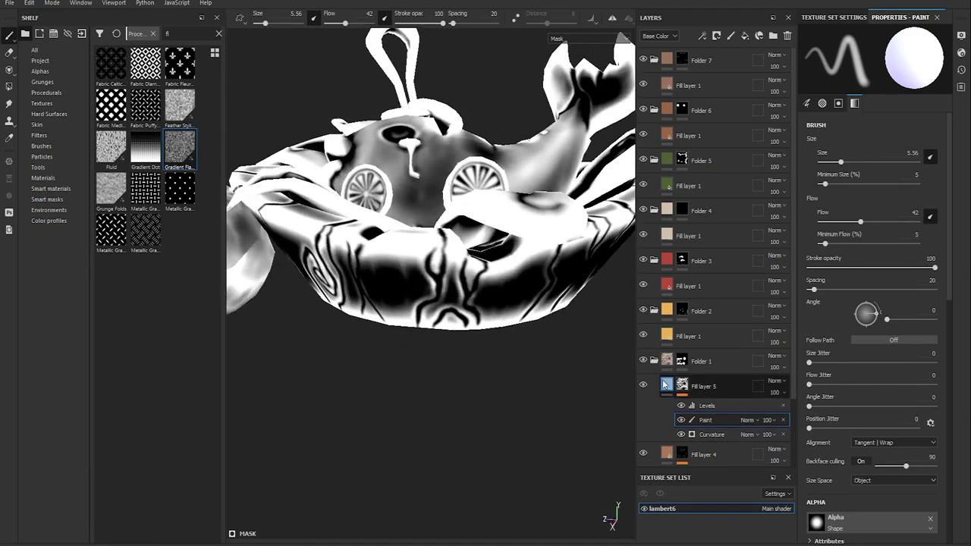
click(774, 381)
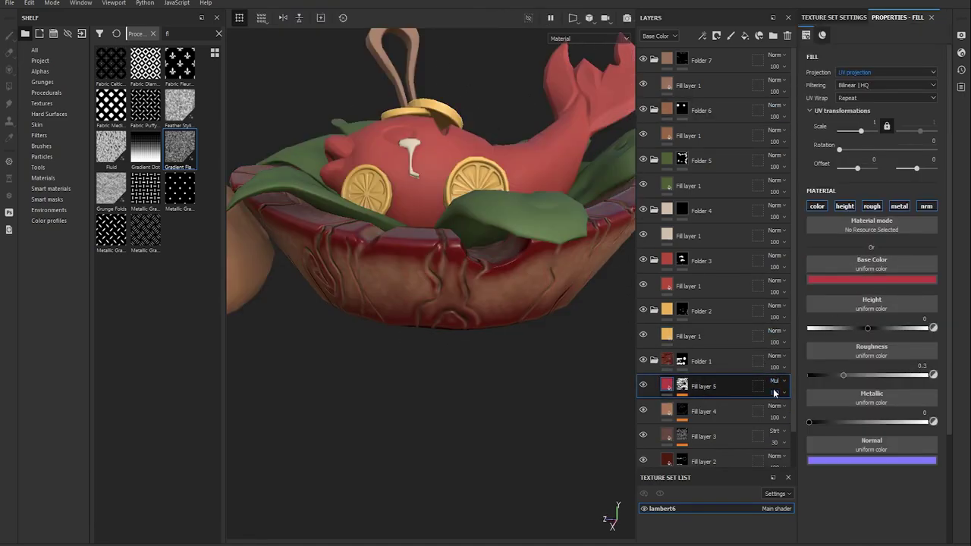
Set Fill layer 5 to 30 opacity, move Fill layer 2 above it, and delete its Levels effect
text(30)
key(Return)
mouse_move(472, 380)
alt+mouse_down()
mouse_move(540, 377)
mouse_move(449, 366)
alt+mouse_up()
click(682, 462)
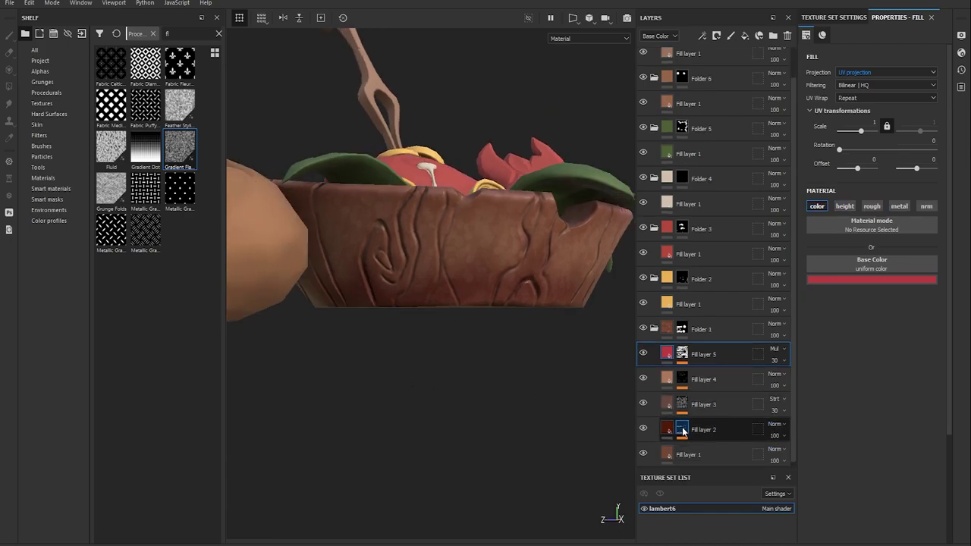
drag(702, 431, 698, 350)
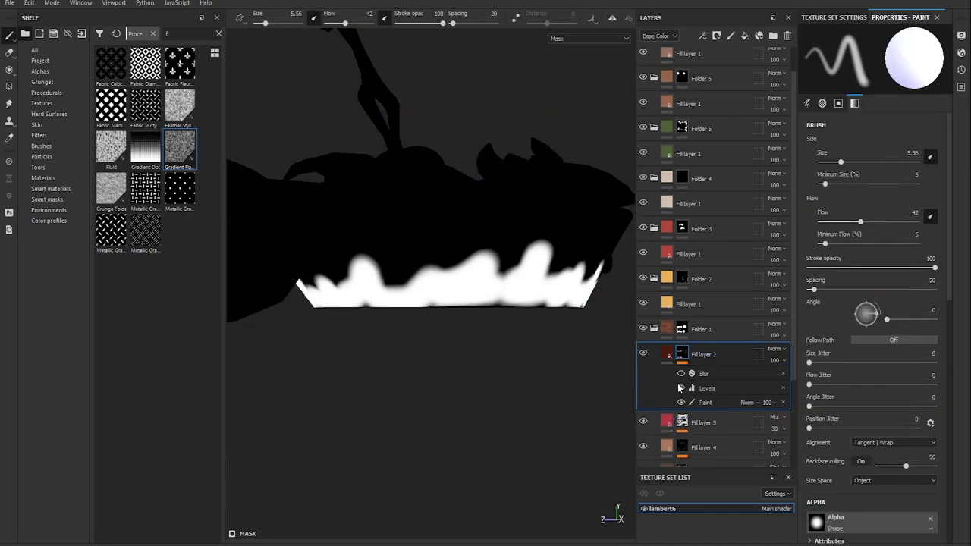
click(707, 387)
key(Delete)
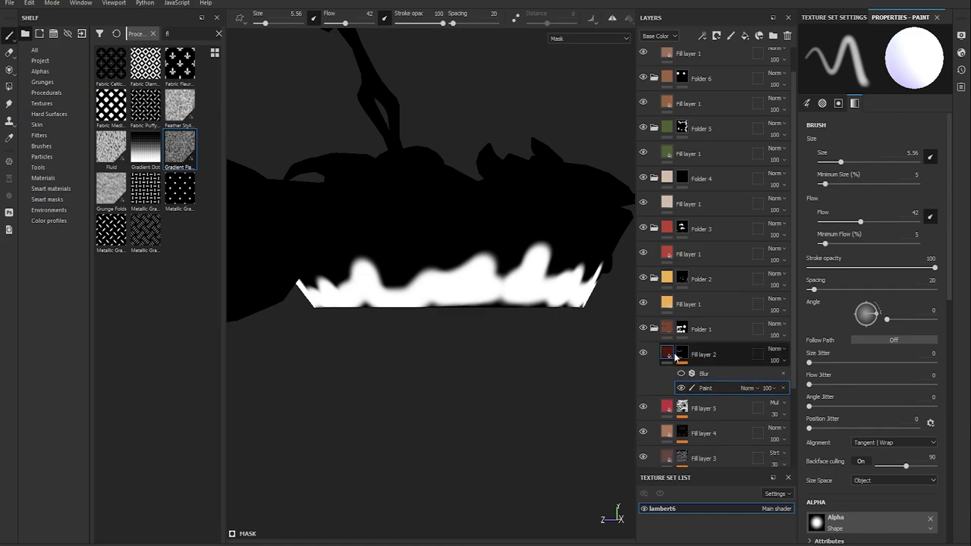
Paint darker patches into Fill layer 2's mask, lower its blur intensity to 2.53, and add Fill layer 6
key(m)
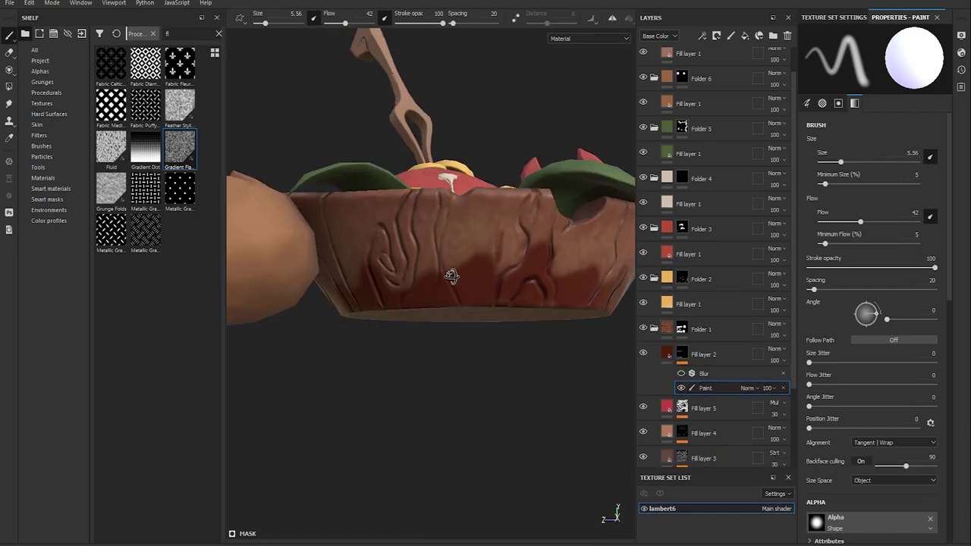
mouse_move(501, 248)
alt+mouse_down()
mouse_move(451, 273)
mouse_move(462, 261)
mouse_move(472, 269)
alt+mouse_up()
ctrl+right_drag(472, 269, 479, 279)
mouse_move(479, 278)
mouse_down()
mouse_move(500, 258)
mouse_move(455, 265)
mouse_up()
click(704, 373)
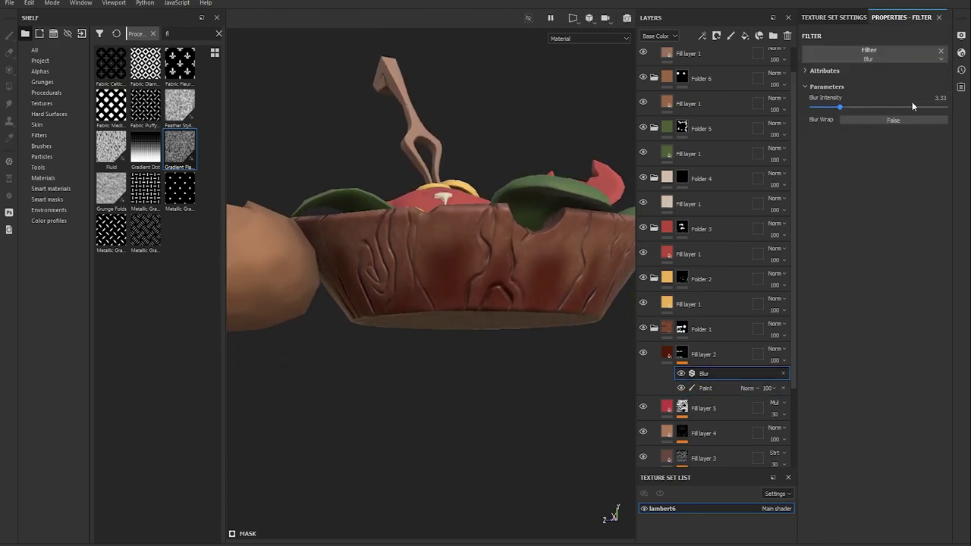
mouse_move(486, 303)
alt+mouse_down()
mouse_move(503, 336)
mouse_move(473, 340)
mouse_move(511, 353)
alt+mouse_up()
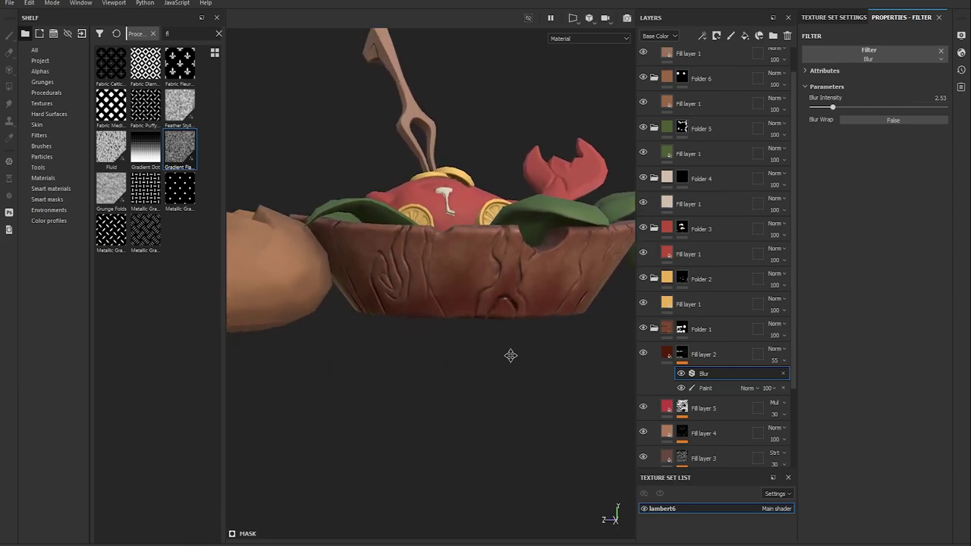
click(703, 354)
click(745, 34)
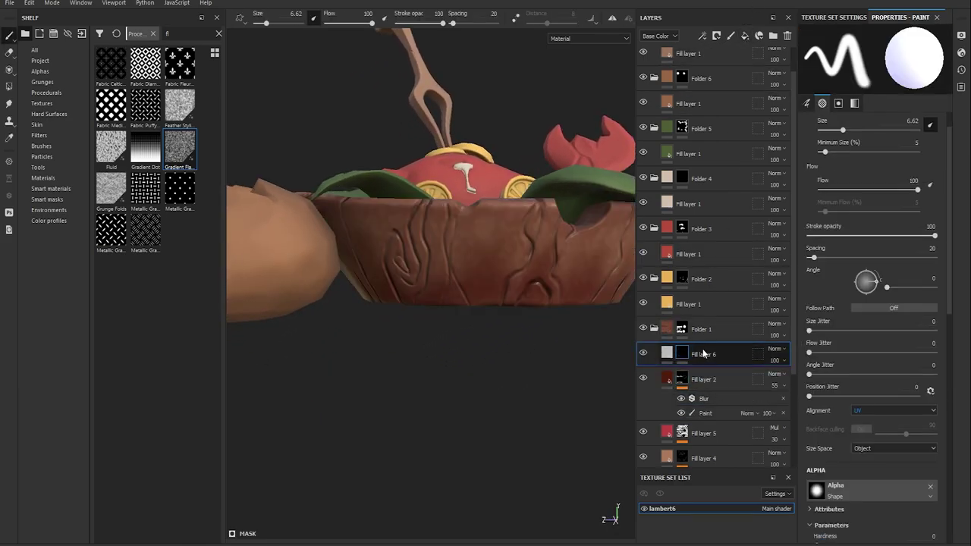
Add a paint effect to Fill layer 6's mask and paint soft white patches with a 9.21 brush using pen-pressure flow
alt+drag(530, 329, 548, 377)
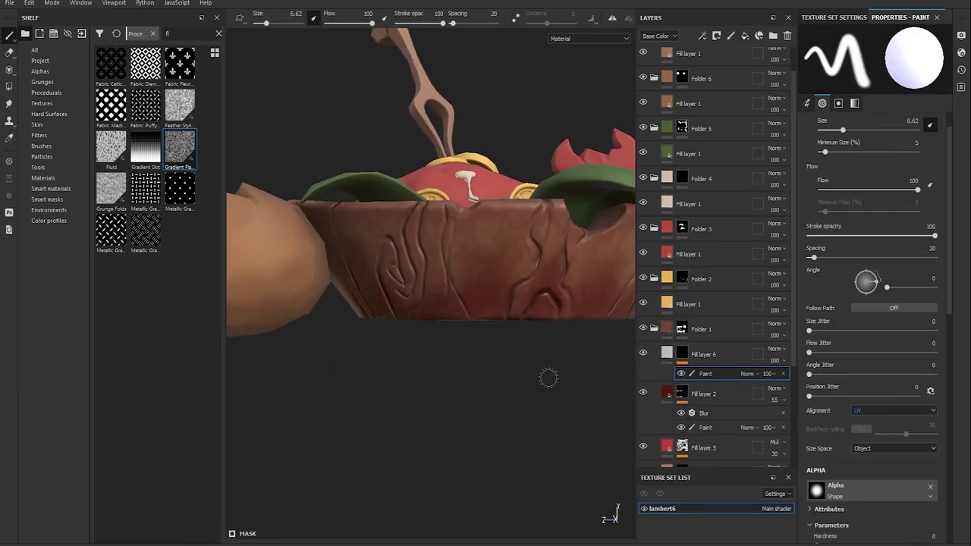
click(313, 16)
click(384, 17)
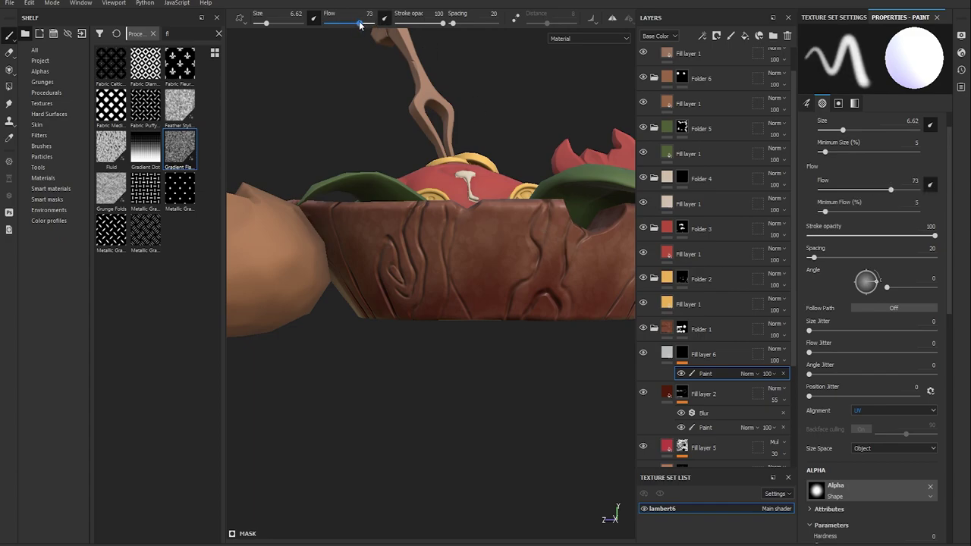
alt+drag(565, 222, 490, 269)
ctrl+right_drag(490, 268, 500, 269)
mouse_move(498, 260)
mouse_down()
mouse_move(463, 266)
mouse_move(462, 281)
mouse_up()
mouse_move(462, 280)
alt+mouse_down()
mouse_move(515, 261)
mouse_move(507, 282)
mouse_move(531, 258)
mouse_move(501, 273)
mouse_move(470, 326)
alt+mouse_up()
Inspect the painted wooden strip in the 2D UV layout, shrink the brush to 4.75, and return to 3D
key(F3)
middle_drag(469, 331, 466, 91)
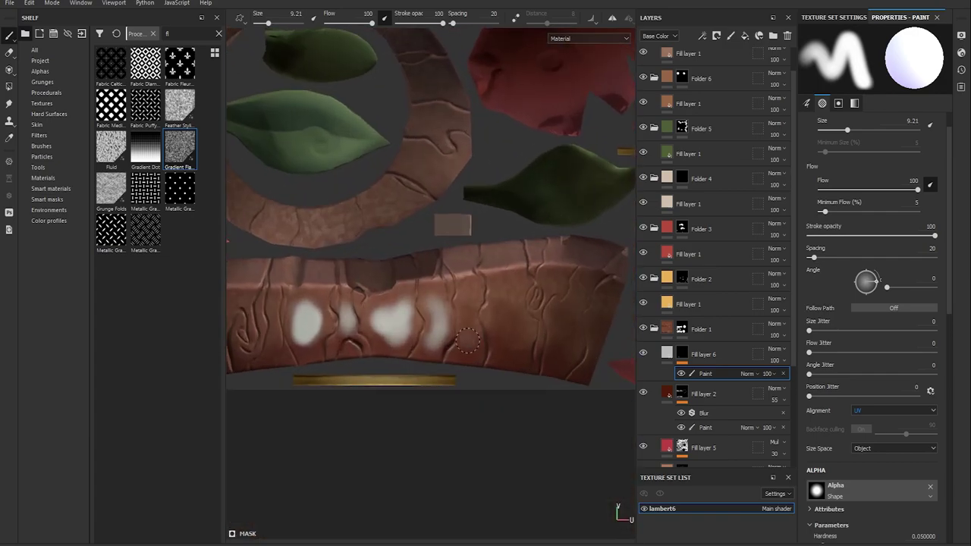
scroll(333, 336, up, 2)
middle_drag(364, 287, 327, 196)
scroll(486, 267, down, 2)
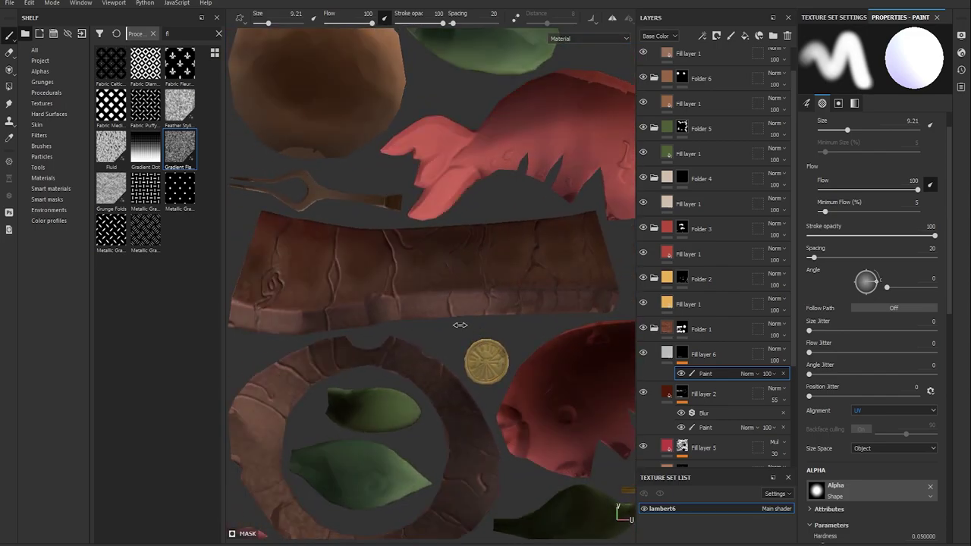
scroll(264, 236, down, 2)
middle_drag(455, 185, 493, 194)
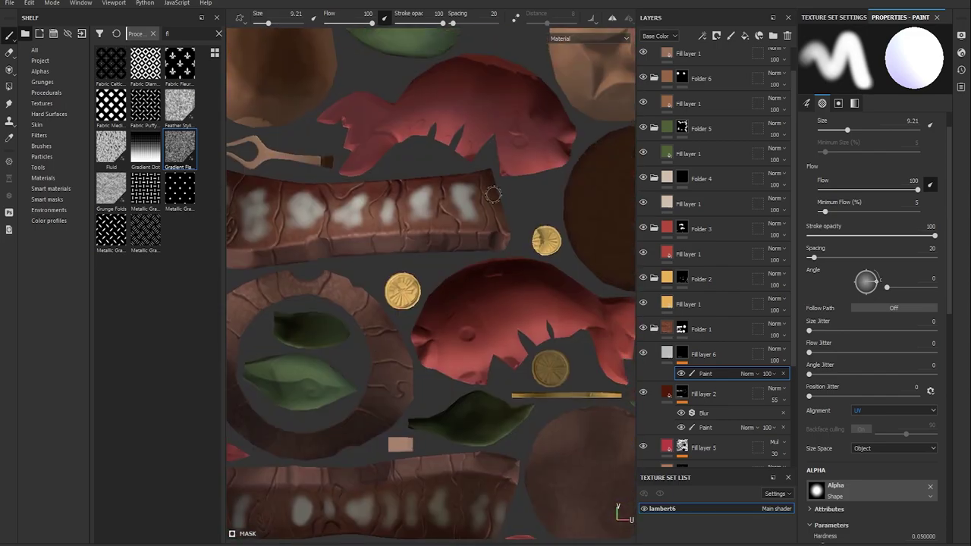
scroll(499, 211, down, 2)
middle_drag(455, 227, 394, 122)
scroll(387, 311, up, 2)
key(bracketleft)
key(bracketleft)
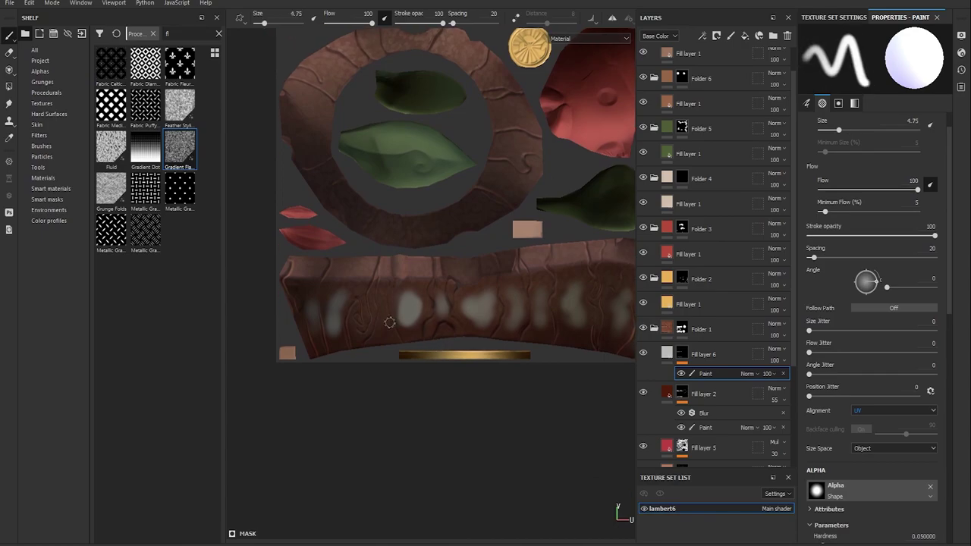
mouse_move(382, 291)
middle_down()
mouse_move(488, 340)
mouse_move(481, 392)
middle_up()
key(F2)
alt+drag(433, 373, 382, 373)
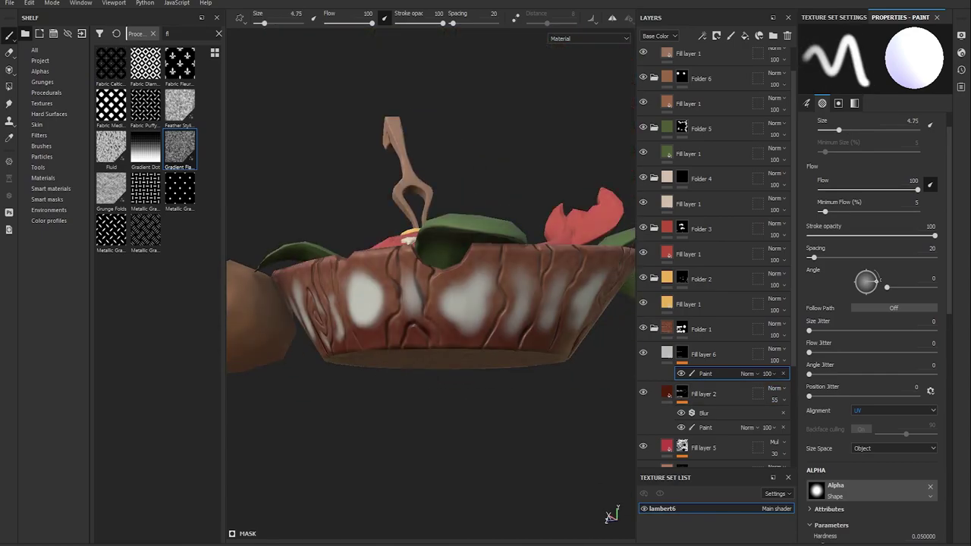
click(702, 35)
Dim the blotches with Levels and add a Blur Slope filter at 2.1 intensity plus a Blur filter
drag(807, 59, 871, 62)
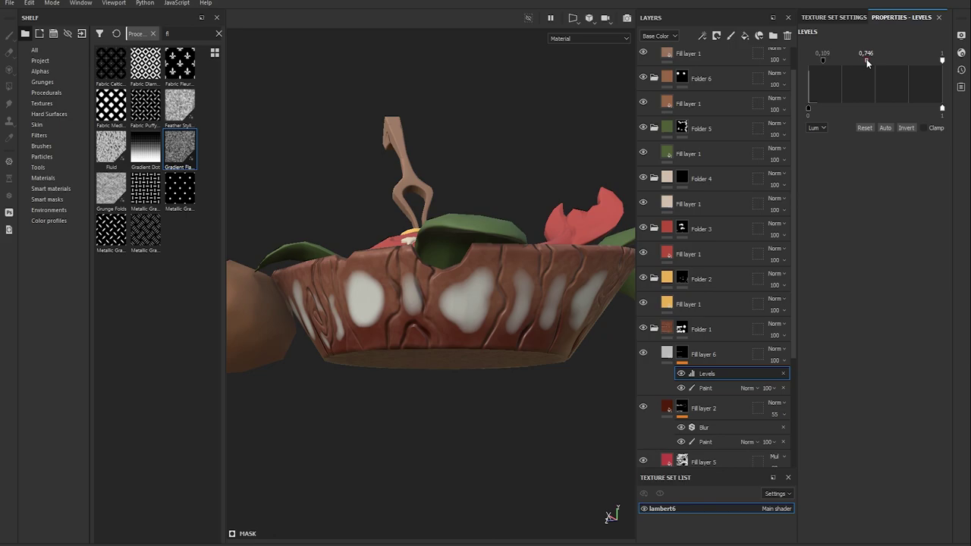
drag(942, 108, 849, 110)
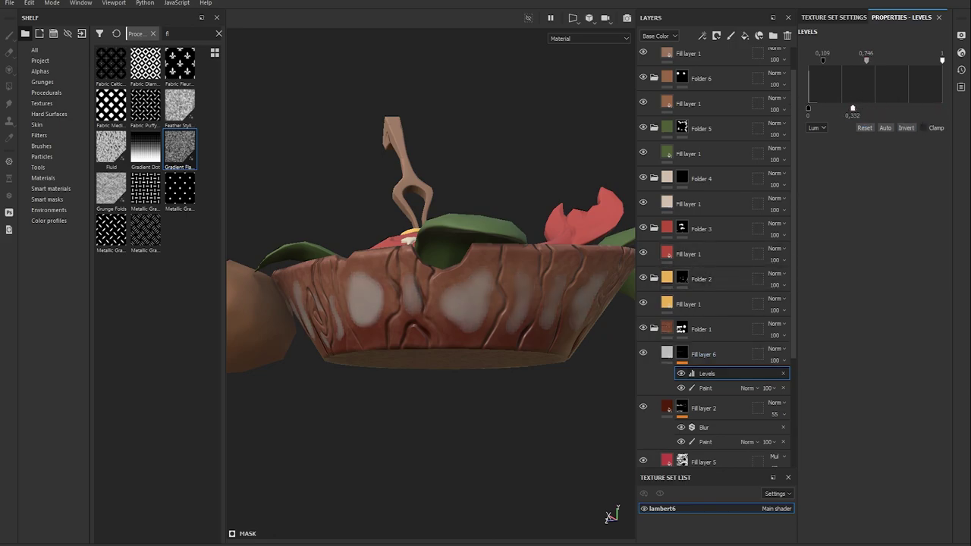
click(737, 334)
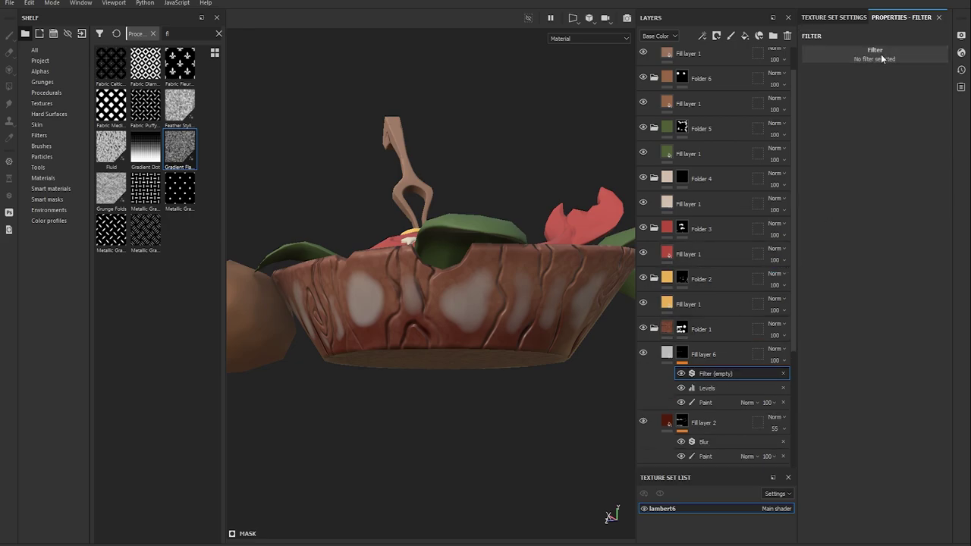
click(881, 54)
click(841, 116)
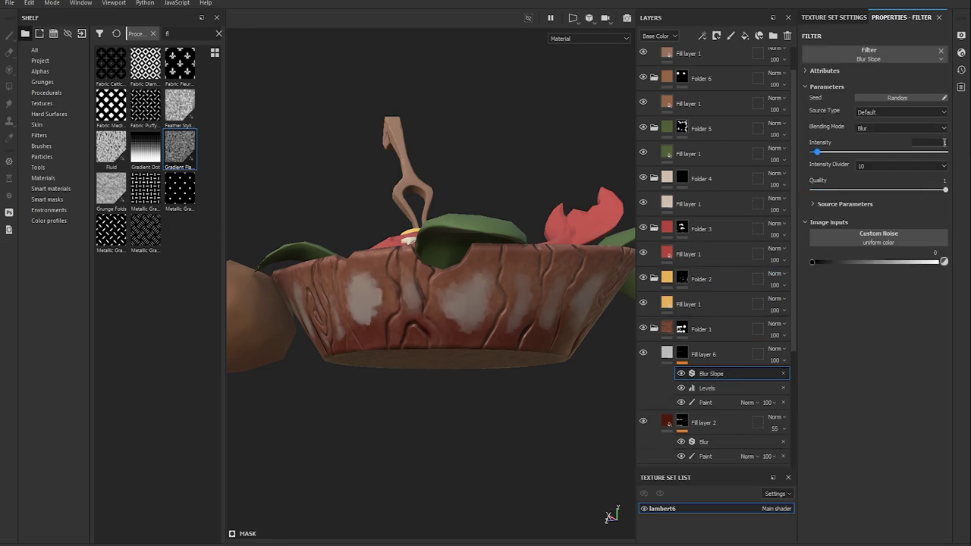
text(2.1)
key(Return)
key(ctrl+v)
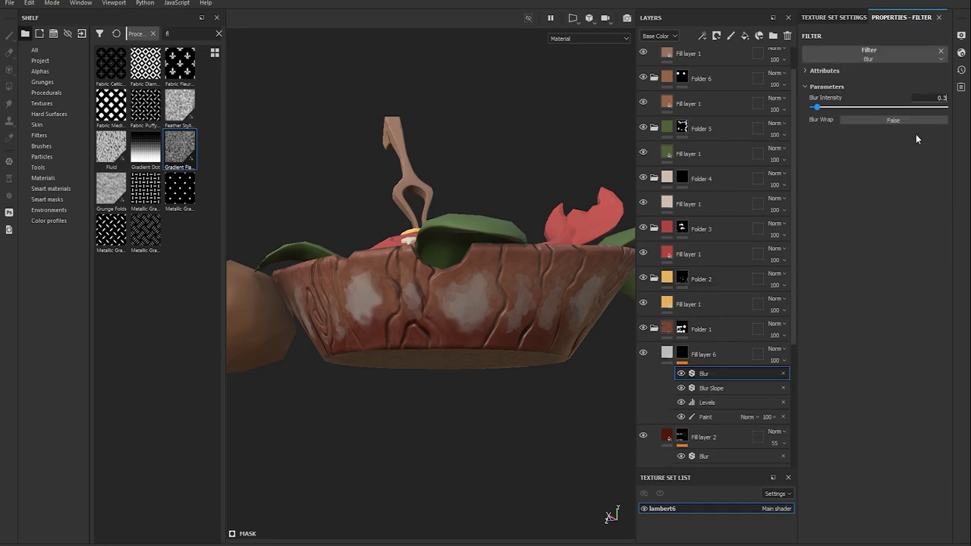
key(ctrl+z)
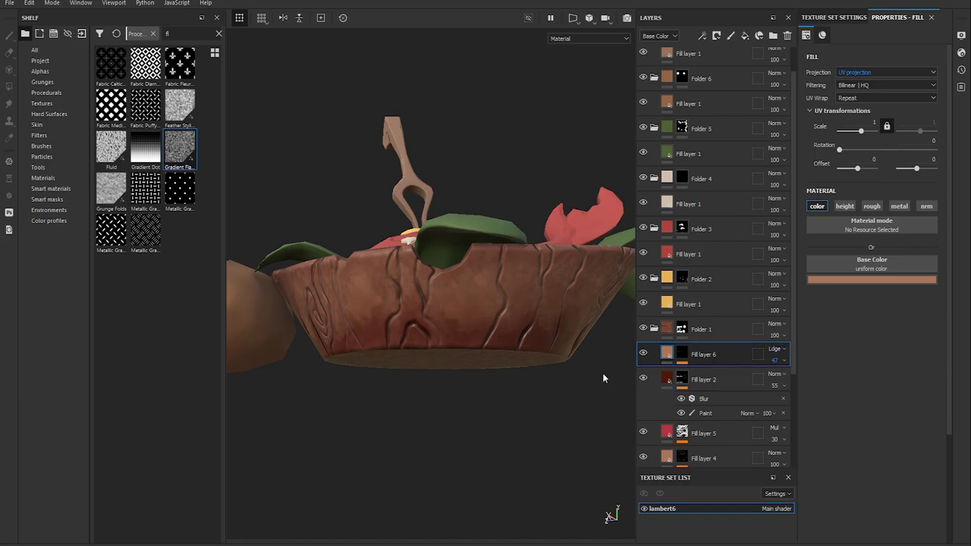
Duplicate Fill layer 6, keeping the copy's Paint effect, and review it in the UV and 3D views
alt+drag(604, 375, 466, 381)
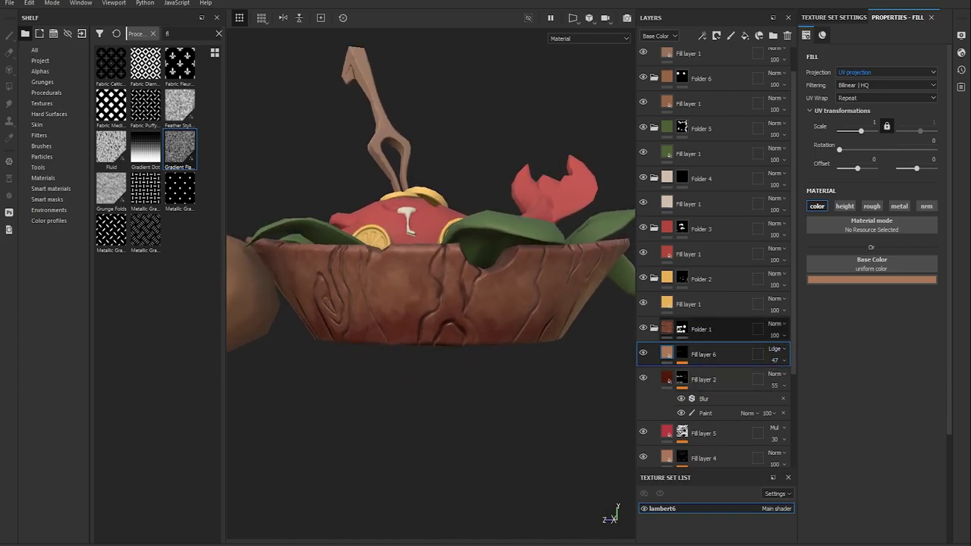
key(ctrl+v)
click(698, 417)
key(Delete)
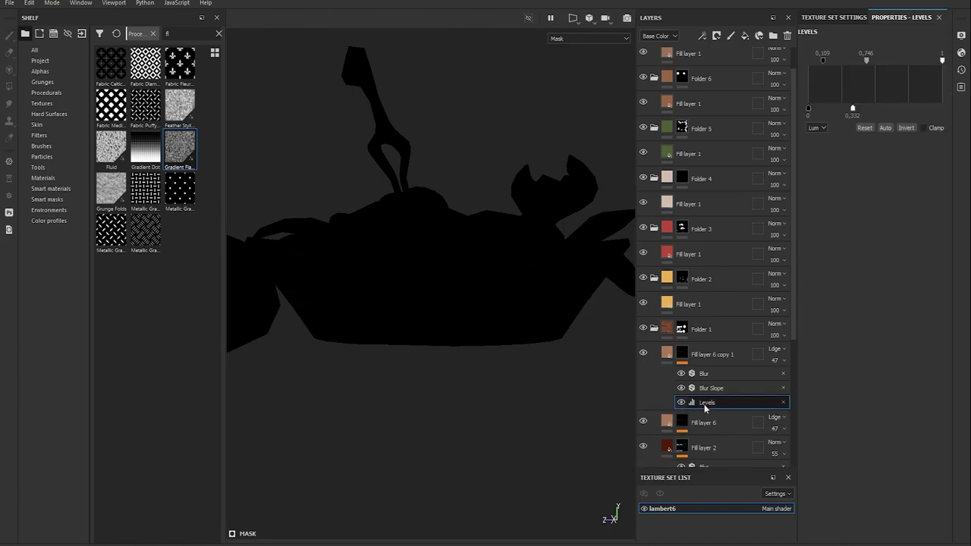
key(ctrl+z)
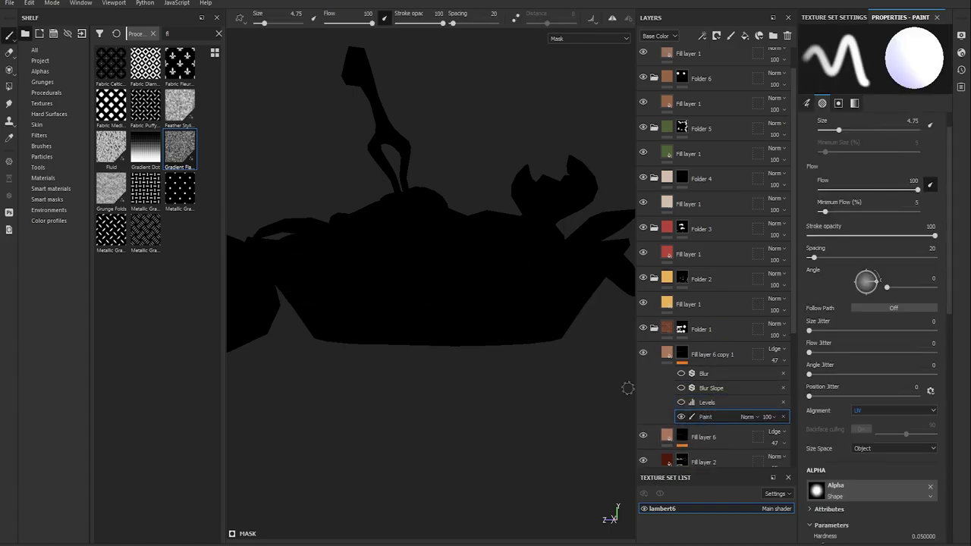
key(F2)
key(m)
scroll(459, 256, up, 2)
scroll(455, 262, up, 3)
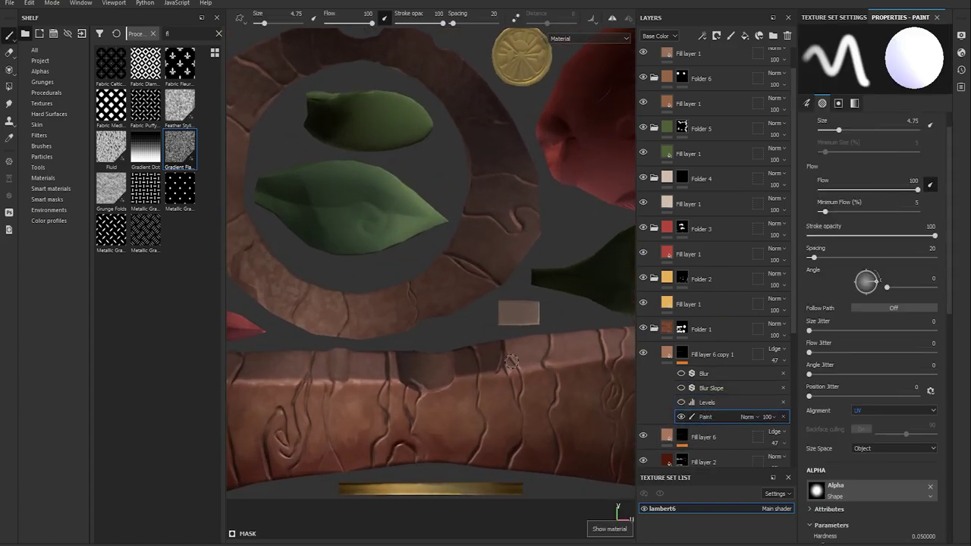
scroll(430, 289, down, 1)
middle_drag(430, 289, 528, 350)
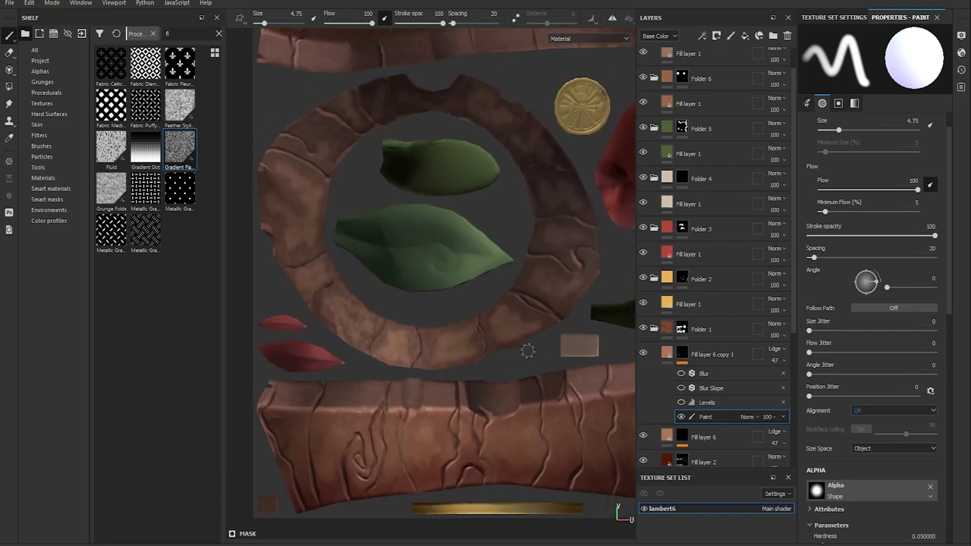
key(F3)
mouse_move(520, 377)
alt+mouse_down()
mouse_move(527, 333)
mouse_move(486, 394)
alt+mouse_up()
click(745, 36)
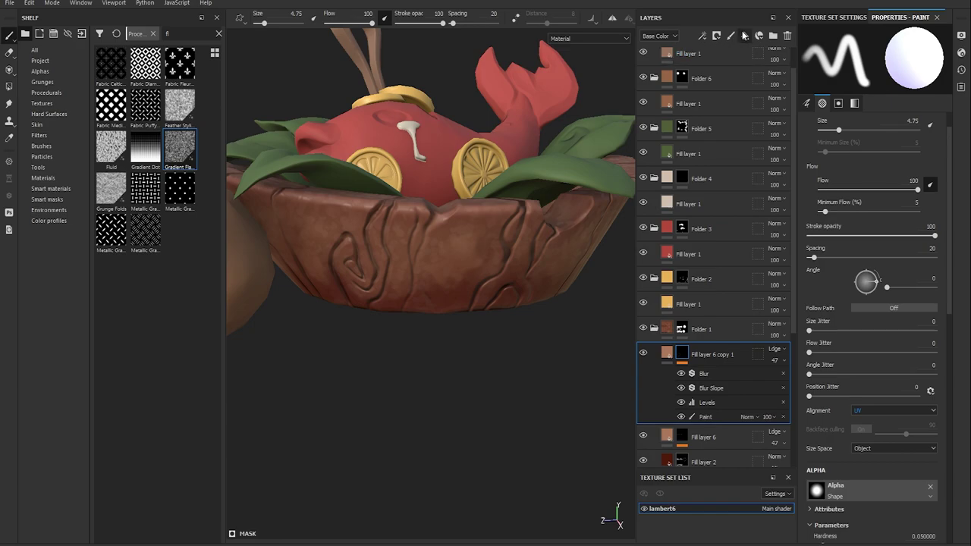
Give Fill layer 7 a black mask filled with the Grunge Map 004 procedural
right_click(692, 349)
click(704, 358)
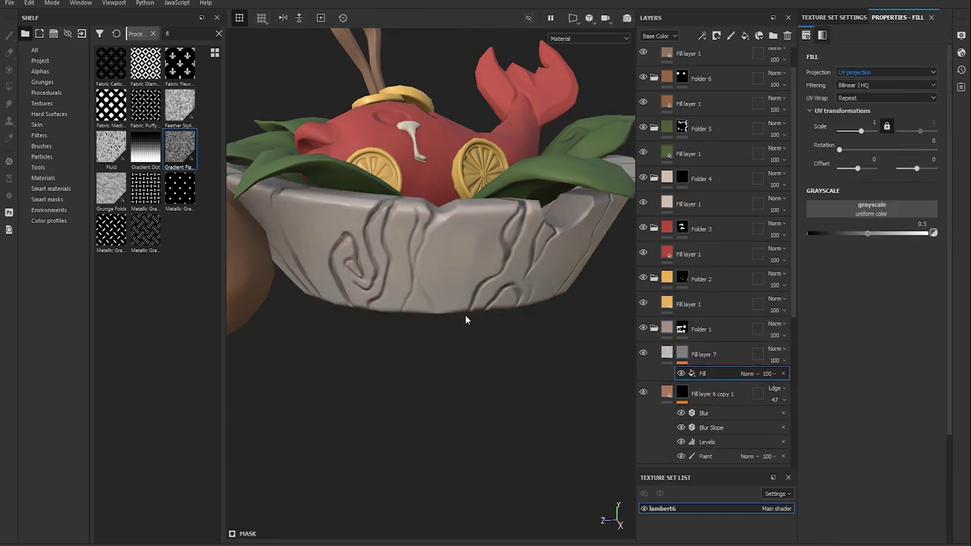
click(42, 81)
click(40, 71)
click(46, 93)
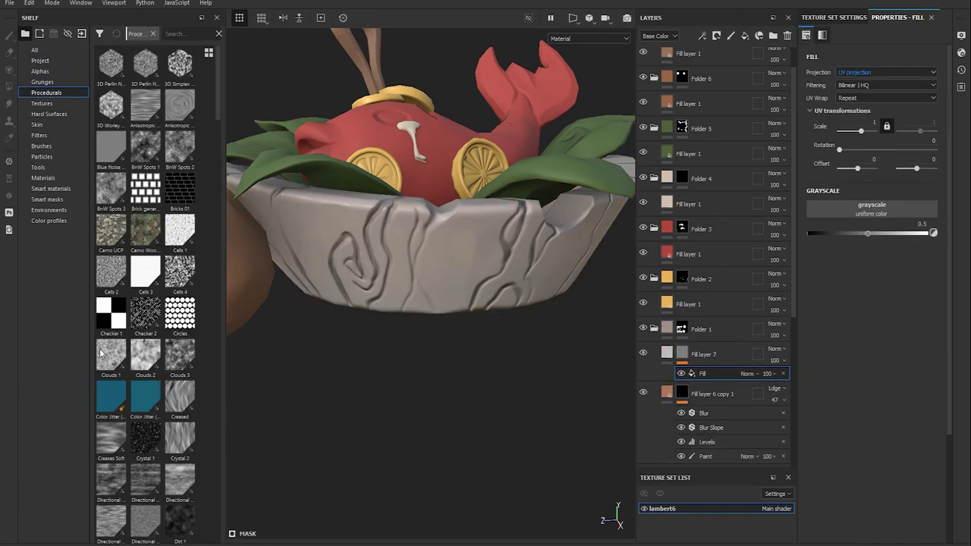
click(190, 33)
text(map)
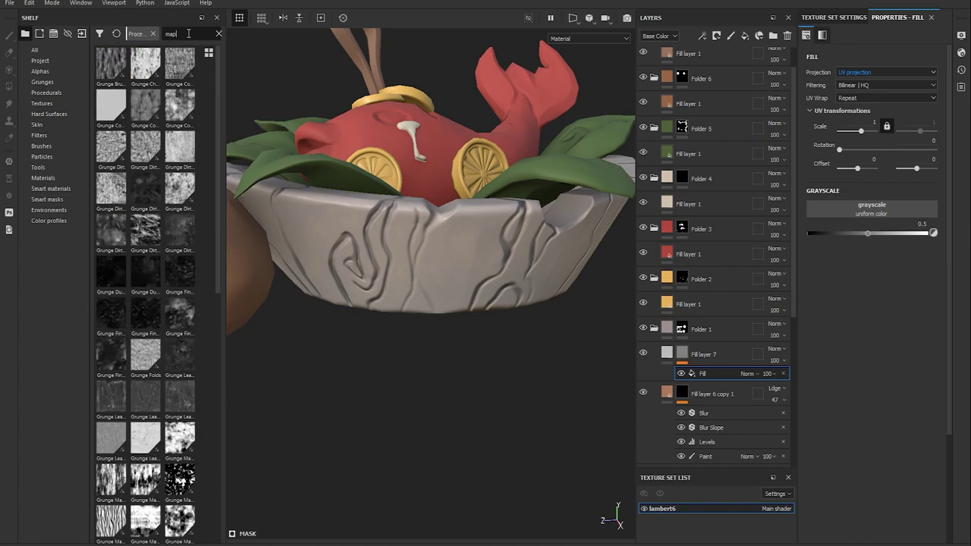
text( 004)
mouse_move(111, 66)
mouse_down()
mouse_move(169, 91)
mouse_move(871, 210)
mouse_up()
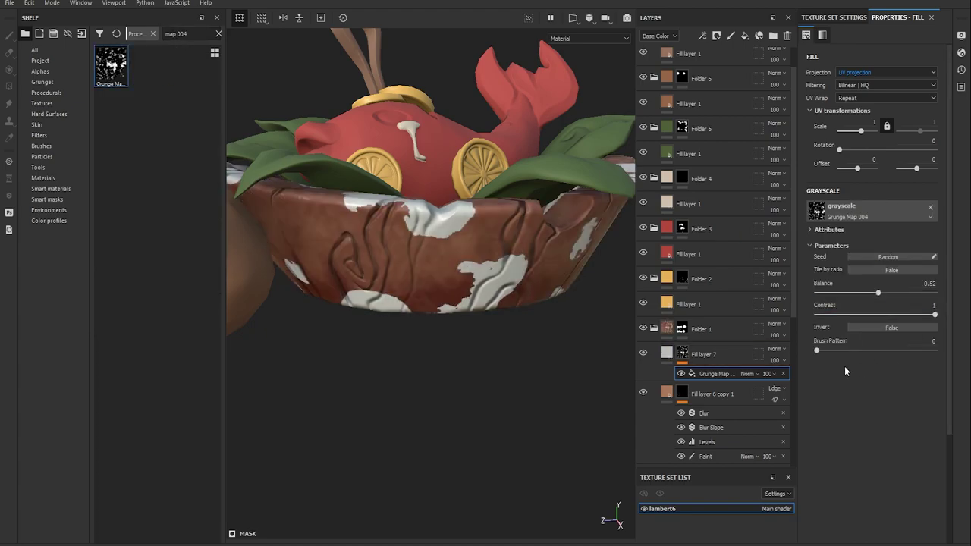
Multiply a Grunge Shavings fill over the grunge with balance 0.1 and an adjusted pattern scale
right_click(705, 372)
click(712, 333)
click(747, 373)
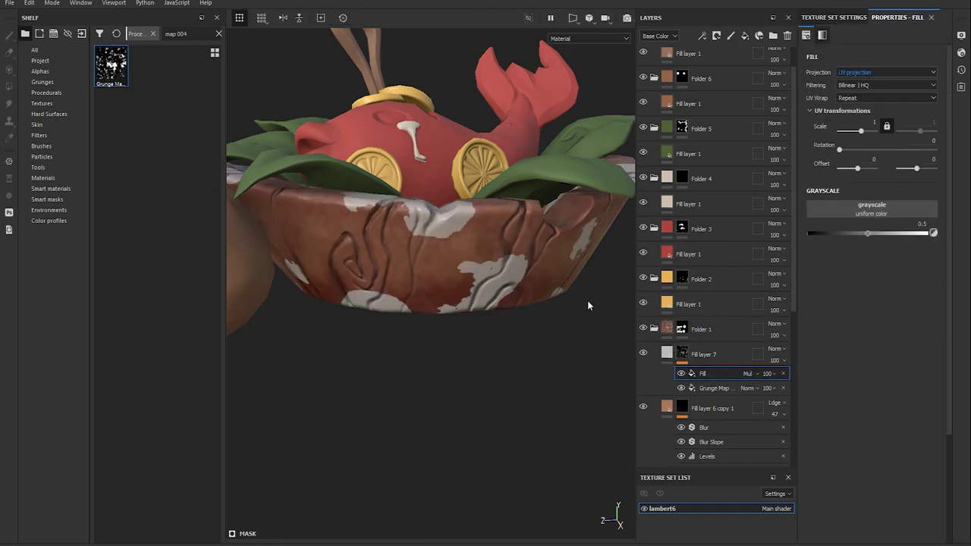
text(shav)
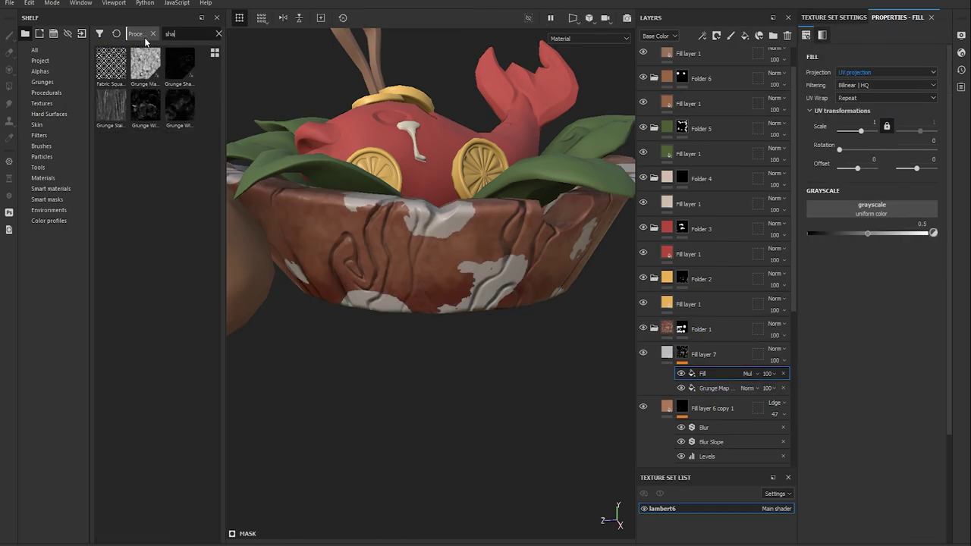
drag(104, 65, 866, 212)
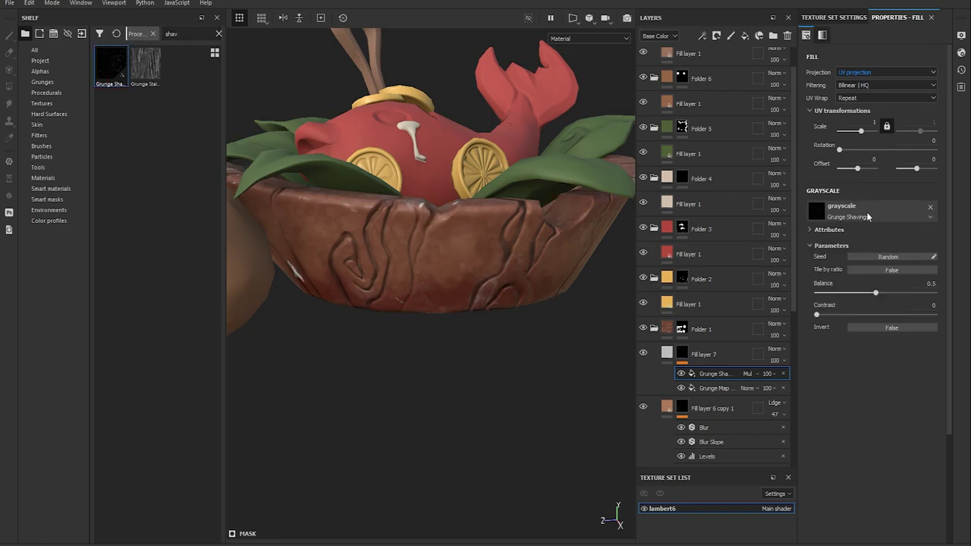
mouse_move(876, 294)
mouse_down()
mouse_move(831, 295)
mouse_move(851, 316)
mouse_up()
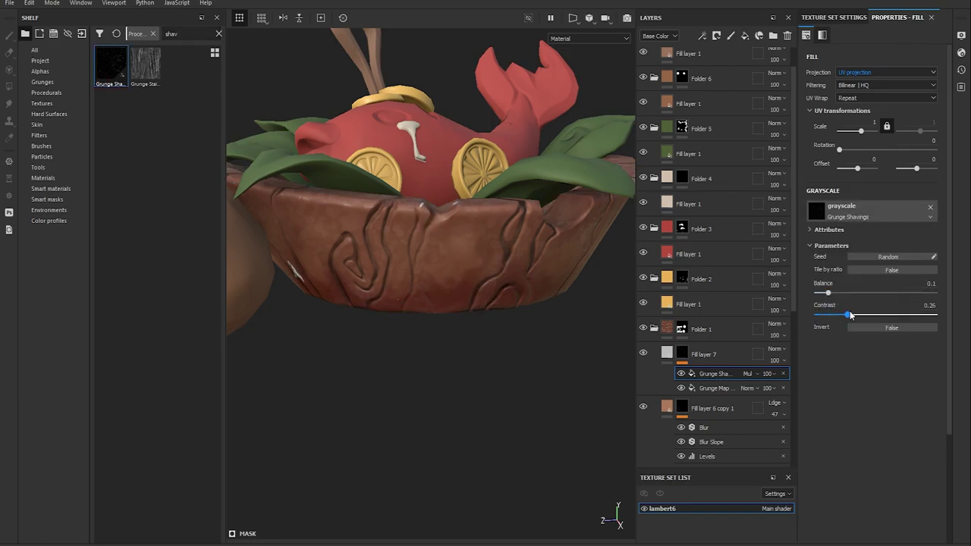
alt+click(682, 352)
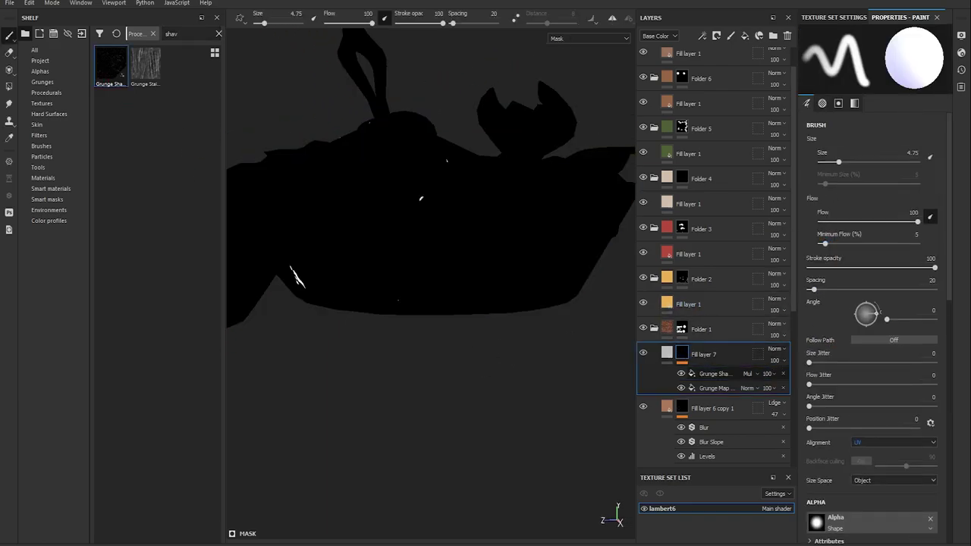
click(717, 387)
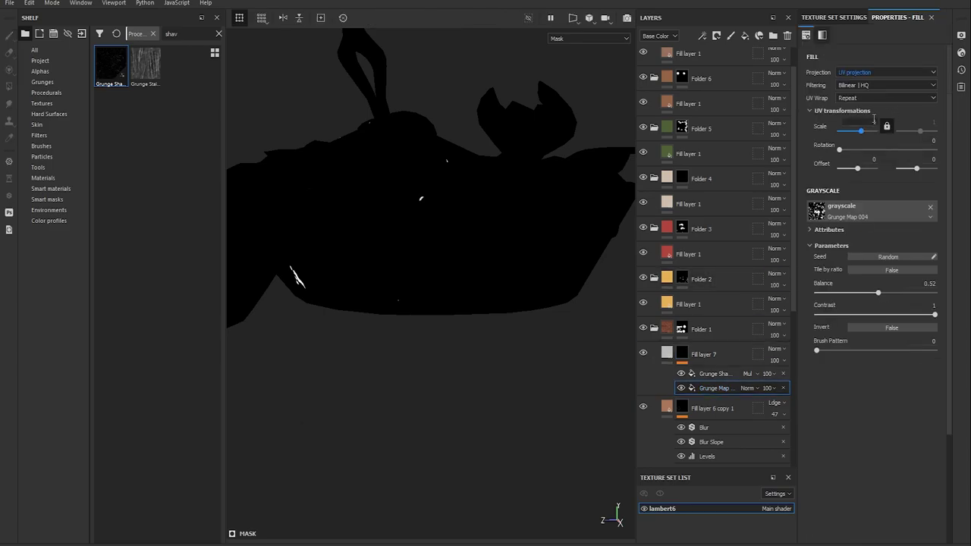
click(711, 375)
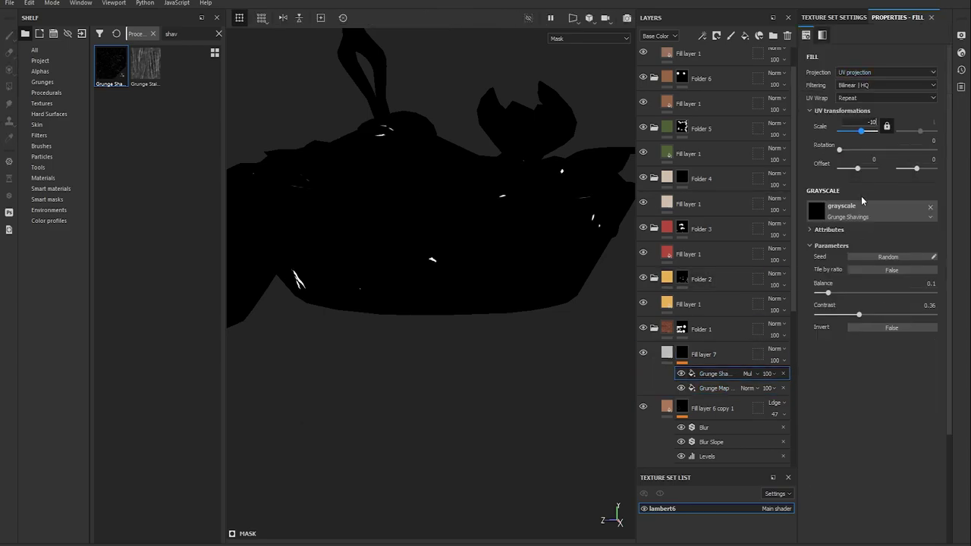
drag(861, 131, 853, 131)
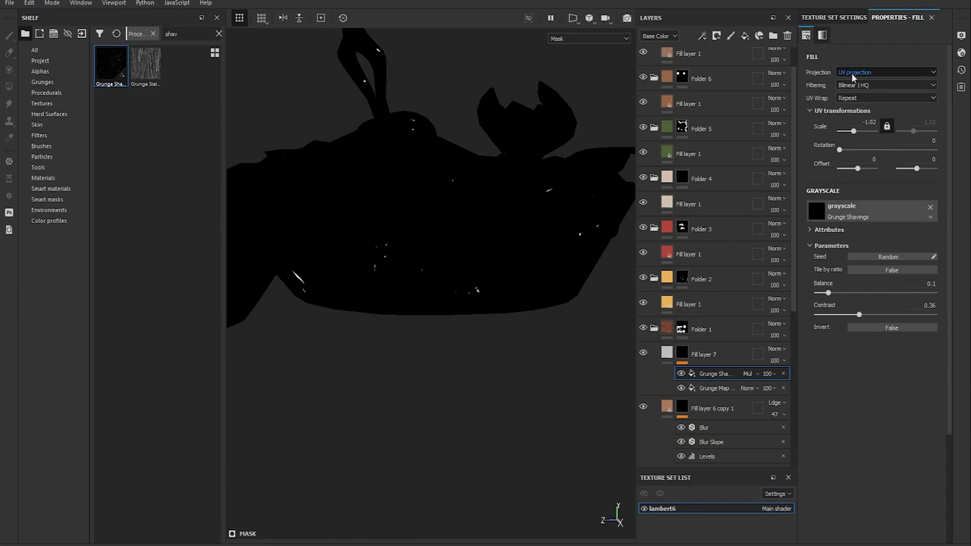
Set Fill layer 7's height to -0.04 and roughness to 0.25, then add Fill layer 8
click(705, 352)
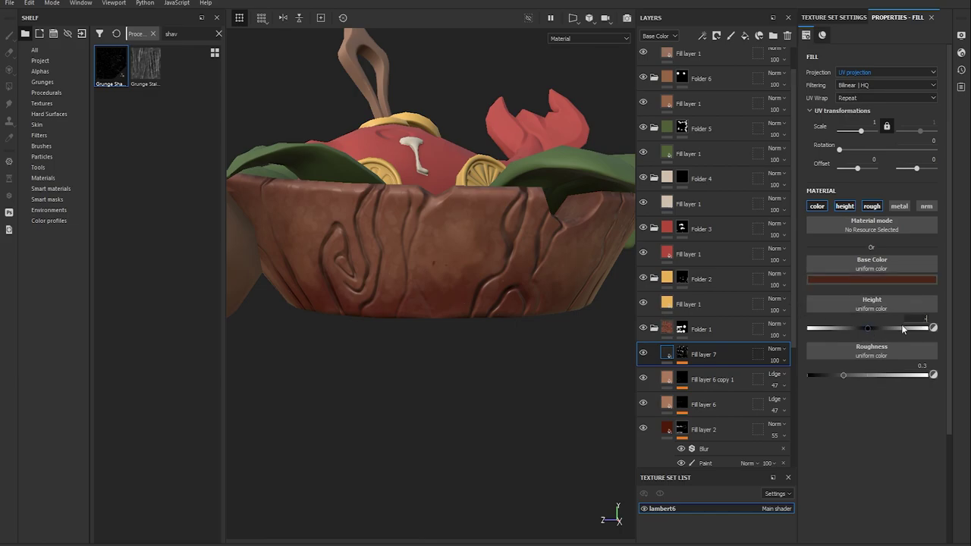
key(Return)
click(920, 366)
text(0.25)
key(Return)
mouse_move(455, 266)
alt+mouse_down()
mouse_move(403, 298)
mouse_move(377, 329)
mouse_move(390, 293)
mouse_move(436, 322)
alt+mouse_up()
click(716, 36)
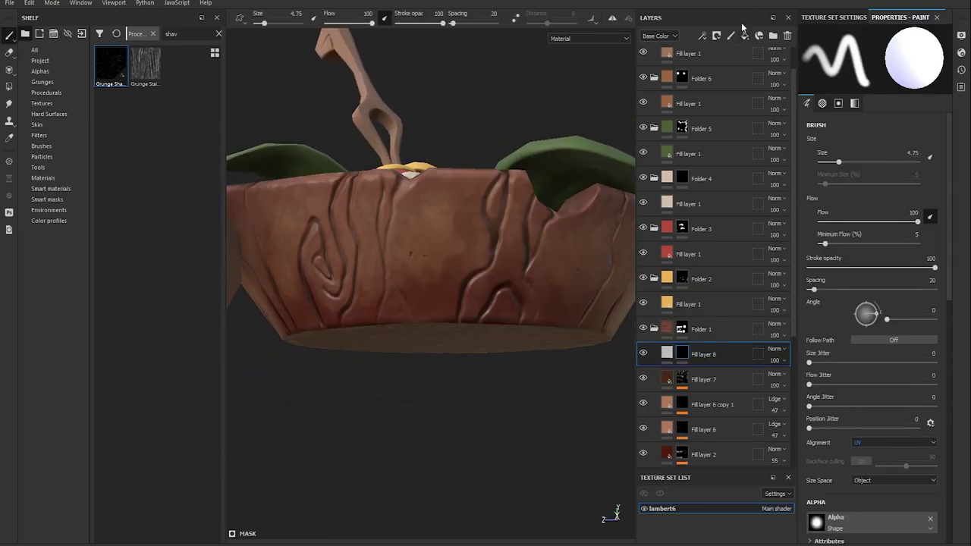
Mask Fill layer 8 with a black mask filled by Grunge Scratches Rough, scale about 7
click(744, 36)
click(219, 33)
text(ro)
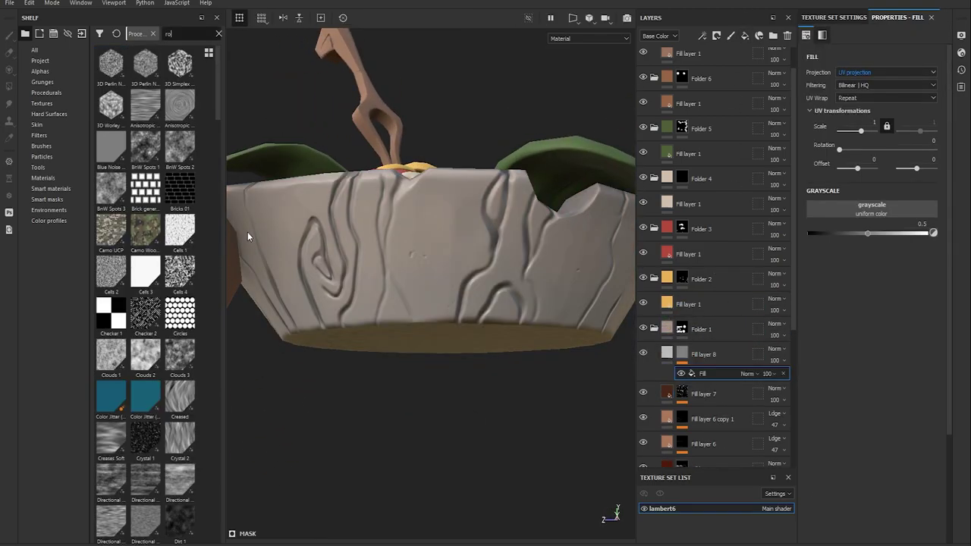
text(ugh)
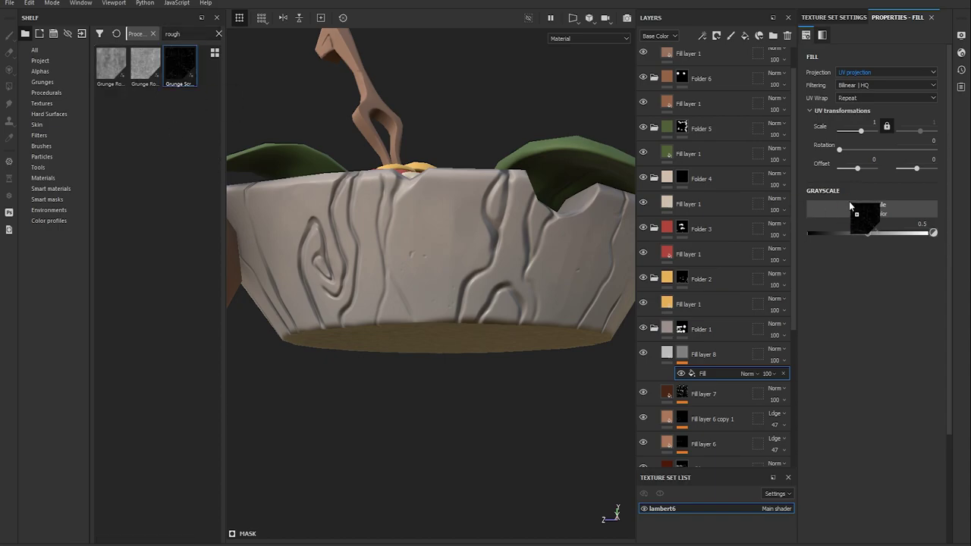
drag(848, 201, 851, 202)
drag(860, 131, 861, 131)
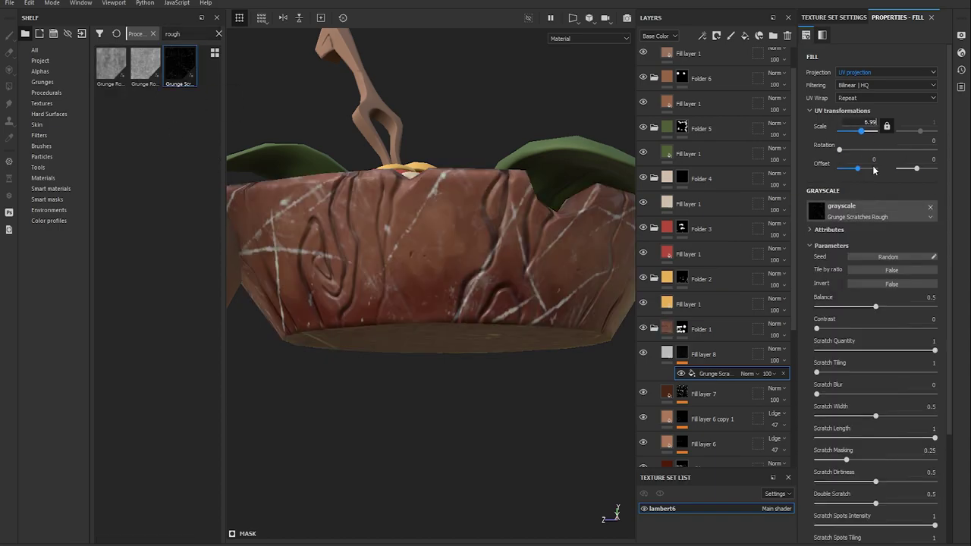
scroll(872, 190, down, 2)
scroll(872, 212, down, 1)
mouse_move(817, 232)
mouse_down()
mouse_move(918, 233)
mouse_move(822, 254)
mouse_up()
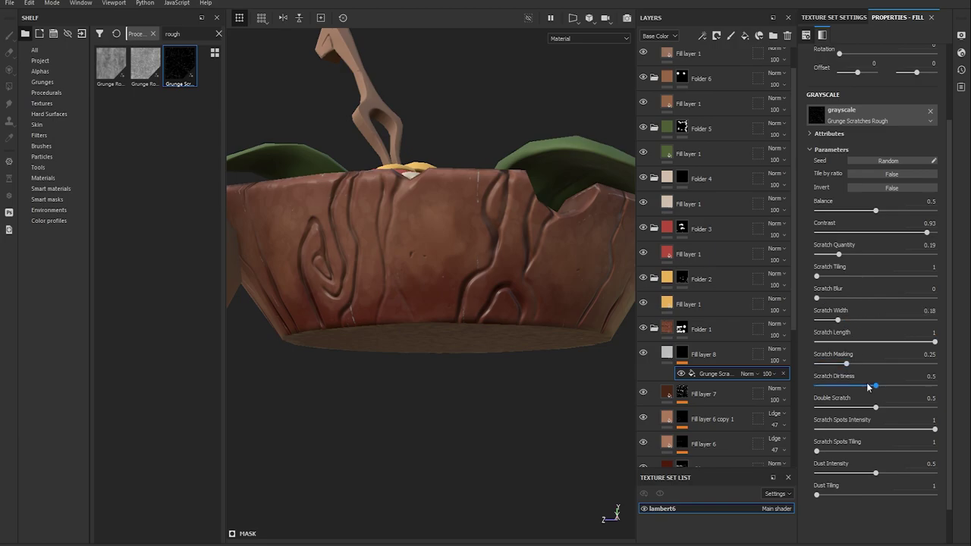
mouse_move(541, 390)
alt+mouse_down()
mouse_move(427, 303)
mouse_move(351, 353)
mouse_move(451, 331)
mouse_move(488, 386)
alt+mouse_up()
Lower Fill layer 8's roughness to about 0.21 and add Fill layer 9 above it
click(702, 354)
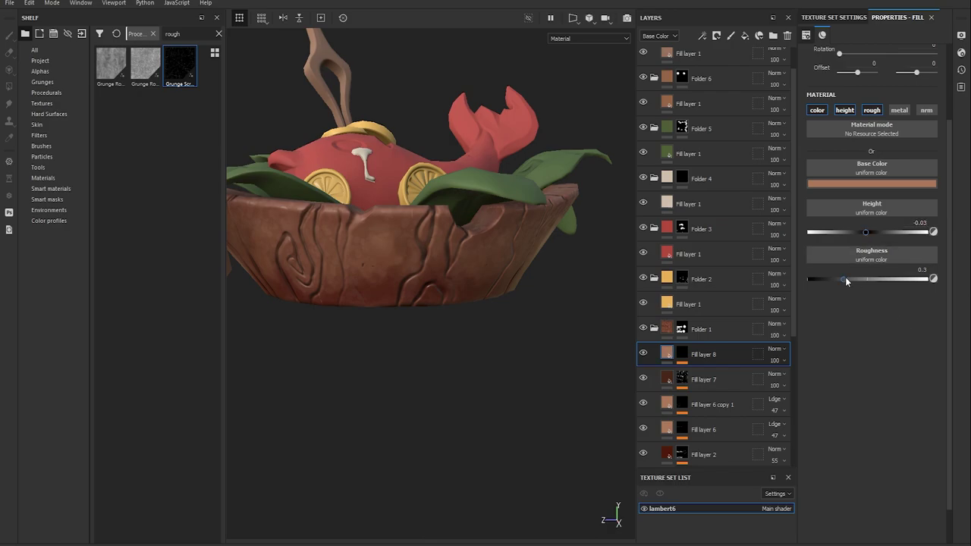
drag(844, 278, 832, 278)
mouse_move(592, 326)
alt+mouse_down()
mouse_move(538, 332)
mouse_move(493, 357)
mouse_move(485, 376)
alt+mouse_up()
alt+right_drag(485, 375, 479, 352)
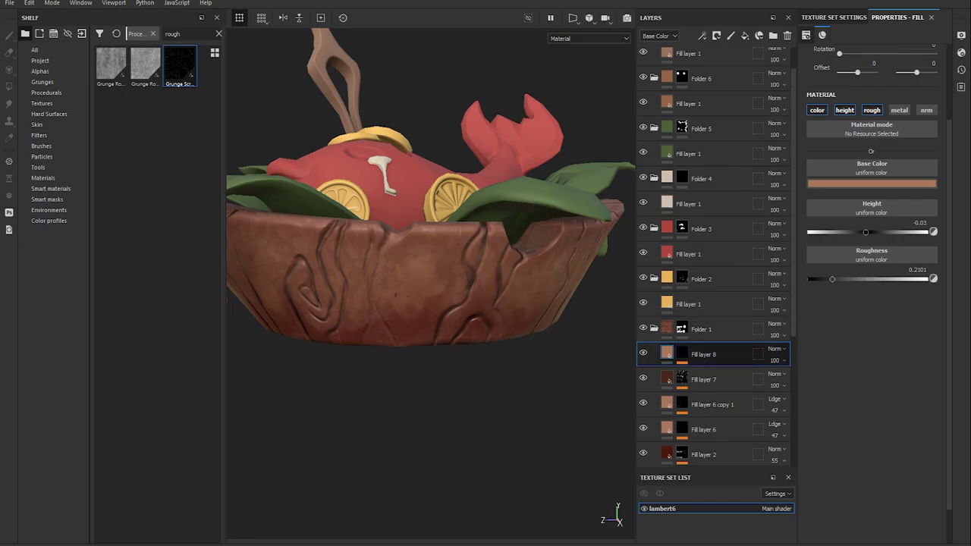
click(744, 35)
Mask Fill layer 9 with an inverted Ambient Occlusion generator at balance 0.35
click(715, 35)
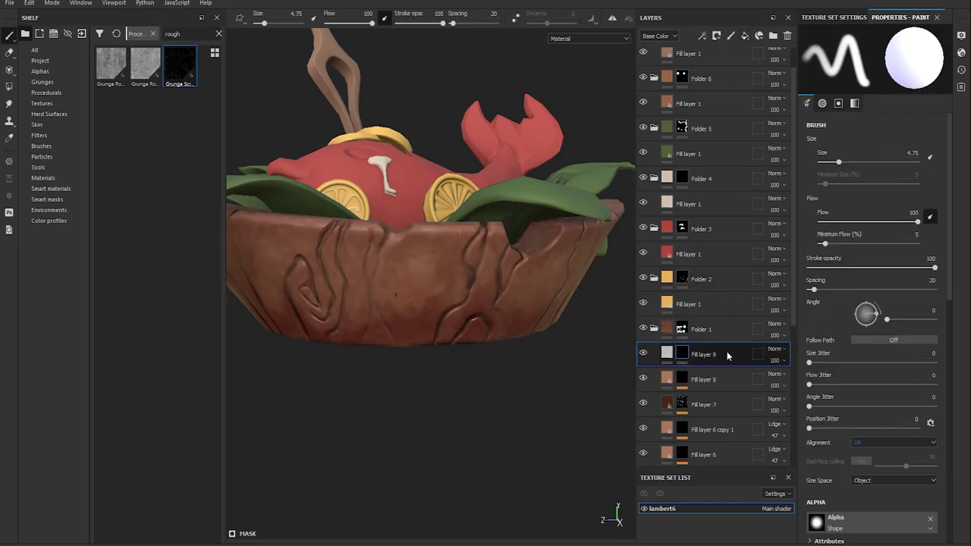
click(758, 35)
click(868, 53)
click(894, 89)
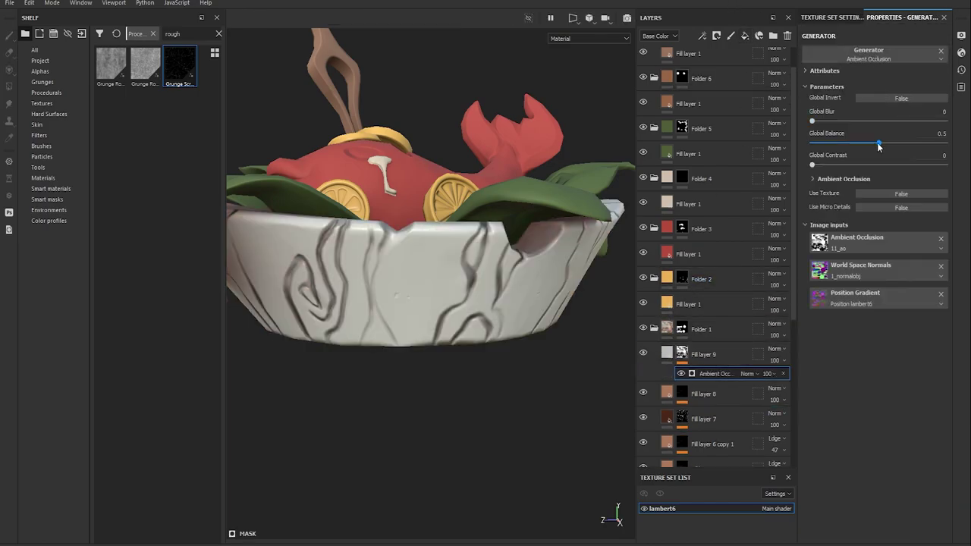
drag(877, 144, 861, 143)
click(897, 106)
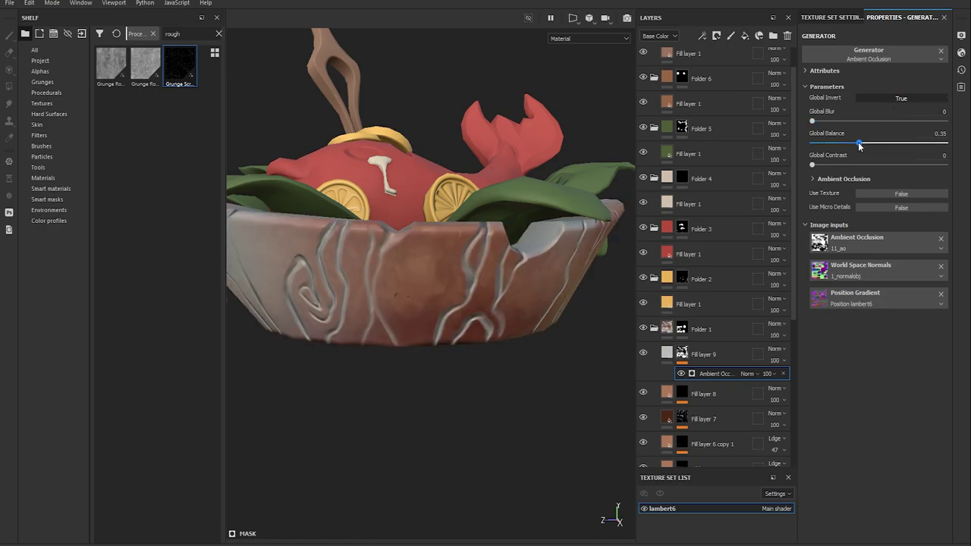
mouse_move(493, 356)
alt+mouse_down()
mouse_move(496, 390)
mouse_move(496, 328)
alt+mouse_up()
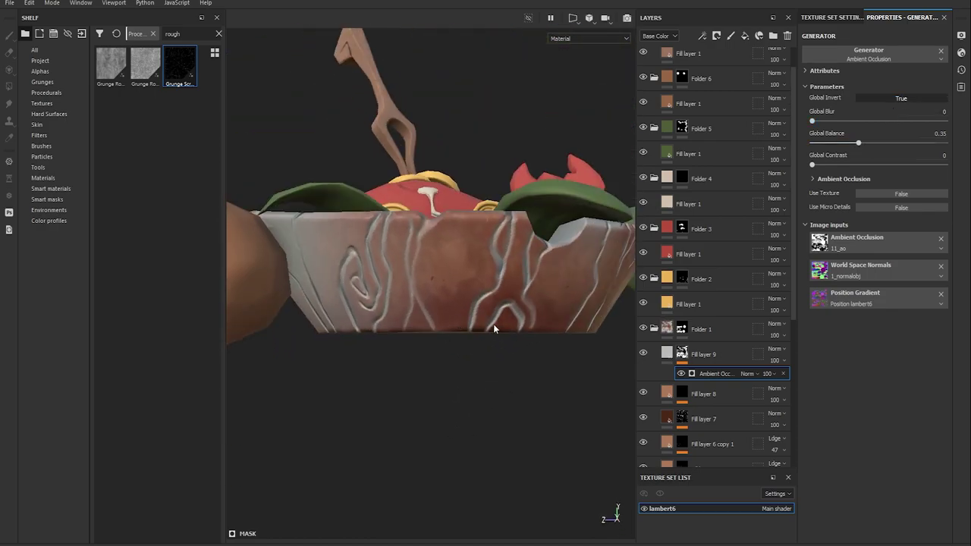
Add Levels to the occlusion mask and give the layer dark red colour with roughness 0.3
right_click(732, 370)
click(755, 410)
drag(943, 109, 922, 109)
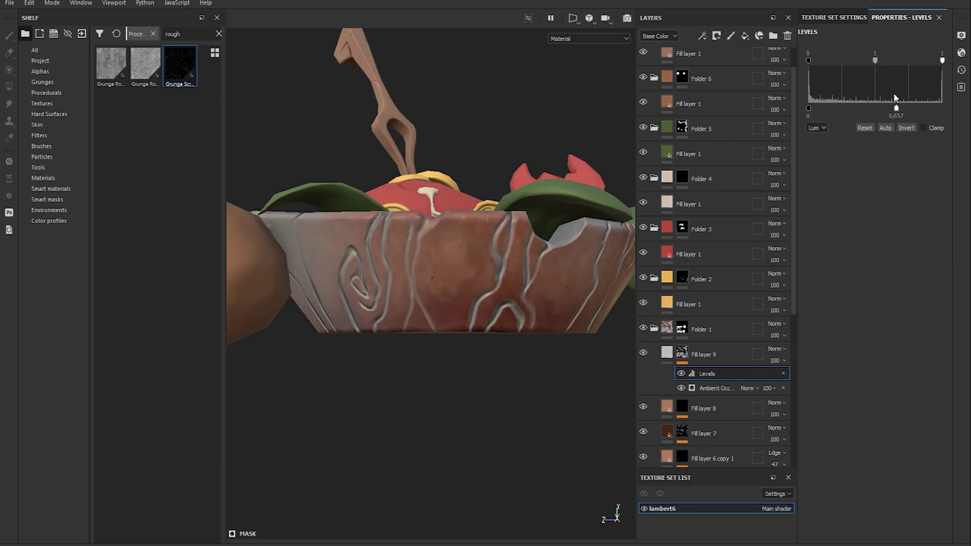
click(667, 353)
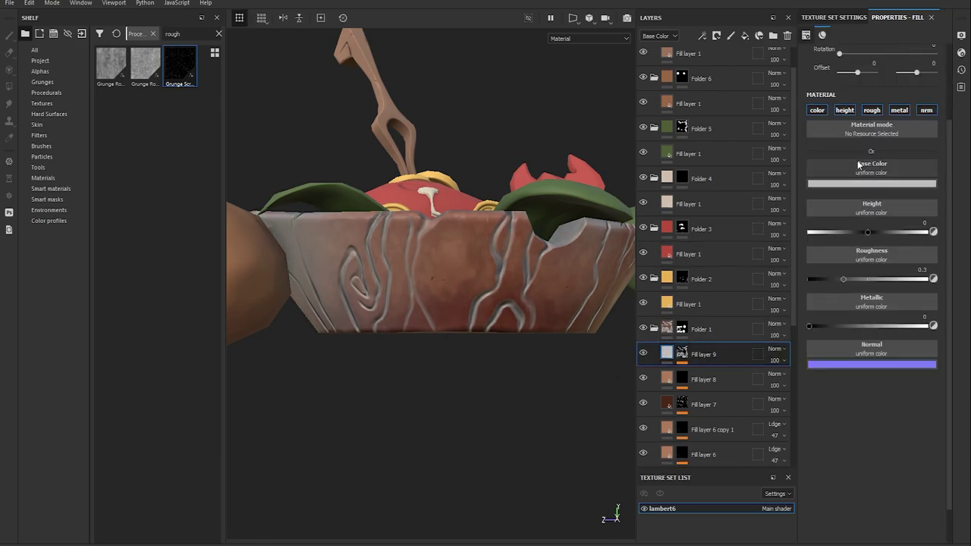
click(871, 110)
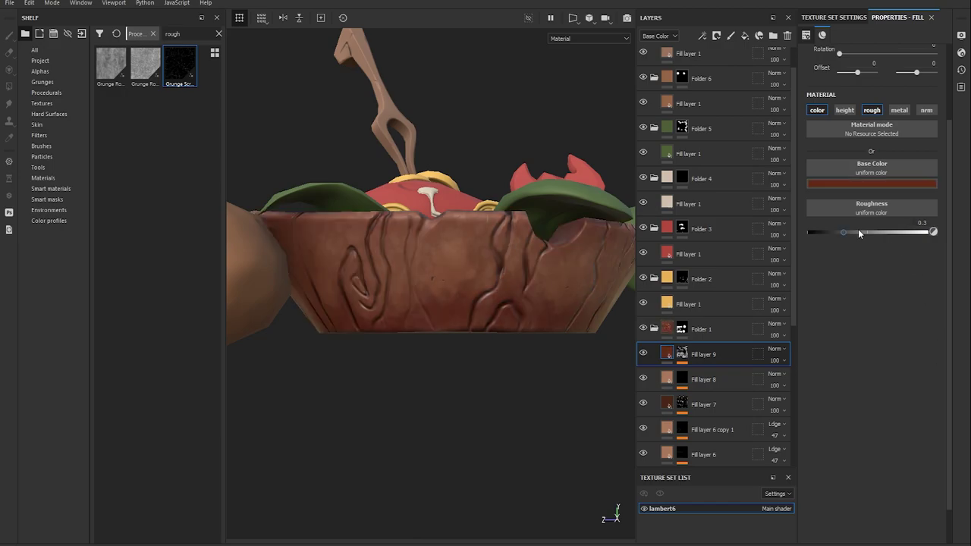
Add Fill layer 10 masked by the baked curvature map, with Levels raising the black point
click(745, 36)
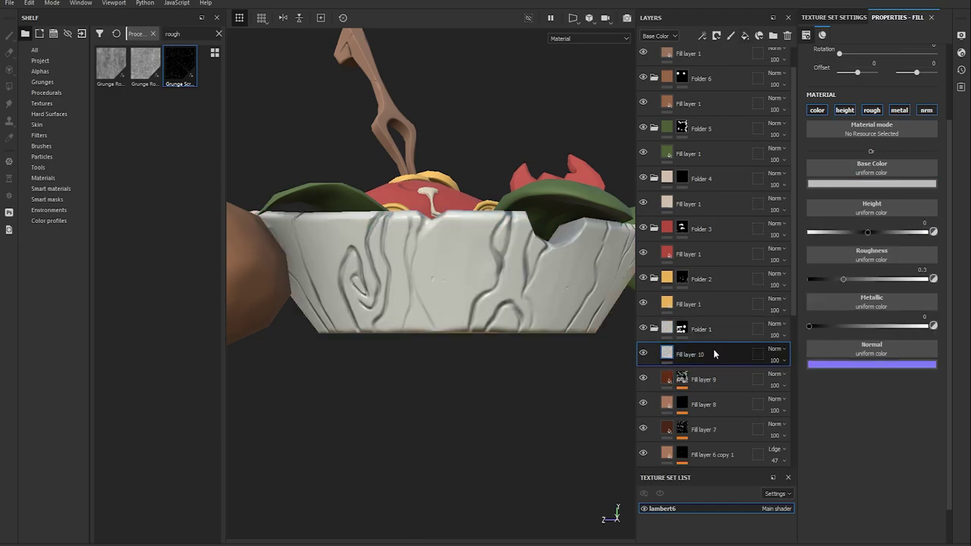
click(40, 72)
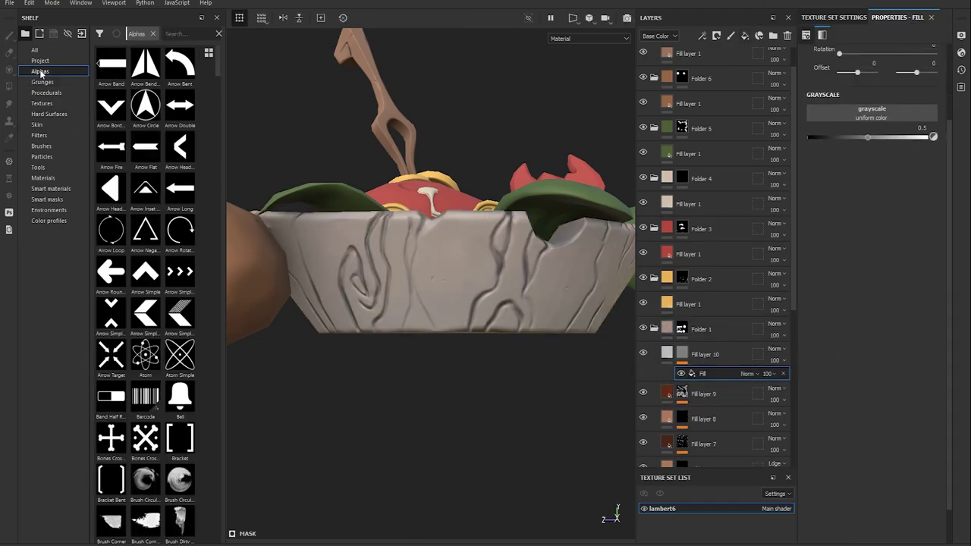
click(40, 61)
drag(111, 105, 872, 112)
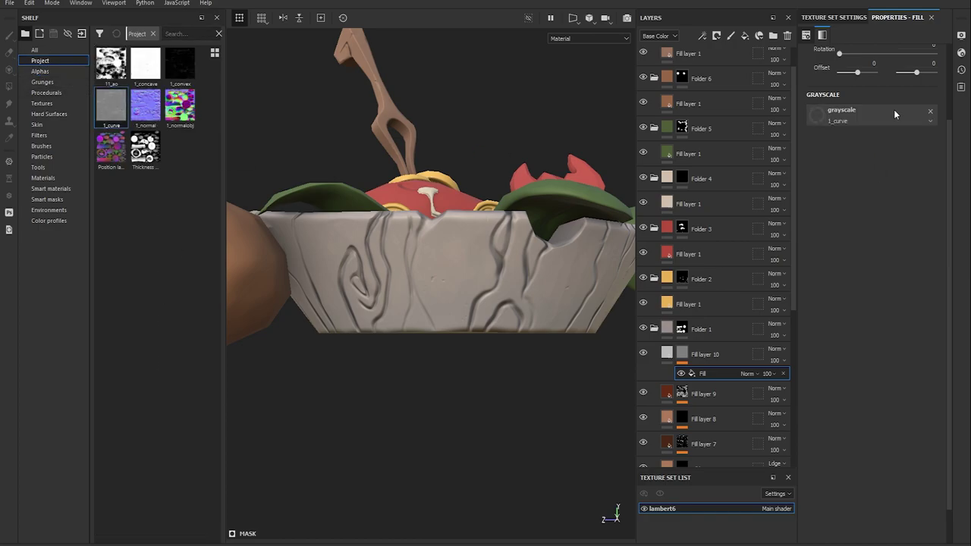
alt+click(682, 354)
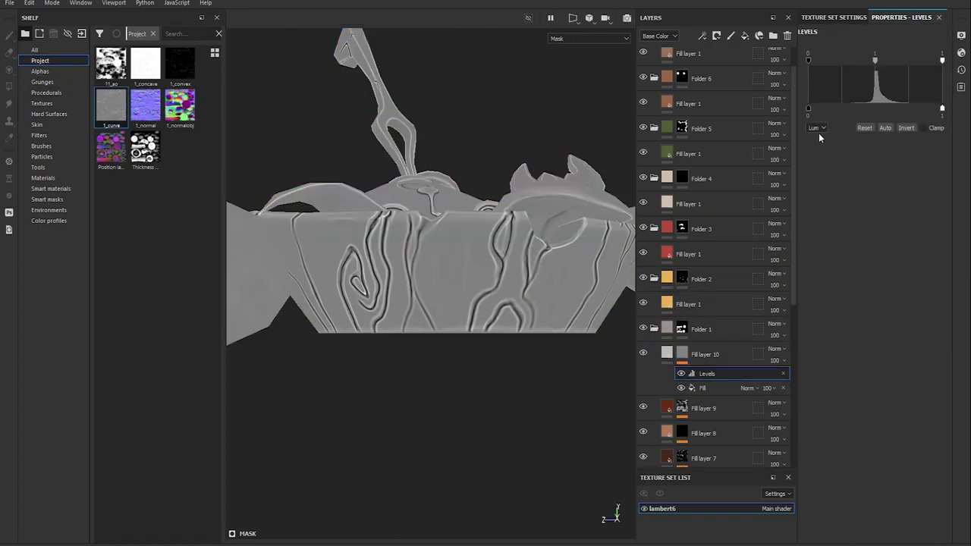
mouse_move(810, 59)
mouse_down()
mouse_move(891, 60)
mouse_move(840, 62)
mouse_move(877, 65)
mouse_up()
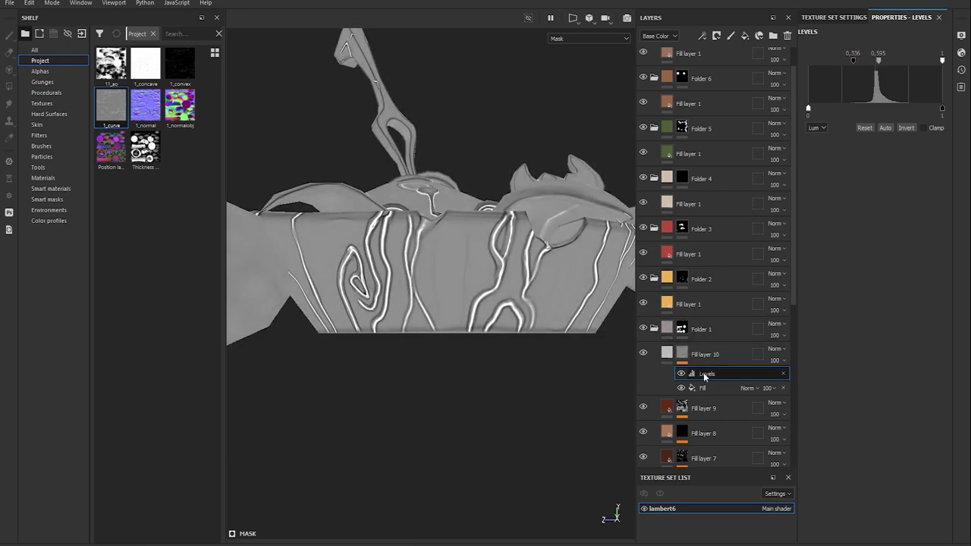
Add a Blur filter above the Levels in the curvature mask and increase its intensity
click(868, 54)
click(872, 108)
drag(817, 106, 910, 107)
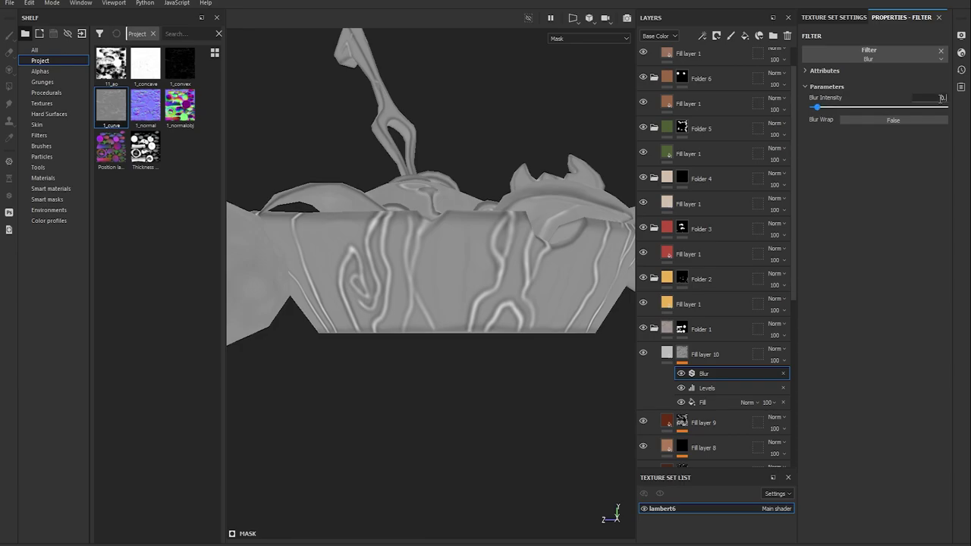
click(706, 387)
click(674, 358)
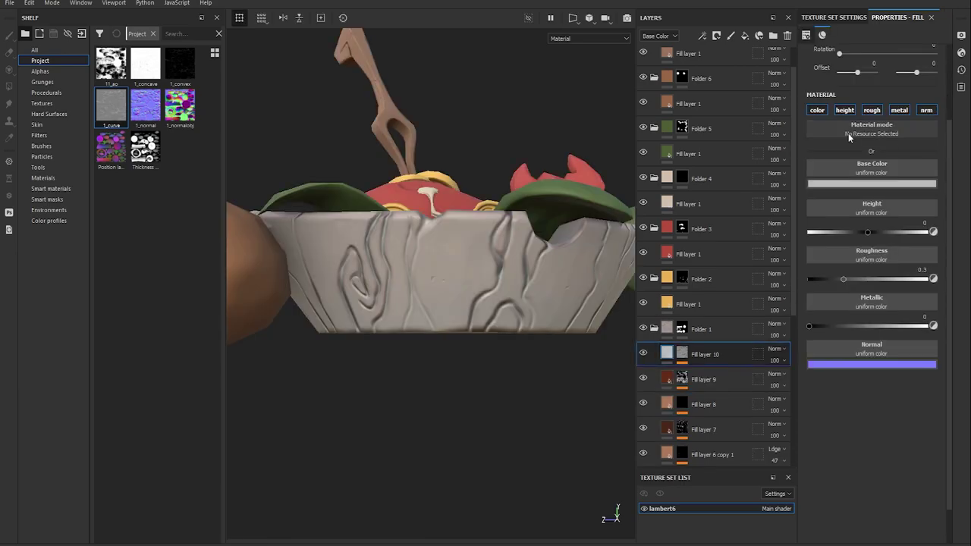
Give Fill layer 10 dark red colour, roughness about 0.95 and height -0.1, retuning mask levels
key(ctrl+v)
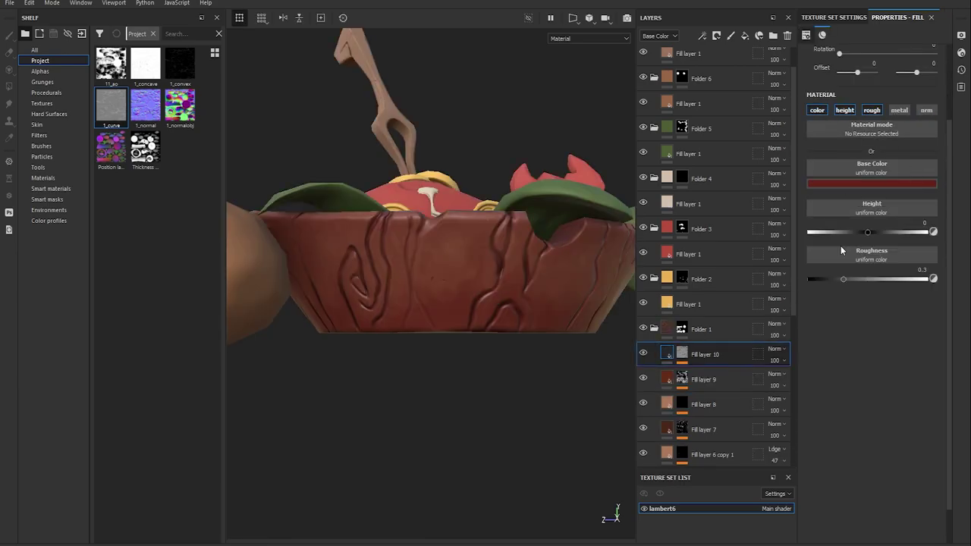
drag(842, 279, 912, 279)
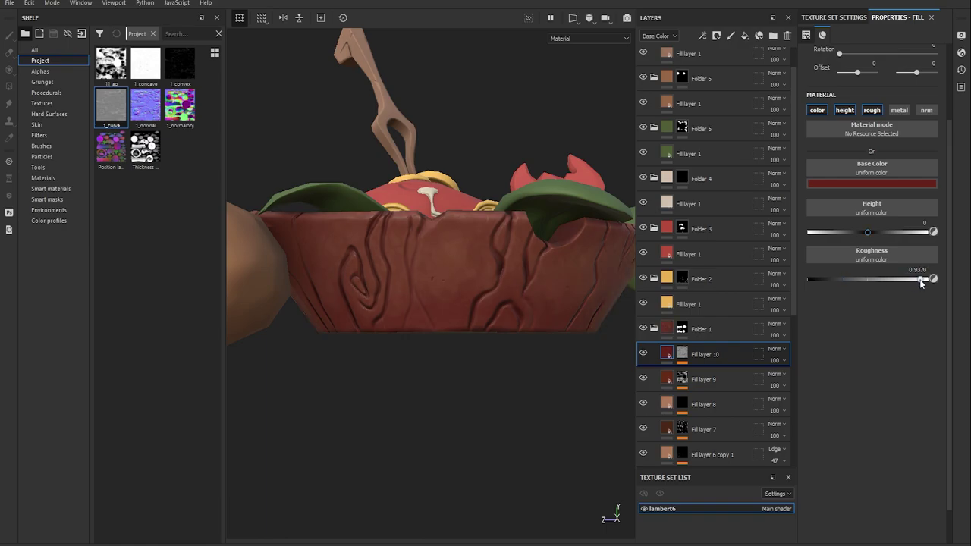
click(918, 221)
key(Return)
alt+drag(540, 315, 479, 367)
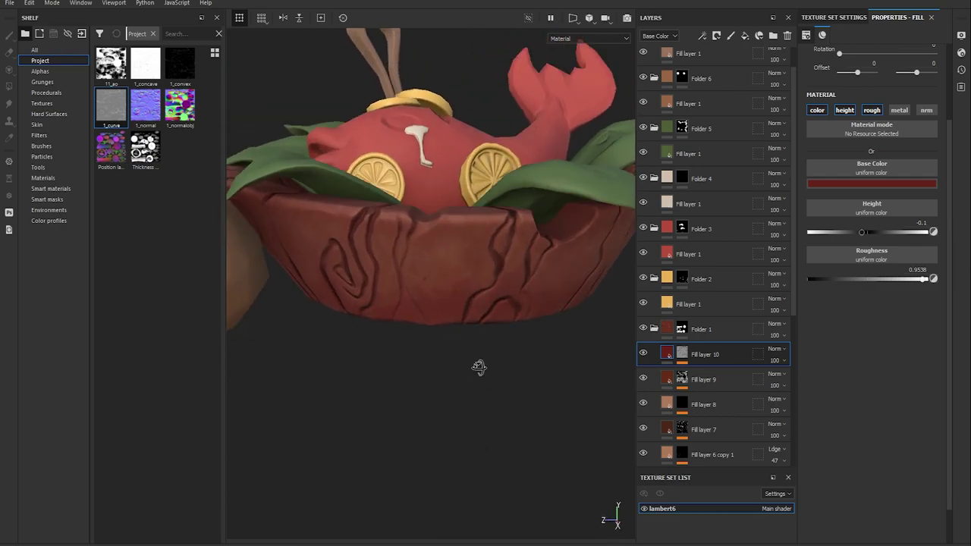
drag(943, 61, 871, 62)
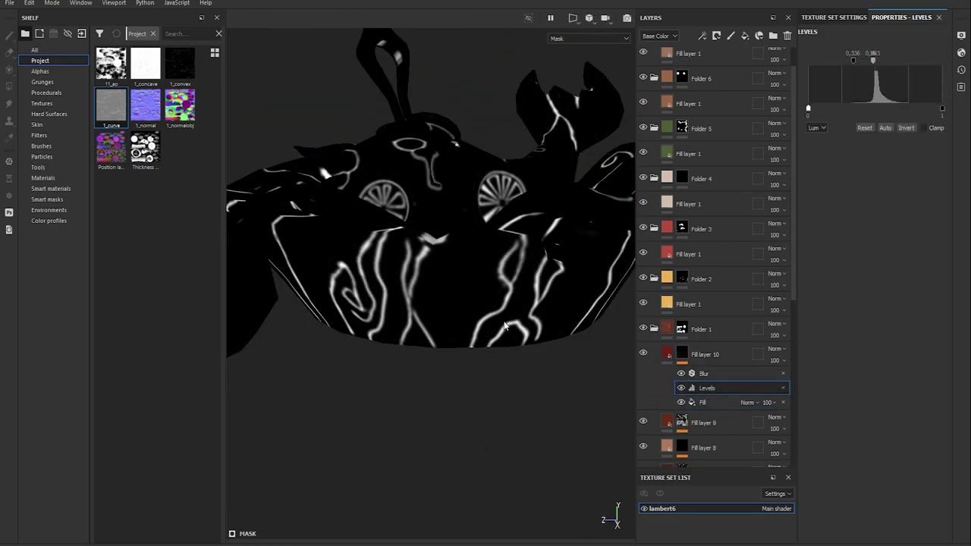
alt+drag(505, 325, 451, 208)
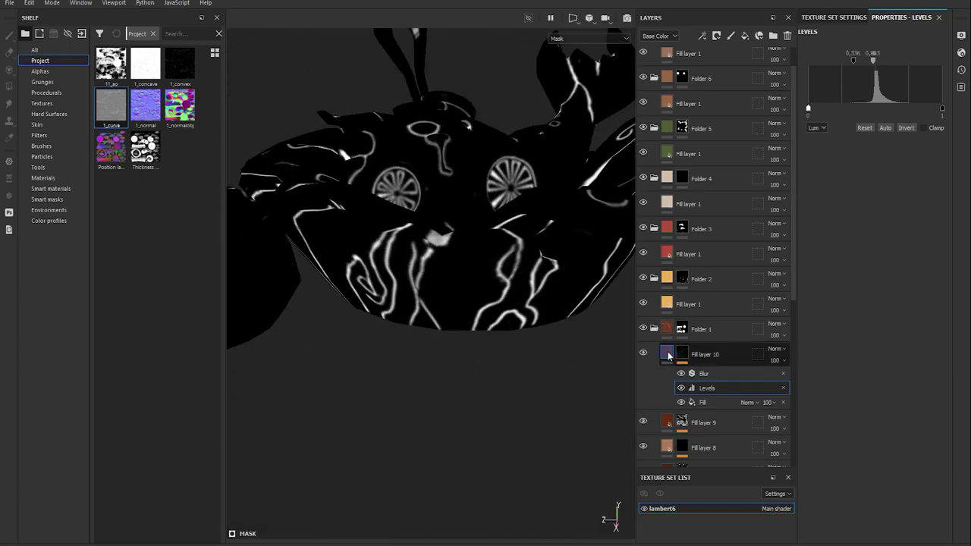
click(667, 351)
mouse_move(511, 340)
alt+mouse_down()
mouse_move(436, 397)
mouse_move(520, 329)
mouse_move(494, 317)
mouse_move(466, 345)
alt+mouse_up()
Add Fill layer 11 with a black mask filled by the Grunge Brushed texture
click(744, 36)
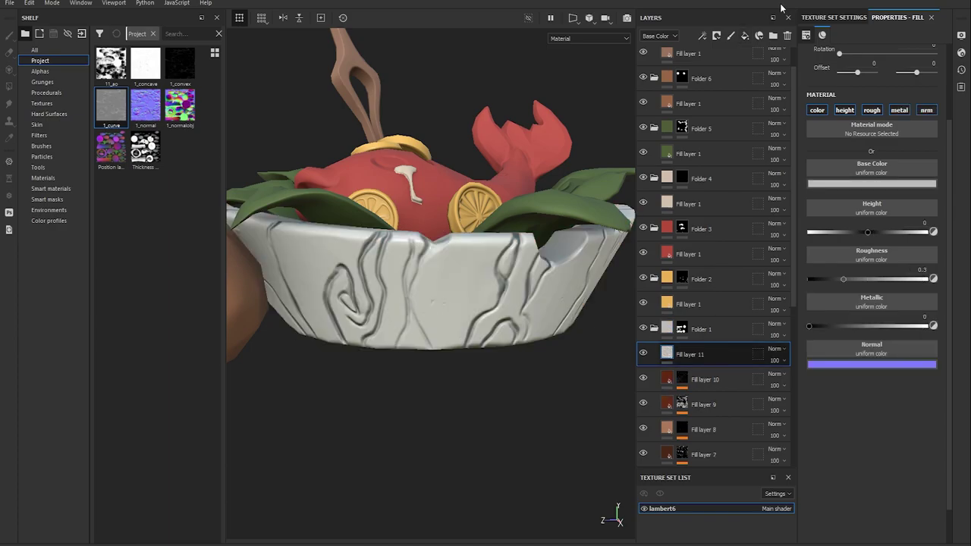
click(759, 36)
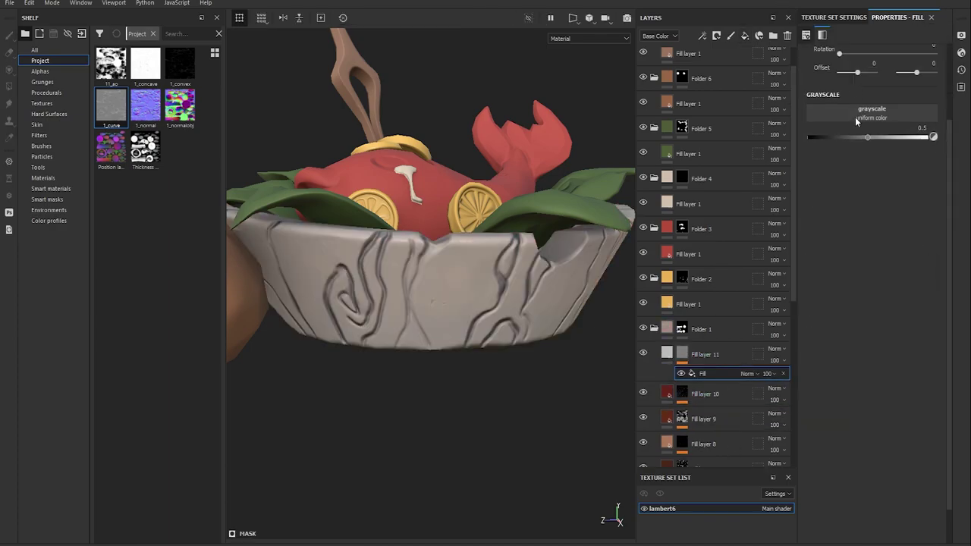
click(47, 84)
click(47, 91)
text(bl)
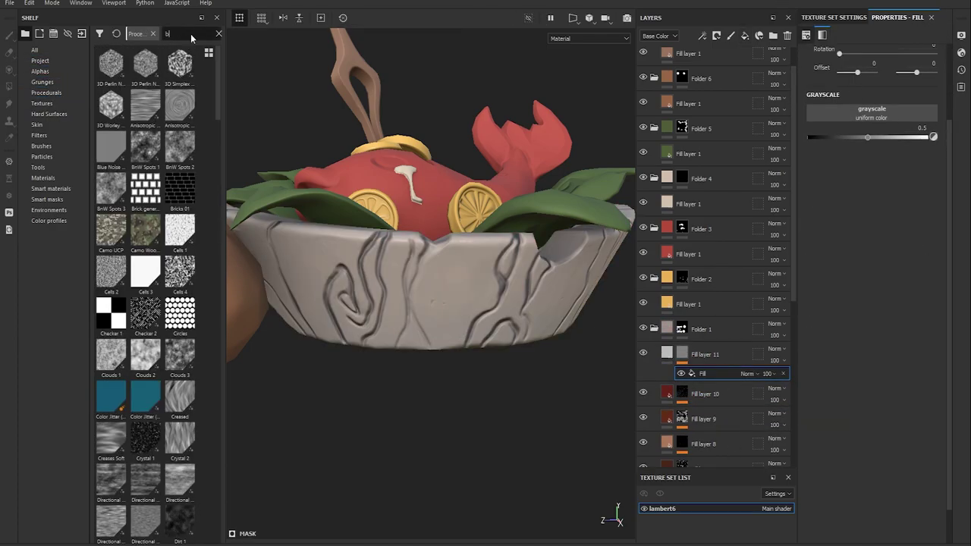
text(rus)
drag(111, 65, 870, 114)
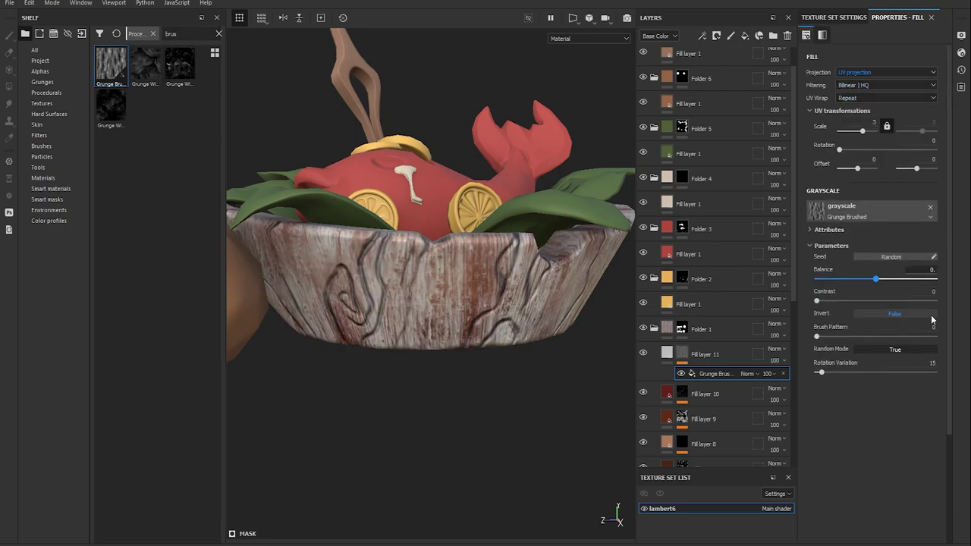
Restrict Fill layer 11 to base colour at 25 opacity, then add Fill layer 12
click(702, 354)
click(817, 207)
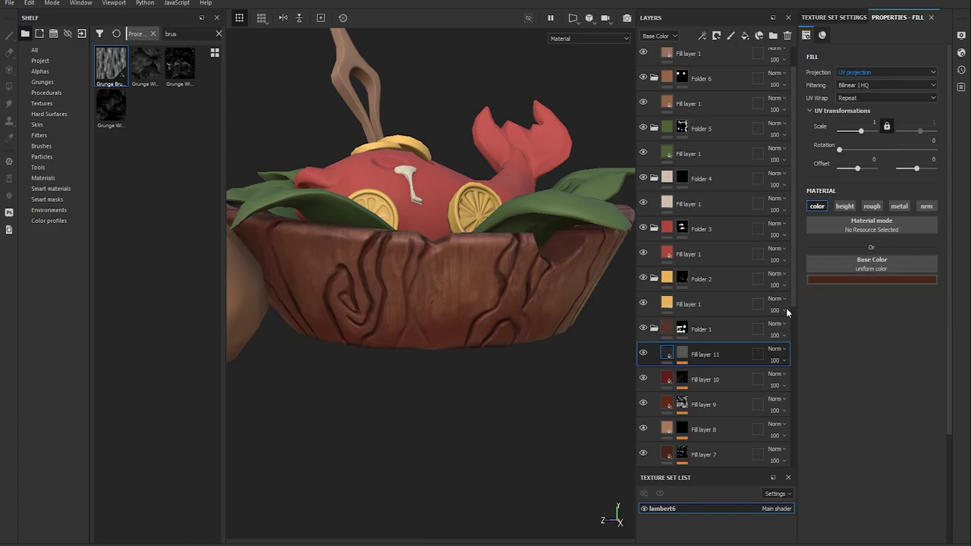
text(25)
key(Return)
mouse_move(473, 448)
alt+mouse_down()
mouse_move(522, 424)
mouse_move(444, 430)
mouse_move(490, 441)
alt+mouse_up()
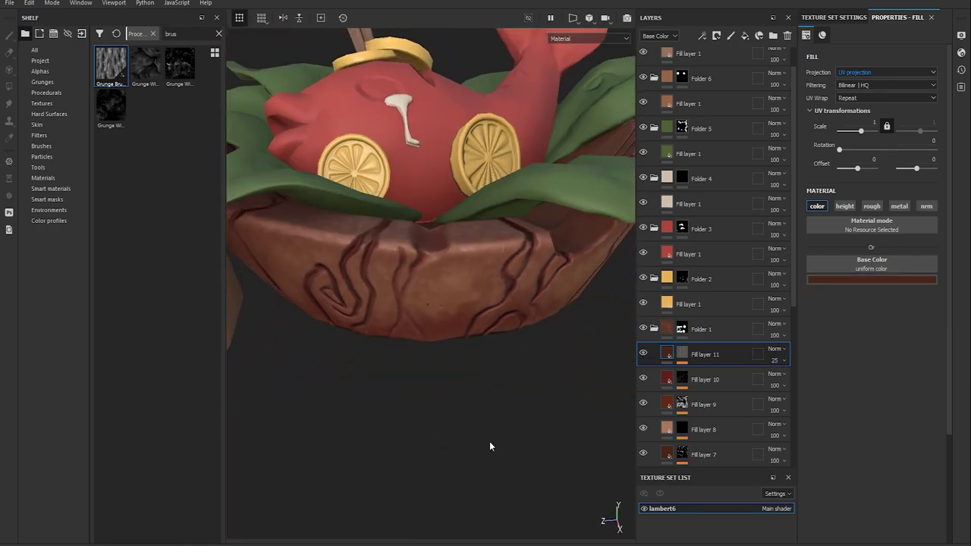
click(745, 36)
Black-mask Fill layer 12 with a fill using the 1_convex map
key(1)
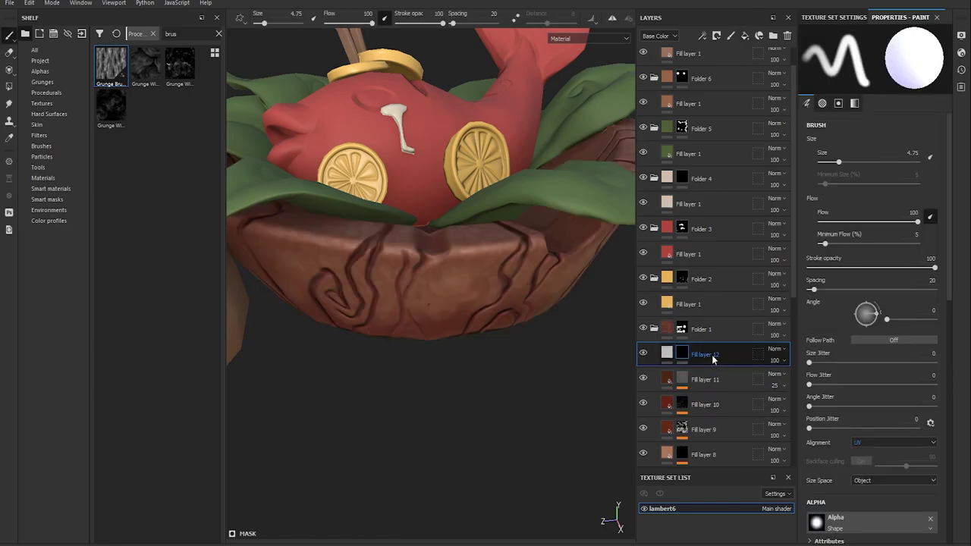
click(41, 61)
drag(843, 212, 843, 213)
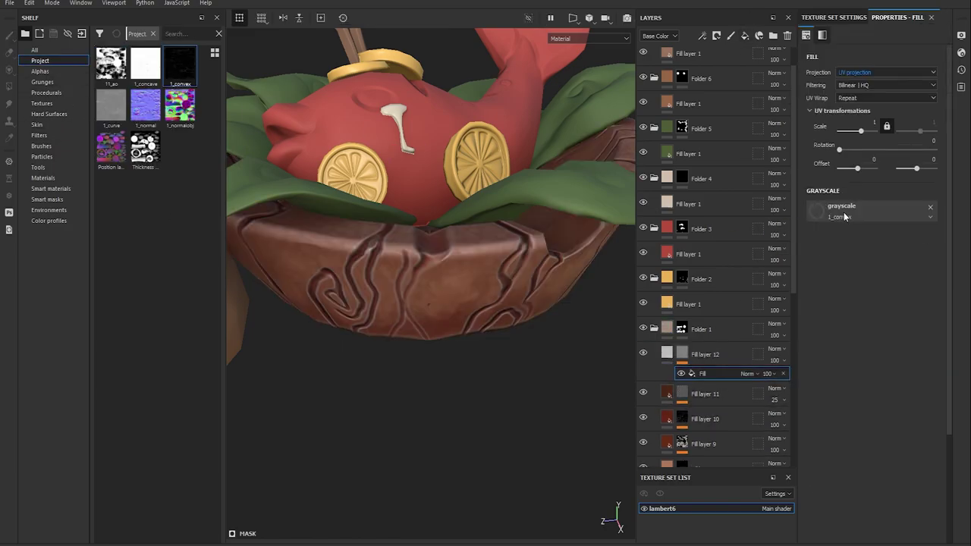
alt+click(682, 352)
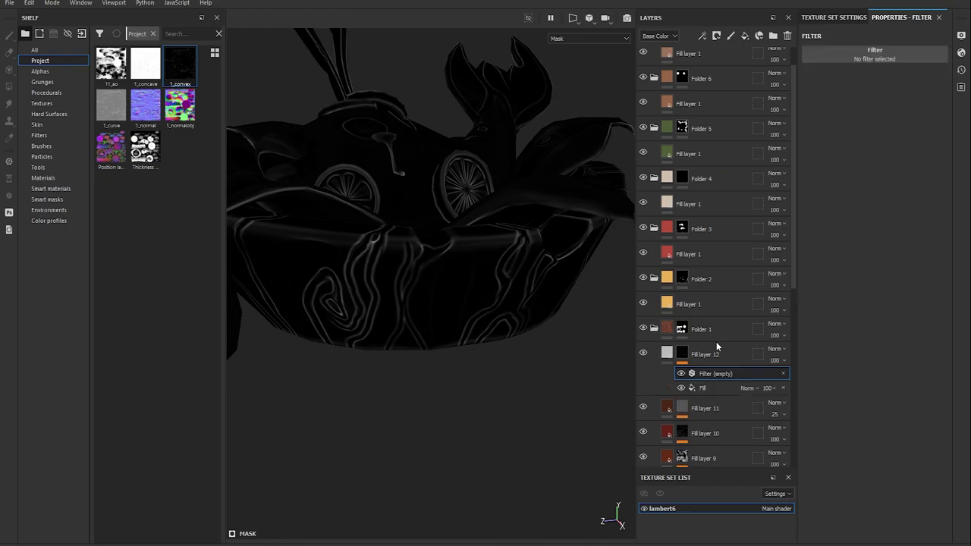
Add a filter to the convex mask, set roughness 0.5, and add Fill layer 13
click(715, 35)
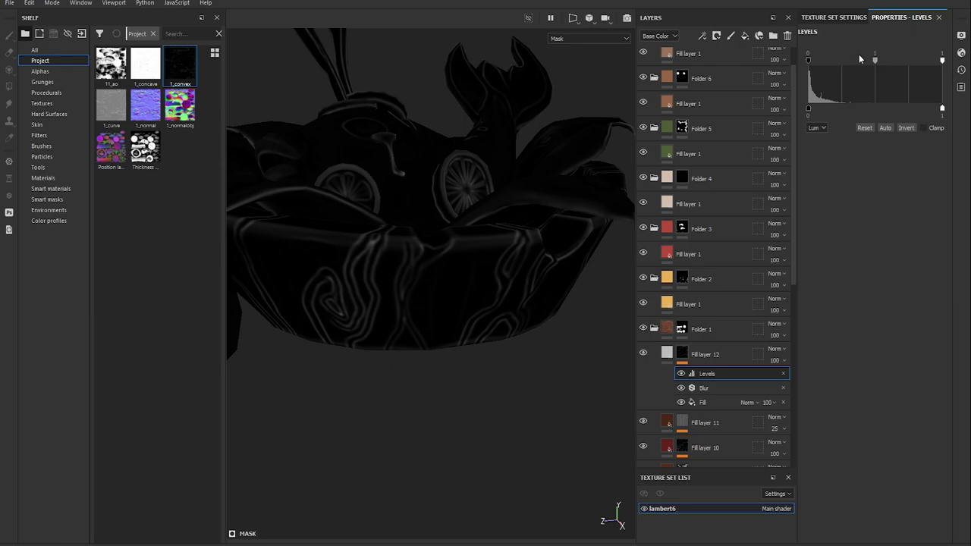
drag(874, 59, 815, 59)
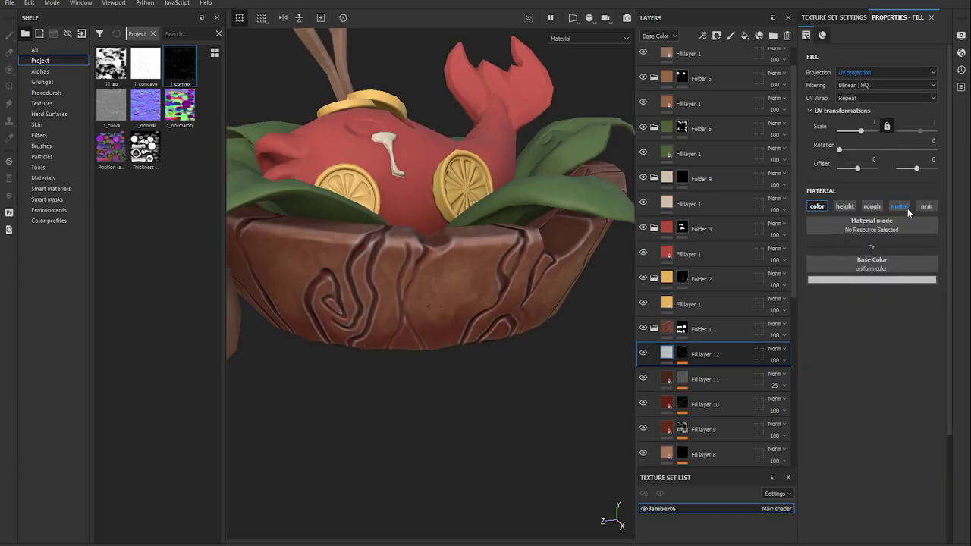
text(0.5)
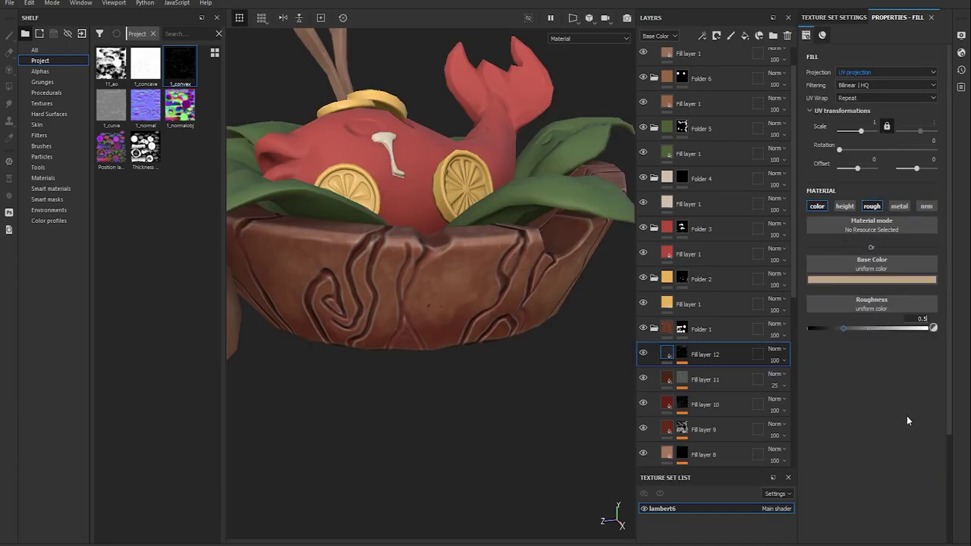
key(Return)
alt+drag(486, 425, 495, 442)
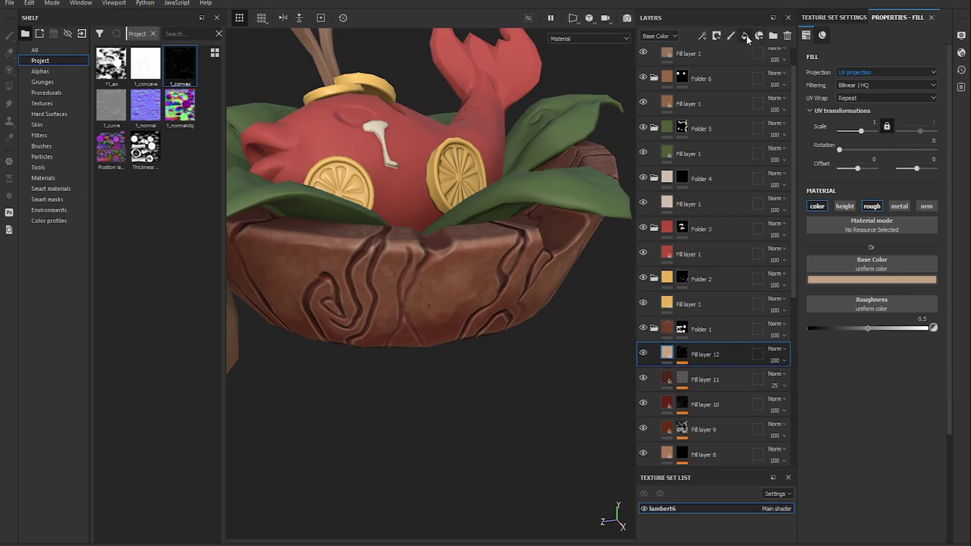
click(745, 37)
Mask Fill layer 13 with a 1_concave fill, inverted through a Levels adjustment
right_click(682, 355)
click(728, 379)
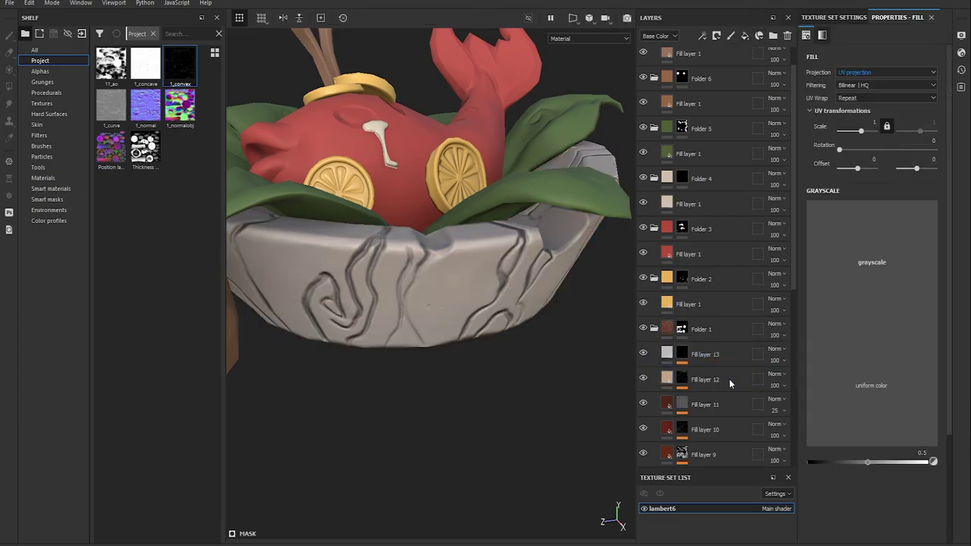
click(864, 228)
alt+click(684, 359)
right_click(685, 360)
click(731, 304)
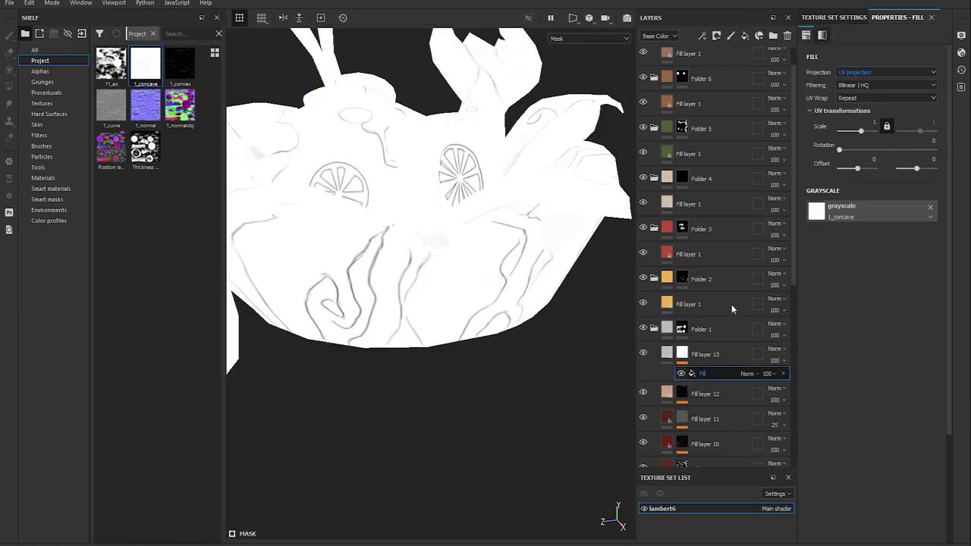
click(907, 129)
Add Blur to the concave mask, brighten it with Levels, and add Fill layer 14
right_click(685, 359)
click(706, 387)
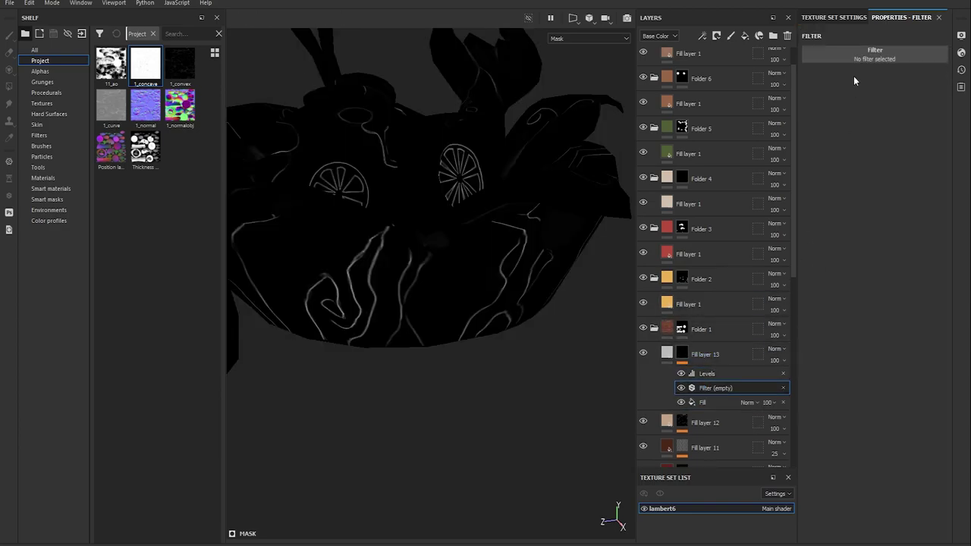
click(869, 54)
click(707, 373)
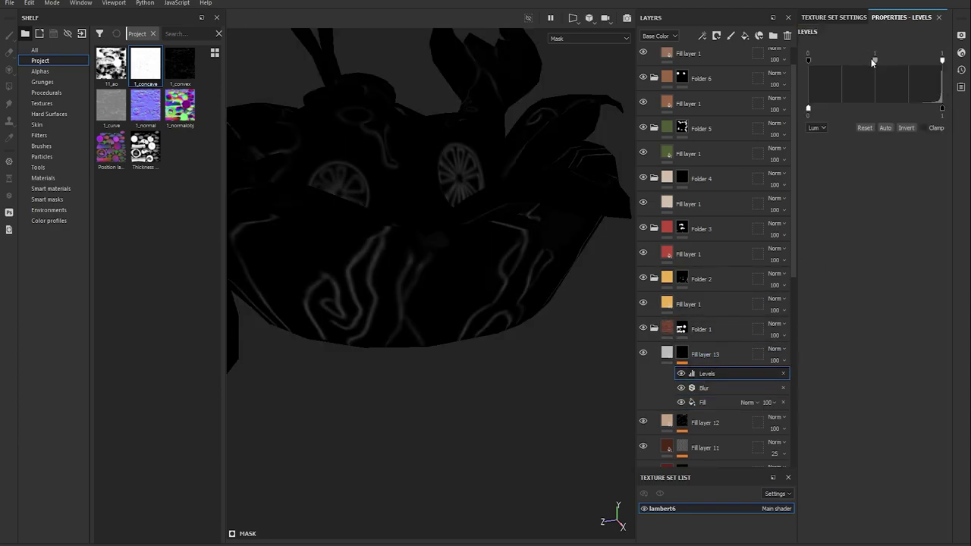
drag(936, 61, 895, 61)
click(705, 354)
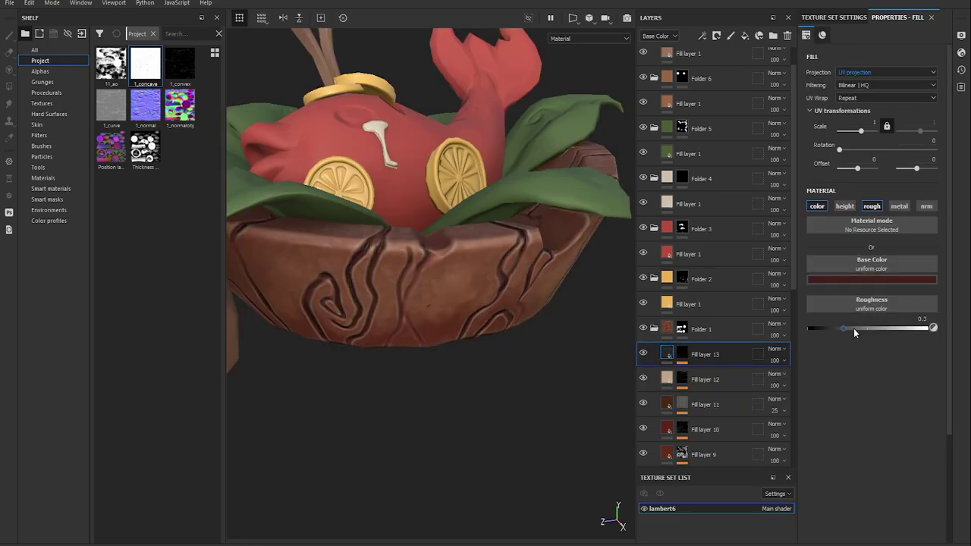
click(744, 35)
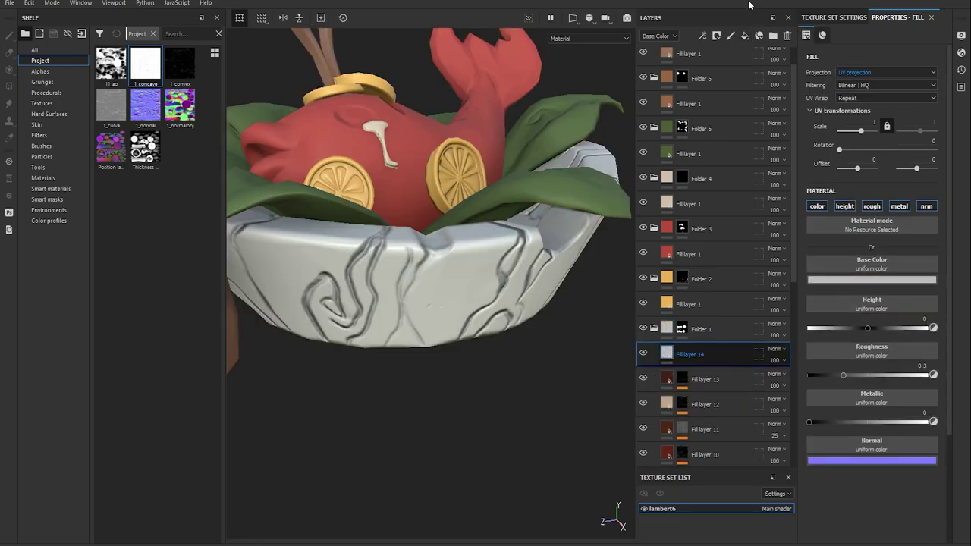
Mask Fill layer 14 with a Light generator: vertical angle 92, glossiness 0.69, higher highlights
right_click(705, 354)
click(716, 414)
click(868, 53)
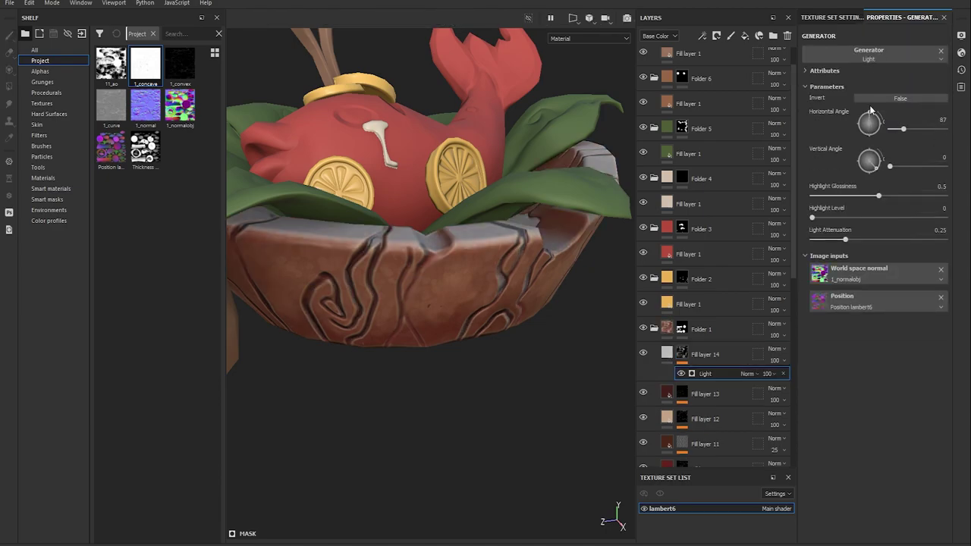
drag(871, 159, 875, 171)
alt+drag(440, 424, 481, 351)
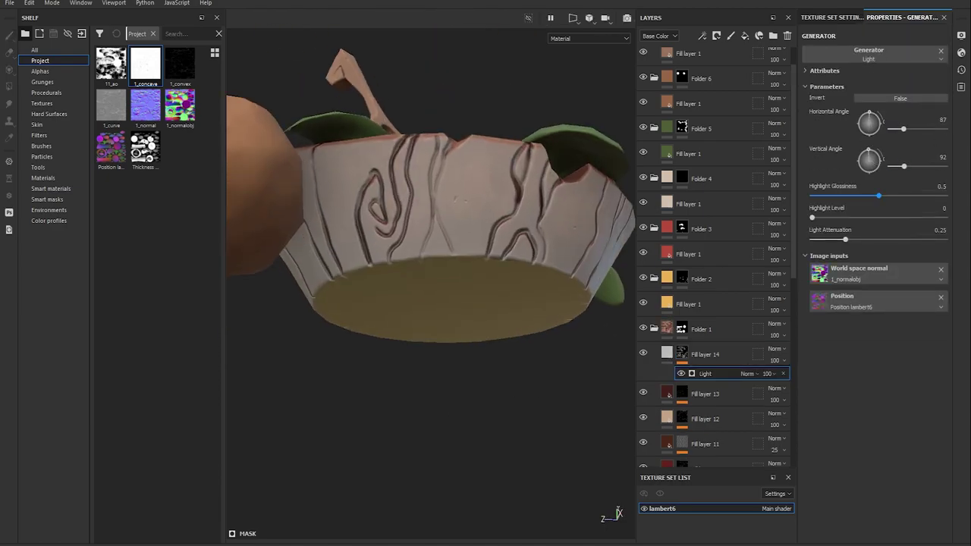
drag(893, 198, 903, 198)
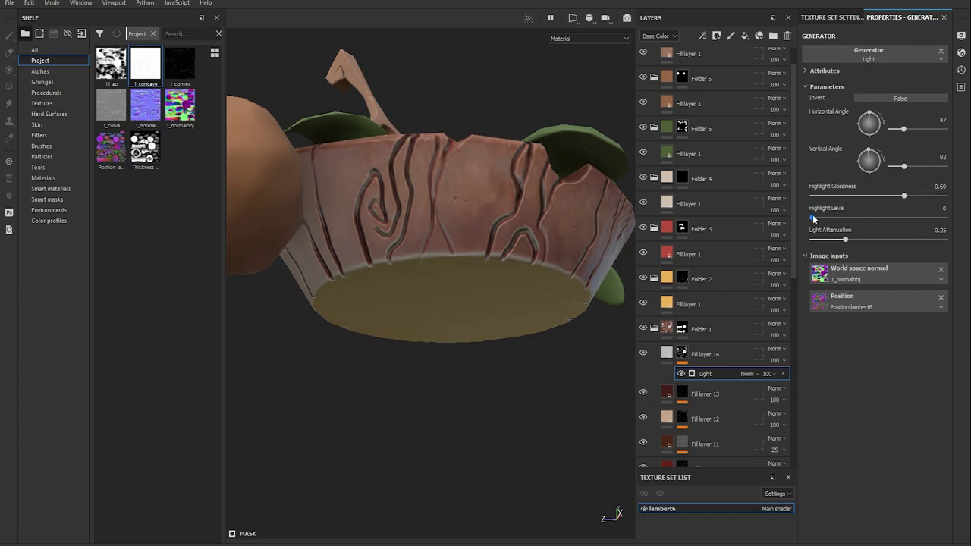
mouse_move(813, 218)
mouse_down()
mouse_move(885, 219)
mouse_move(910, 241)
mouse_up()
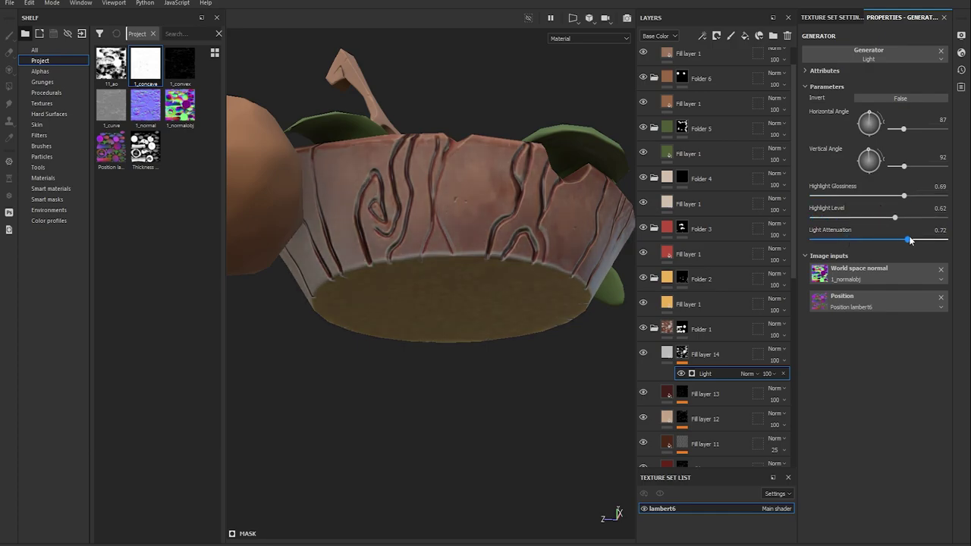
alt+drag(447, 333, 524, 354)
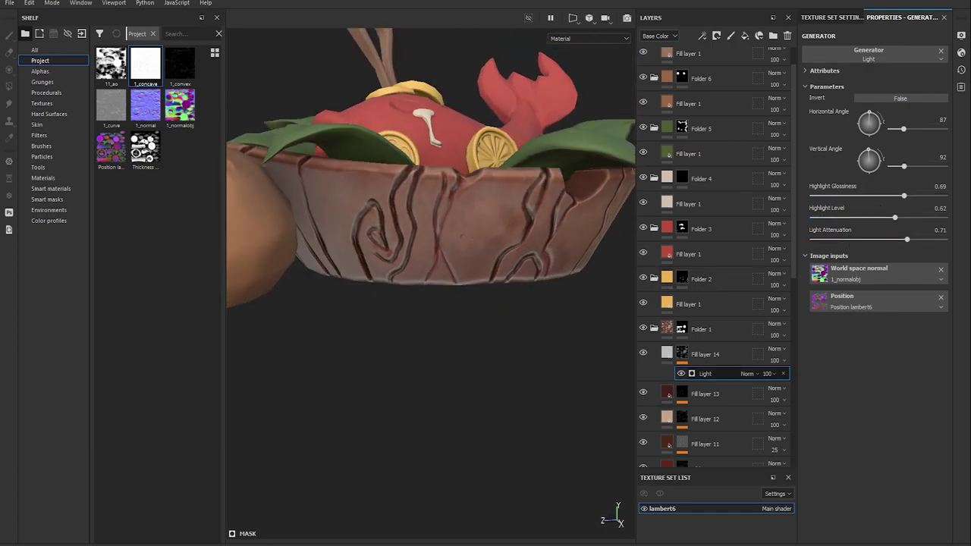
Add Levels above the light generator and review the copied layer's light settings
click(716, 36)
click(739, 80)
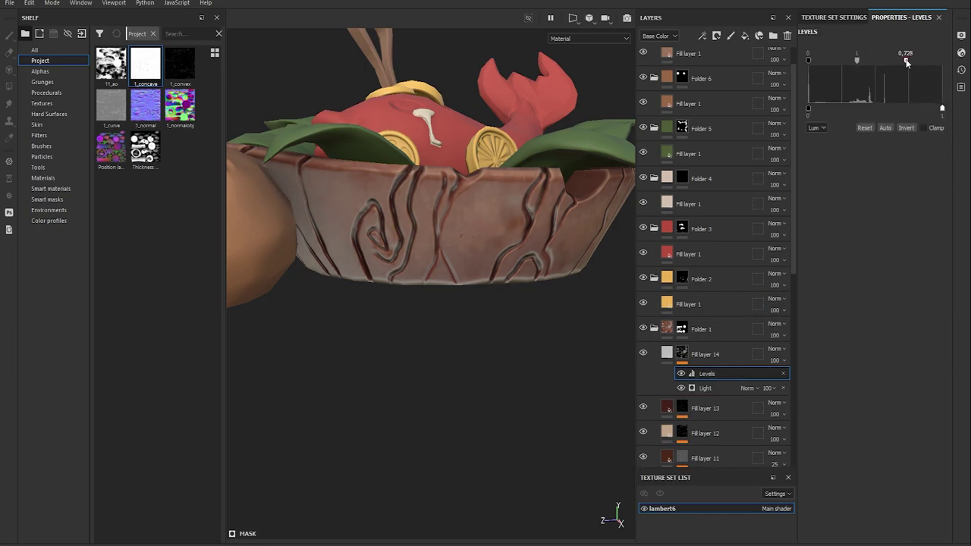
click(779, 352)
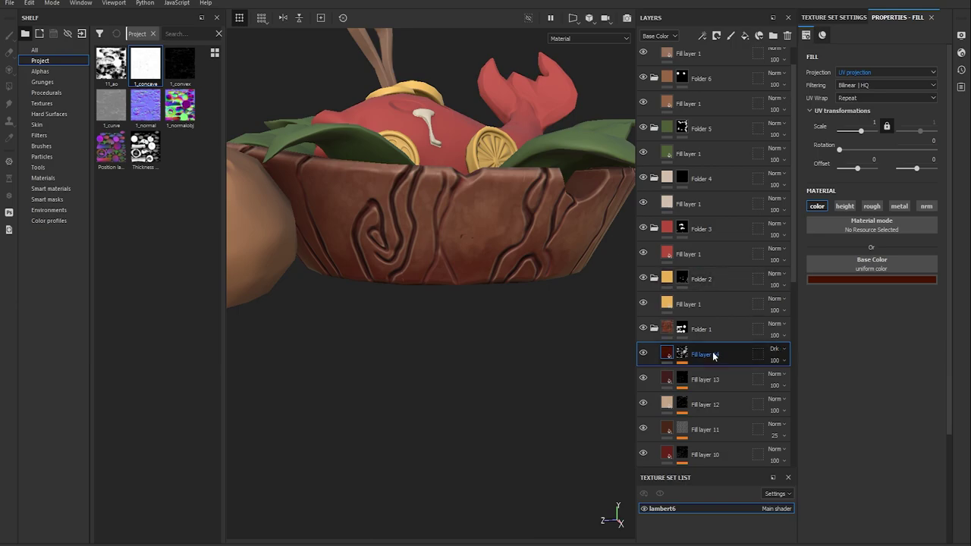
alt+click(680, 353)
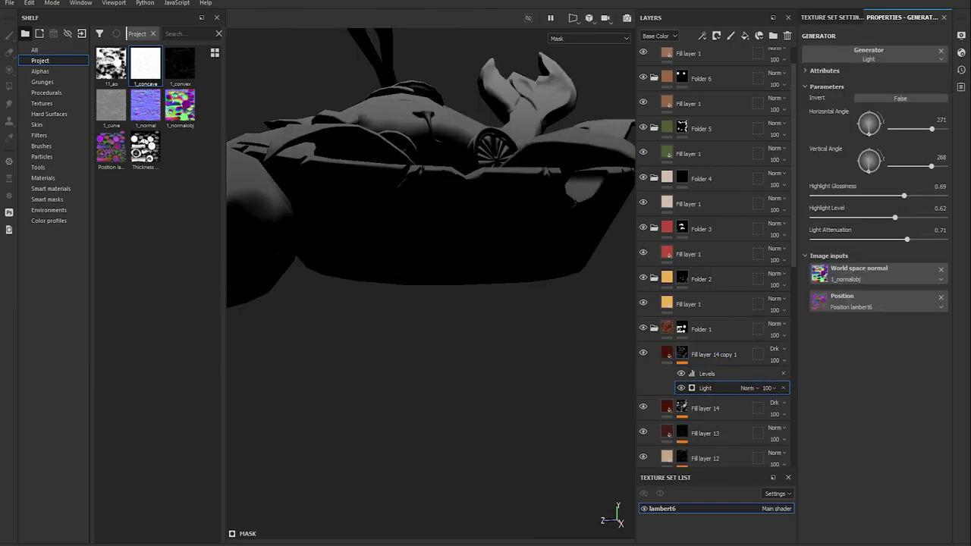
scroll(440, 388, up, 3)
click(713, 354)
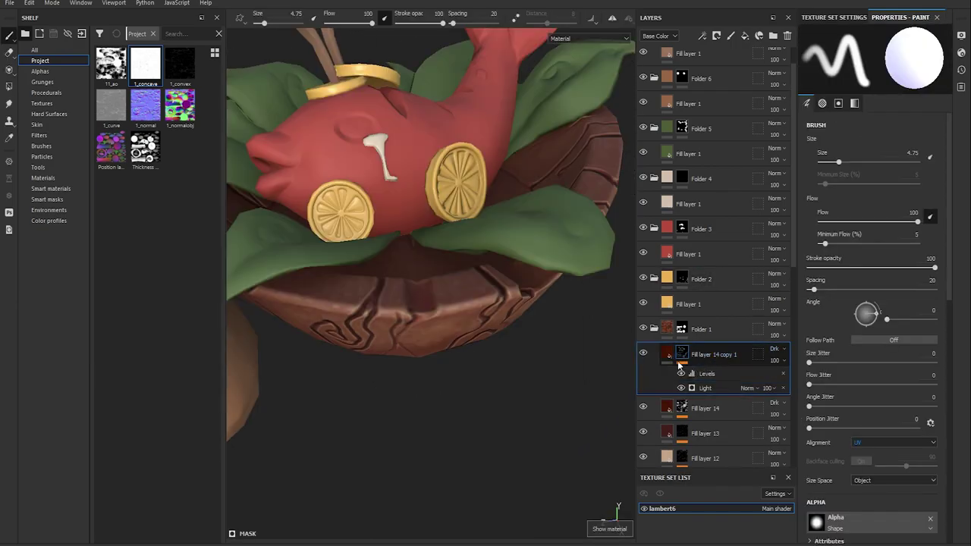
scroll(699, 404, down, 1)
Group the bowl layers into Folder 8, then add Fill layer 15 with all channels off
click(773, 36)
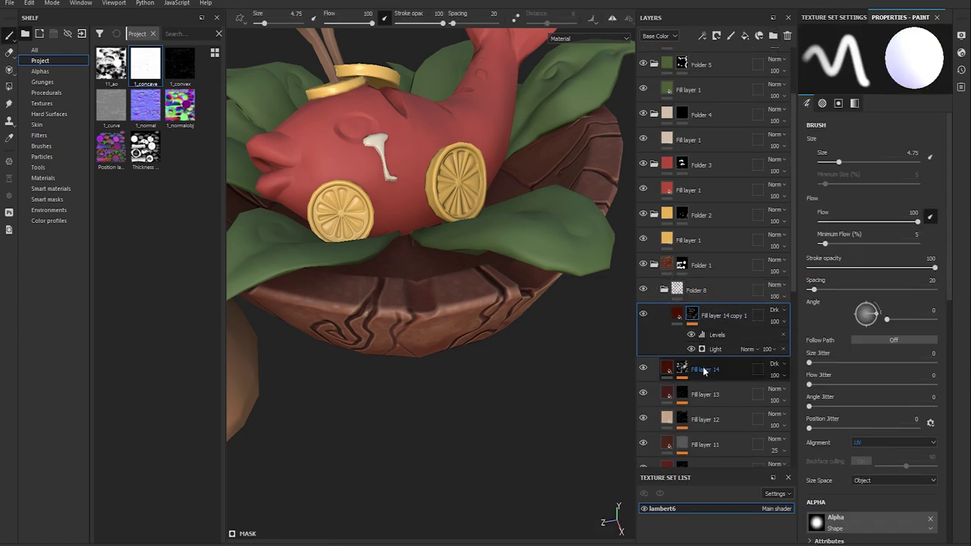
mouse_move(703, 303)
mouse_down()
mouse_move(710, 375)
mouse_move(693, 289)
mouse_up()
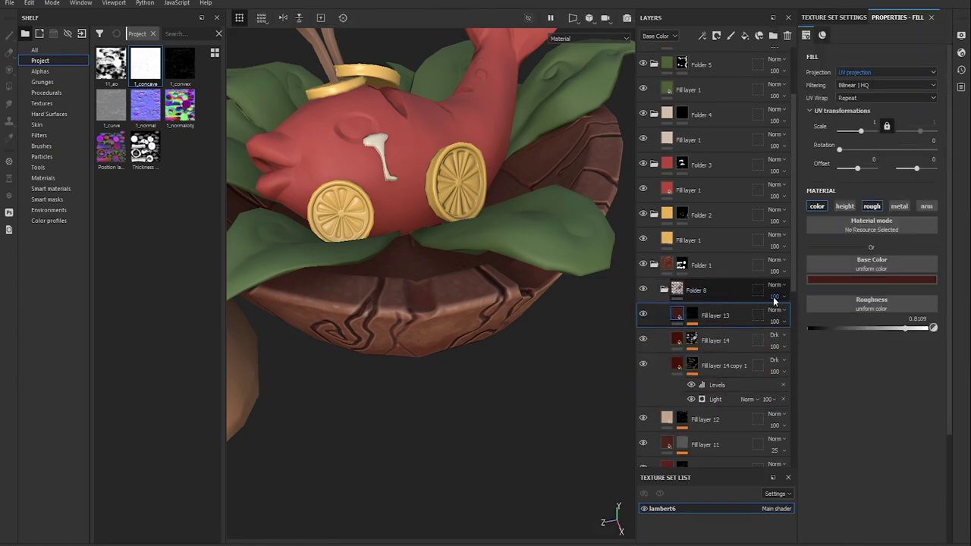
mouse_move(438, 359)
alt+mouse_down()
mouse_move(462, 380)
mouse_move(396, 340)
alt+mouse_up()
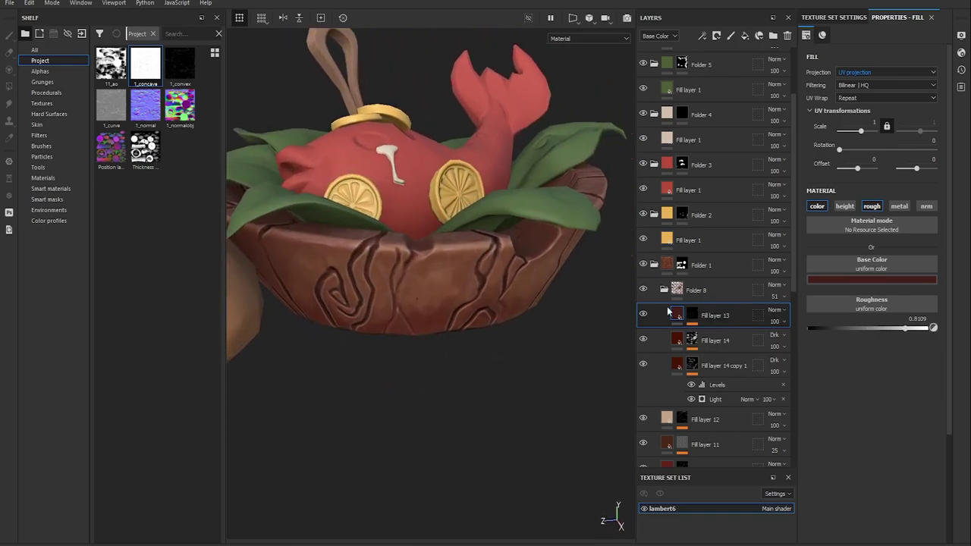
click(744, 35)
click(818, 206)
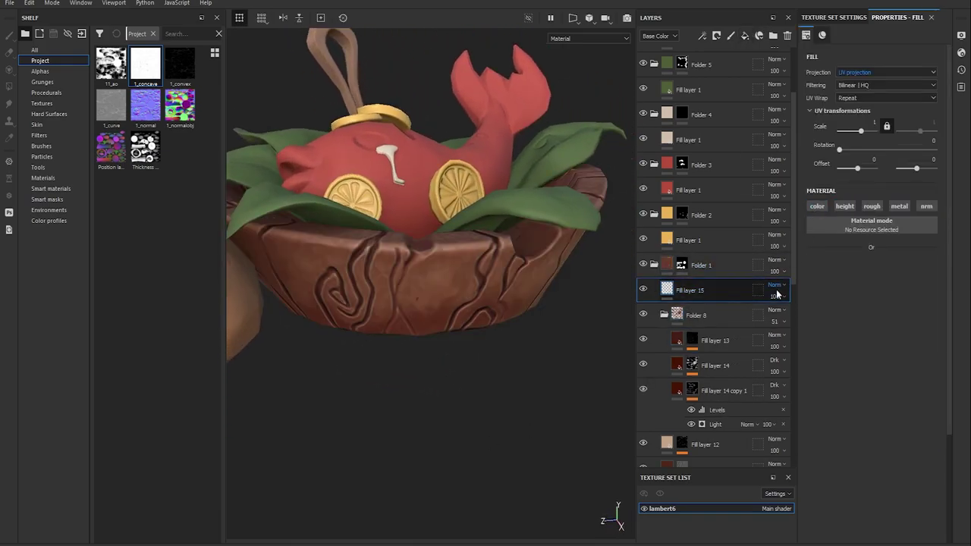
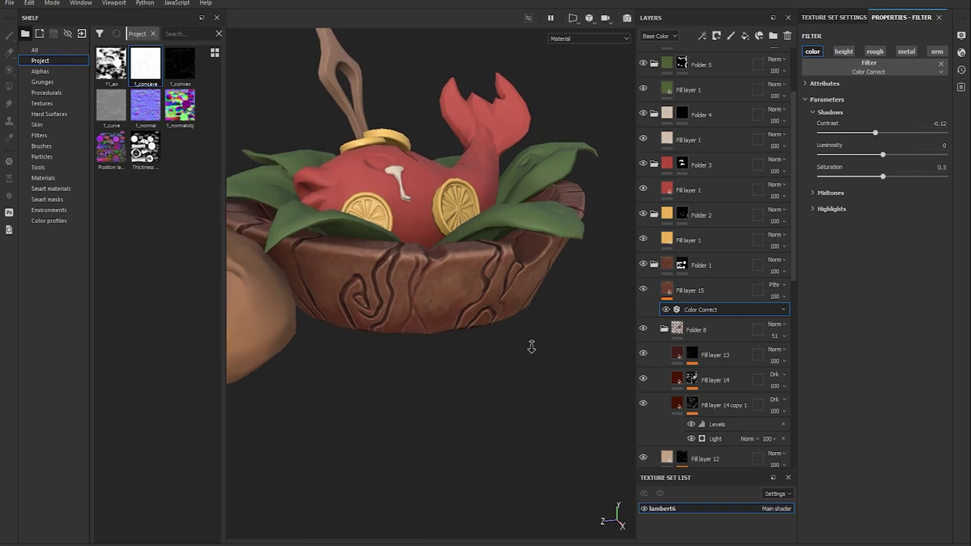
Add Fill layer 16 above the coins' gold Fill layer 1 with a black paint mask
alt+drag(529, 341, 504, 368)
click(653, 264)
click(688, 336)
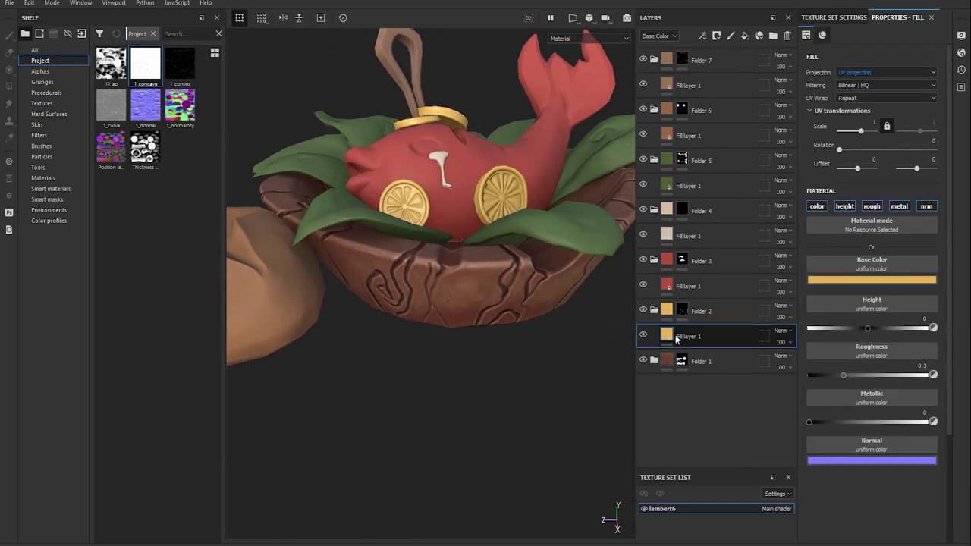
scroll(455, 415, up, 2)
scroll(455, 417, up, 3)
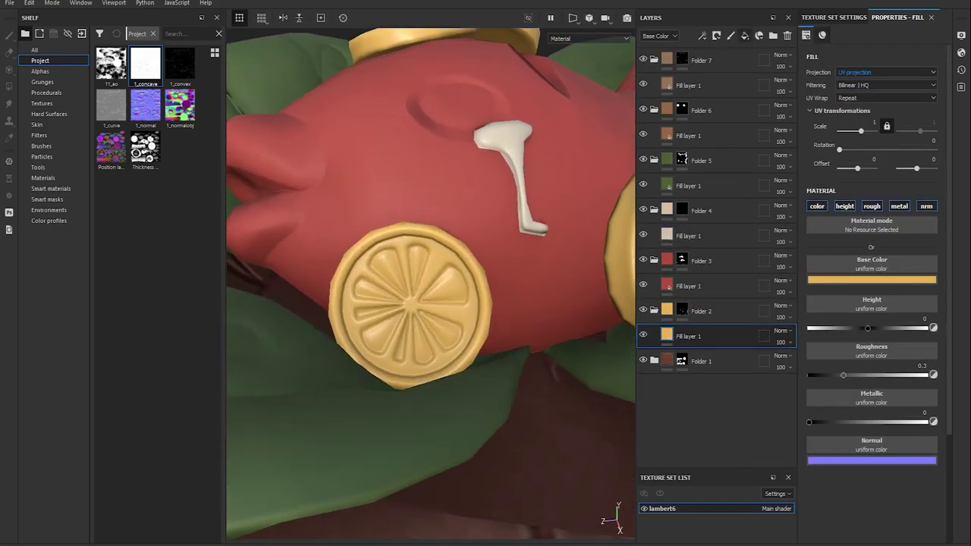
click(745, 35)
key(1)
Adjust the brush size while comparing the flat texture layout with the 3D coin view
key(F2)
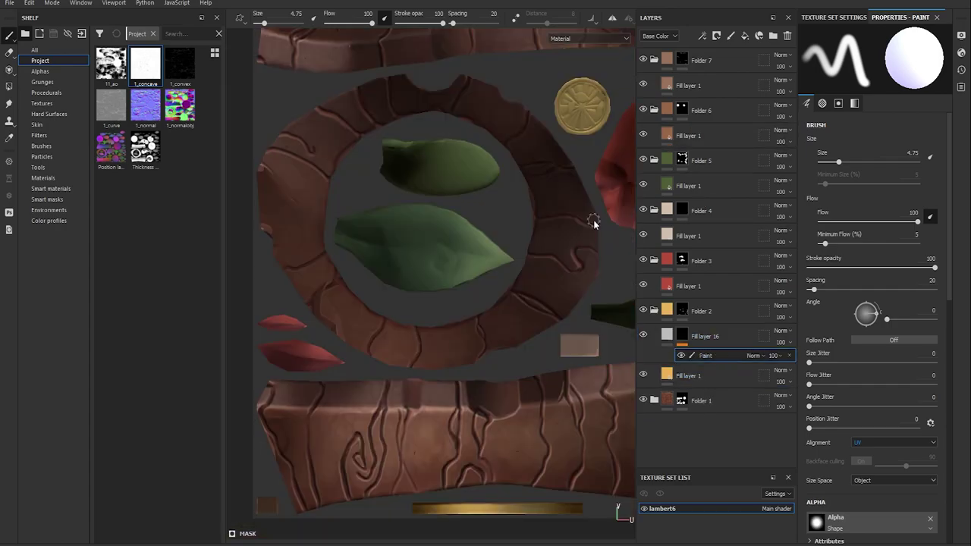
key(F2)
key(bracketleft)
key(bracketleft)
key(bracketleft)
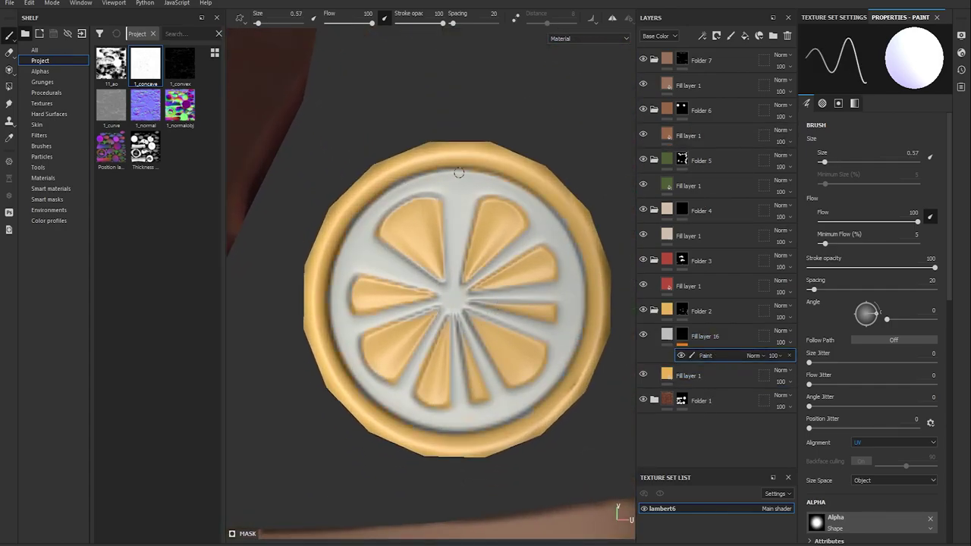
key(F2)
scroll(540, 393, up, 5)
scroll(441, 311, up, 2)
key(bracketright)
key(bracketright)
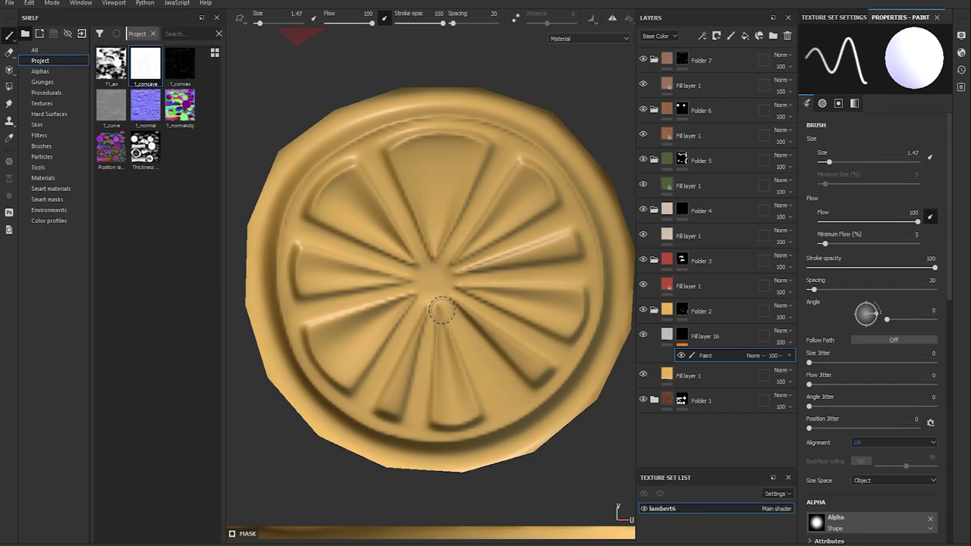
scroll(582, 239, down, 5)
scroll(583, 239, down, 3)
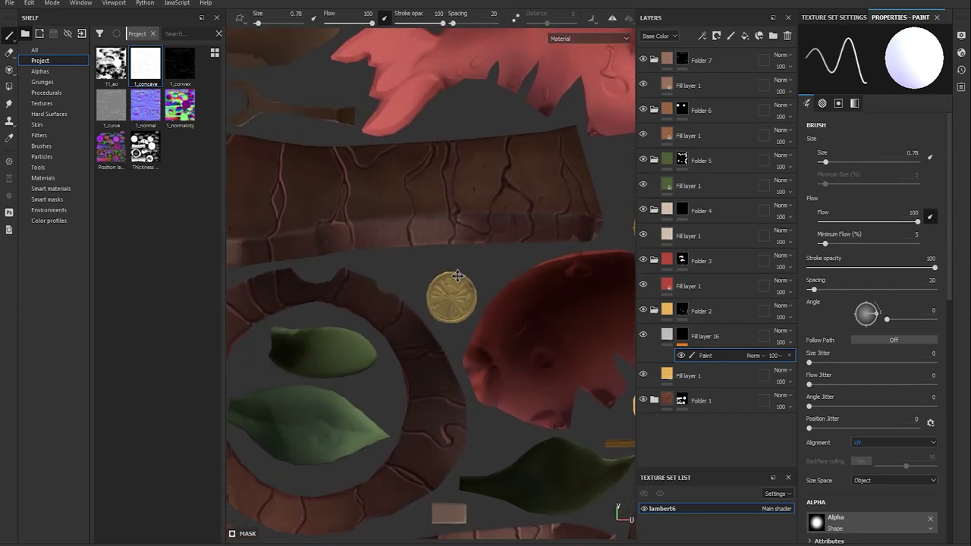
key(F2)
Paint the pale cream colour over the coin faces in Fill layer 16's mask
scroll(462, 332, up, 2)
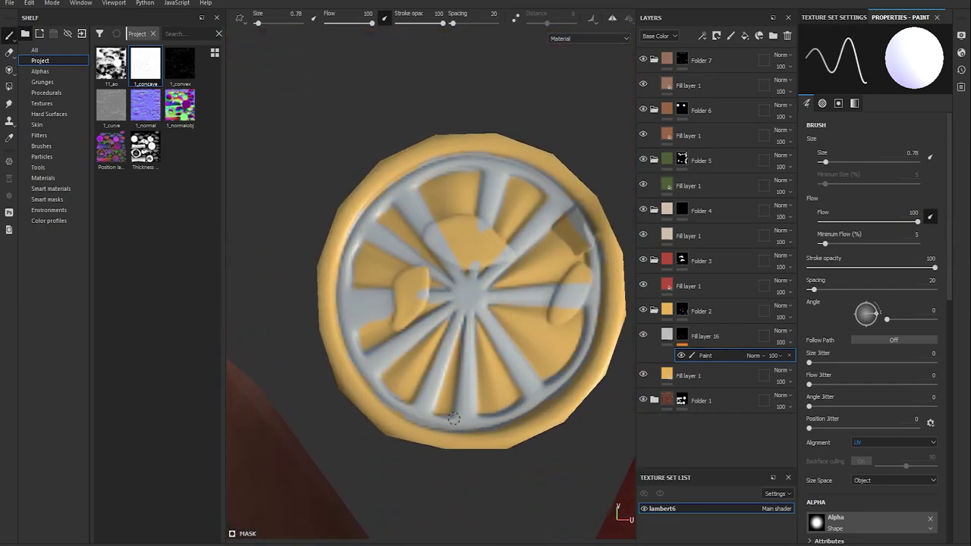
scroll(453, 418, down, 3)
key(F2)
key(F2)
alt+drag(425, 348, 364, 361)
scroll(476, 305, down, 5)
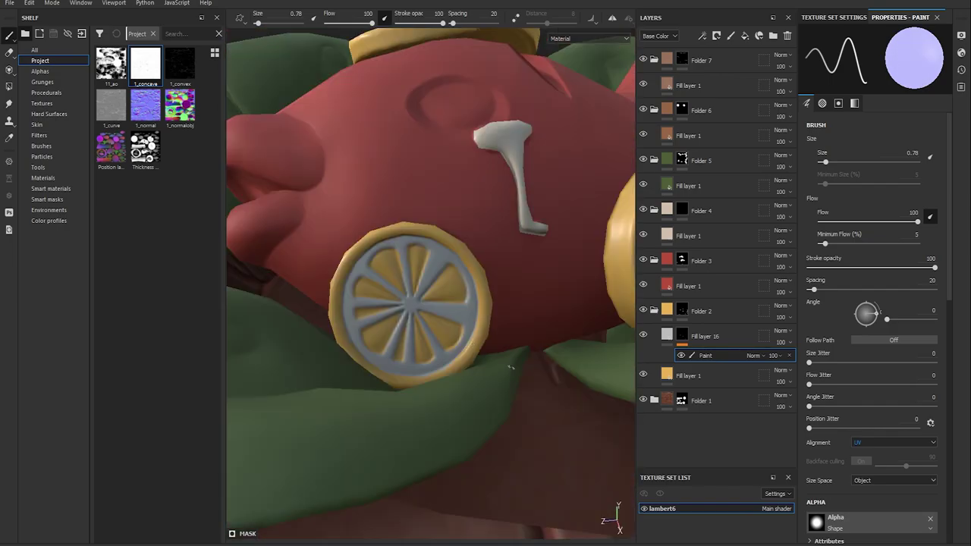
mouse_move(476, 305)
alt+mouse_down()
mouse_move(281, 269)
mouse_move(443, 199)
alt+mouse_up()
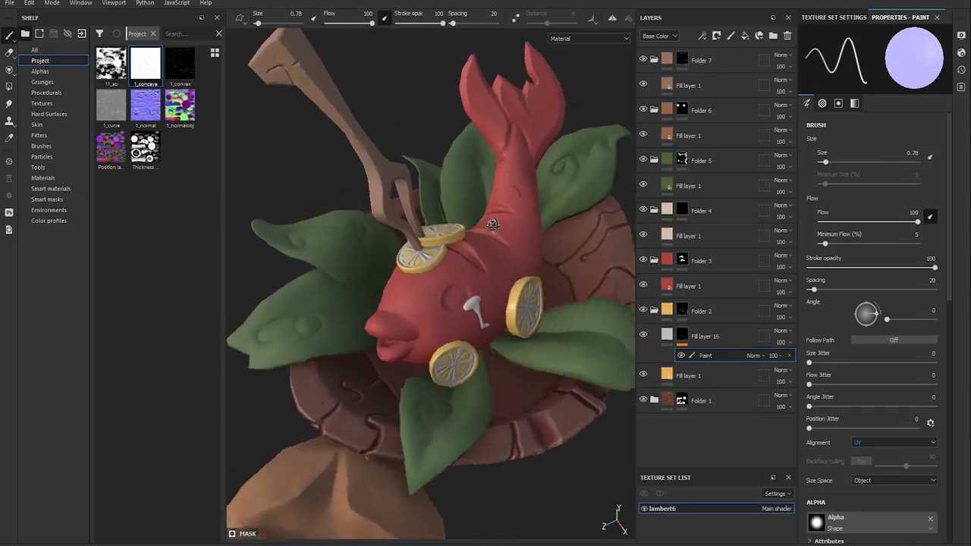
scroll(444, 199, up, 3)
scroll(443, 198, up, 3)
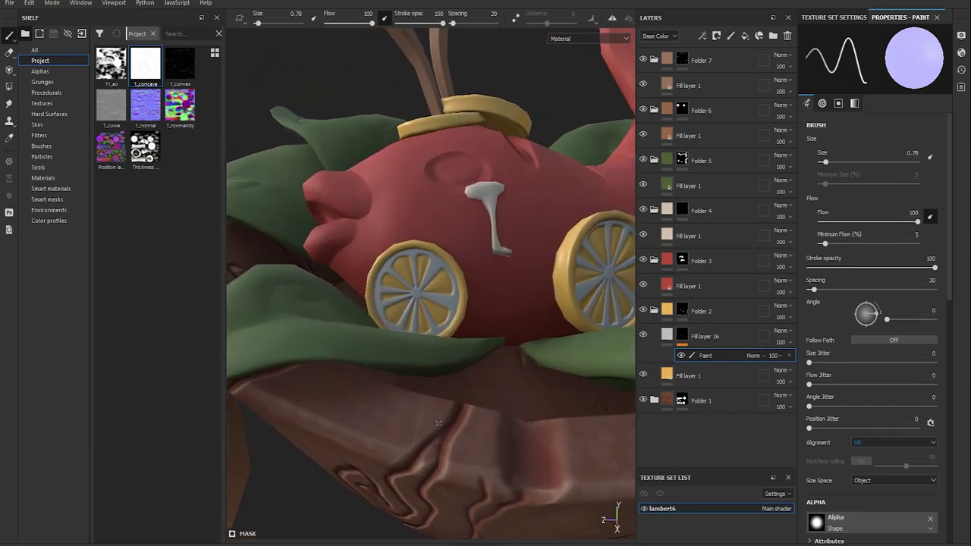
Give Fill layer 16 a beige base colour and roughness 0.7
click(705, 336)
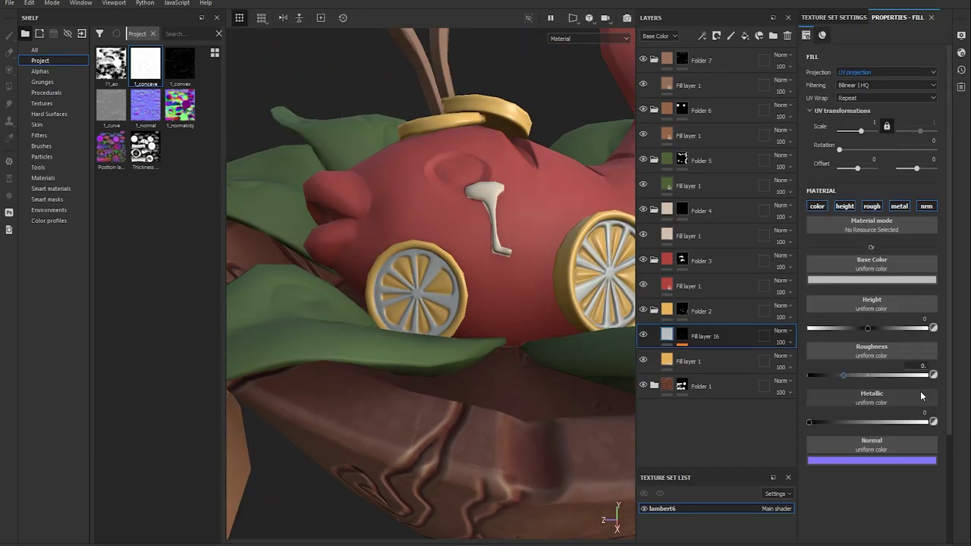
text(7)
key(Return)
Add Fill layer 17 above Fill layer 16 with a black paintable mask
scroll(417, 288, up, 5)
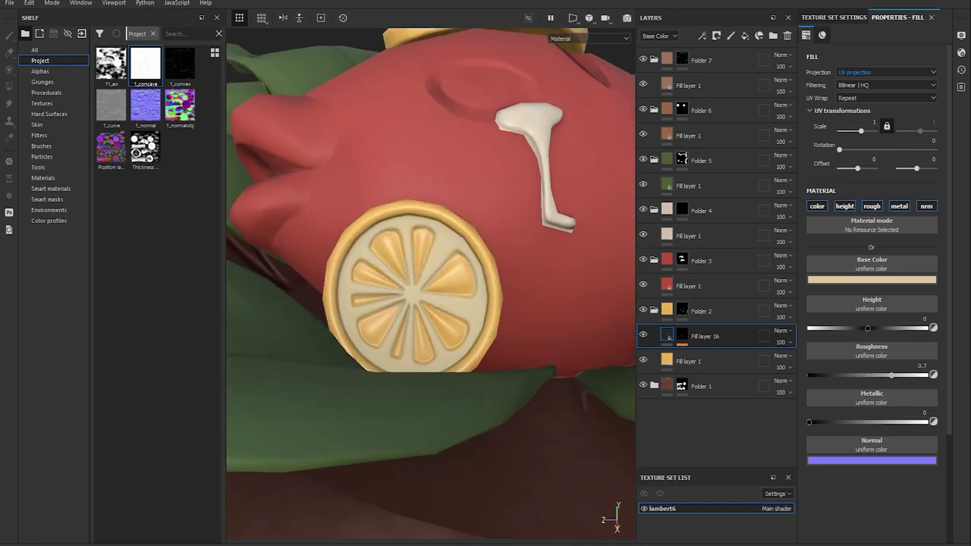
click(759, 35)
right_click(705, 336)
click(722, 330)
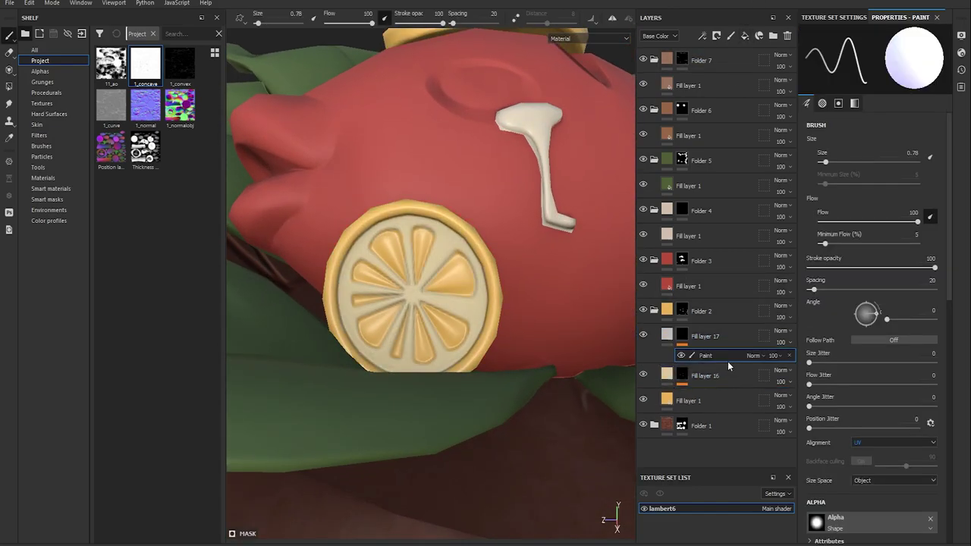
Switch to Polygon Fill and inspect Fill layer 17's mask in the UV and 3D views
key(4)
mouse_move(561, 229)
alt+mouse_down()
mouse_move(481, 239)
mouse_move(557, 234)
mouse_move(538, 327)
mouse_move(427, 260)
mouse_move(596, 189)
alt+mouse_up()
mouse_move(542, 275)
alt+mouse_down()
mouse_move(467, 332)
mouse_move(556, 226)
mouse_move(467, 335)
alt+mouse_up()
key(F3)
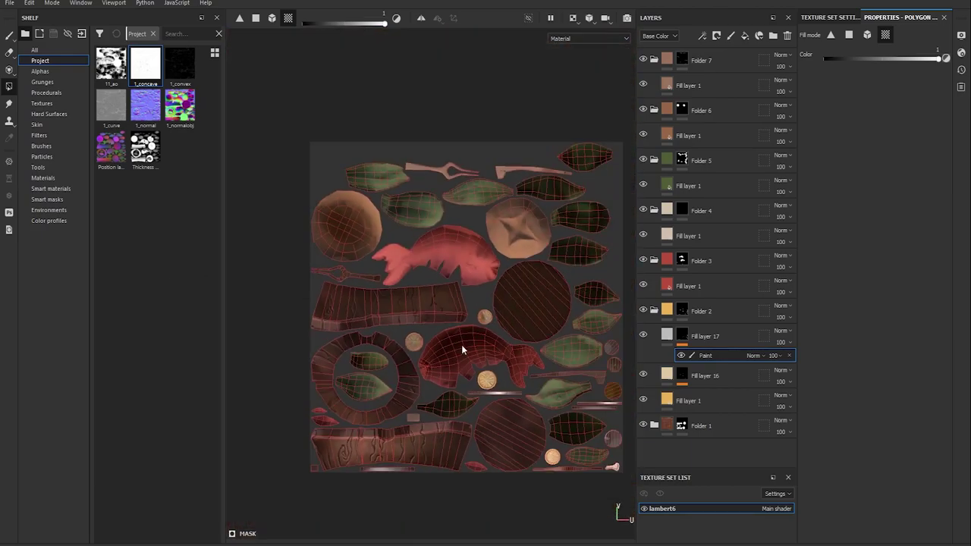
key(m)
scroll(559, 314, up, 2)
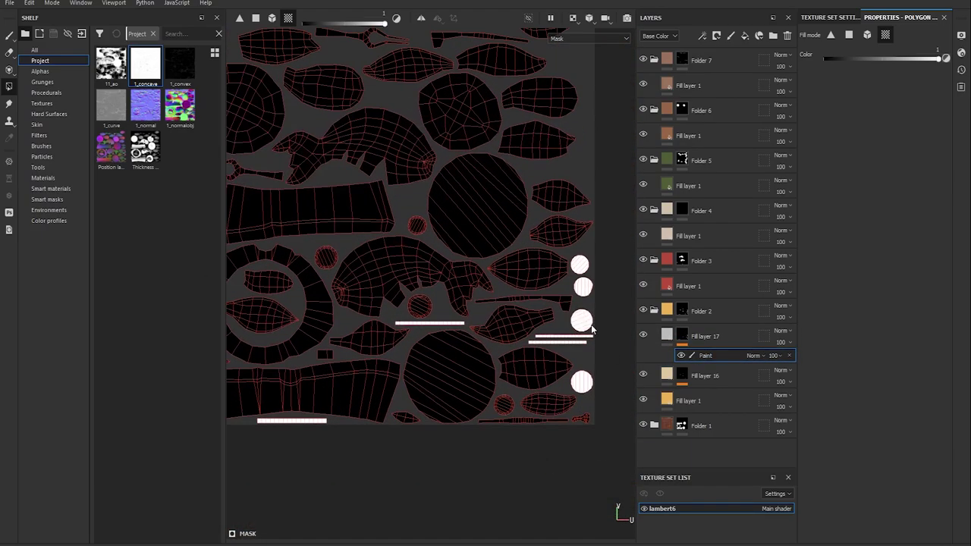
key(F2)
key(m)
scroll(455, 261, down, 3)
alt+drag(455, 261, 461, 264)
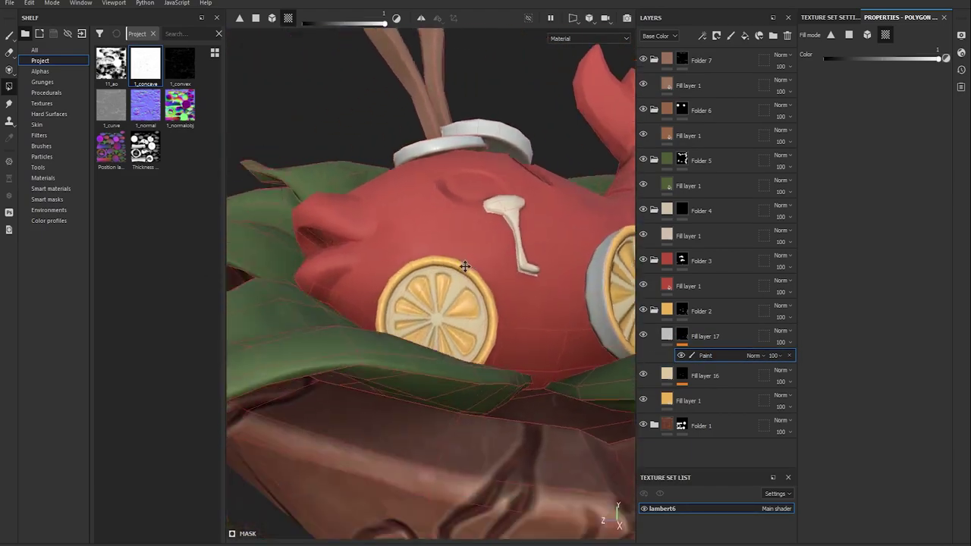
scroll(461, 265, up, 3)
Fill the coin rim polygons into Fill layer 17's mask, checking them in 2D and 3D
click(552, 226)
click(849, 34)
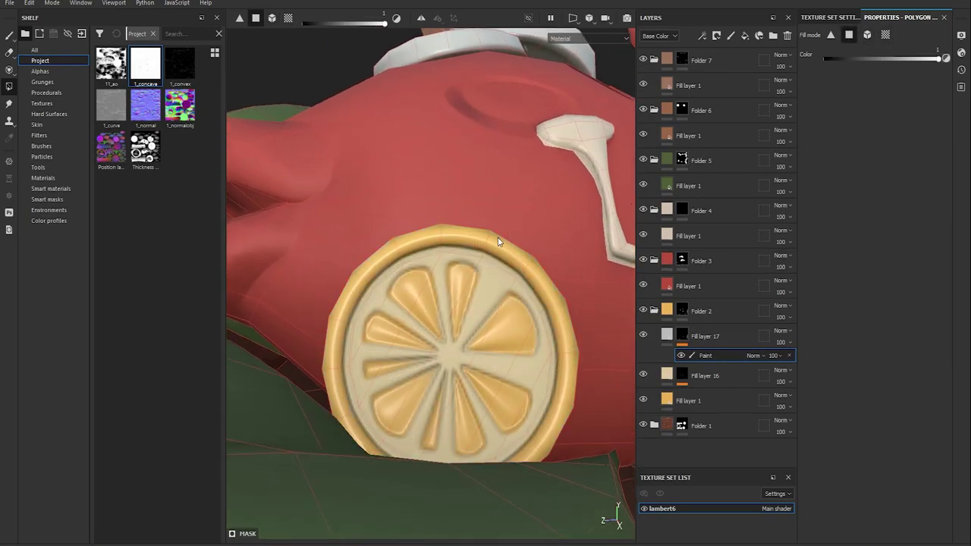
key(F3)
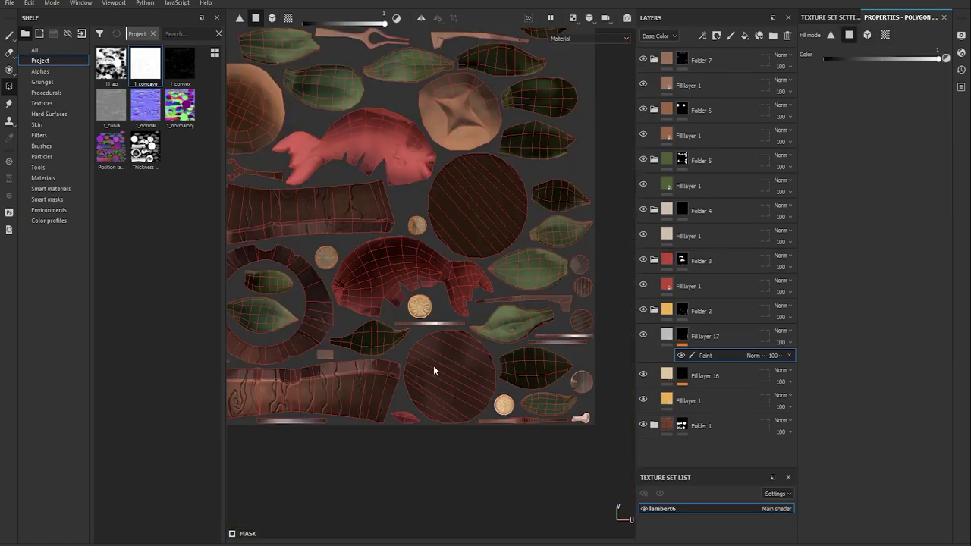
key(F2)
mouse_move(416, 227)
alt+mouse_down()
mouse_move(506, 175)
mouse_move(370, 359)
alt+mouse_up()
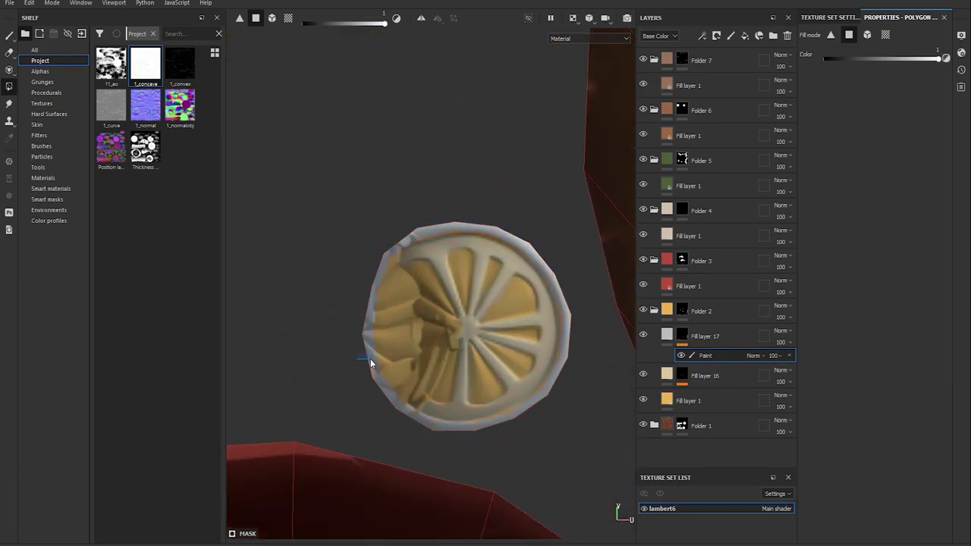
key(F3)
key(F2)
scroll(563, 404, up, 1)
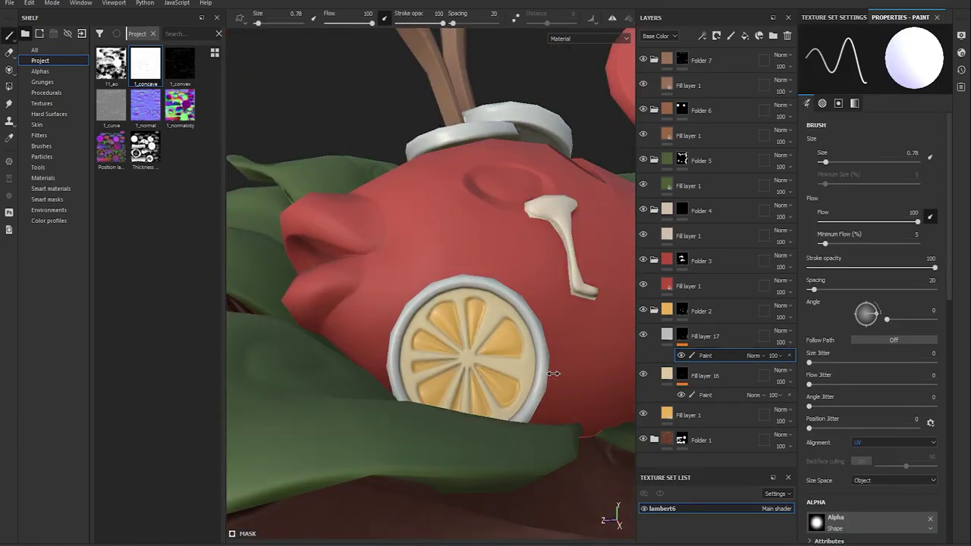
alt+drag(553, 373, 468, 321)
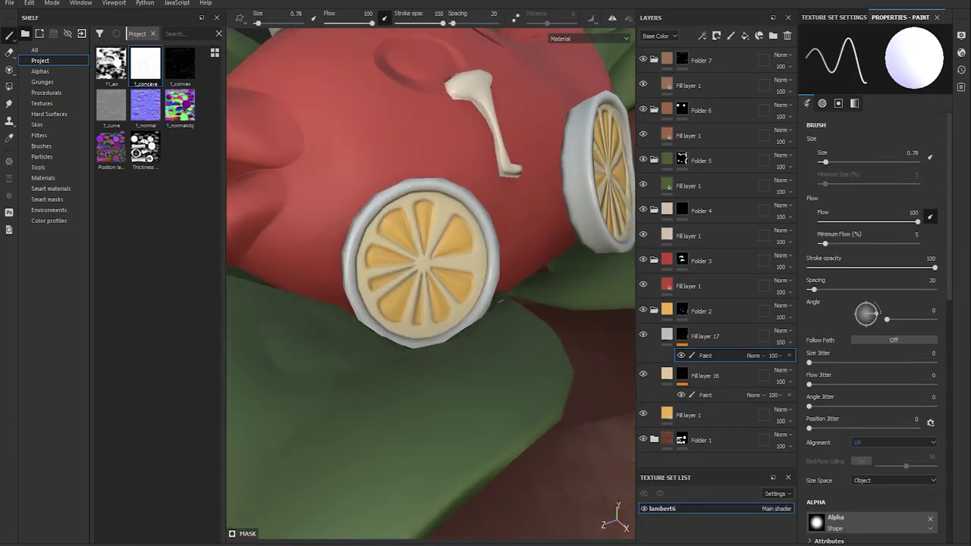
click(665, 337)
Turn off unneeded channels and add Fill layer 18 with a fill effect in its mask
key(ctrl+z)
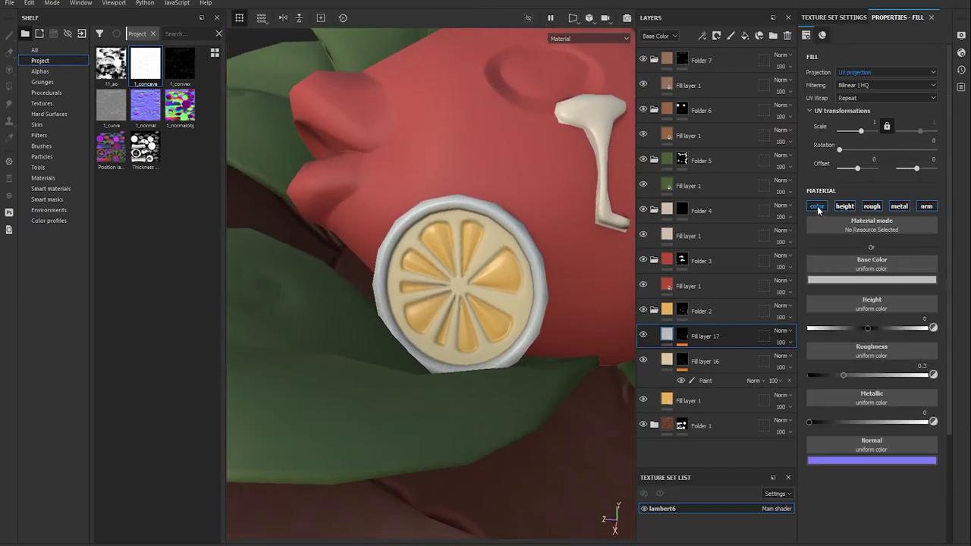
key(ctrl+z)
key(ctrl+z)
key(ctrl+z)
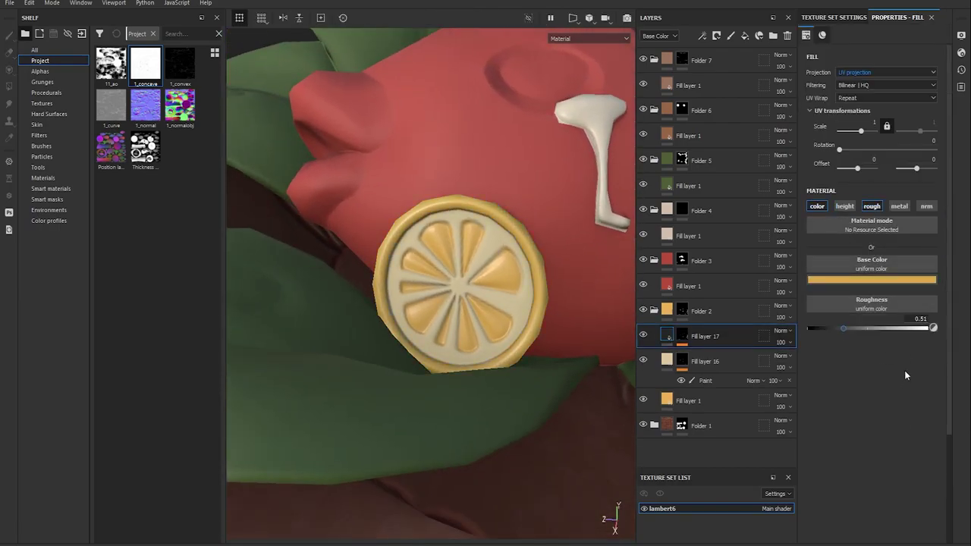
click(709, 400)
click(744, 36)
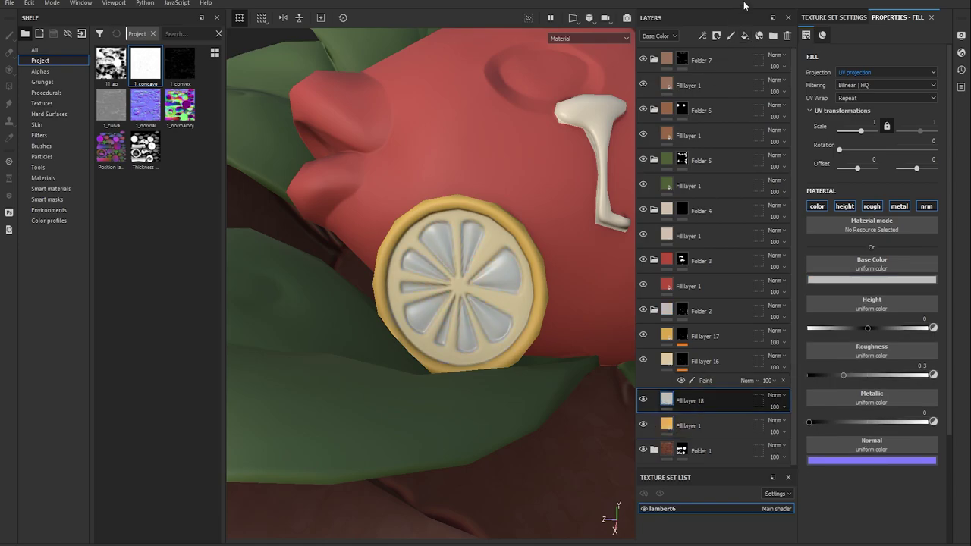
double_click(709, 401)
right_click(717, 381)
click(748, 324)
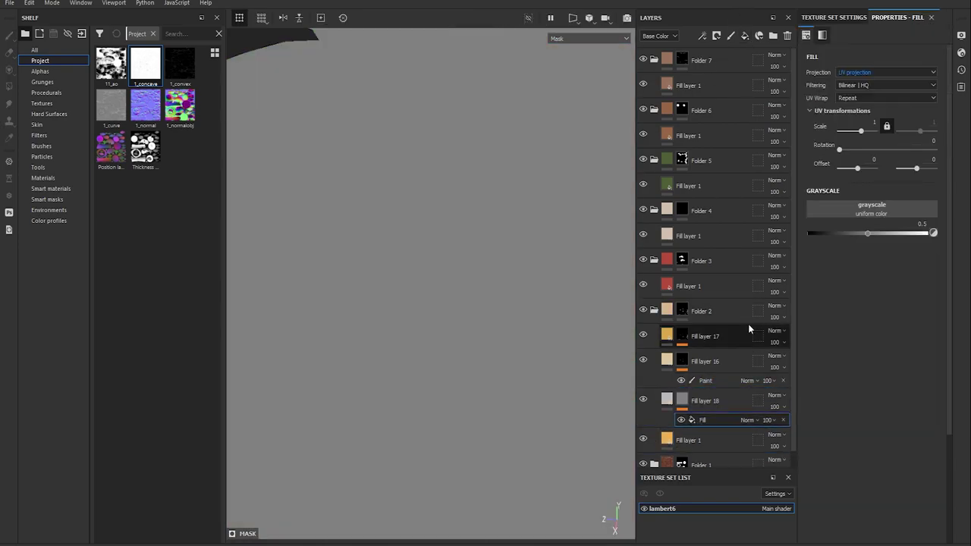
Use Messy Fibers 3 as the mask pattern at scale 26.53 with balance 0.25
click(47, 93)
click(193, 35)
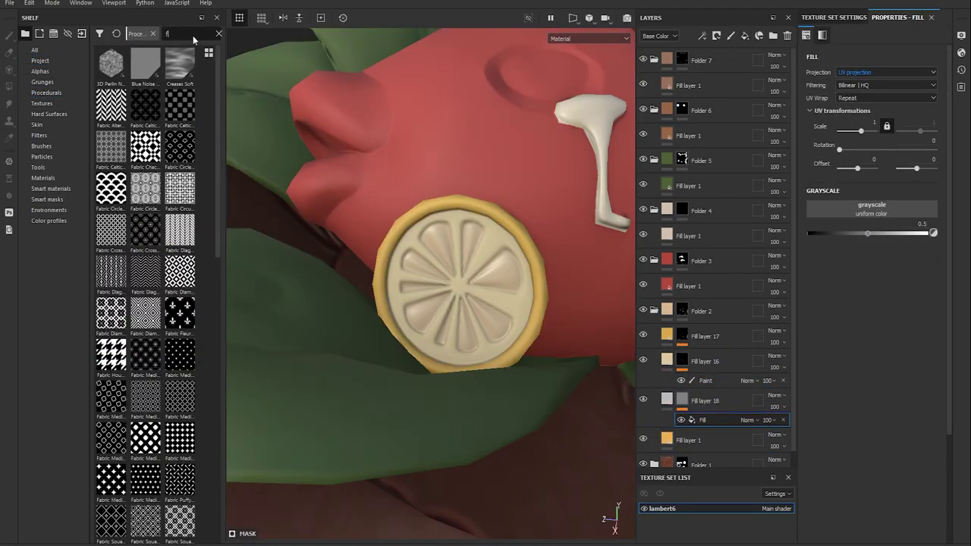
text(fibers)
drag(144, 104, 871, 209)
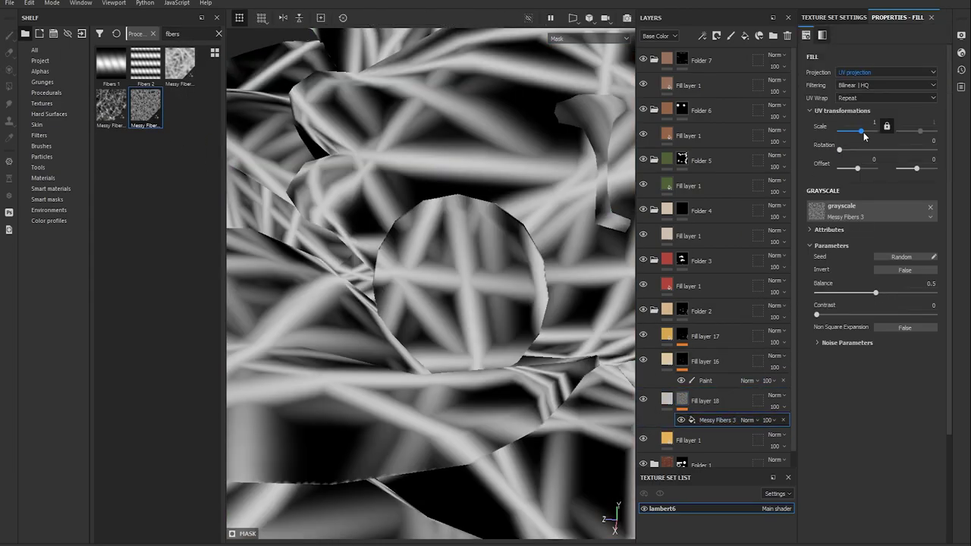
drag(863, 132, 868, 129)
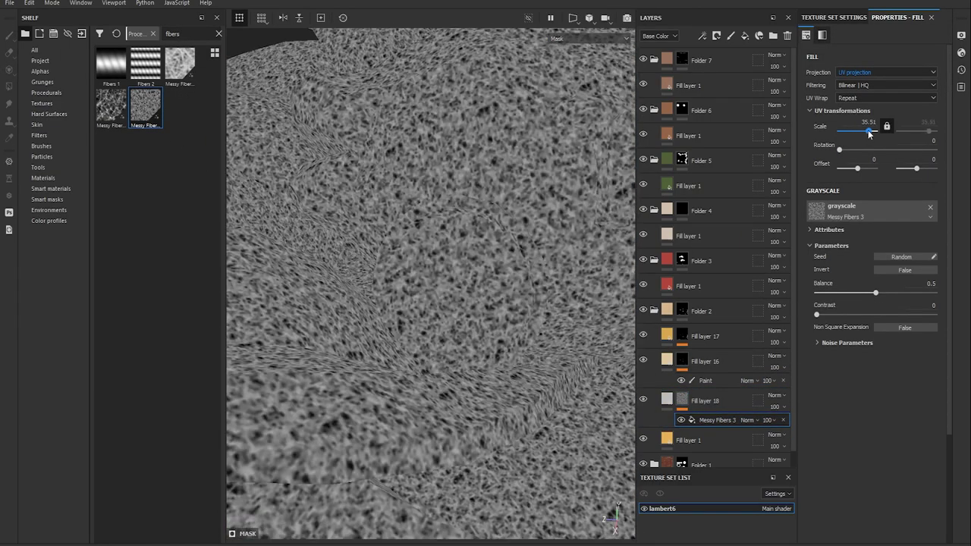
text(3)
key(Return)
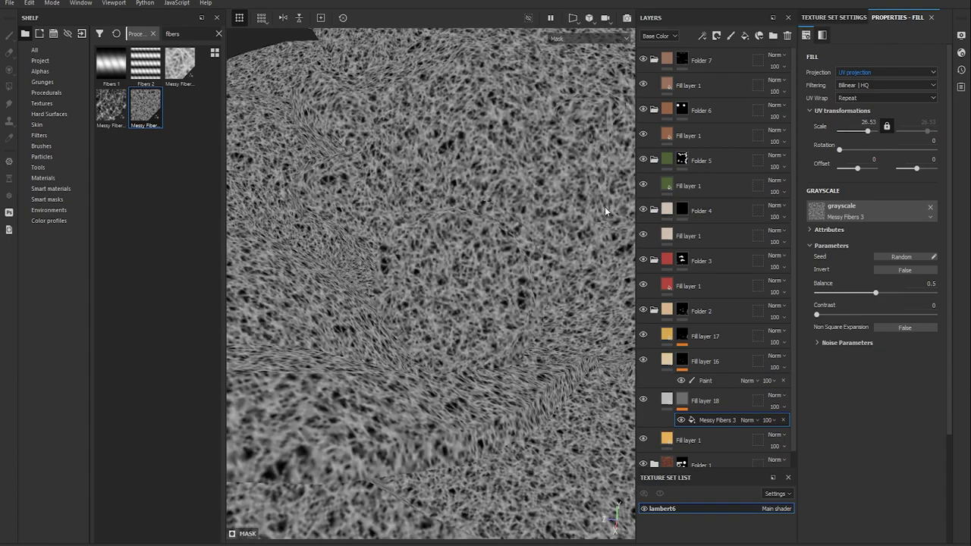
scroll(604, 206, up, 3)
drag(875, 293, 846, 296)
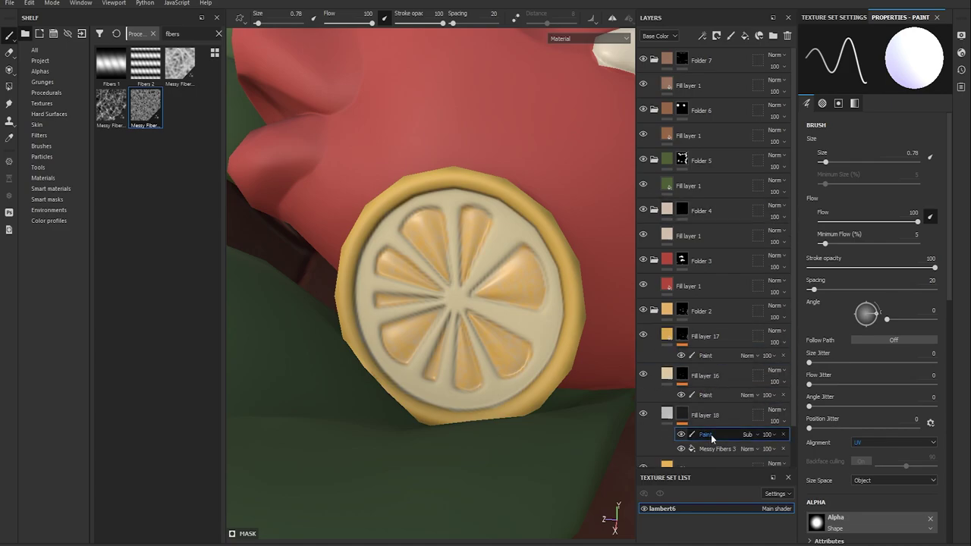
Add a Sharpen filter at intensity 0.3 to Fill layer 18's fiber mask
alt+click(681, 414)
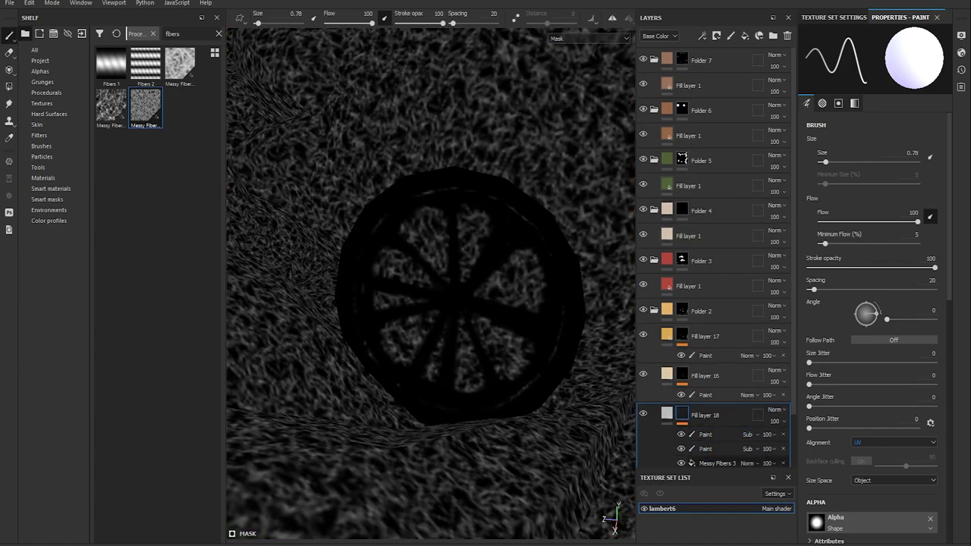
click(717, 462)
right_click(724, 409)
click(759, 311)
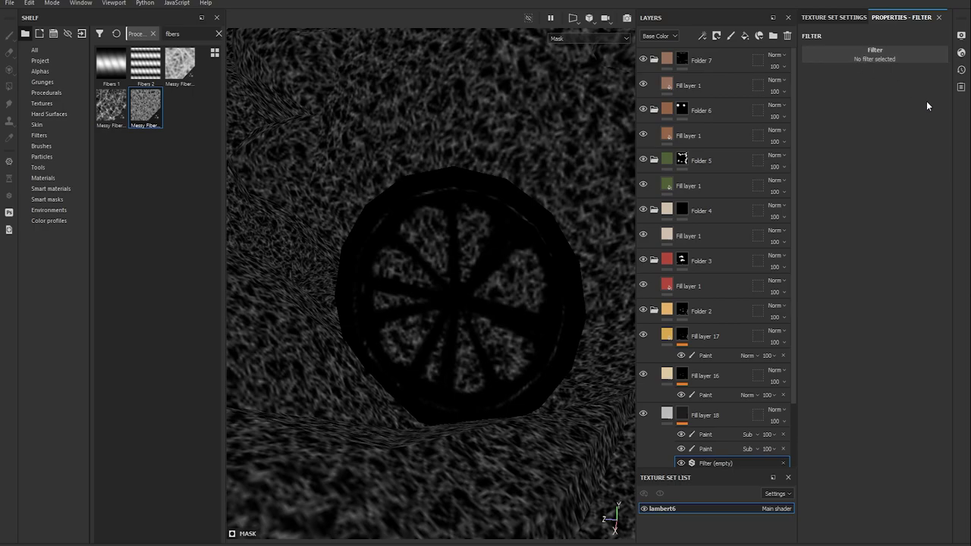
drag(841, 107, 824, 109)
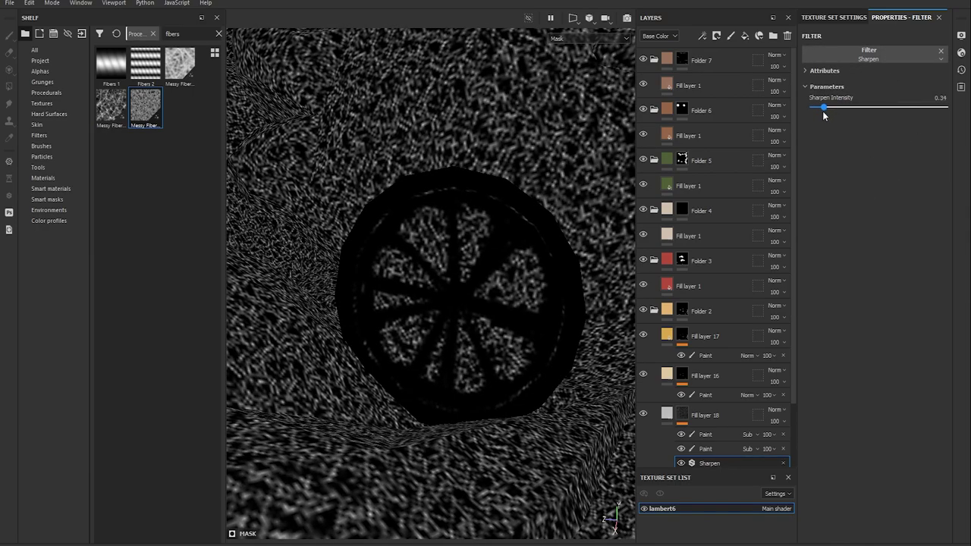
Enable height, set Linear Dodge blend and roughness about 0.5, then add Fill layer 19
click(667, 412)
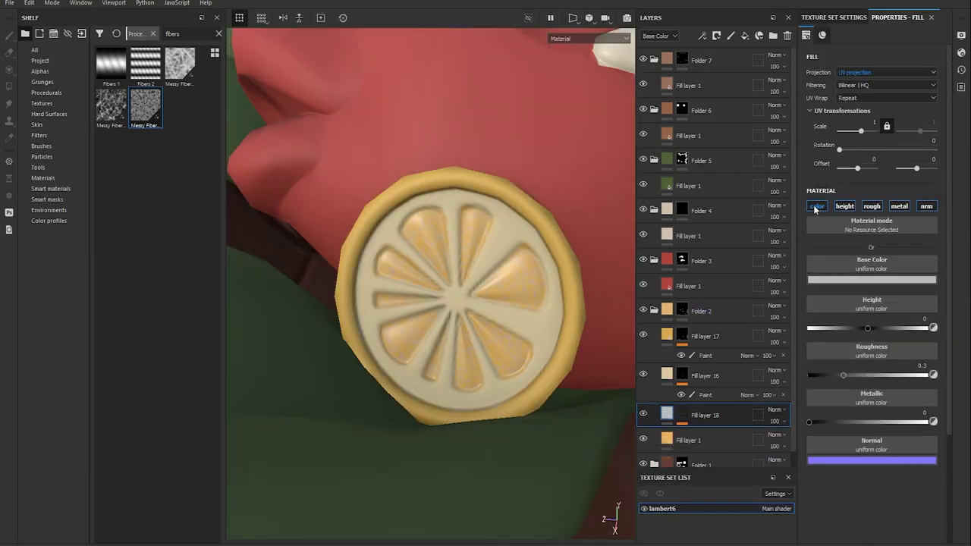
click(844, 205)
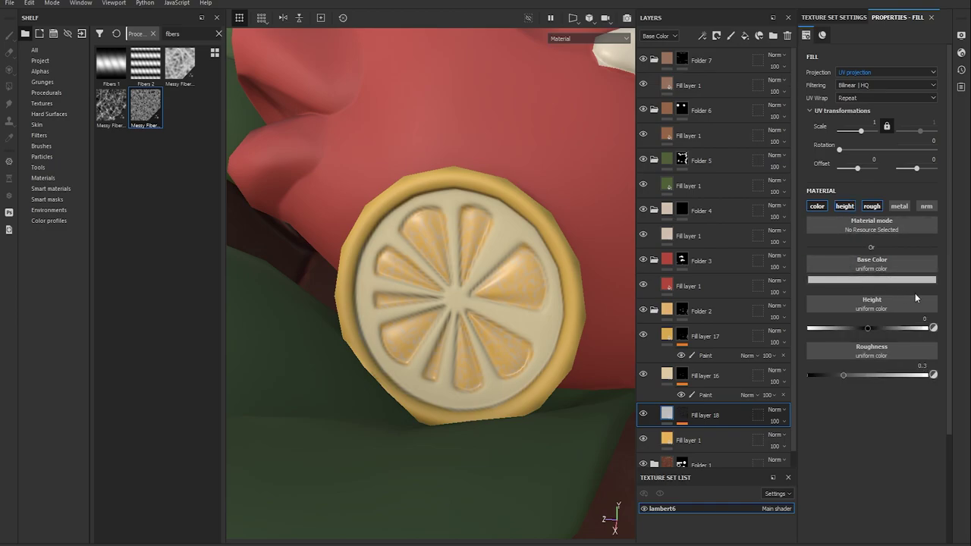
click(775, 409)
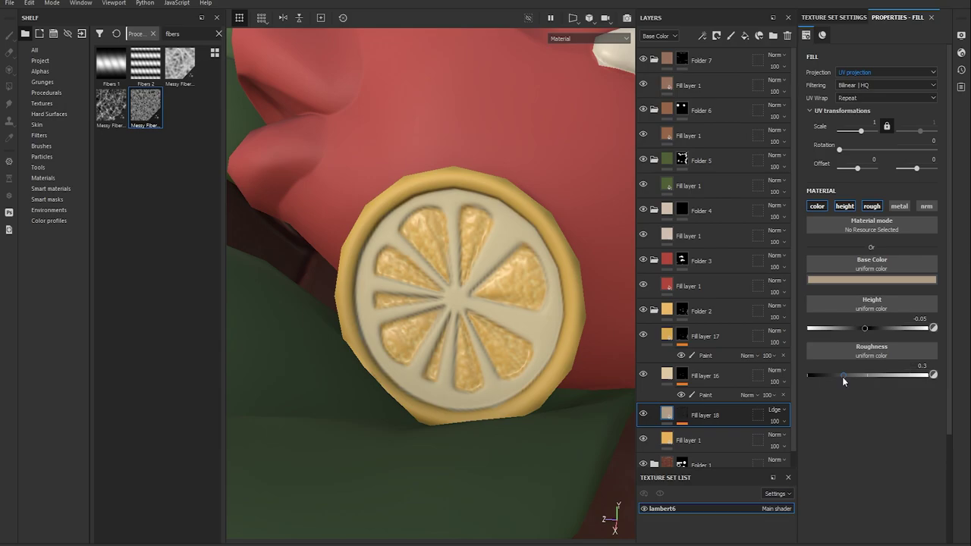
drag(842, 376, 866, 375)
mouse_move(486, 375)
alt+mouse_down()
mouse_move(569, 340)
mouse_move(468, 350)
mouse_move(524, 351)
alt+mouse_up()
click(744, 36)
Give Fill layer 19 a black mask with a fill effect and copy Fill layer 16's painted mask into it
click(716, 36)
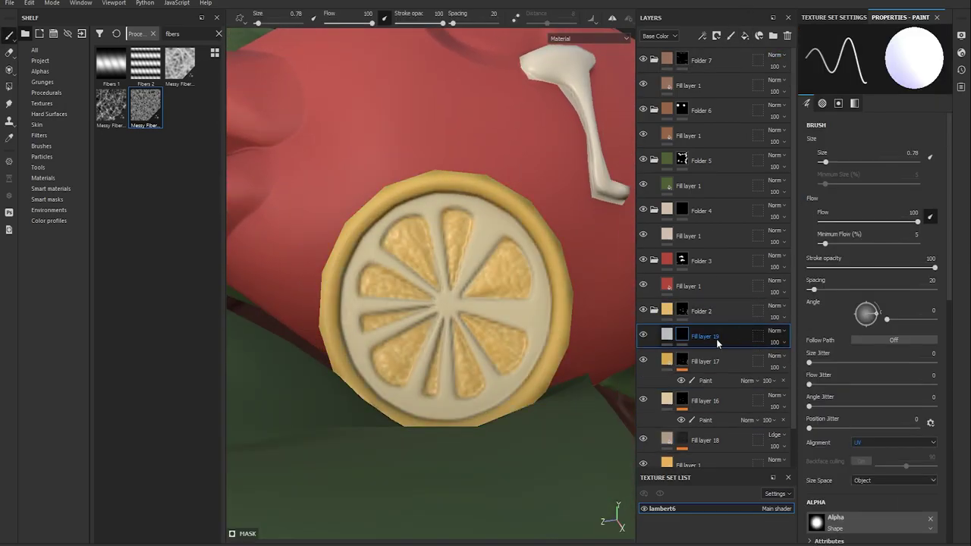
right_click(716, 338)
click(733, 360)
alt+click(682, 415)
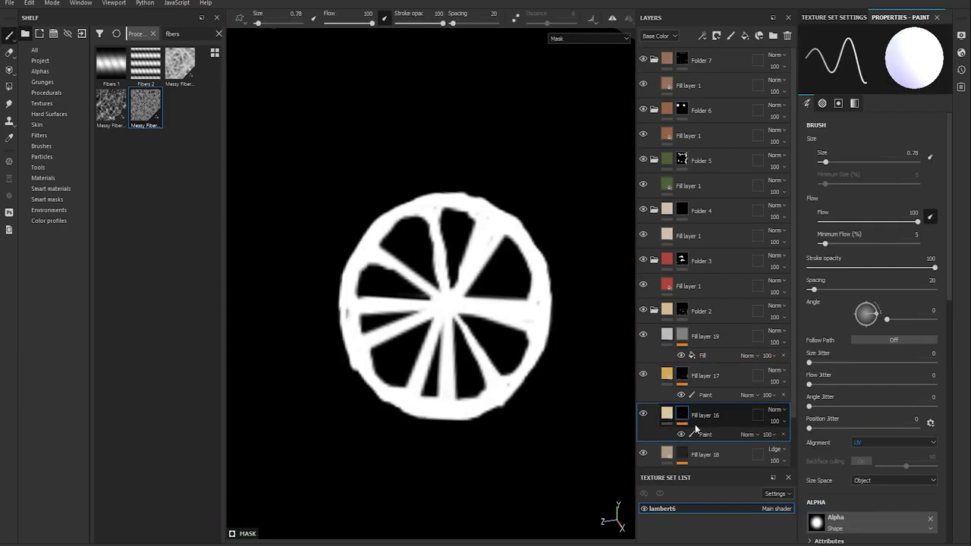
drag(695, 430, 701, 363)
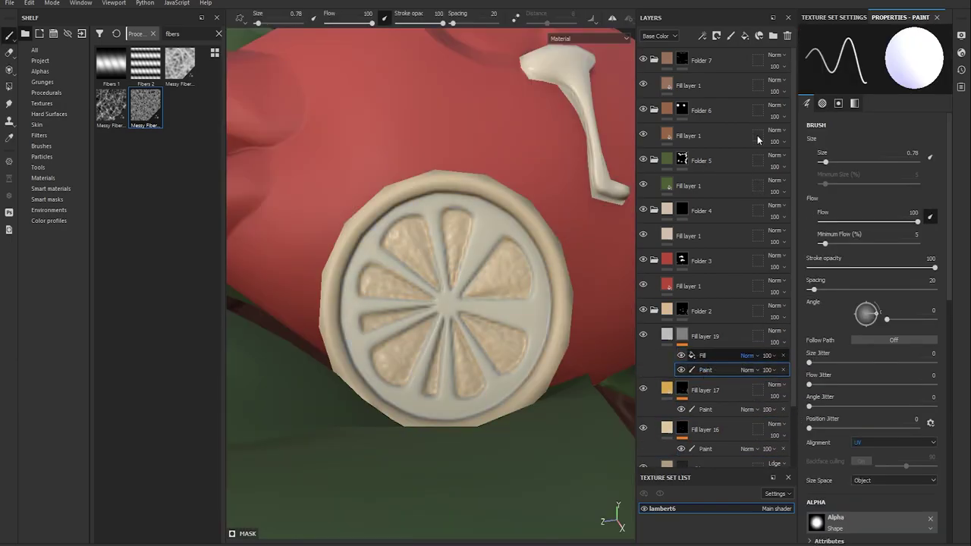
alt+click(682, 335)
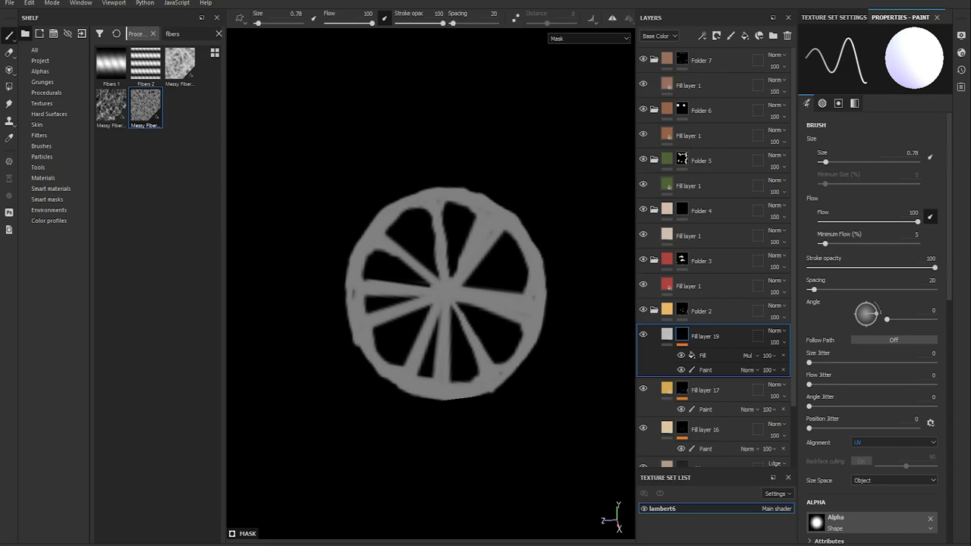
Set Fill layer 19's mask fill to White Noise at scale 5.35
text(wh noise)
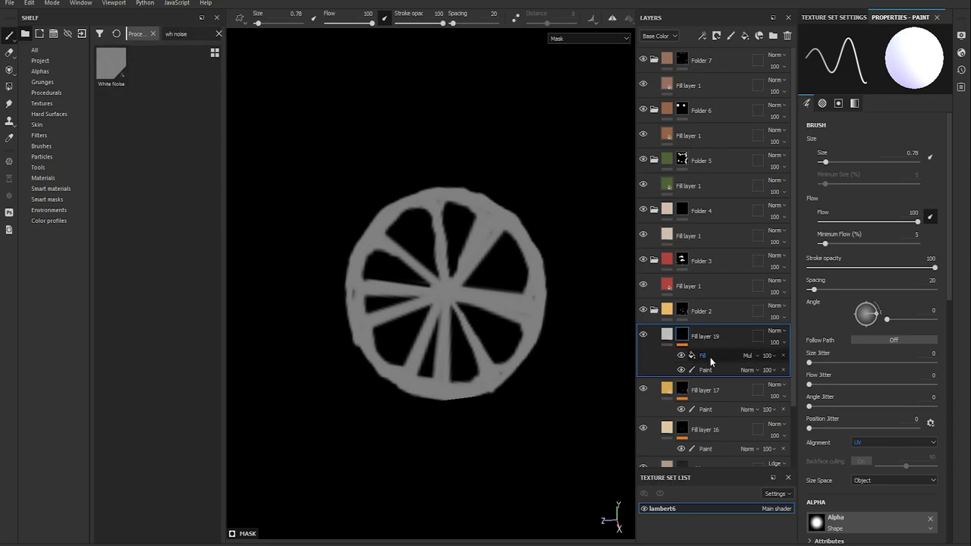
click(710, 363)
drag(110, 64, 872, 211)
drag(839, 131, 864, 130)
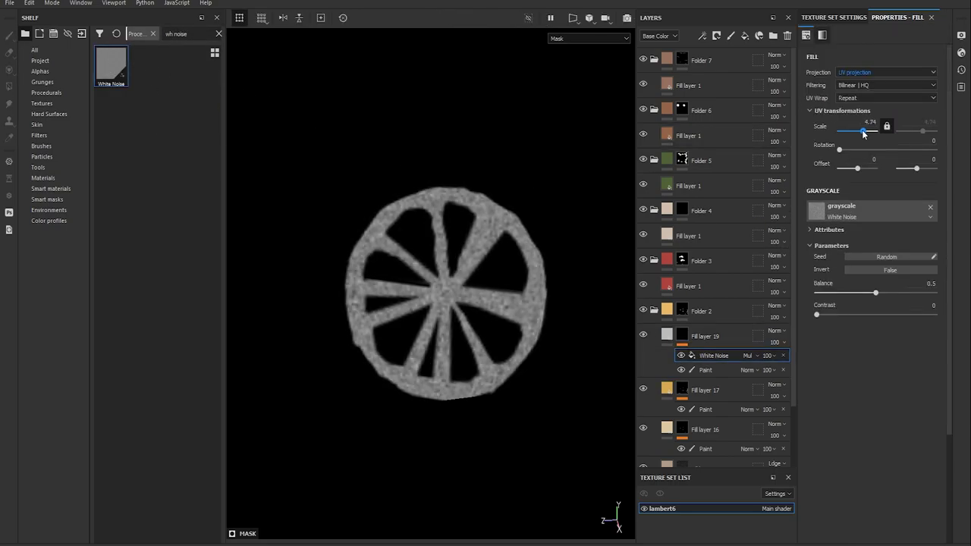
click(869, 121)
text(5.35)
key(Return)
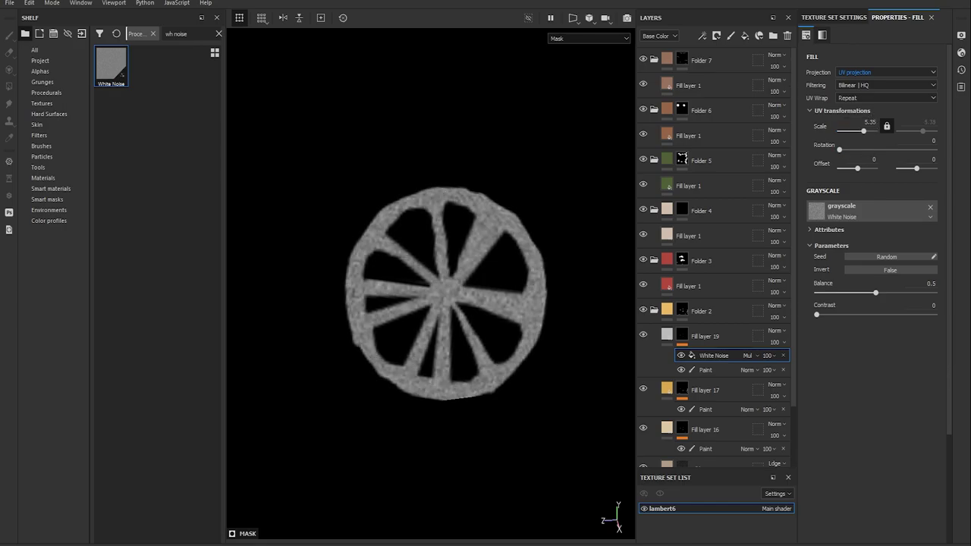
click(667, 334)
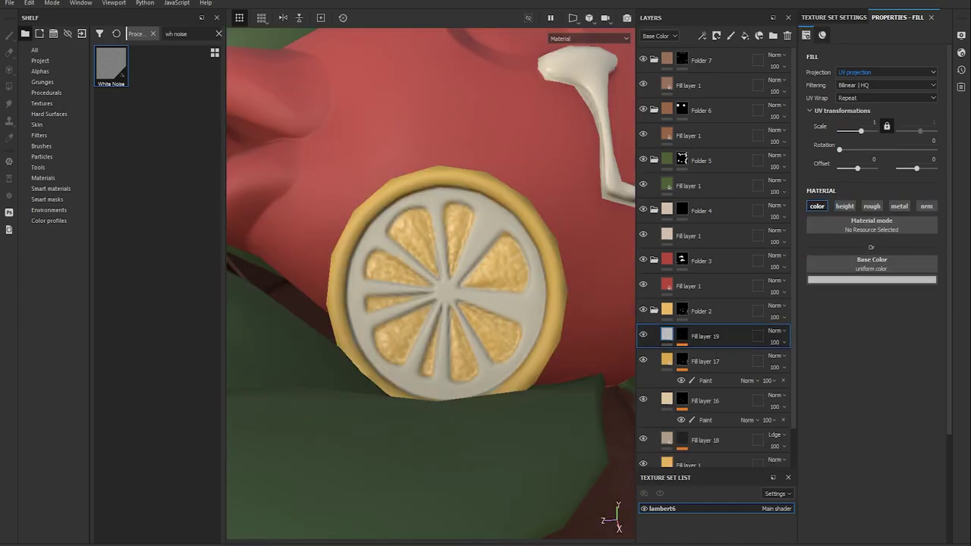
Add Fill layer 20 above Fill layer 19 with a black mask
alt+drag(467, 326, 522, 338)
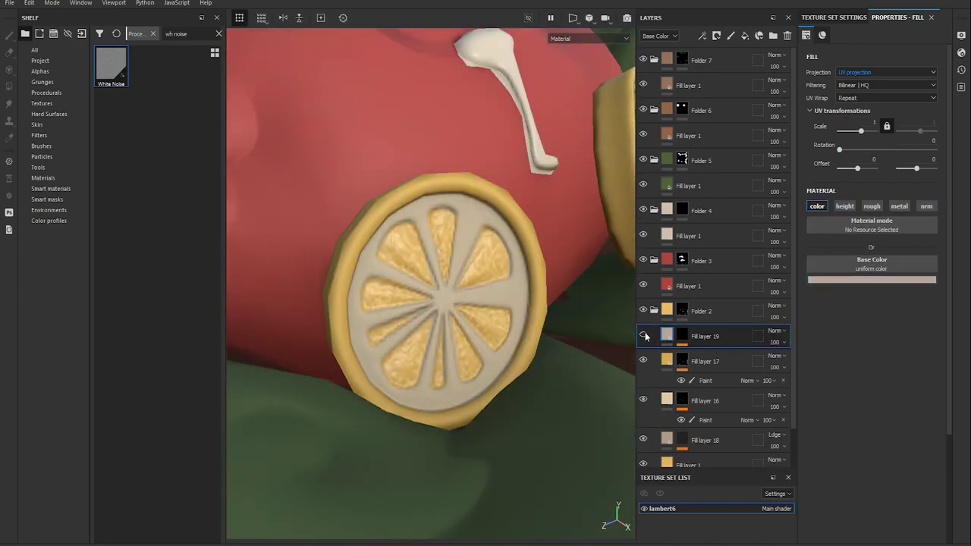
mouse_move(319, 379)
alt+mouse_down()
mouse_move(362, 399)
mouse_move(425, 364)
alt+mouse_up()
click(744, 36)
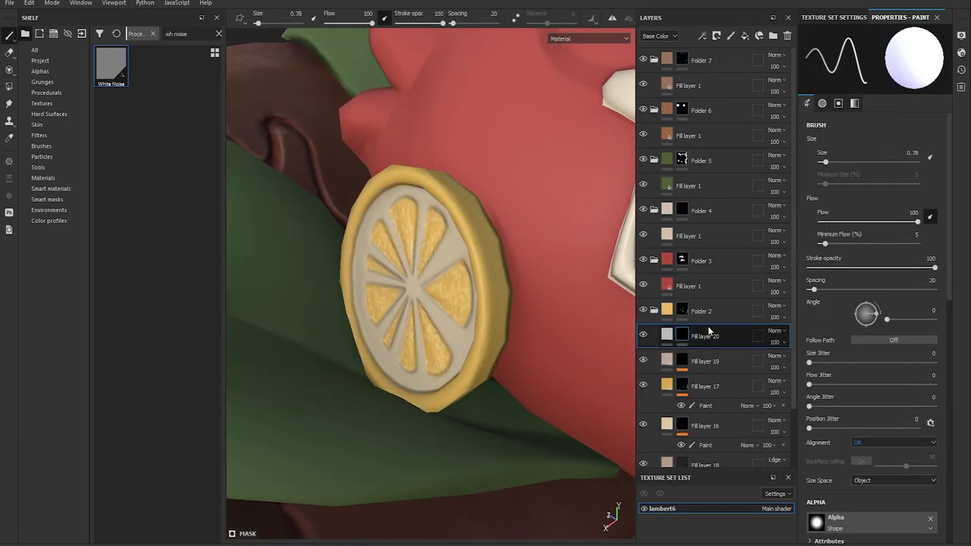
click(706, 405)
alt+click(682, 425)
Copy Fill layer 17's rim mask into Fill layer 20 and add White Noise at balance 0.13
alt+click(682, 386)
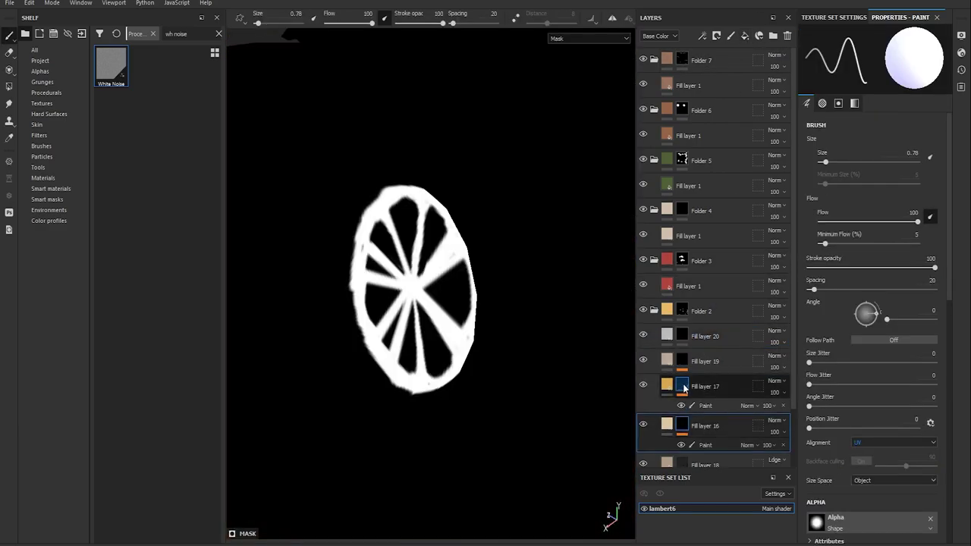
click(701, 406)
ctrl+drag(702, 406, 691, 343)
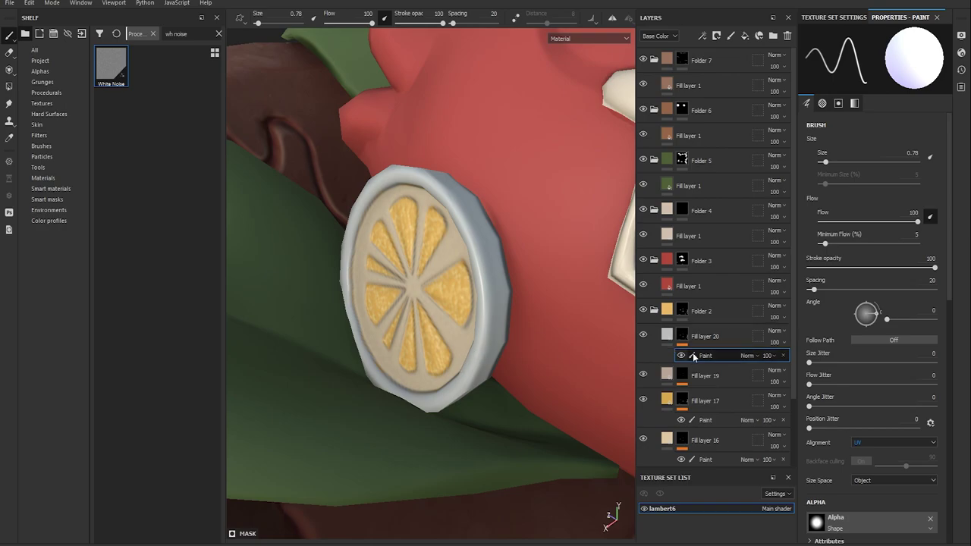
drag(111, 66, 864, 212)
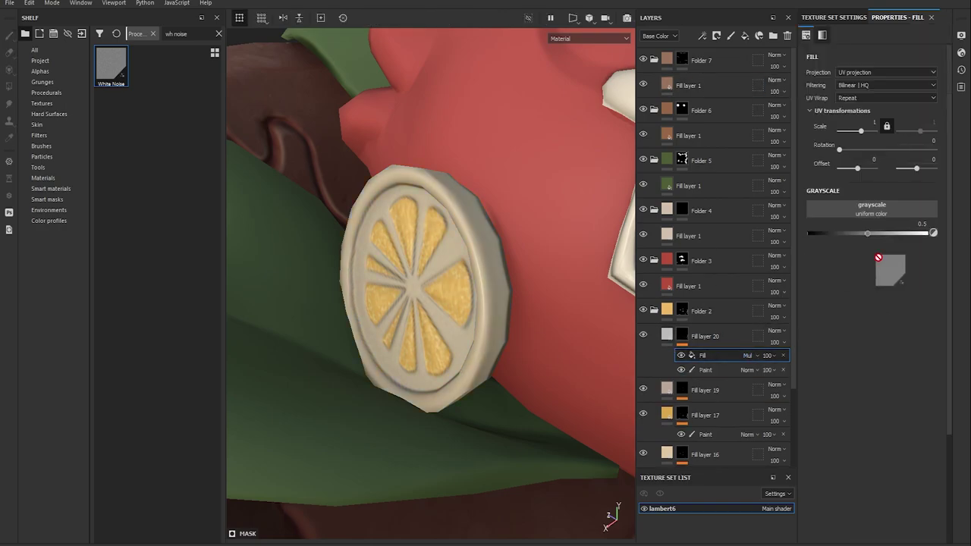
drag(875, 292, 922, 292)
Add a Levels adjustment to the speckle mask and set Fill layer 20 to Linear Dodge
click(669, 334)
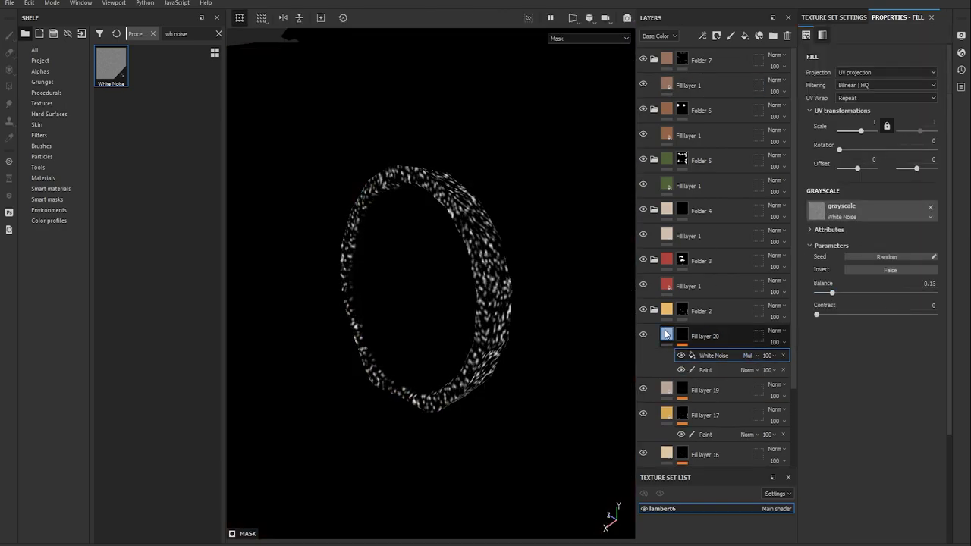
right_click(682, 334)
click(719, 331)
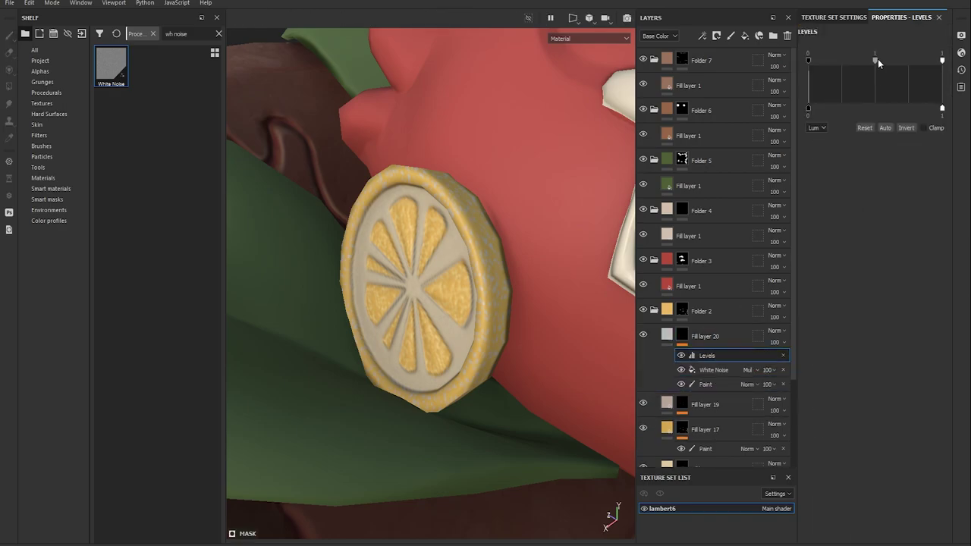
click(699, 337)
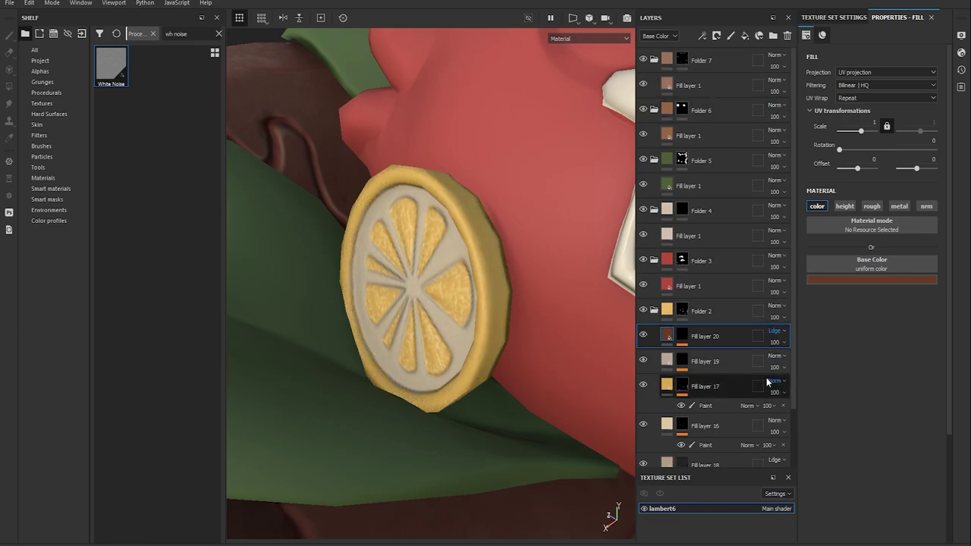
click(775, 330)
click(769, 186)
Add masked Fill layer 21 and set the brush size to 6.48 while viewing the coins
click(745, 35)
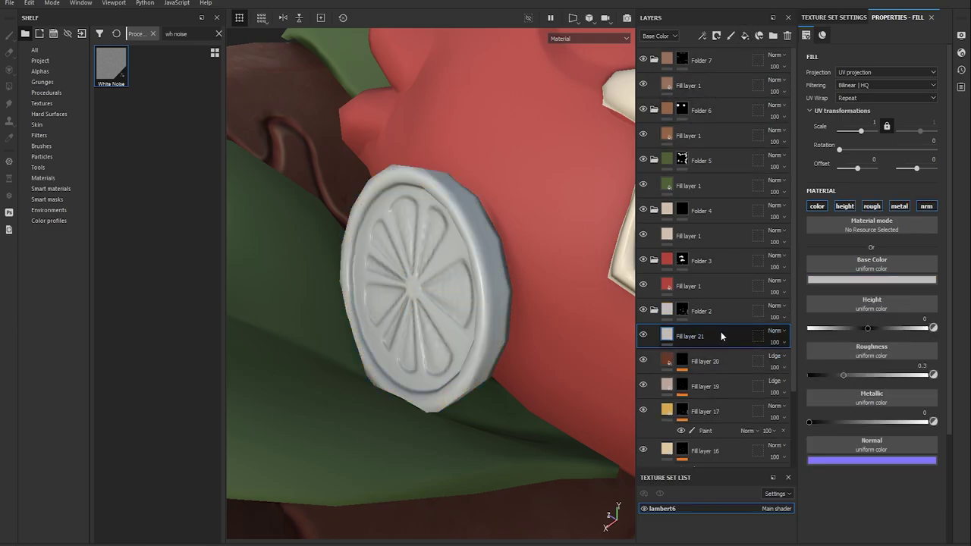
click(758, 35)
alt+drag(425, 303, 514, 314)
ctrl+right_drag(513, 314, 531, 314)
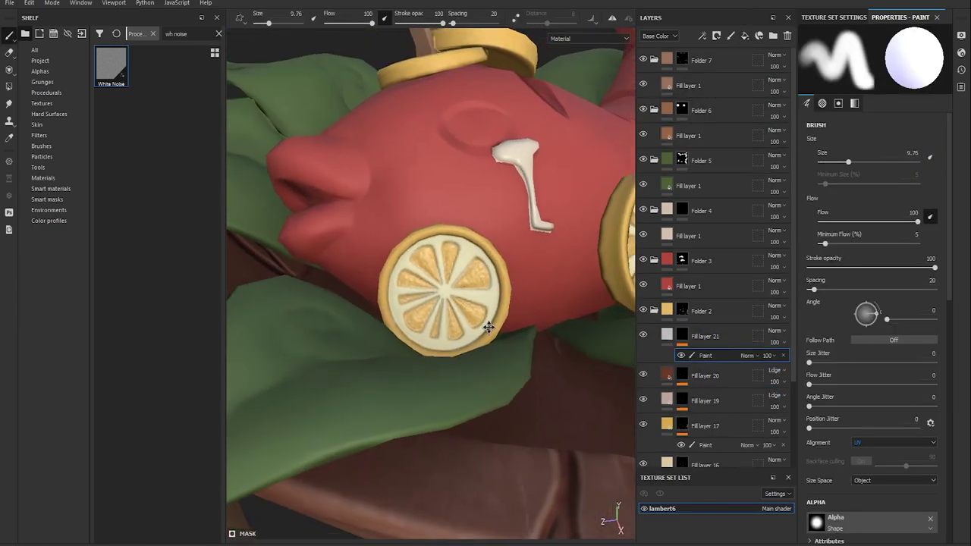
alt+drag(531, 314, 414, 317)
mouse_move(508, 307)
alt+mouse_down()
mouse_move(395, 318)
mouse_move(531, 235)
alt+mouse_up()
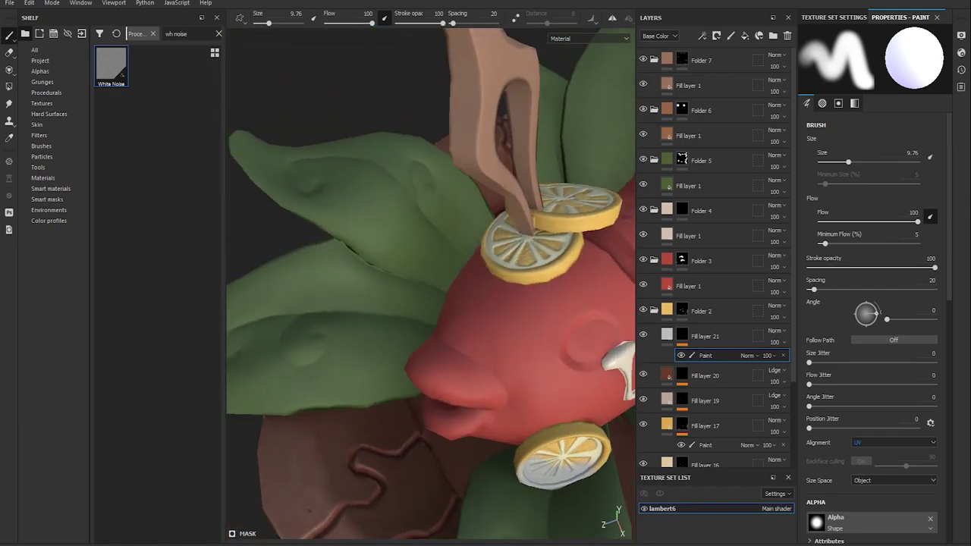
ctrl+right_drag(531, 235, 513, 236)
key(F2)
scroll(491, 193, up, 3)
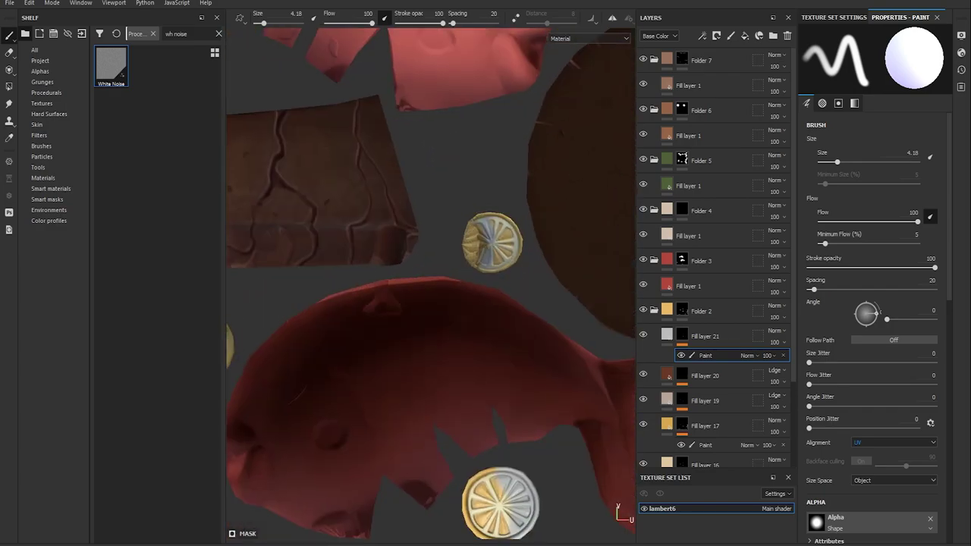
scroll(492, 193, up, 2)
ctrl+right_drag(484, 194, 492, 193)
Orbit around the pinned coin, the red fish and the lemon wheel
key(F3)
alt+drag(520, 217, 470, 228)
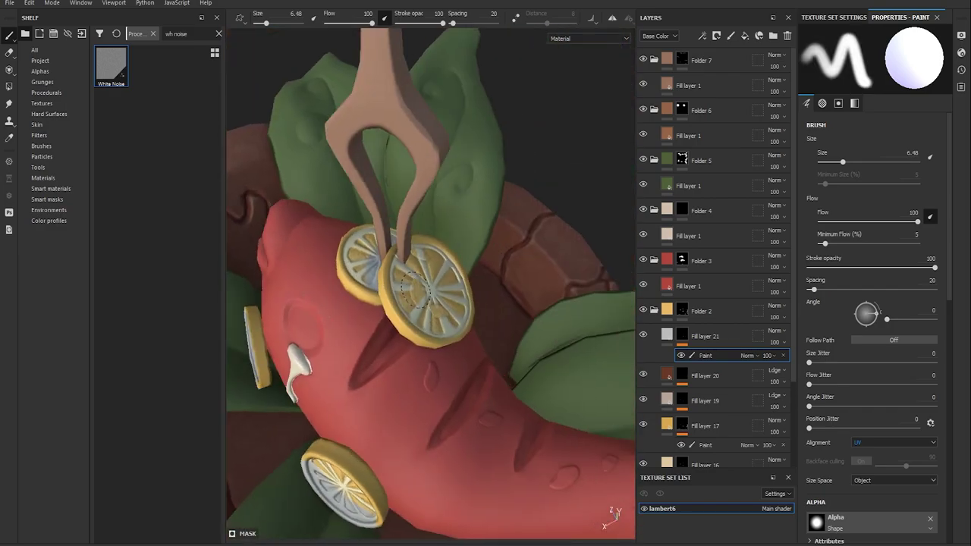
ctrl+right_drag(455, 227, 448, 228)
scroll(451, 220, up, 2)
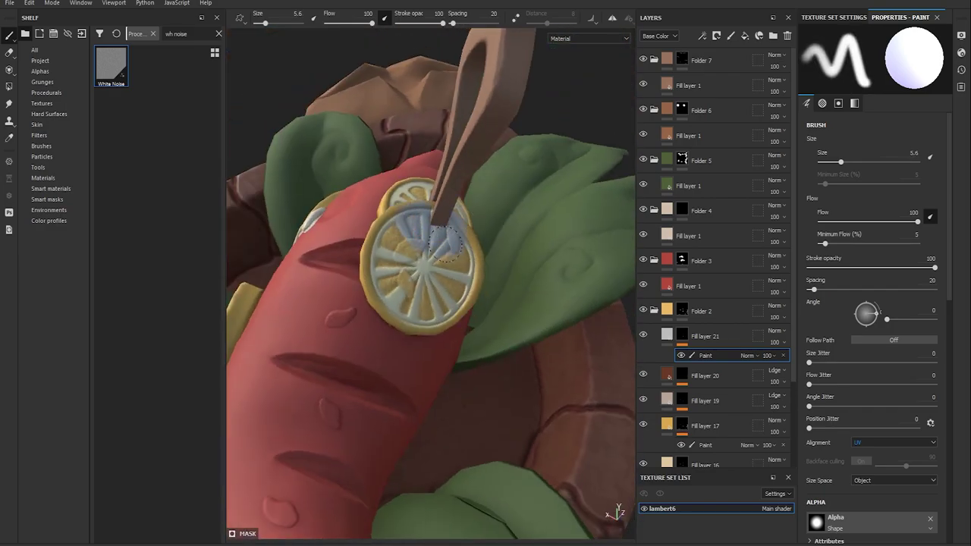
scroll(447, 242, down, 2)
mouse_move(447, 243)
alt+mouse_down()
mouse_move(540, 322)
mouse_move(416, 325)
mouse_move(599, 391)
alt+mouse_up()
mouse_move(483, 368)
alt+mouse_down()
mouse_move(537, 258)
mouse_move(524, 201)
alt+mouse_up()
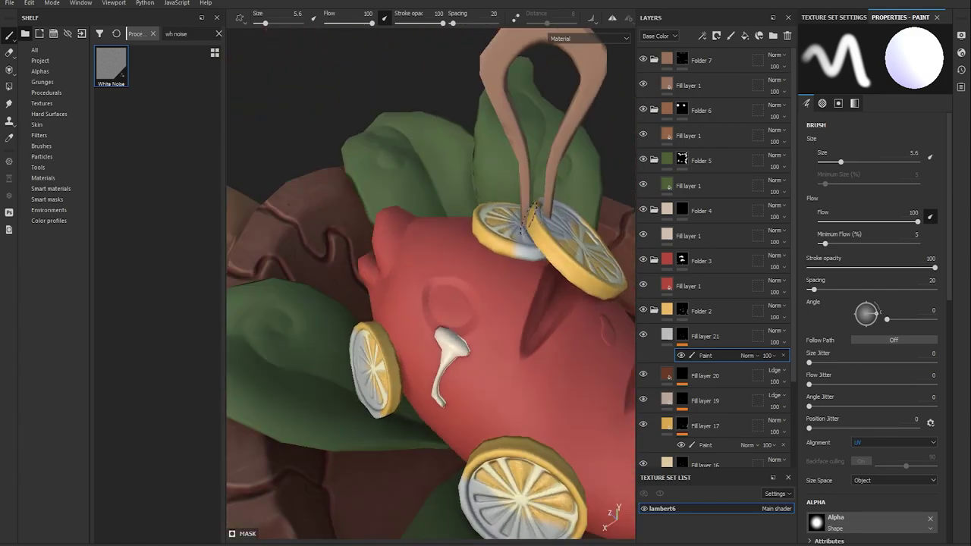
mouse_move(531, 257)
alt+mouse_down()
mouse_move(483, 354)
mouse_move(531, 327)
alt+mouse_up()
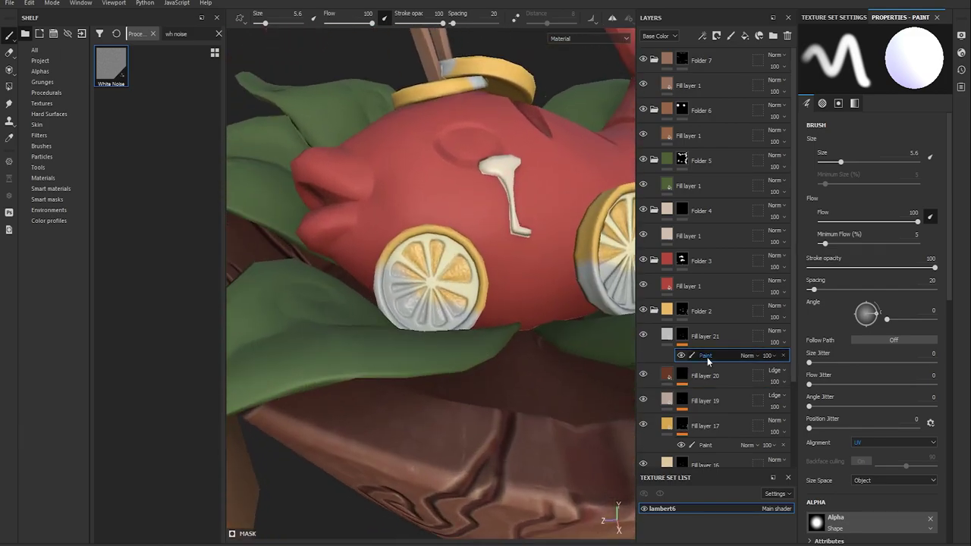
Remove the Blur filter, make Fill layer 21 orange Darken at 40 opacity, then add Fill layer 22
click(880, 51)
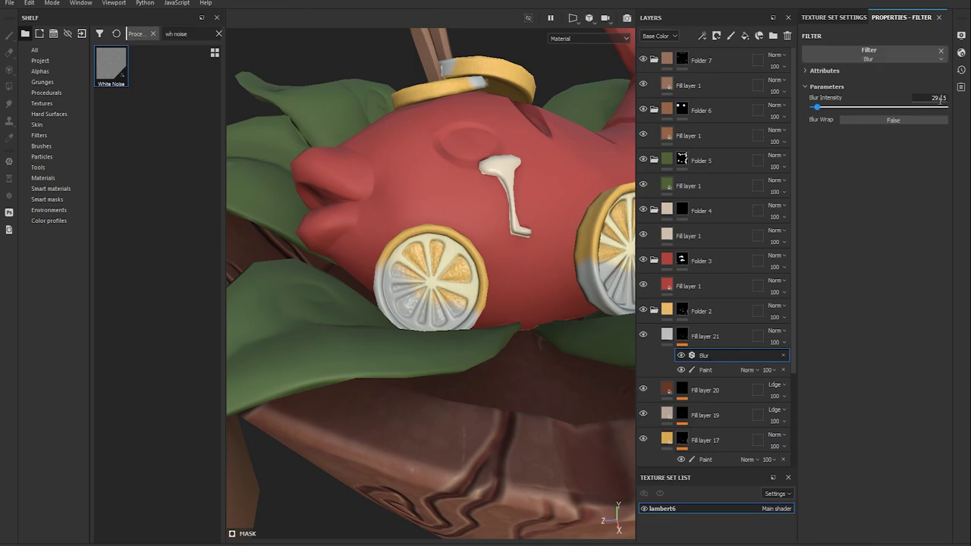
key(ctrl+z)
key(ctrl+z)
key(ctrl+z)
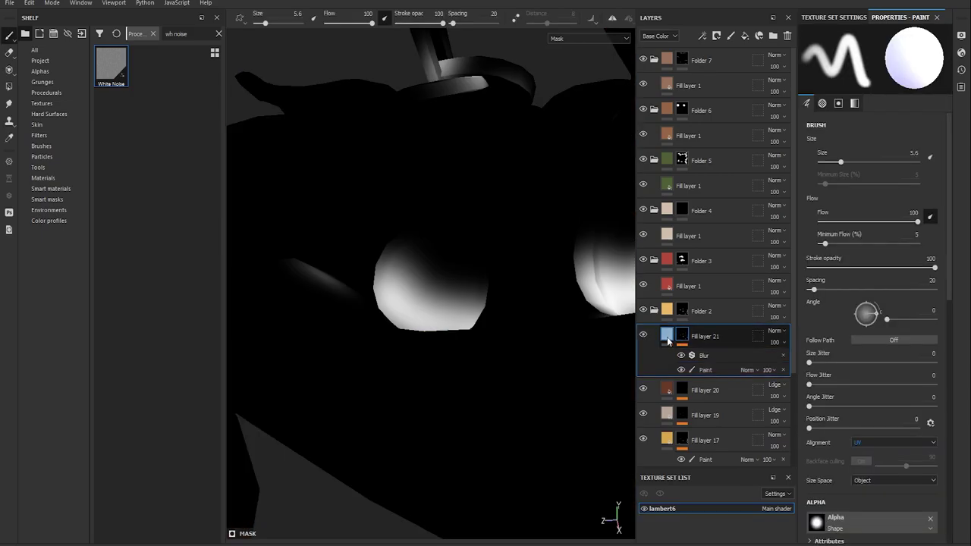
key(ctrl+z)
key(ctrl+z)
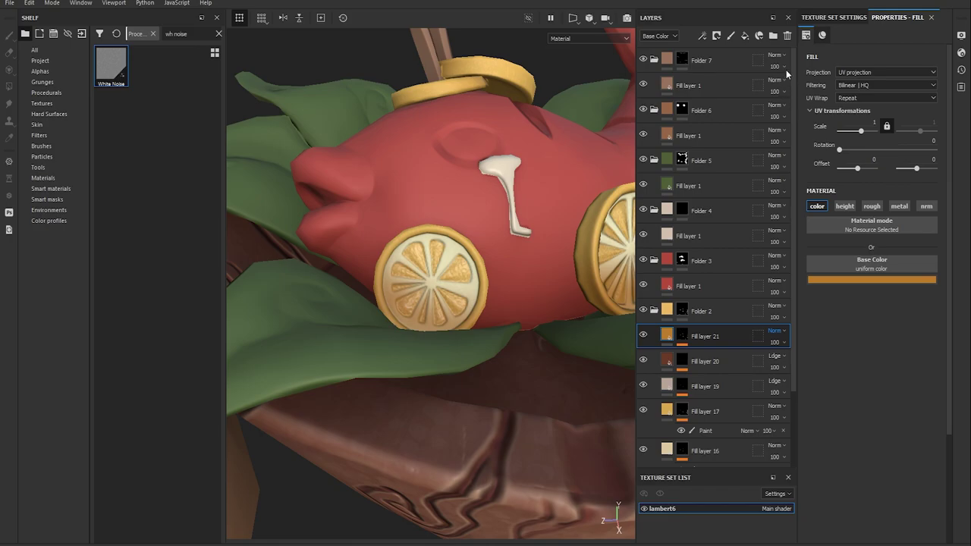
key(ctrl+z)
text(40)
key(Return)
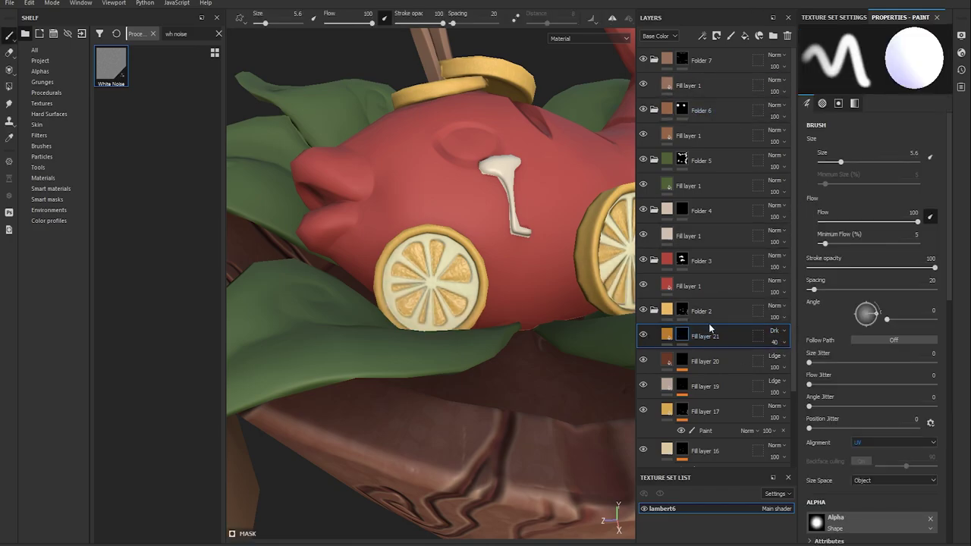
click(744, 36)
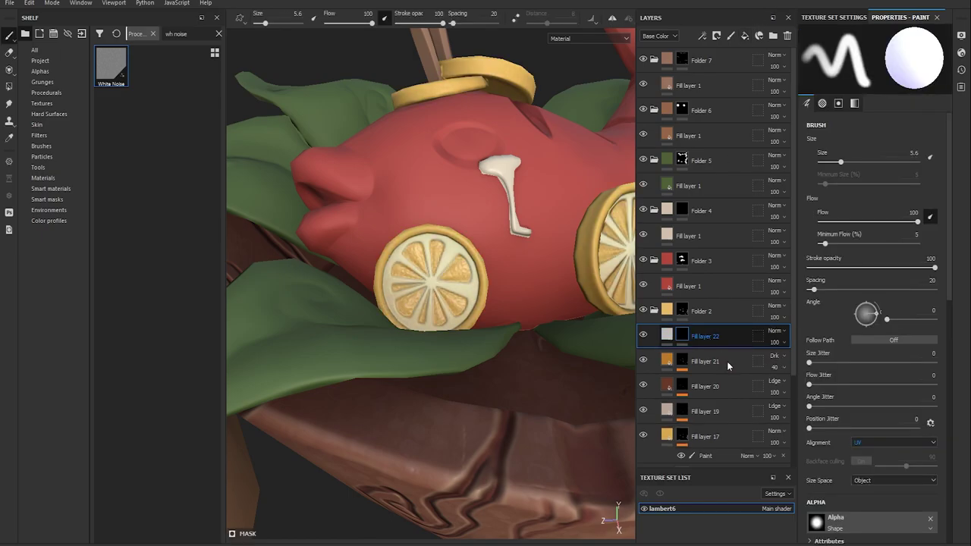
Give Fill layer 22 a black mask and polygon-fill the lemon rims in the UV view
click(705, 355)
key(4)
scroll(489, 286, up, 3)
scroll(474, 264, up, 1)
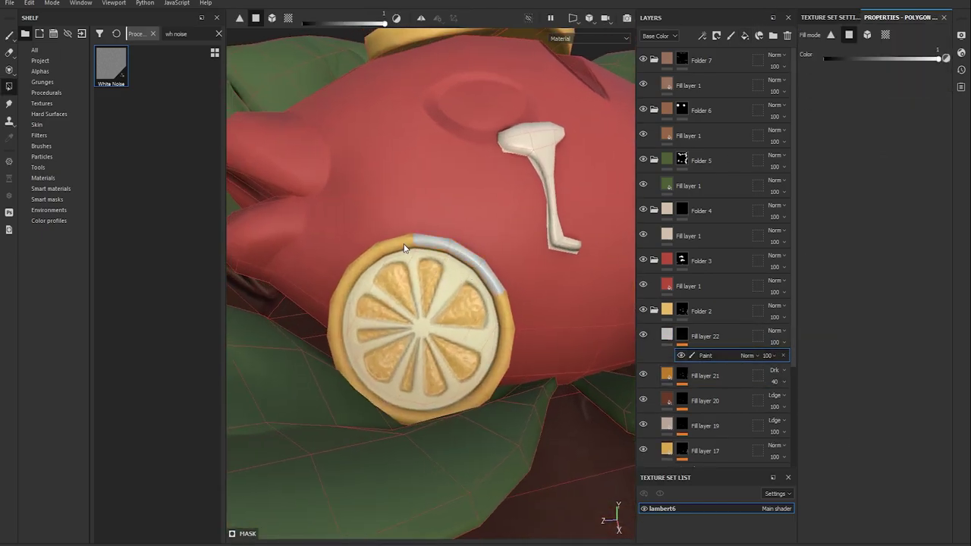
key(F2)
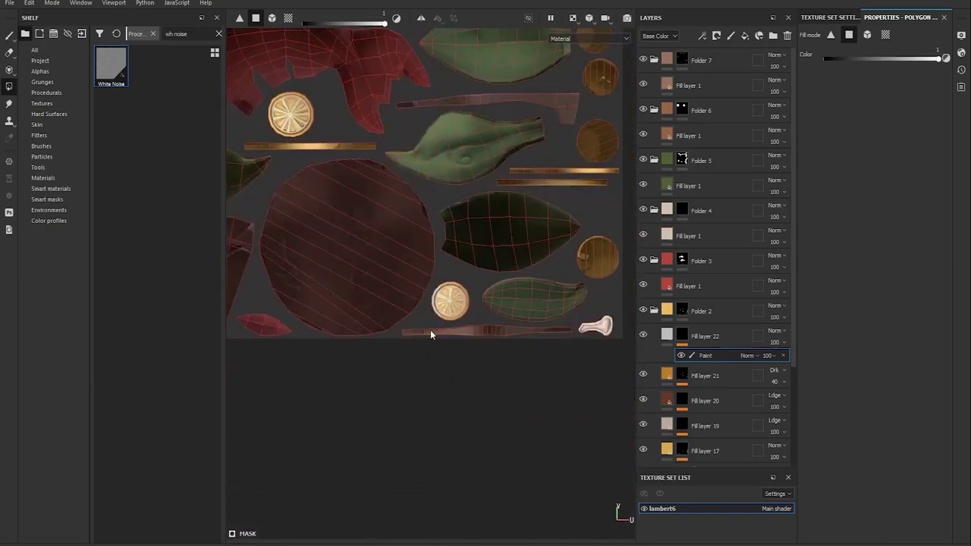
scroll(431, 228, down, 3)
scroll(431, 206, down, 3)
scroll(448, 263, up, 3)
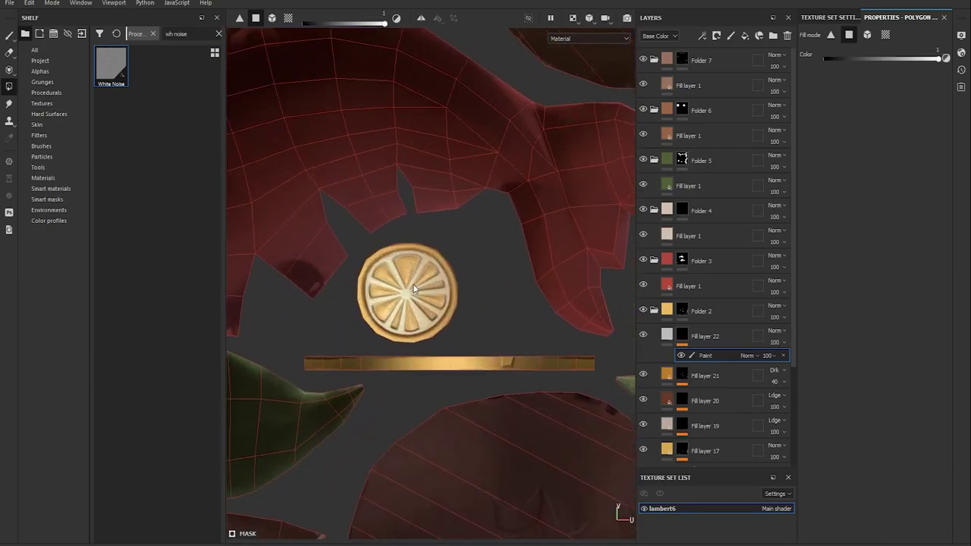
scroll(413, 284, up, 2)
scroll(504, 290, down, 3)
scroll(416, 236, up, 3)
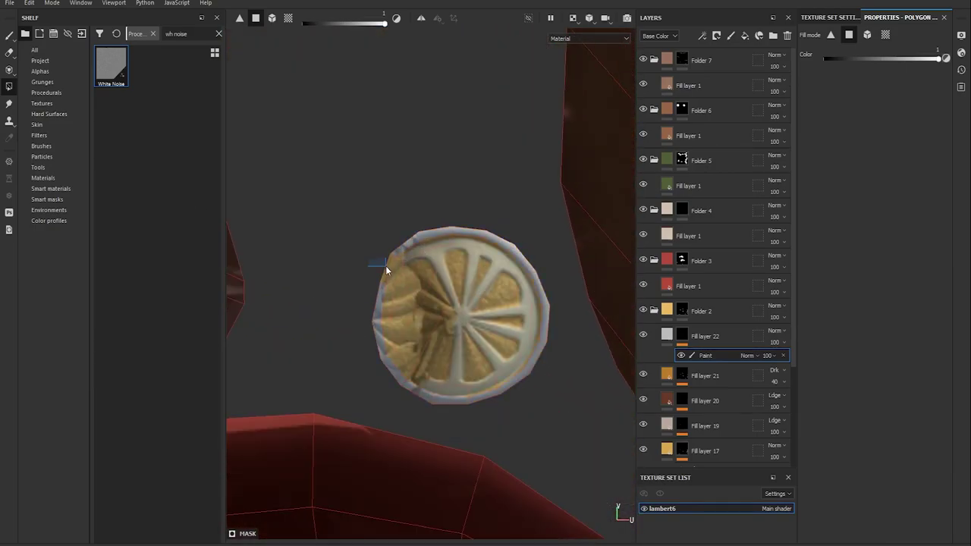
scroll(552, 218, down, 3)
scroll(528, 336, up, 3)
scroll(476, 318, down, 4)
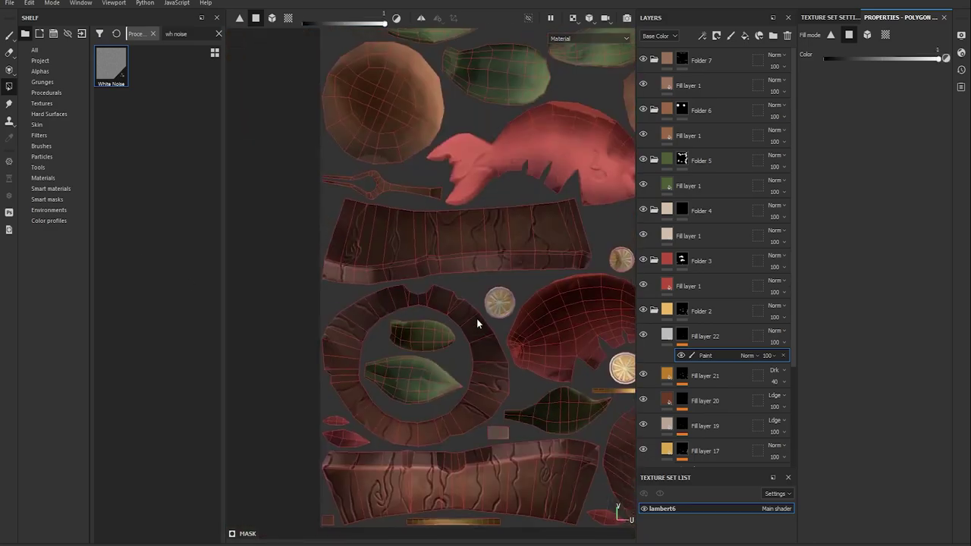
scroll(476, 318, up, 3)
Tint Fill layer 22 pink at 40% opacity and check the lemon slice rims in 3D
click(705, 336)
key(F2)
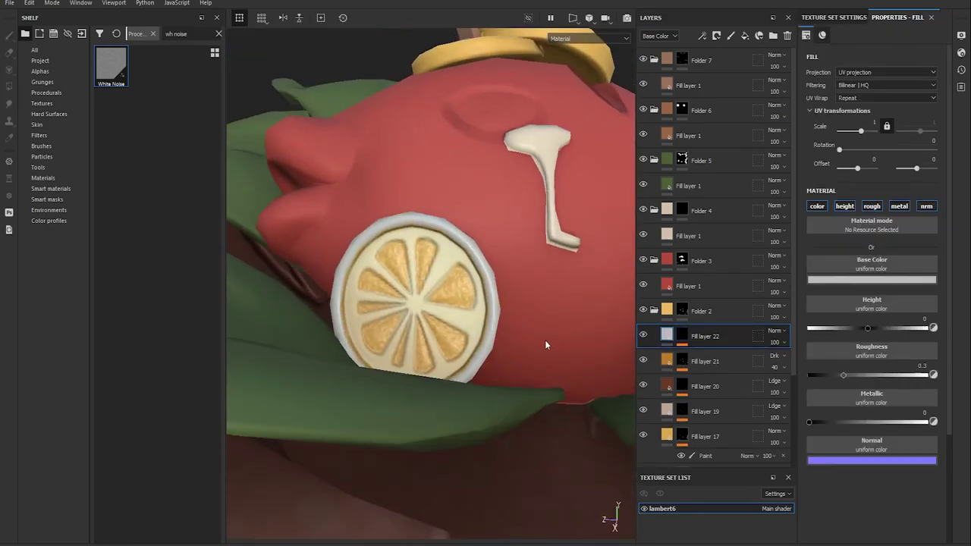
alt+drag(544, 345, 445, 351)
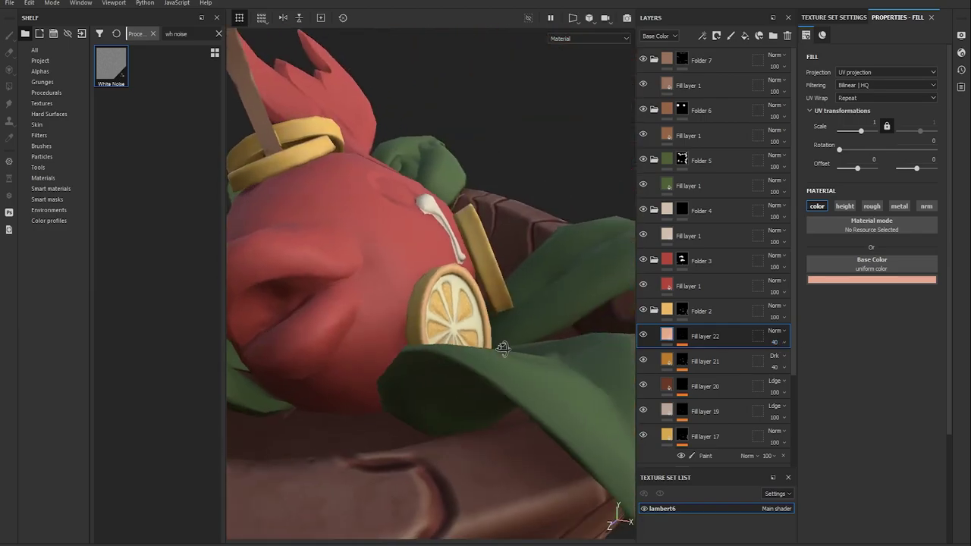
alt+drag(531, 319, 430, 352)
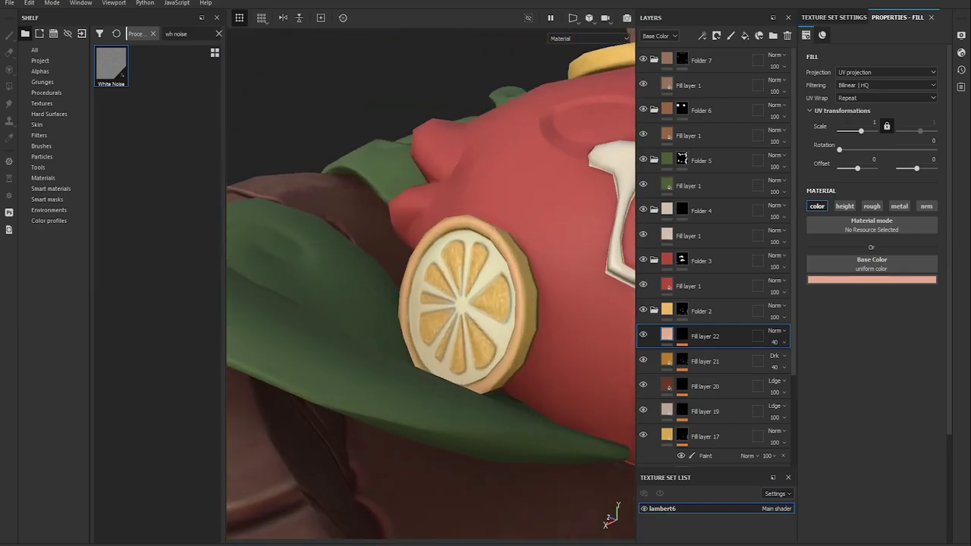
Add Fill layer 23 with a black mask driven by the convex map, tightened with Levels
click(745, 36)
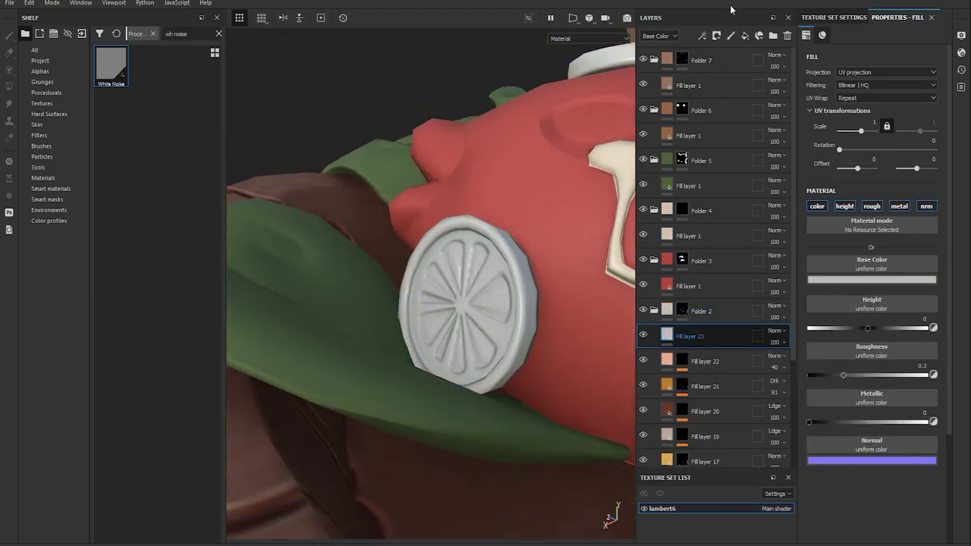
click(716, 36)
right_click(682, 333)
click(722, 405)
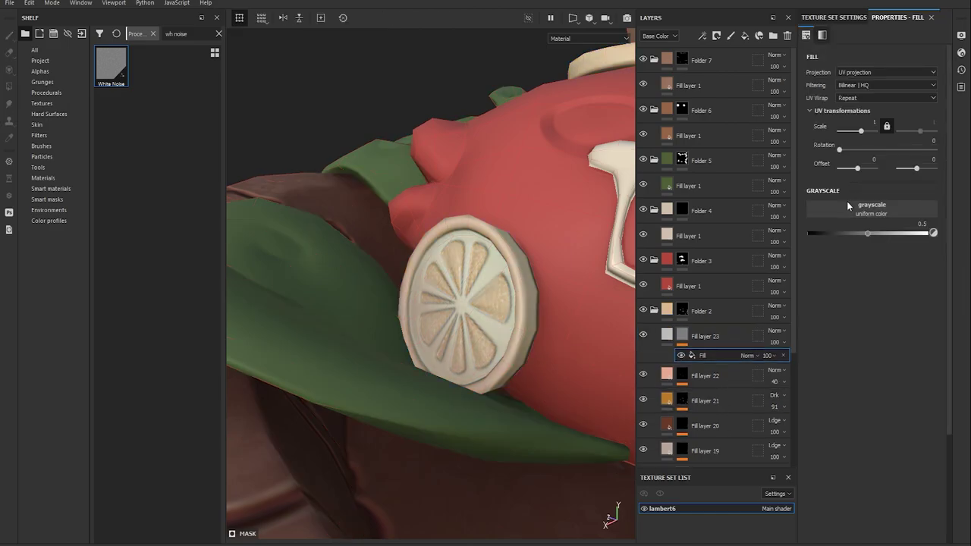
click(39, 61)
drag(831, 213, 842, 217)
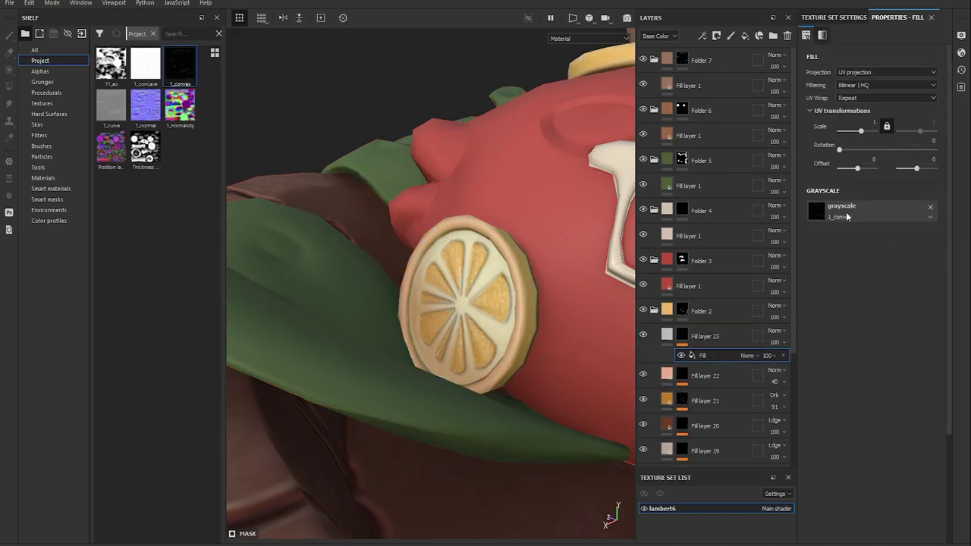
right_click(682, 334)
click(720, 395)
mouse_move(875, 60)
mouse_down()
mouse_move(812, 62)
mouse_move(823, 60)
mouse_up()
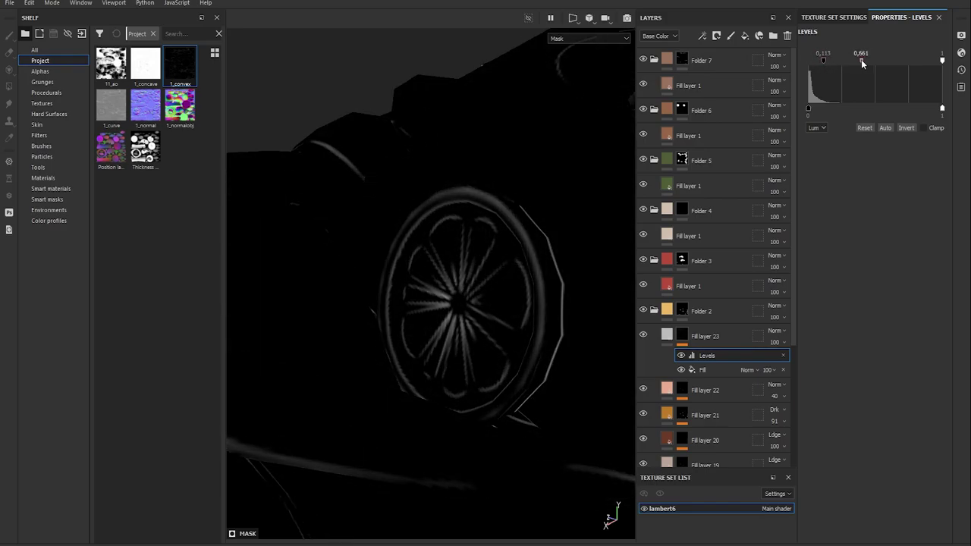
Make Fill layer 23 pale yellow with roughness about 0.24 in Linear Dodge blending
click(667, 334)
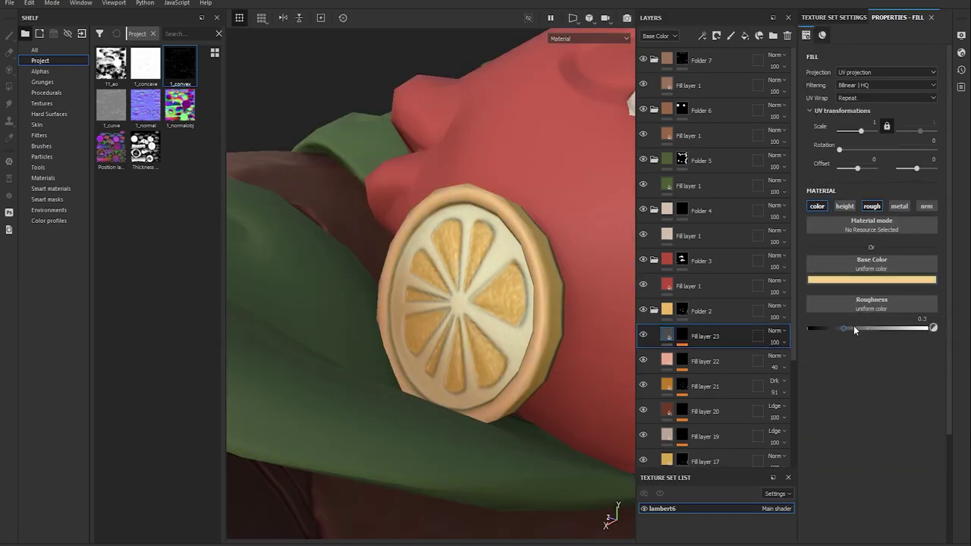
drag(853, 328, 836, 327)
alt+drag(489, 373, 643, 336)
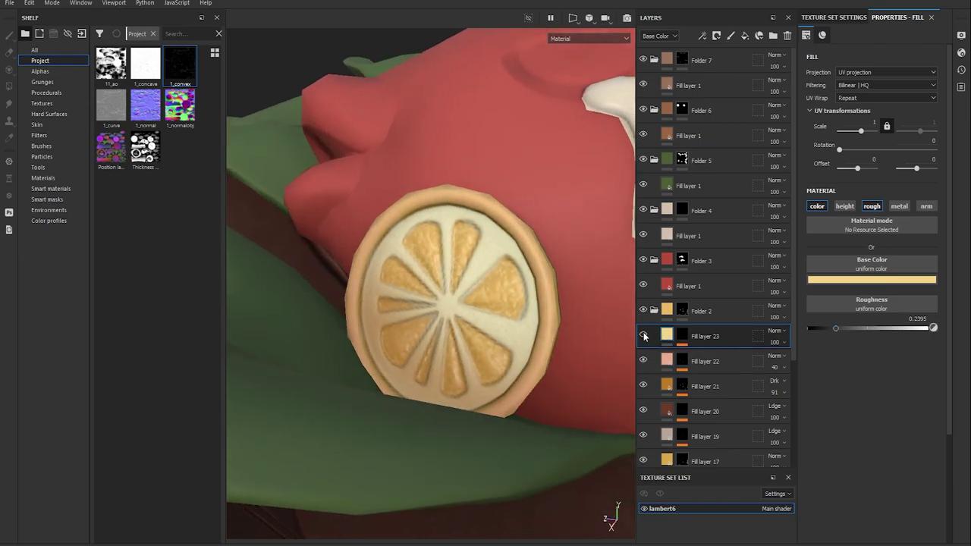
key(alt+shift+w)
Add Fill layer 24 with an inverted ambient-occlusion mask, balance 0.64, raised contrast and Levels
click(745, 36)
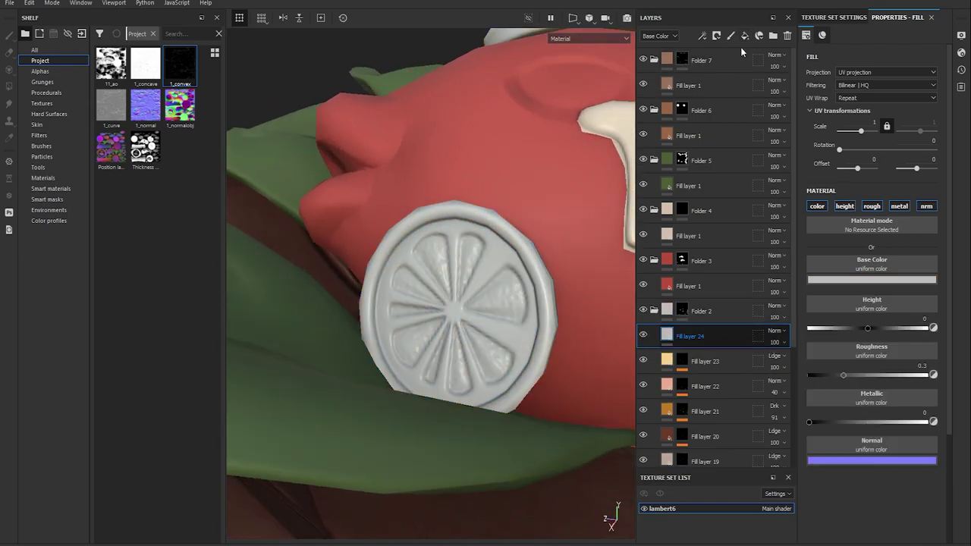
right_click(682, 335)
click(728, 357)
click(868, 51)
key(m)
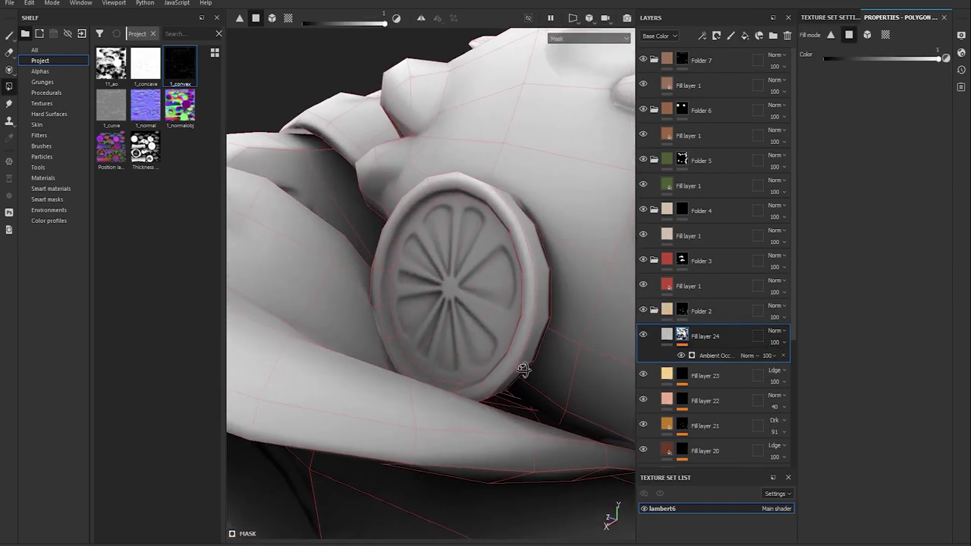
drag(879, 146, 896, 147)
click(903, 98)
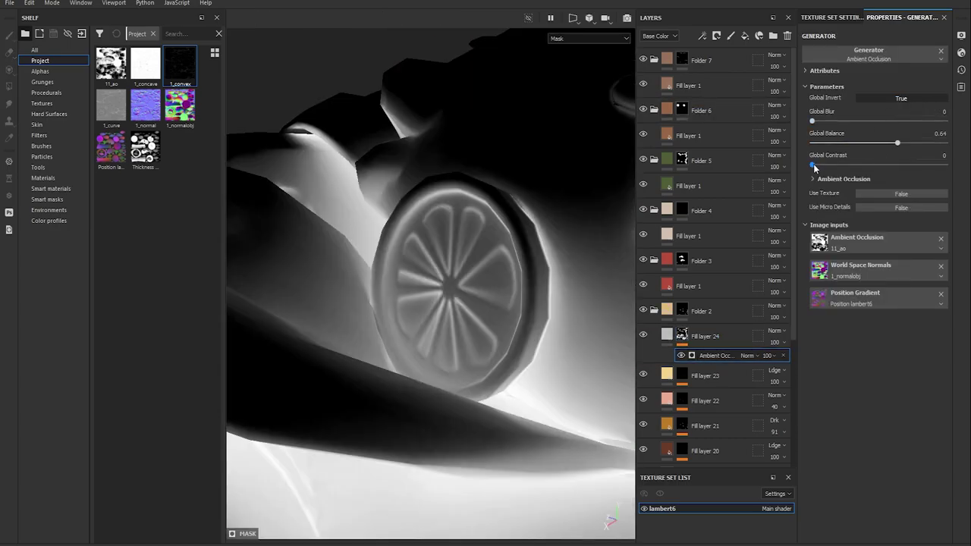
drag(812, 165, 881, 165)
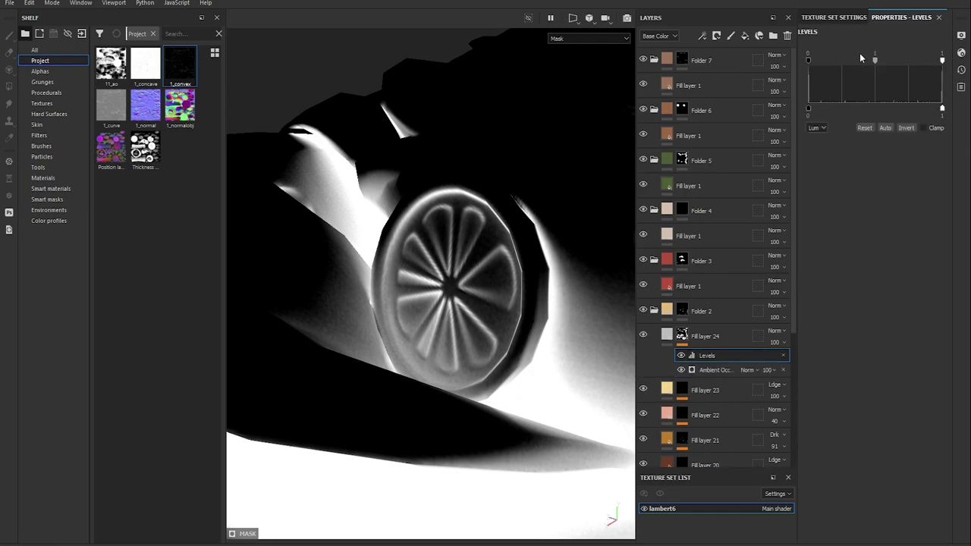
drag(809, 60, 848, 60)
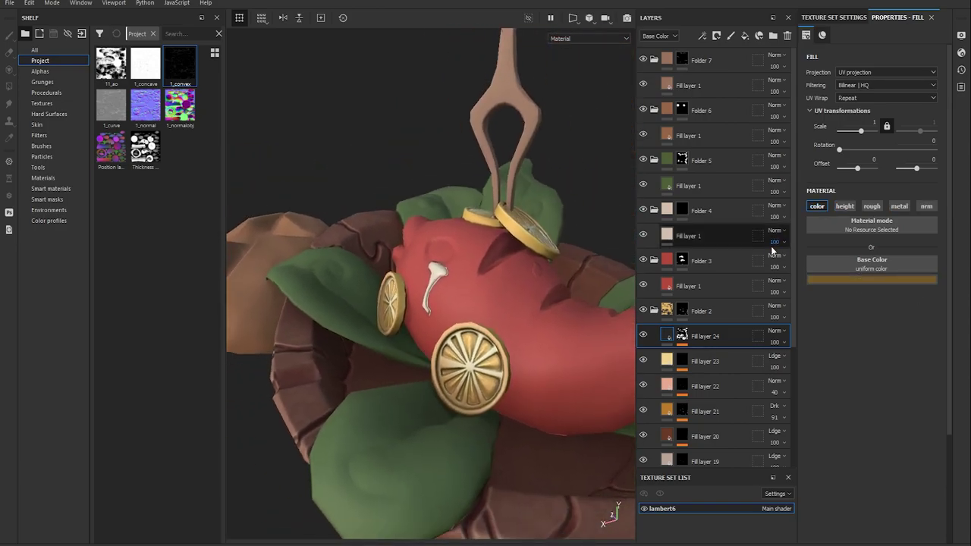
Add a paint effect to Fill layer 24's mask and brush shading near the lemon wheels
click(702, 355)
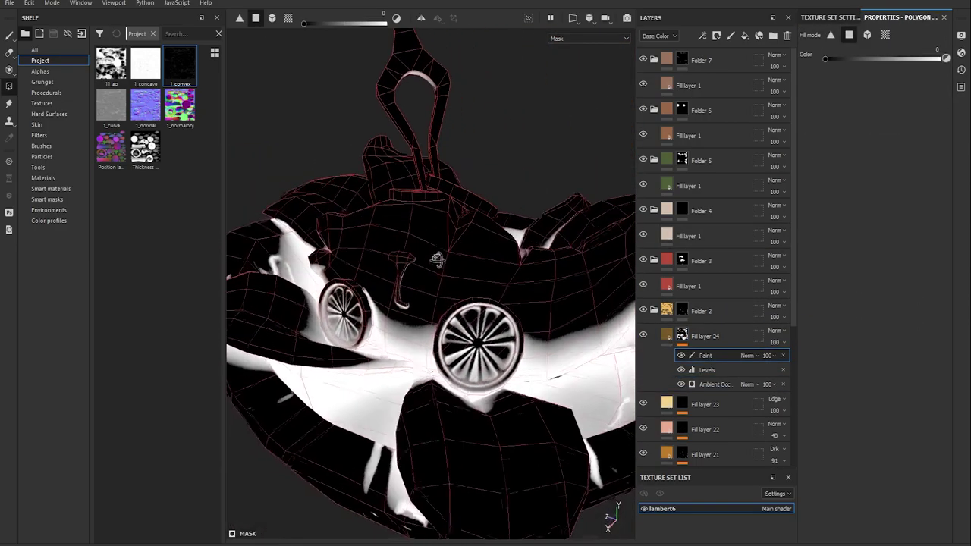
mouse_move(455, 319)
alt+mouse_down()
mouse_move(479, 455)
mouse_move(597, 368)
alt+mouse_up()
key(1)
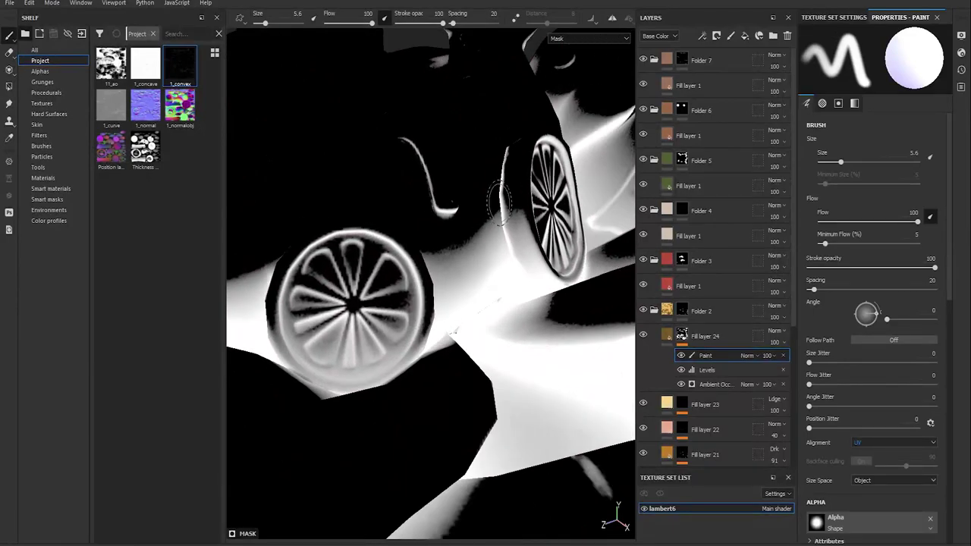
drag(502, 195, 497, 142)
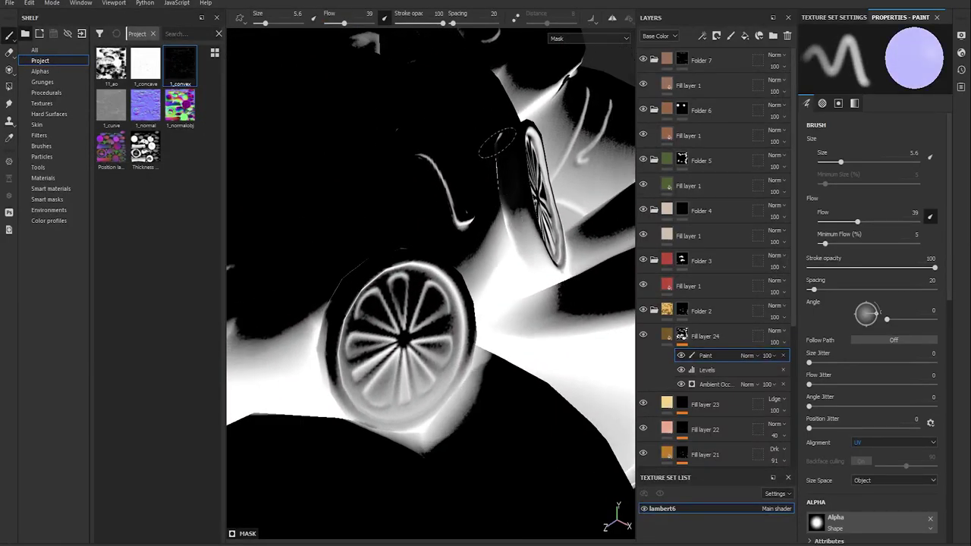
mouse_move(568, 274)
alt+mouse_down()
mouse_move(546, 160)
mouse_move(459, 346)
mouse_move(485, 326)
alt+mouse_up()
Lower the shading layer's opacity to 61% and view the whole fish in the bowl
click(704, 336)
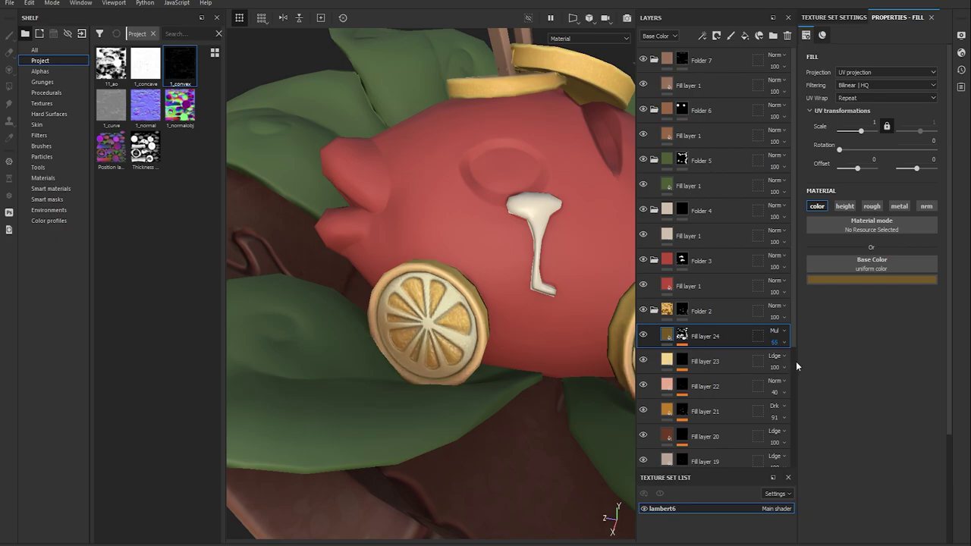
drag(810, 361, 791, 361)
alt+drag(614, 335, 500, 334)
alt+right_drag(500, 334, 511, 315)
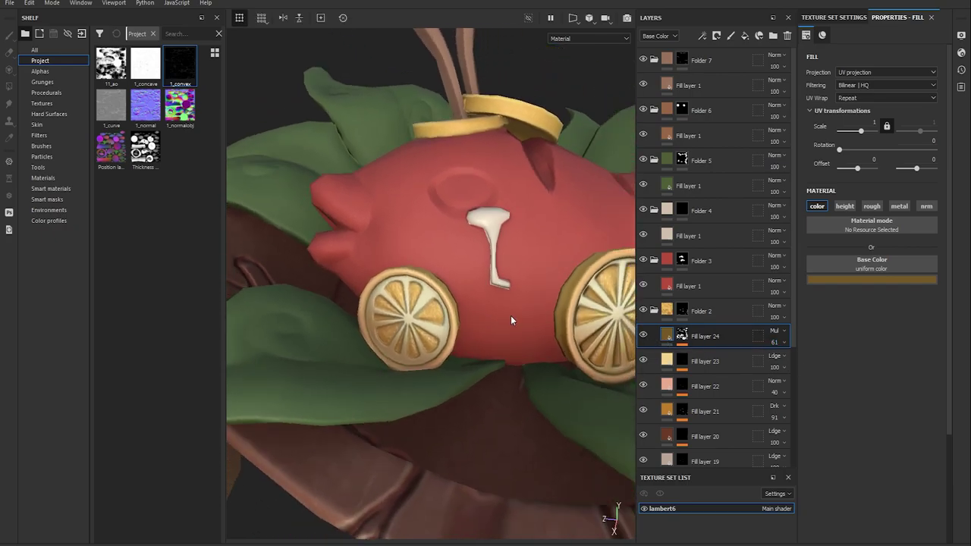
alt+drag(511, 315, 425, 336)
Duplicate the shading layer and replace copy 1's painted strokes with a fresh paint effect
key(ctrl+d)
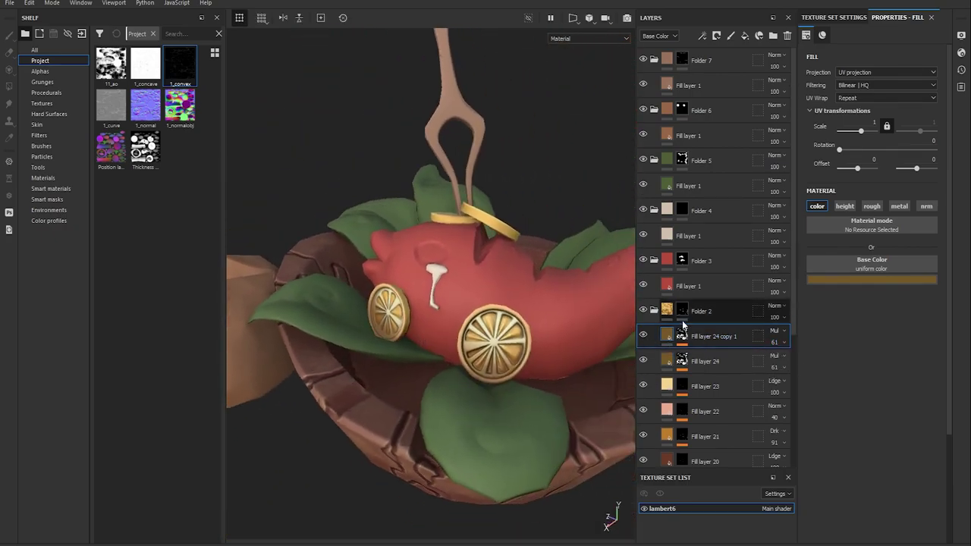
alt+click(681, 336)
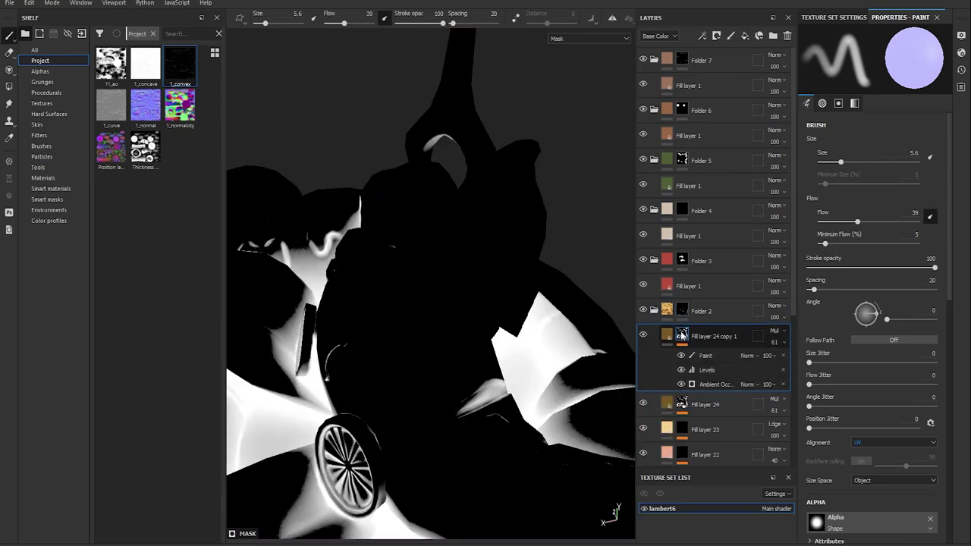
alt+drag(577, 342, 538, 347)
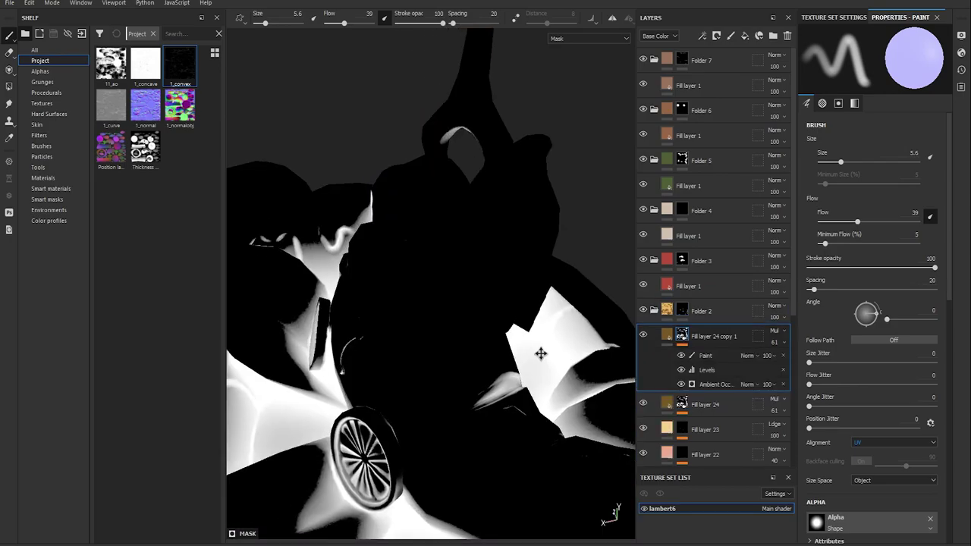
click(681, 405)
click(704, 355)
click(706, 369)
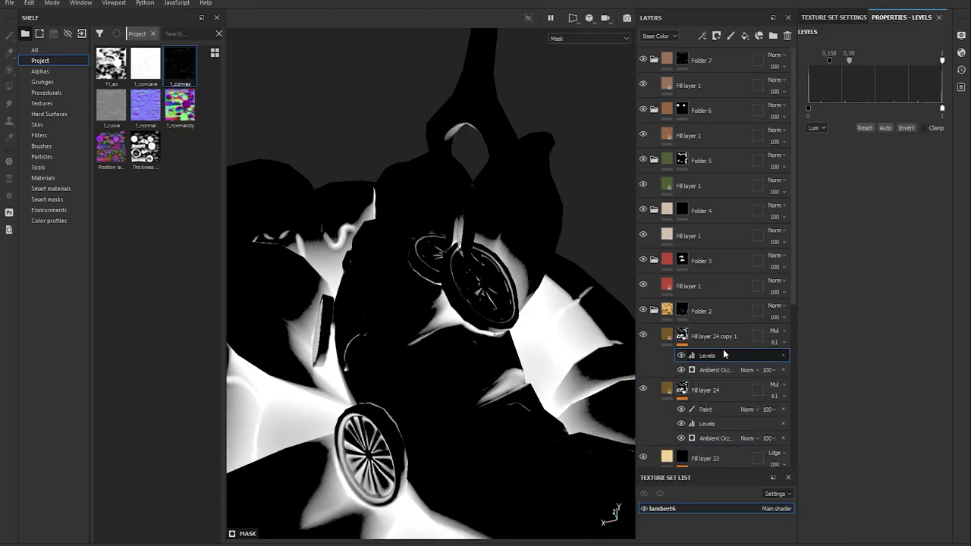
click(704, 355)
mouse_move(424, 303)
alt+mouse_down()
mouse_move(315, 277)
mouse_move(418, 412)
mouse_move(458, 494)
mouse_move(457, 286)
alt+mouse_up()
Polygon-fill faces in copy 1's mask and lower its occlusion balance to 0.5
key(4)
scroll(457, 286, up, 2)
click(716, 384)
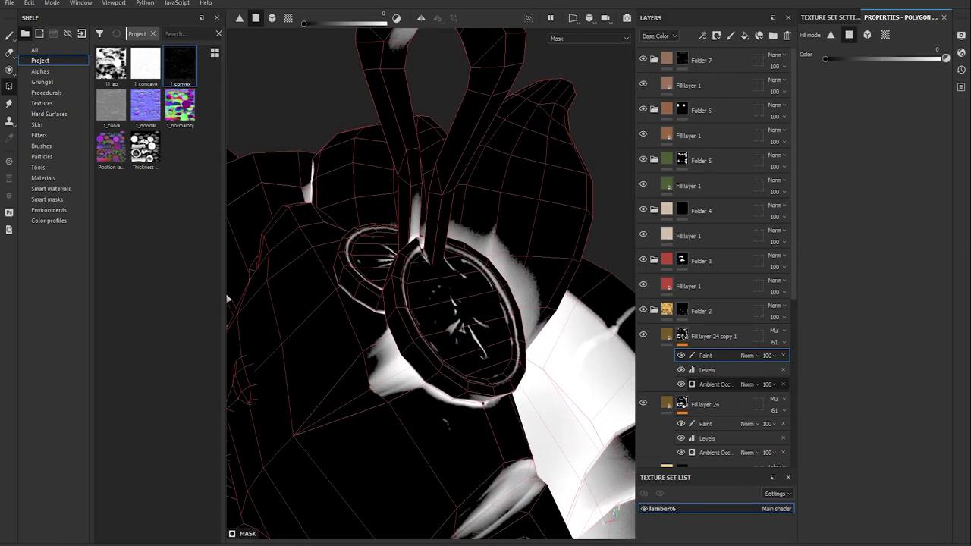
mouse_move(898, 144)
mouse_down()
mouse_move(878, 142)
mouse_move(883, 166)
mouse_up()
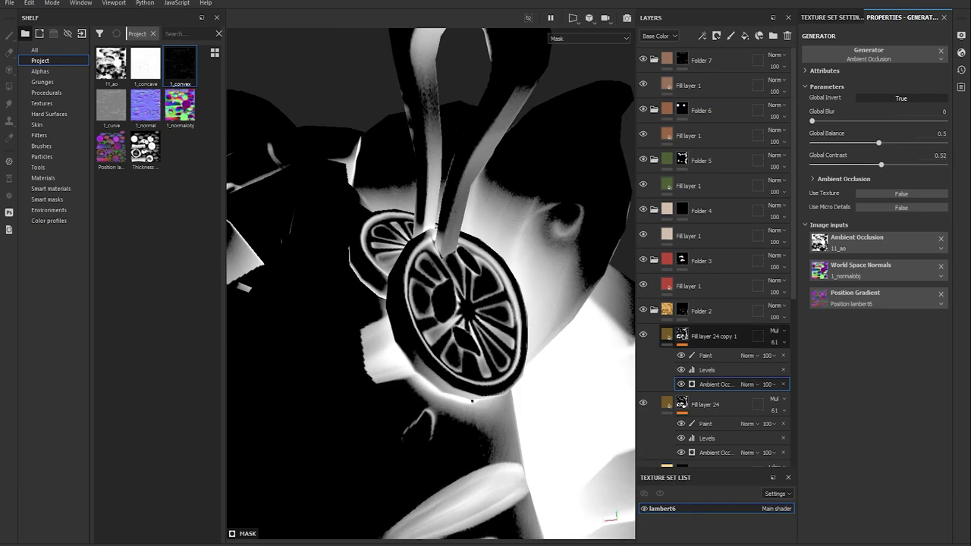
click(778, 346)
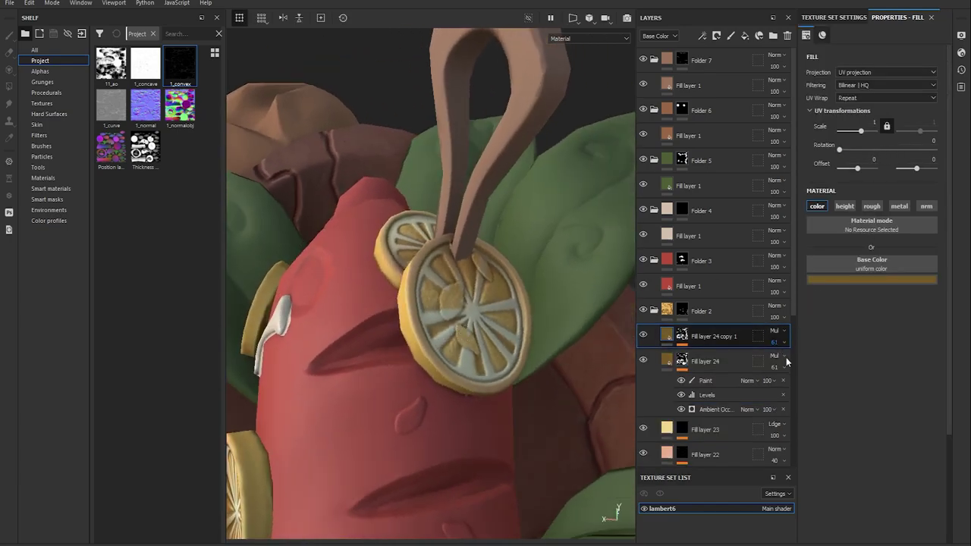
mouse_move(548, 383)
alt+mouse_down()
mouse_move(513, 406)
mouse_move(659, 339)
alt+mouse_up()
Duplicate into copy 2 and fill the body's UV island in its mask, switching to black
key(ctrl+d)
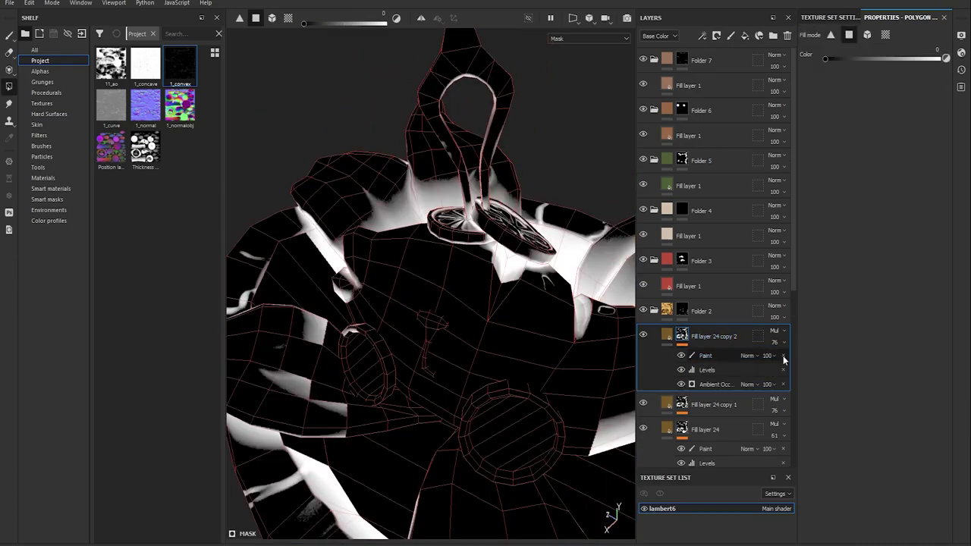
mouse_move(729, 154)
alt+mouse_down()
mouse_move(331, 459)
mouse_move(522, 286)
mouse_move(405, 304)
mouse_move(484, 289)
mouse_move(477, 314)
mouse_move(460, 314)
mouse_move(486, 360)
mouse_move(478, 154)
alt+mouse_up()
key(4)
click(486, 360)
key(x)
mouse_move(453, 403)
alt+mouse_down()
mouse_move(468, 372)
mouse_move(391, 261)
mouse_move(492, 265)
mouse_move(527, 293)
alt+mouse_up()
Raise copy 2's occlusion balance to 0.94 with adjusted contrast
click(716, 384)
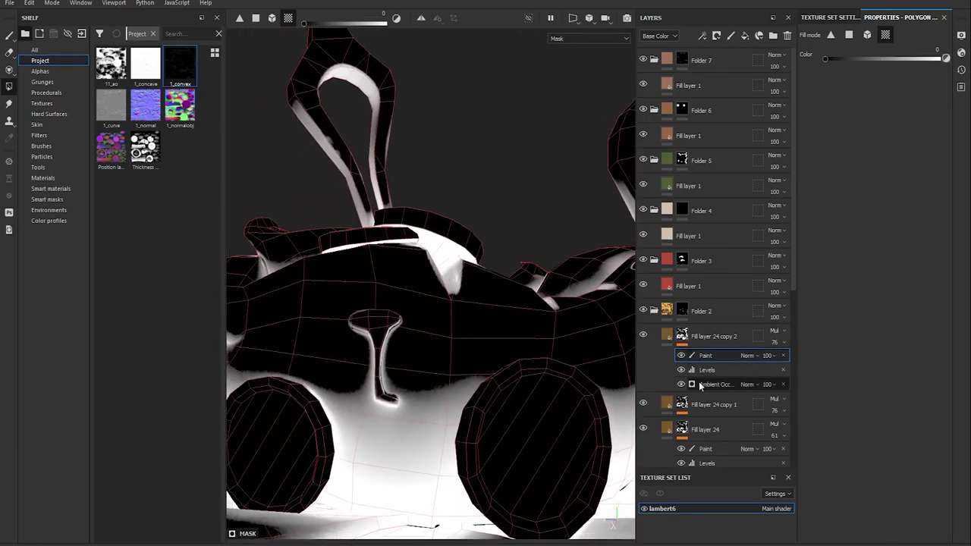
drag(872, 143, 935, 142)
drag(849, 164, 881, 165)
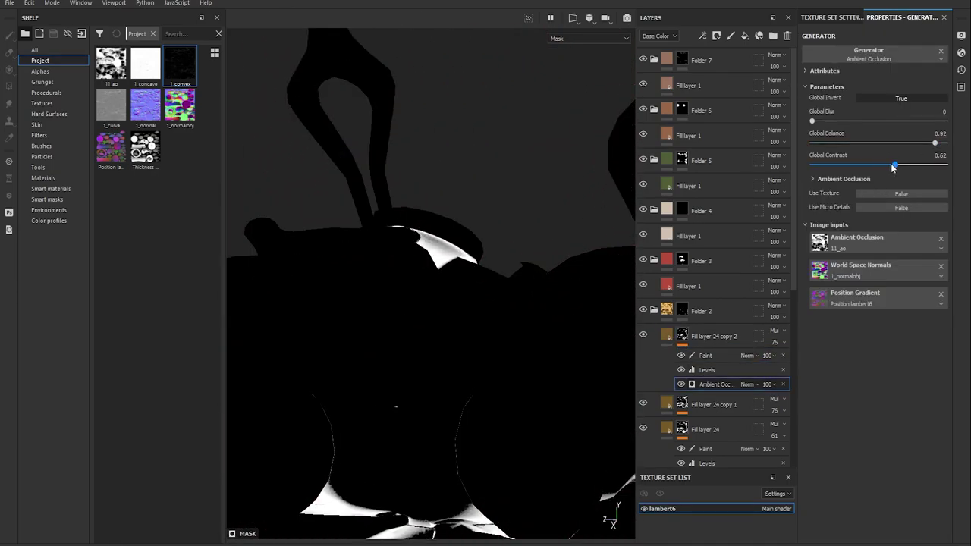
drag(942, 148, 938, 144)
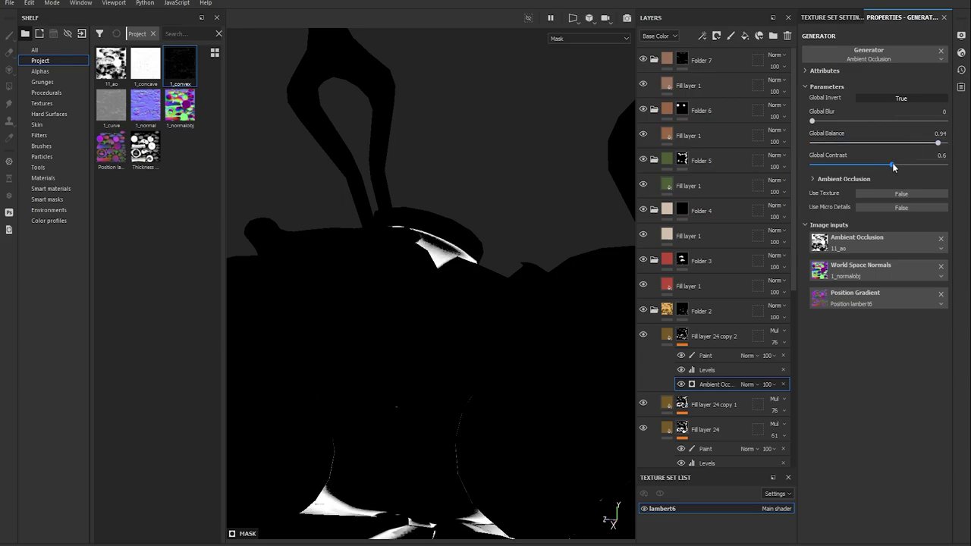
mouse_move(457, 369)
alt+mouse_down()
mouse_move(503, 372)
mouse_move(573, 355)
mouse_move(546, 364)
alt+mouse_up()
click(713, 336)
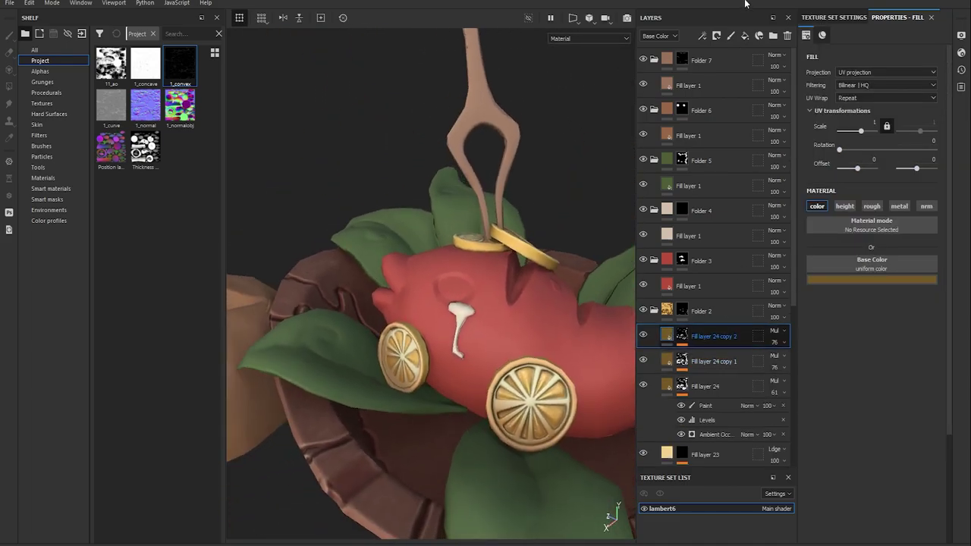
Add Fill layer 25 with a black-masked Light generator at angles 290 and 262
click(757, 33)
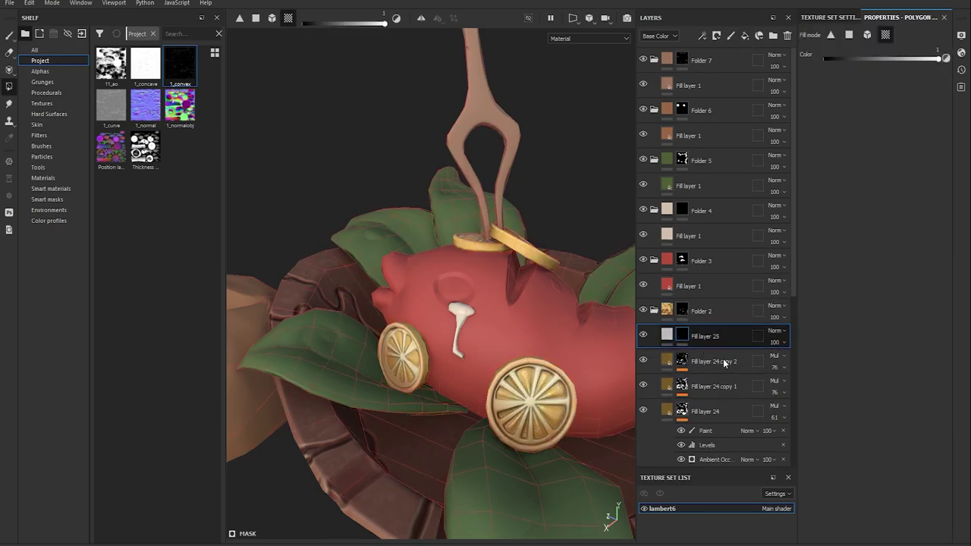
click(869, 49)
alt+drag(425, 280, 455, 288)
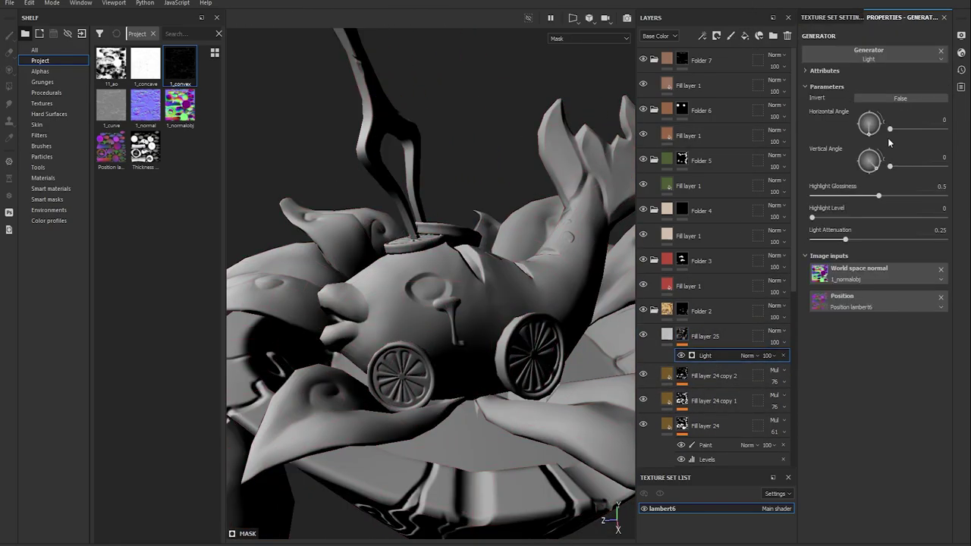
drag(869, 134, 872, 163)
drag(879, 195, 900, 200)
click(667, 334)
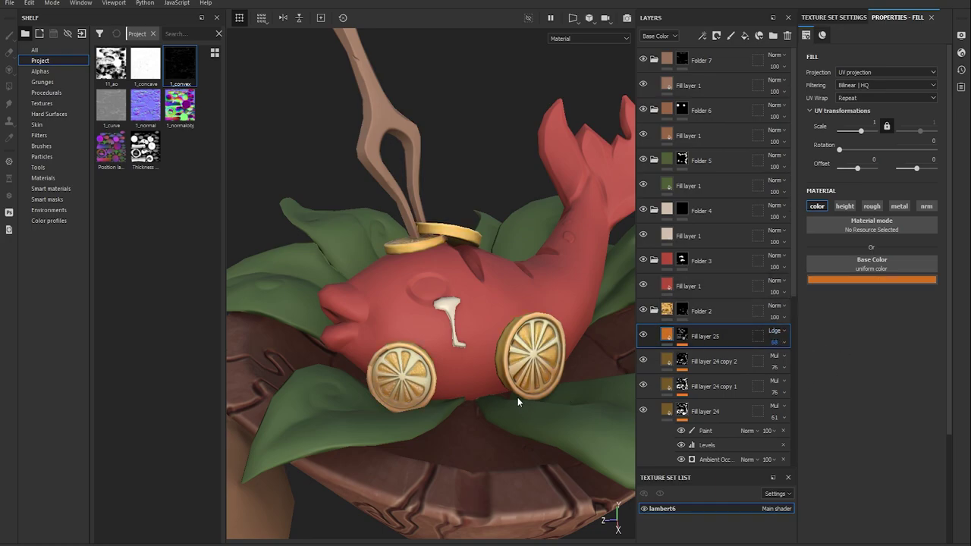
Paint black over a patch of the first shading copy's paint mask
click(682, 361)
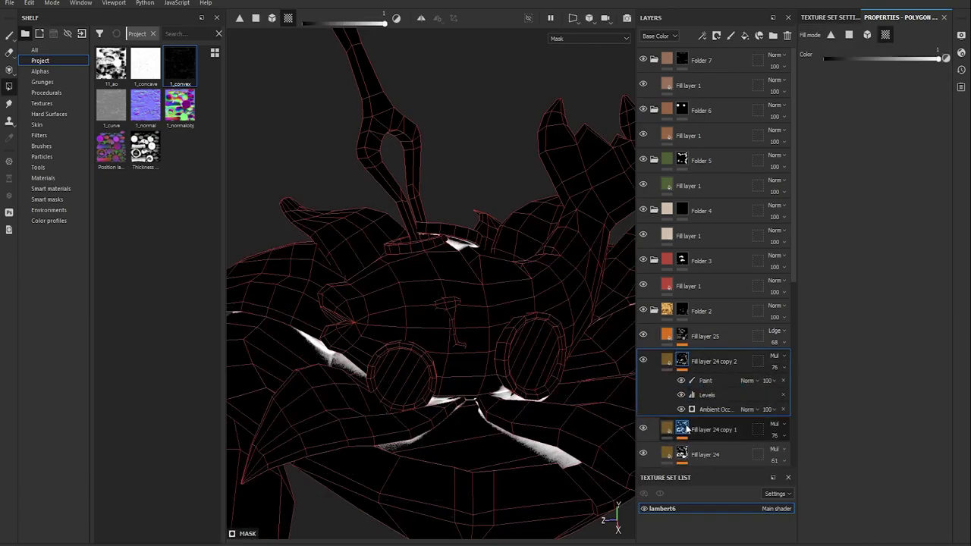
click(706, 448)
click(389, 369)
key(x)
drag(390, 368, 462, 401)
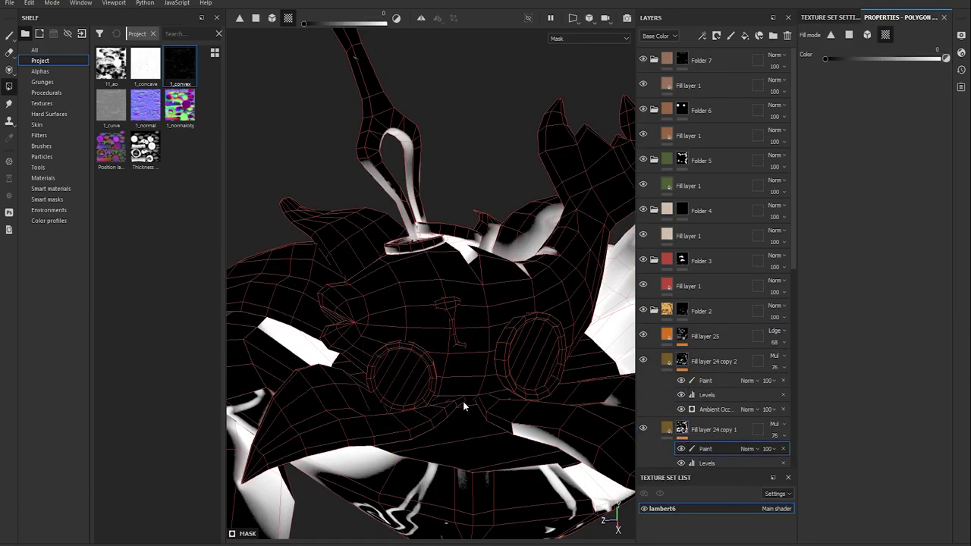
key(m)
Review the orange highlight layer, then select Fill layers 21 and 24 while orbiting the model
click(705, 336)
alt+drag(455, 341, 487, 369)
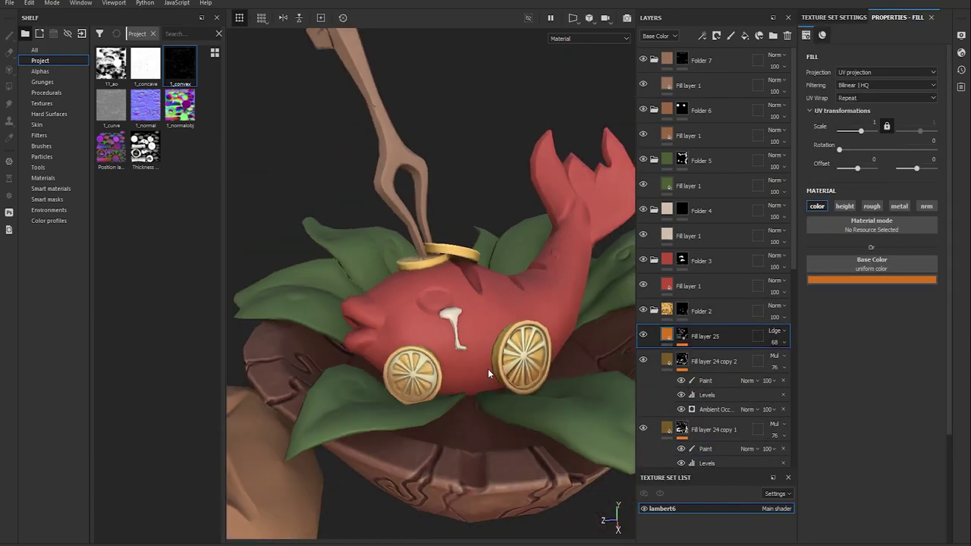
scroll(692, 328, down, 5)
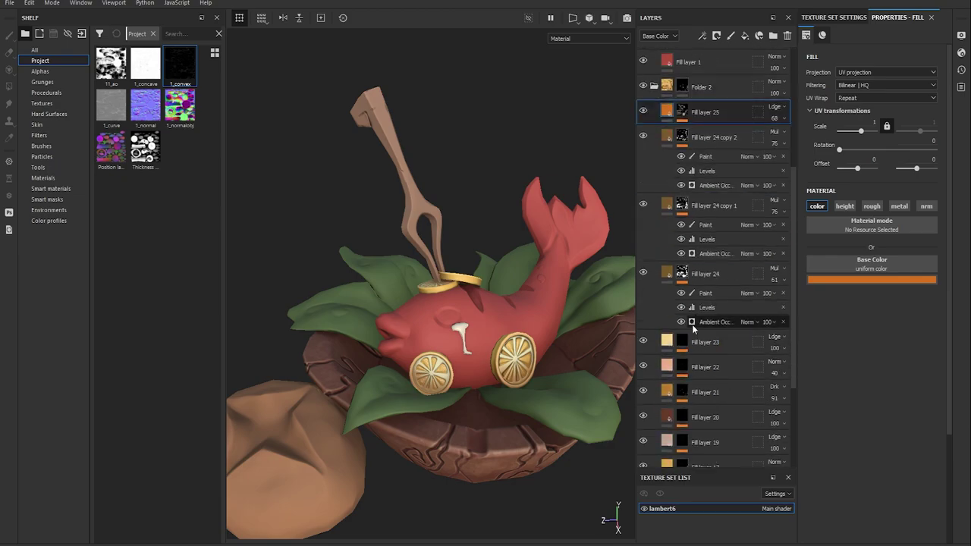
scroll(692, 327, down, 1)
click(681, 385)
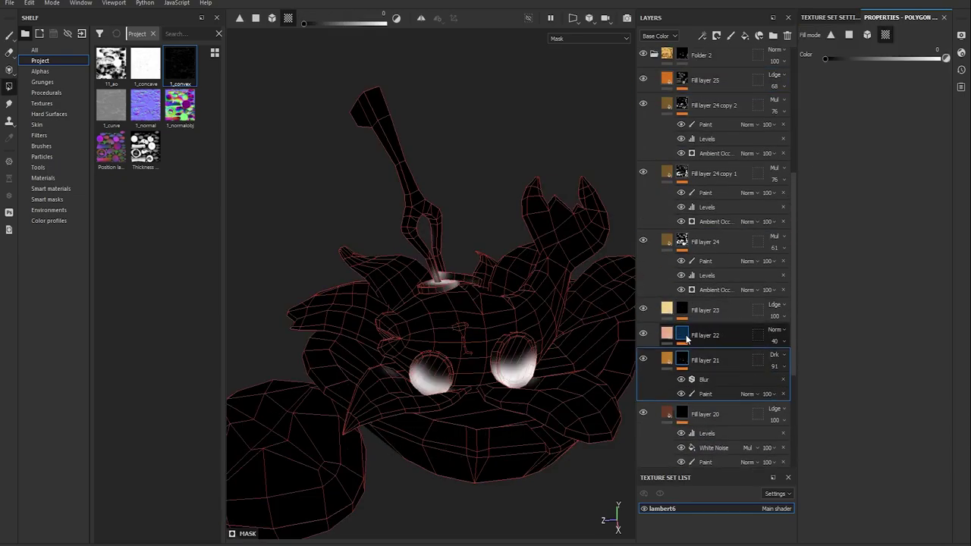
click(747, 363)
mouse_move(485, 356)
alt+mouse_down()
mouse_move(455, 382)
mouse_move(470, 356)
alt+mouse_up()
click(682, 242)
alt+drag(464, 323, 492, 292)
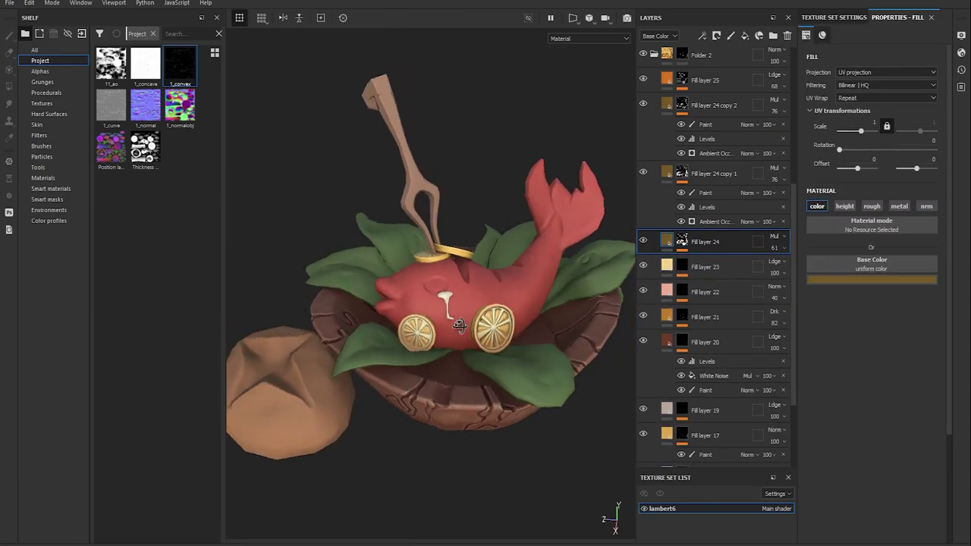
Add a new fill layer in the fish's folder with a black mask and ambient-occlusion generator
click(661, 273)
click(744, 35)
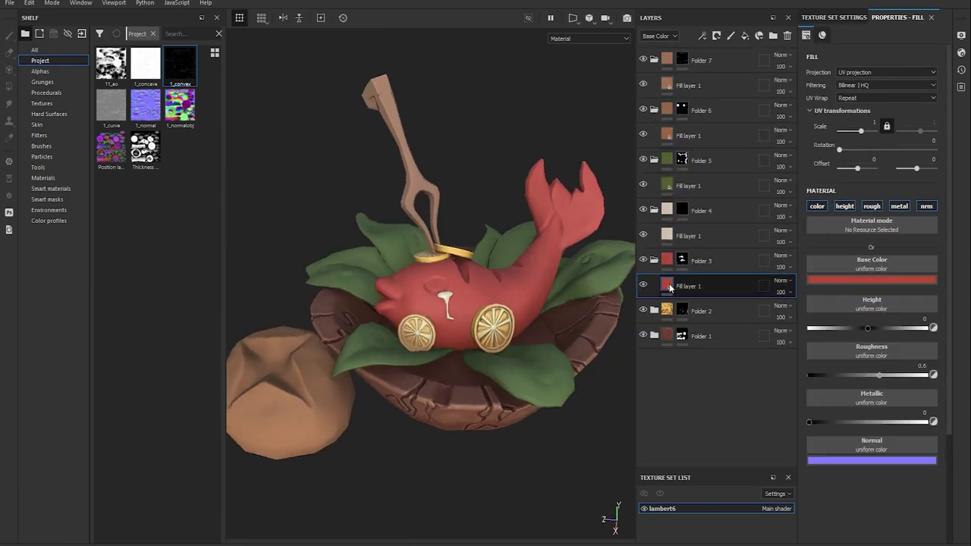
click(716, 36)
click(724, 115)
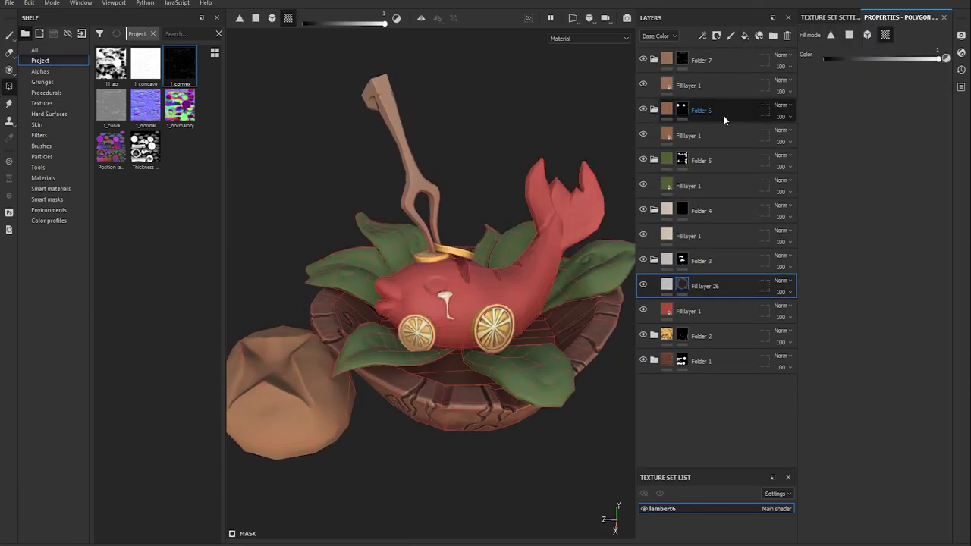
click(898, 83)
Invert and balance the occlusion mask, and make the layer purple in Darken blending
scroll(490, 360, up, 3)
click(717, 305)
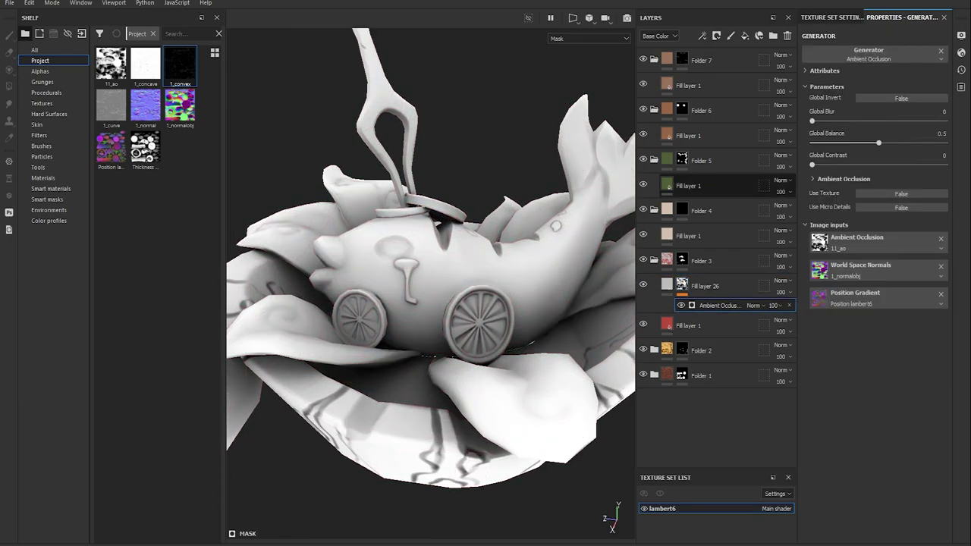
click(816, 120)
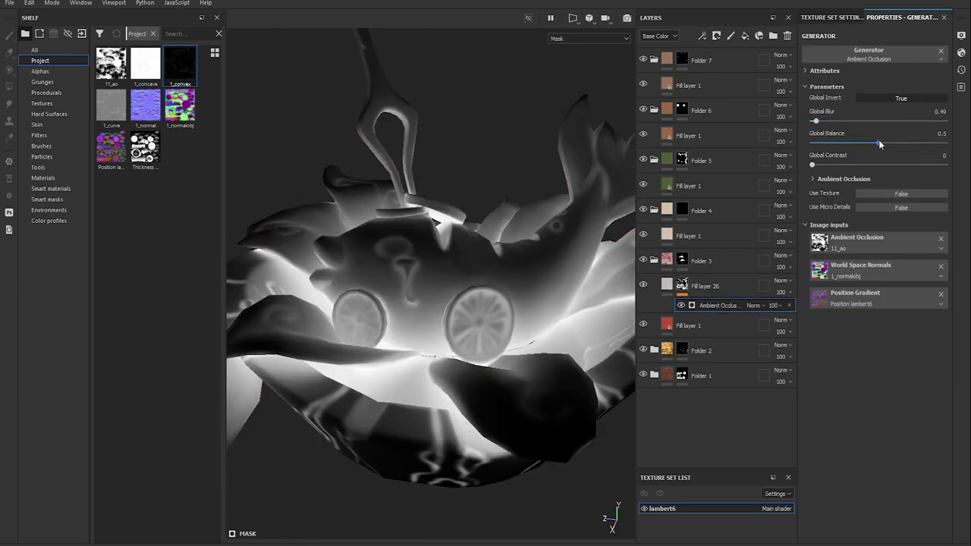
drag(878, 142, 900, 144)
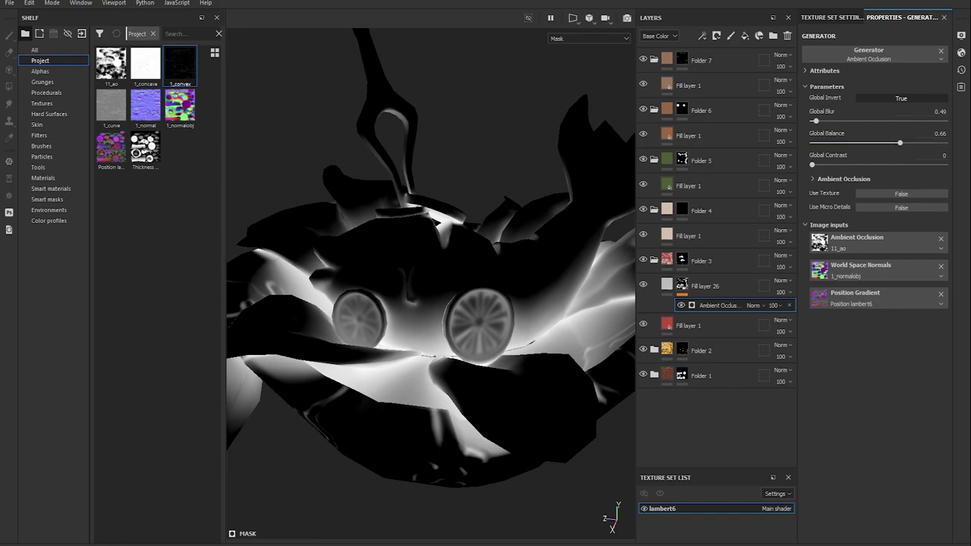
click(781, 281)
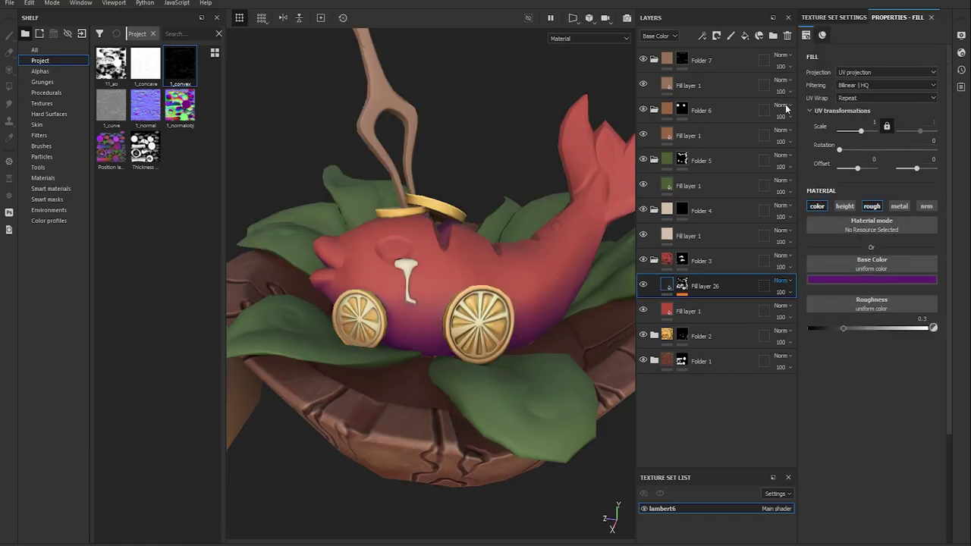
click(790, 58)
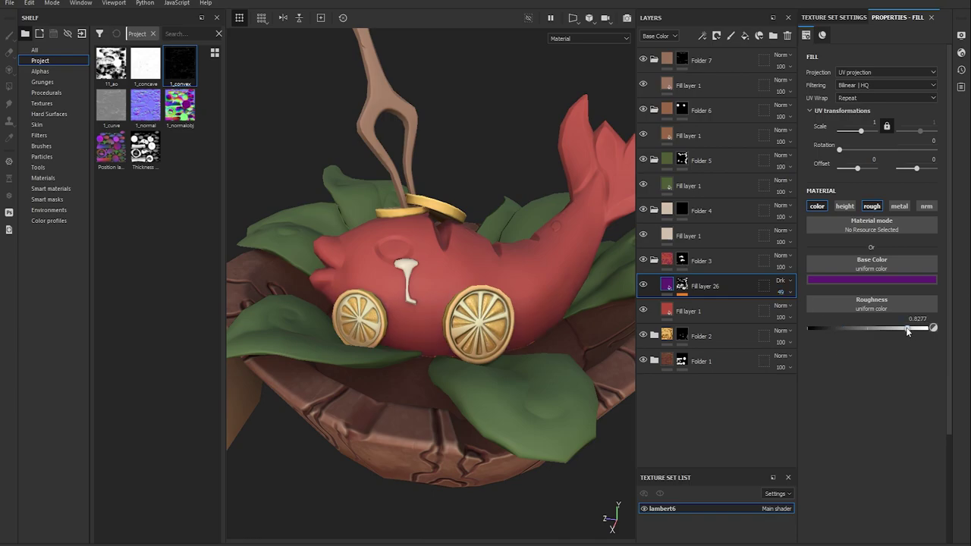
alt+drag(512, 416, 512, 402)
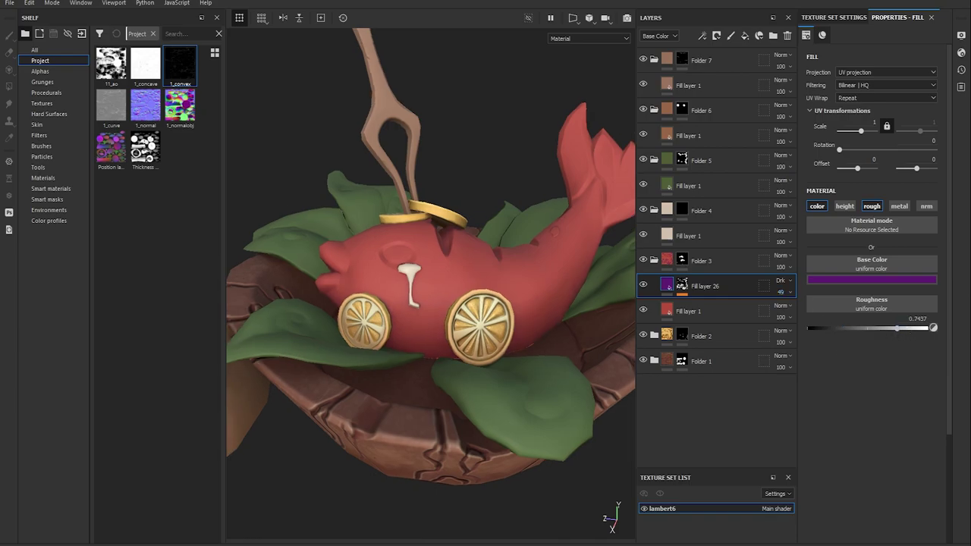
Set the darkening layer's occlusion balance to 0.81 and contrast to 0.61, then add another fill layer
click(683, 285)
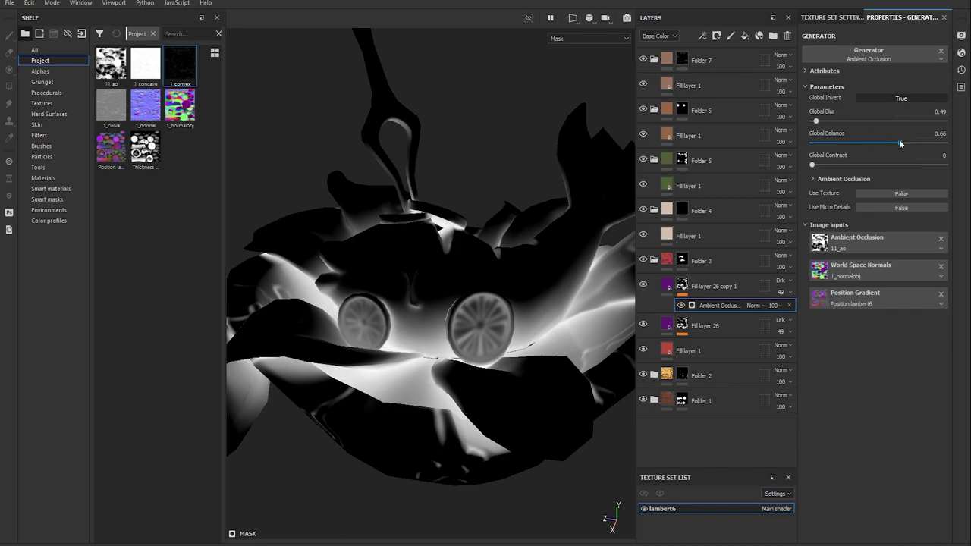
drag(900, 143, 919, 144)
mouse_move(912, 164)
mouse_down()
mouse_move(873, 164)
mouse_move(893, 166)
mouse_up()
click(713, 286)
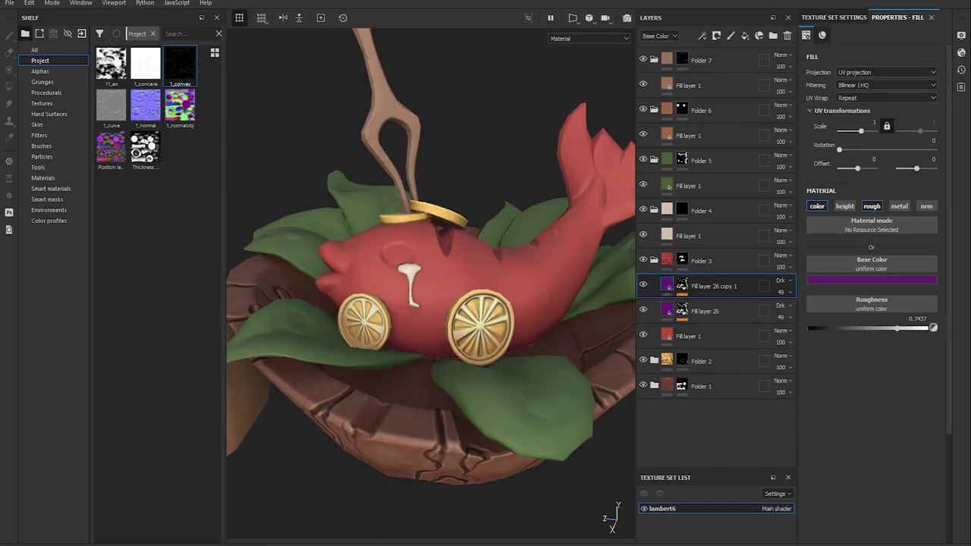
alt+drag(499, 352, 468, 381)
click(744, 35)
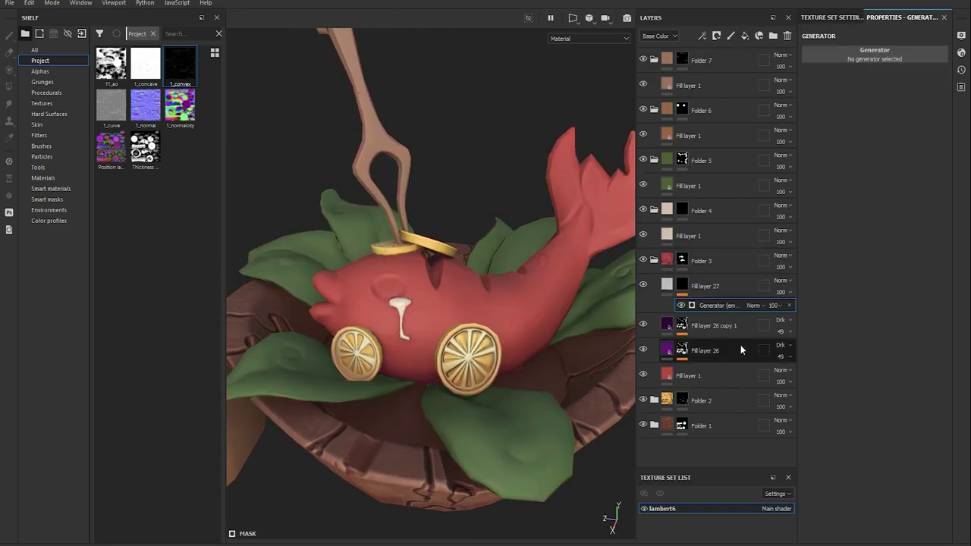
Aim Fill layer 27's light generator at 278/242 and brighten its highlight level
key(m)
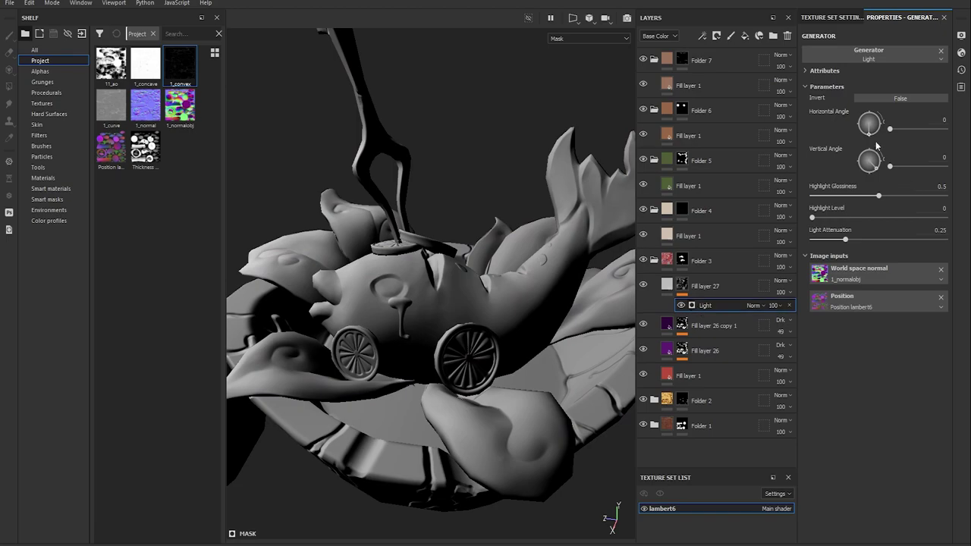
drag(870, 138, 872, 152)
mouse_move(869, 162)
mouse_down()
mouse_move(864, 174)
mouse_move(923, 199)
mouse_up()
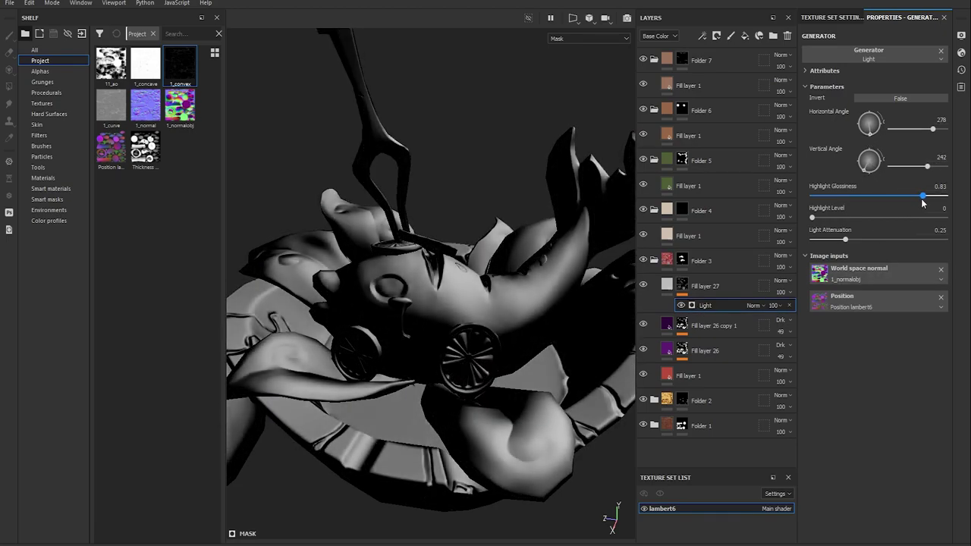
mouse_move(819, 220)
mouse_down()
mouse_move(841, 223)
mouse_move(868, 243)
mouse_up()
alt+drag(531, 303, 577, 197)
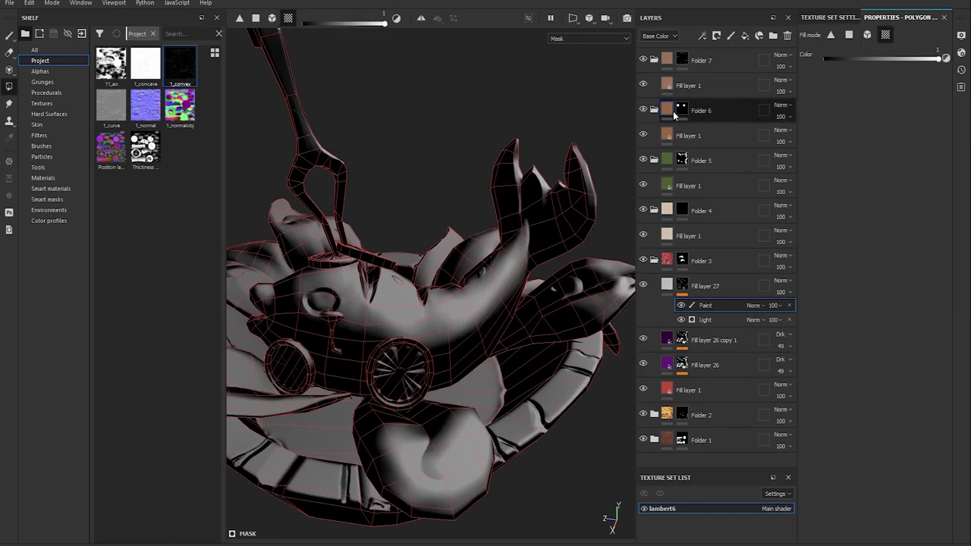
drag(349, 29, 373, 24)
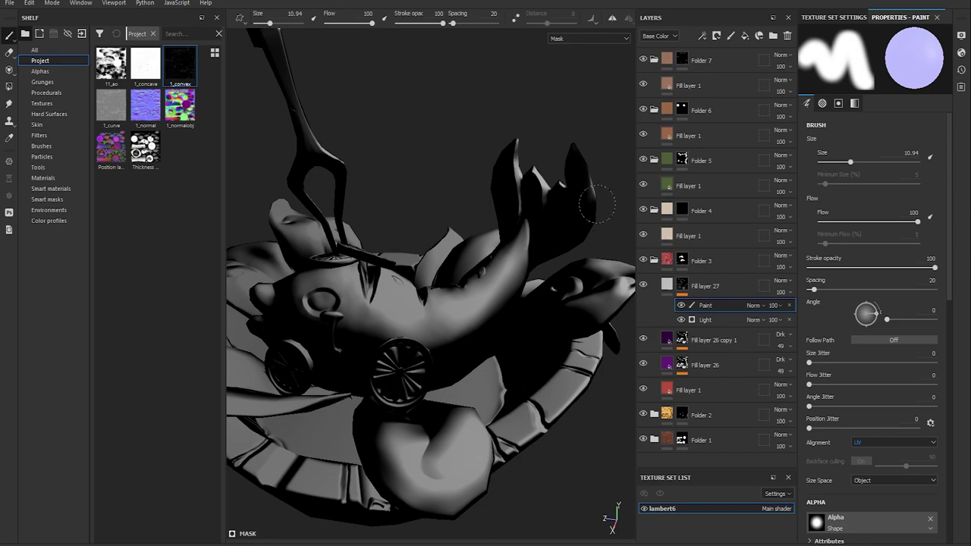
alt+drag(553, 177, 562, 228)
mouse_move(599, 184)
alt+mouse_down()
mouse_move(485, 296)
mouse_move(576, 250)
alt+mouse_up()
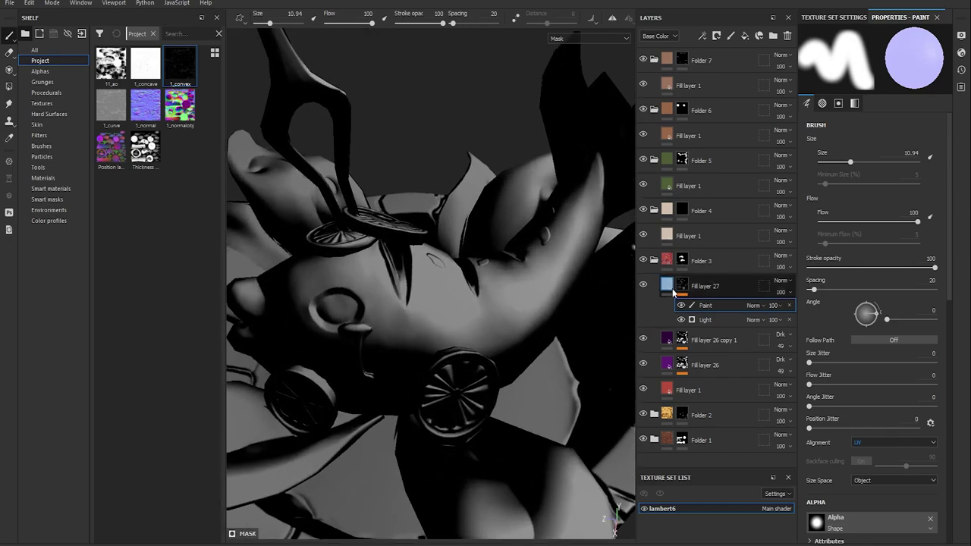
Enable roughness and make Fill layer 27 orange in Linear Dodge at 65
click(667, 286)
click(872, 206)
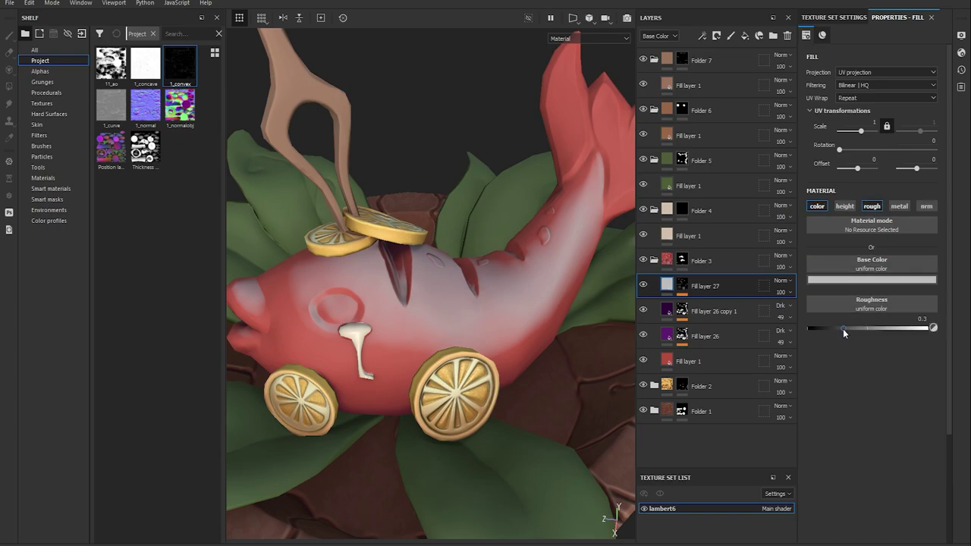
click(785, 281)
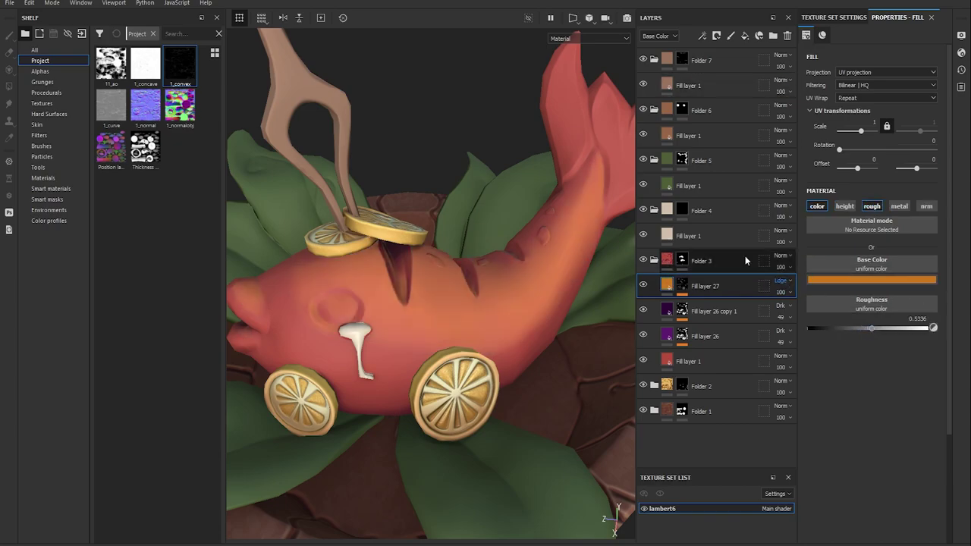
click(745, 256)
text(65)
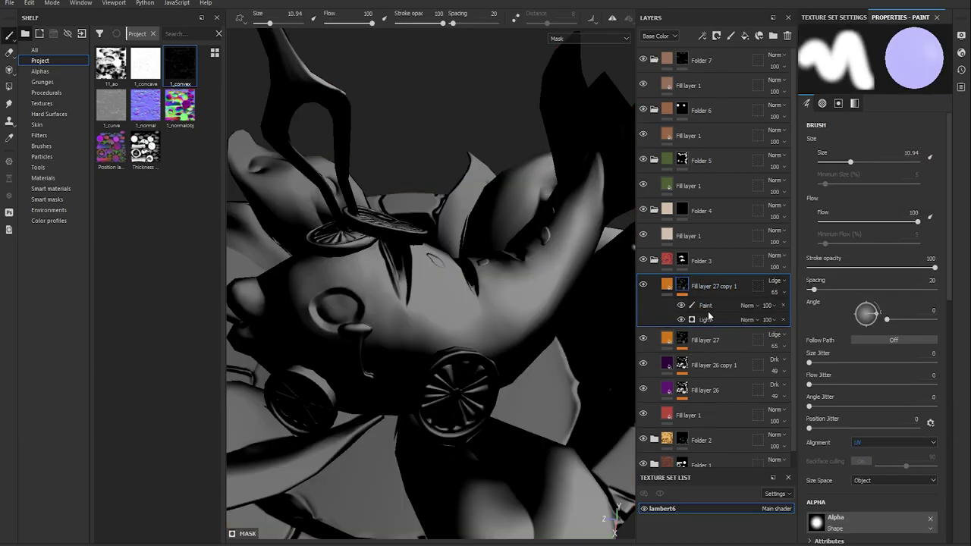
Tune copy 1's light (glossiness 0.94, level 0.31), roughness about 0.29, then add Fill layer 28
click(706, 318)
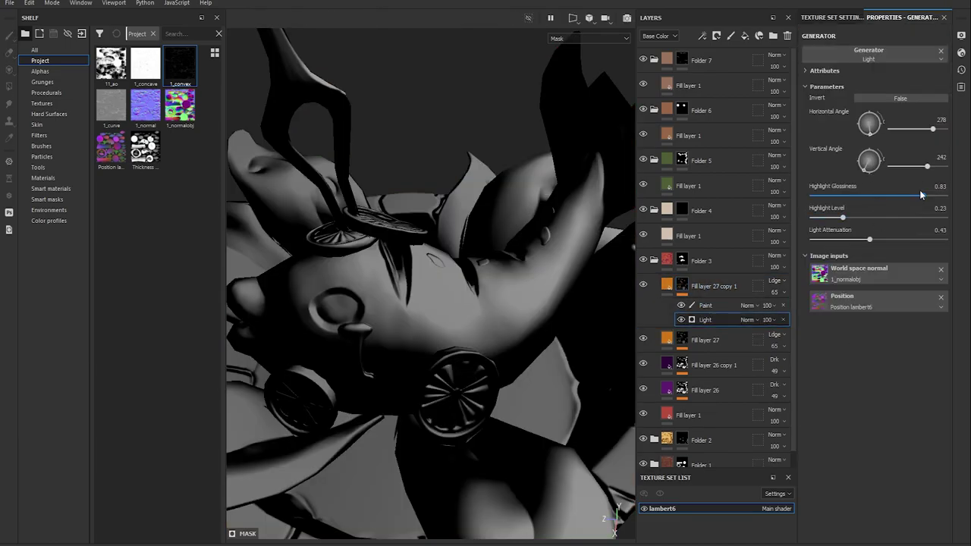
drag(924, 195, 937, 198)
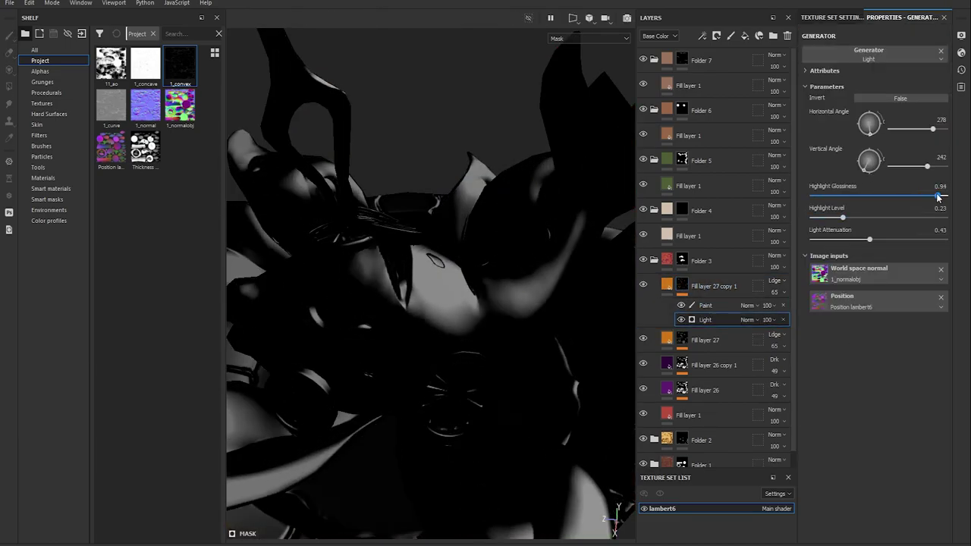
drag(844, 220, 881, 241)
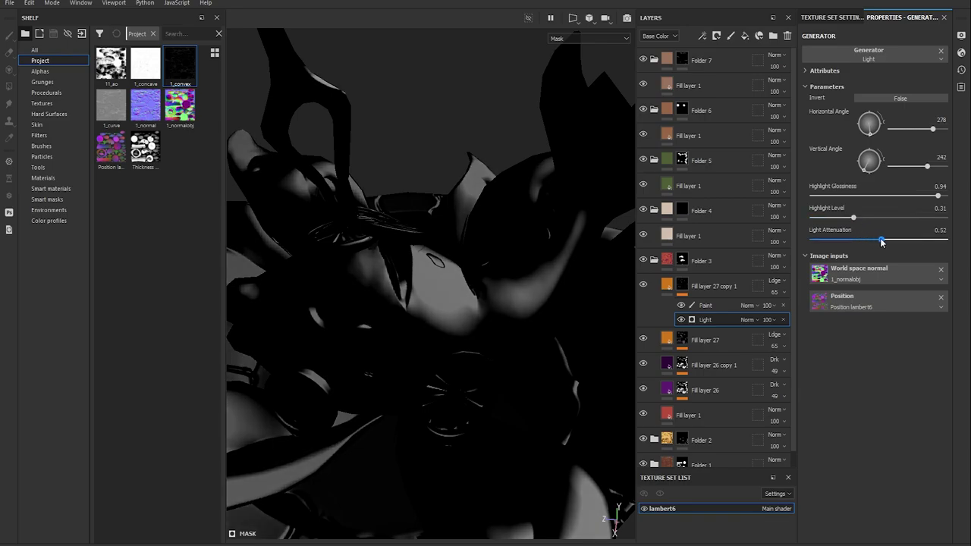
click(667, 286)
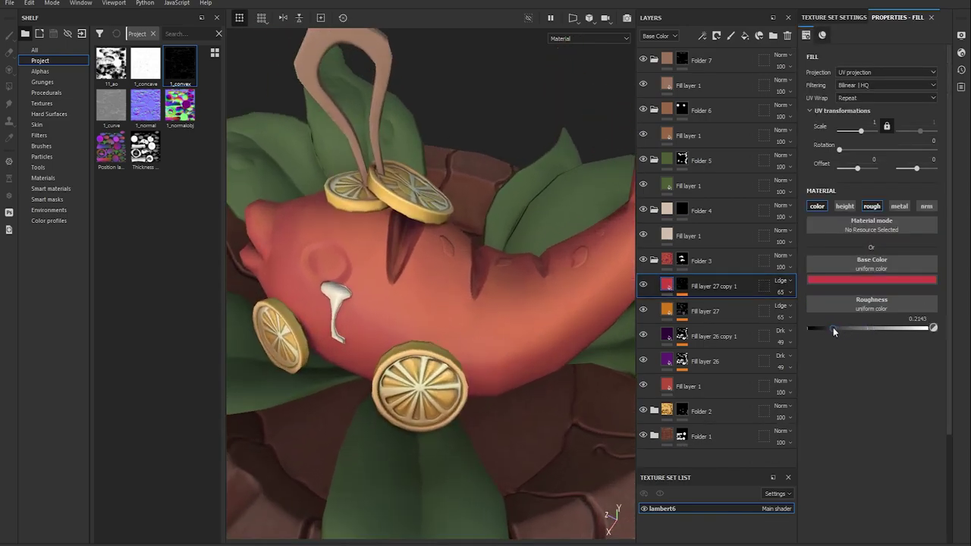
drag(832, 327, 841, 327)
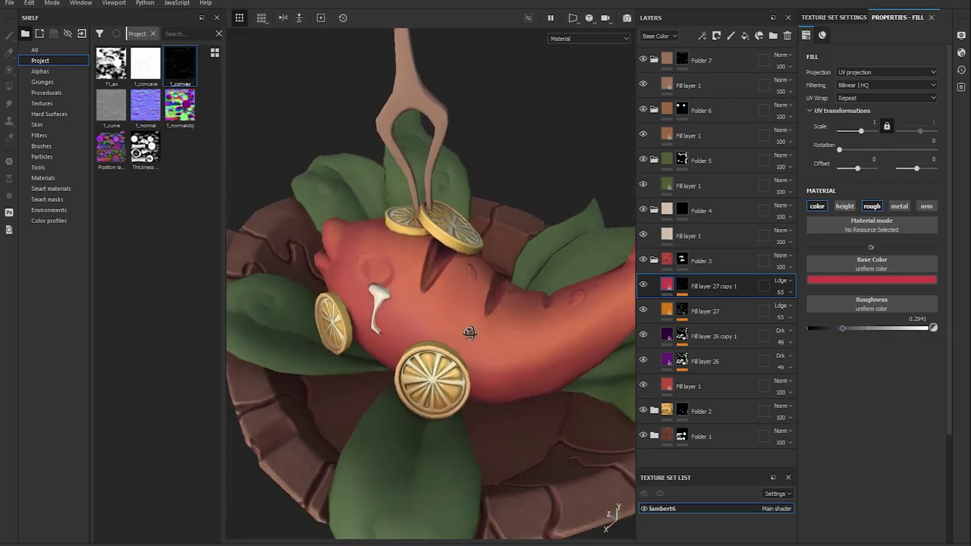
alt+drag(515, 326, 437, 333)
click(744, 36)
Give Fill layer 28 a black paint mask and paint white over the tail fin tip
click(759, 35)
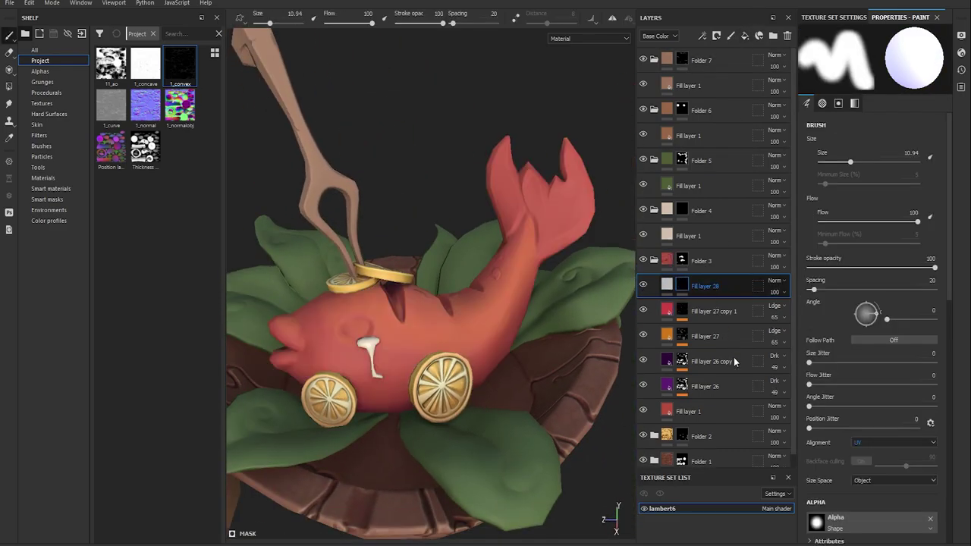
mouse_move(418, 216)
mouse_down()
mouse_move(414, 251)
mouse_move(477, 330)
mouse_move(428, 303)
mouse_move(482, 299)
mouse_move(455, 319)
mouse_move(368, 341)
mouse_move(429, 344)
mouse_move(444, 185)
mouse_up()
scroll(429, 303, up, 2)
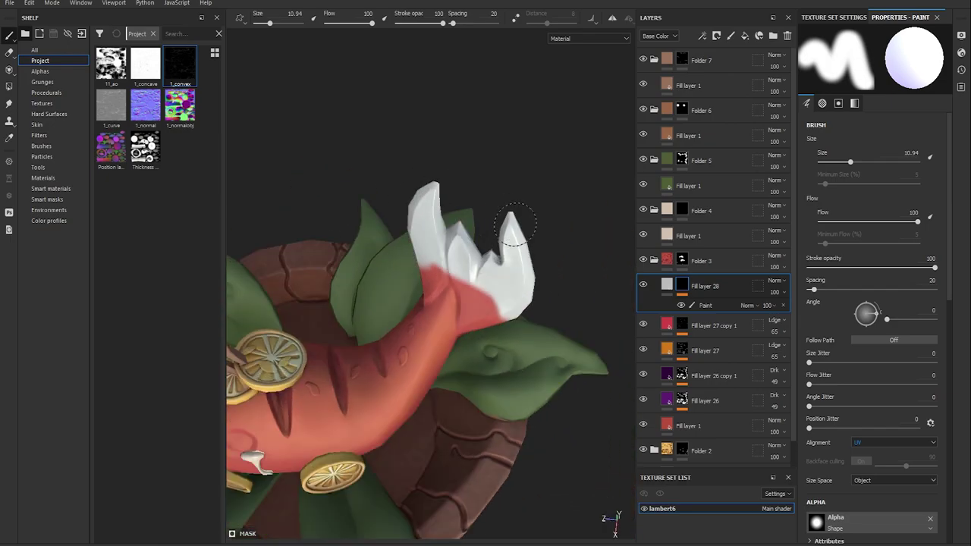
mouse_move(515, 225)
alt+mouse_down()
mouse_move(501, 258)
mouse_move(516, 288)
alt+mouse_up()
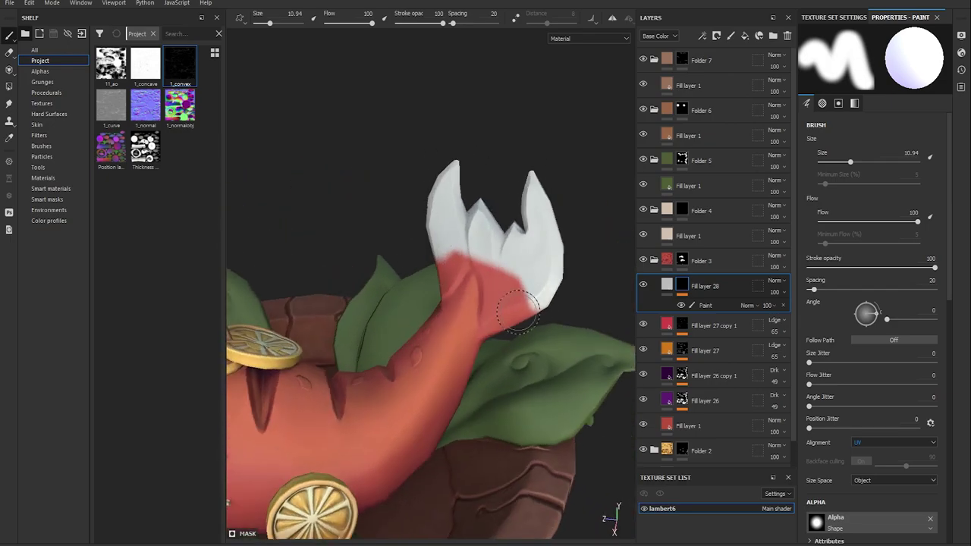
Blur the tail mask at 4.05, set Levels midtone to 0.303, and colour the layer dark red
click(689, 306)
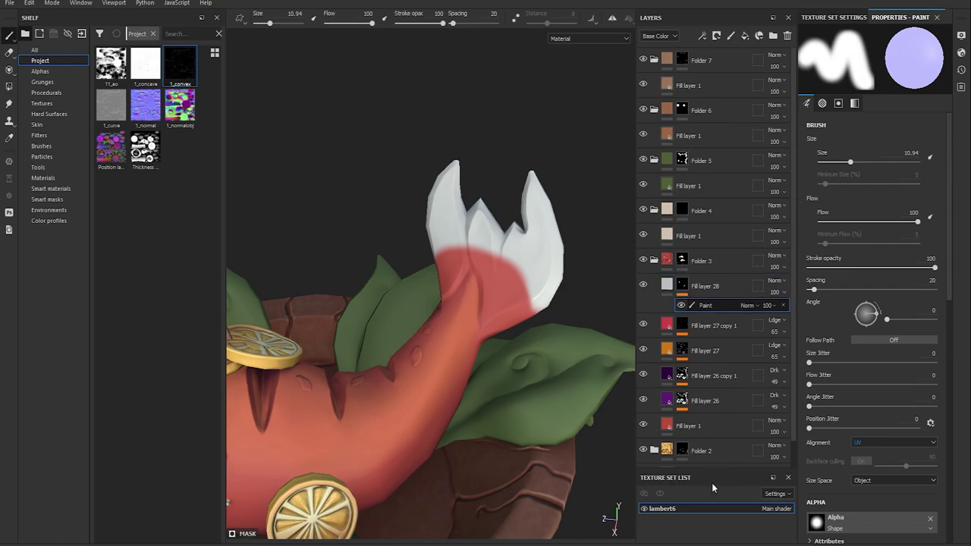
click(703, 35)
click(857, 56)
drag(810, 107, 839, 107)
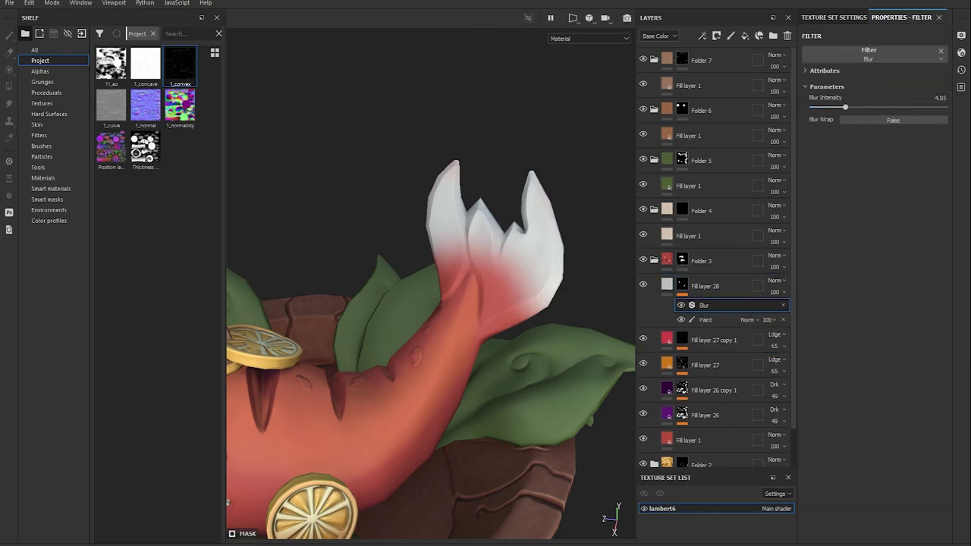
drag(874, 59, 825, 60)
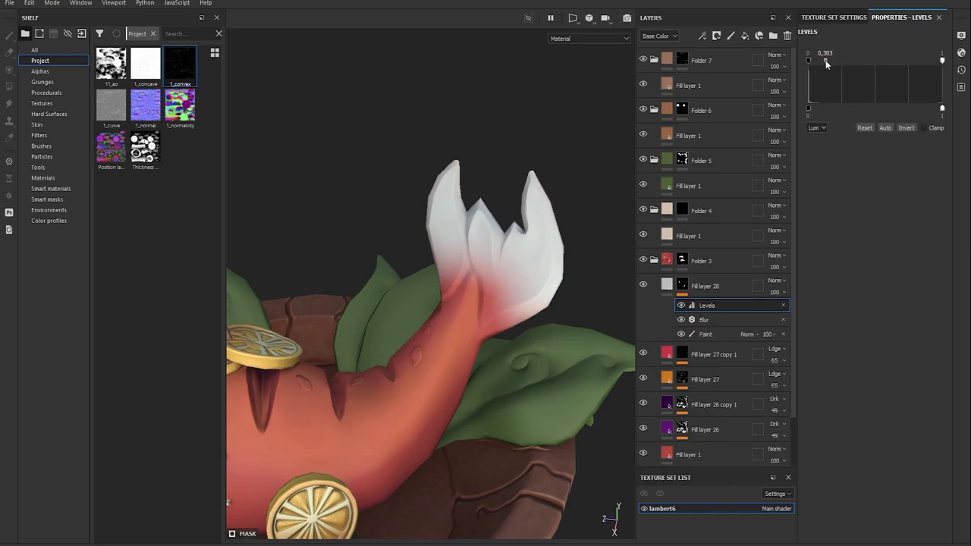
click(773, 287)
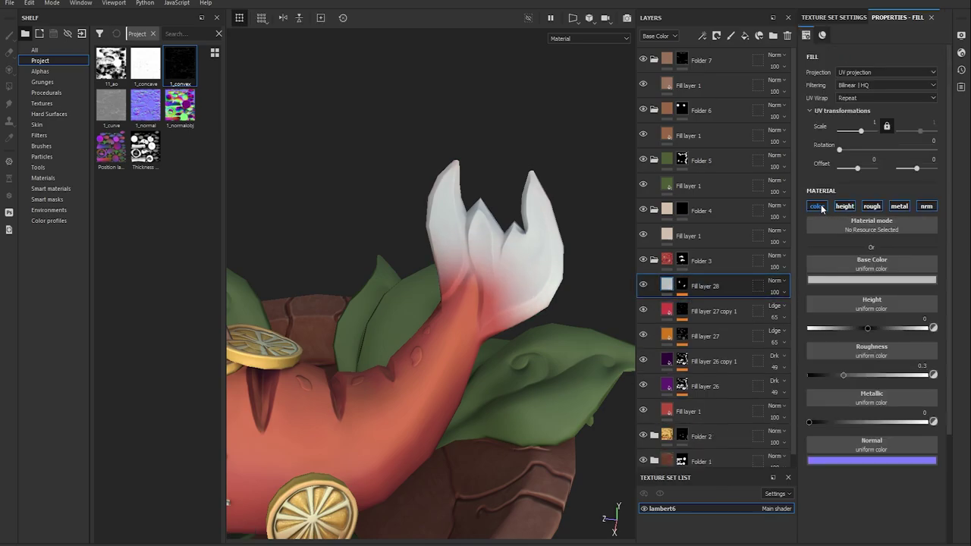
Set Fill layer 28 to Multiply at 63 opacity and add a dense, lower-contrast tri-planar Crystal 1 pattern
click(775, 281)
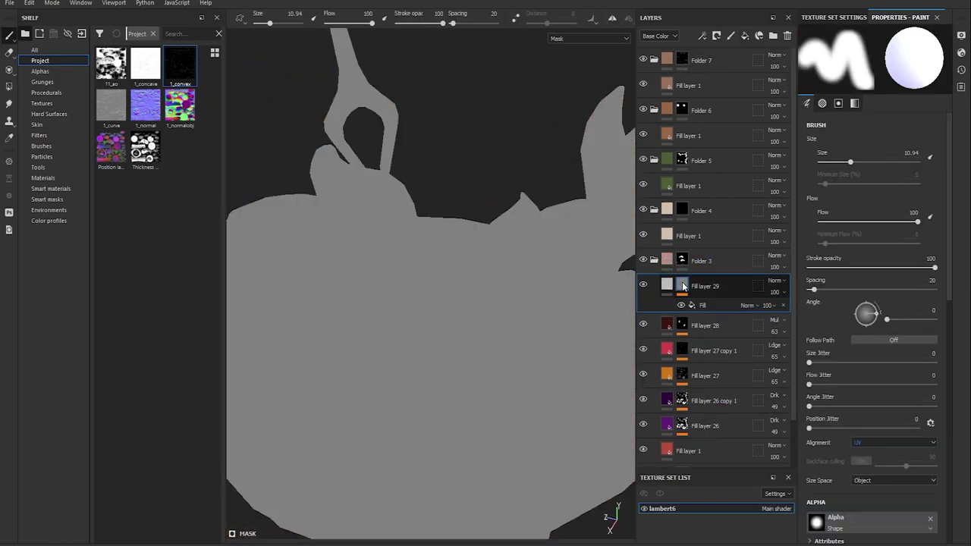
click(46, 93)
text(c)
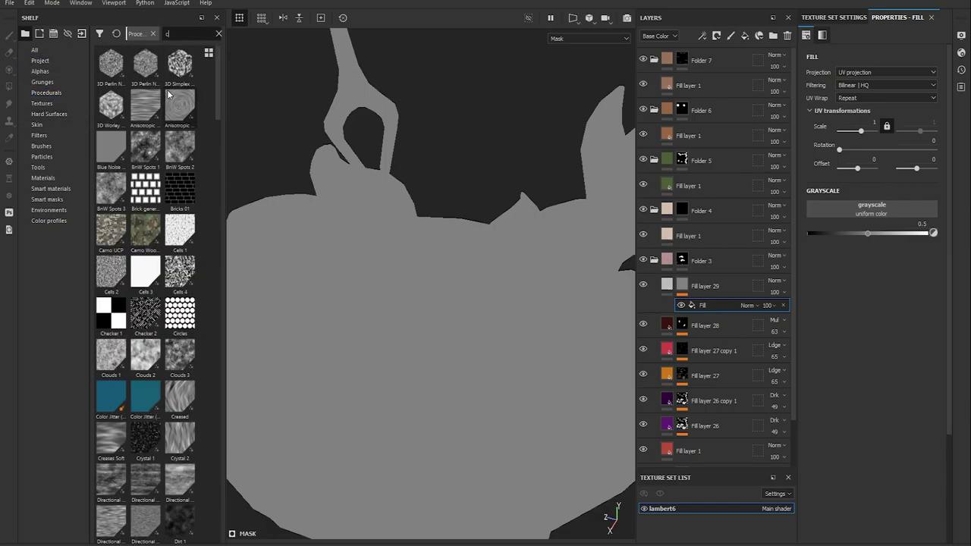
text(rys)
drag(104, 70, 872, 208)
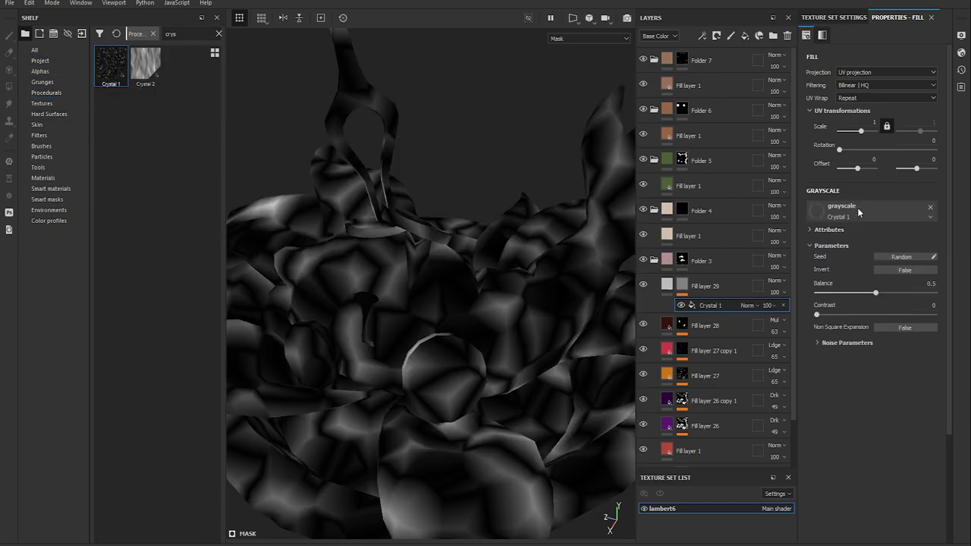
click(842, 92)
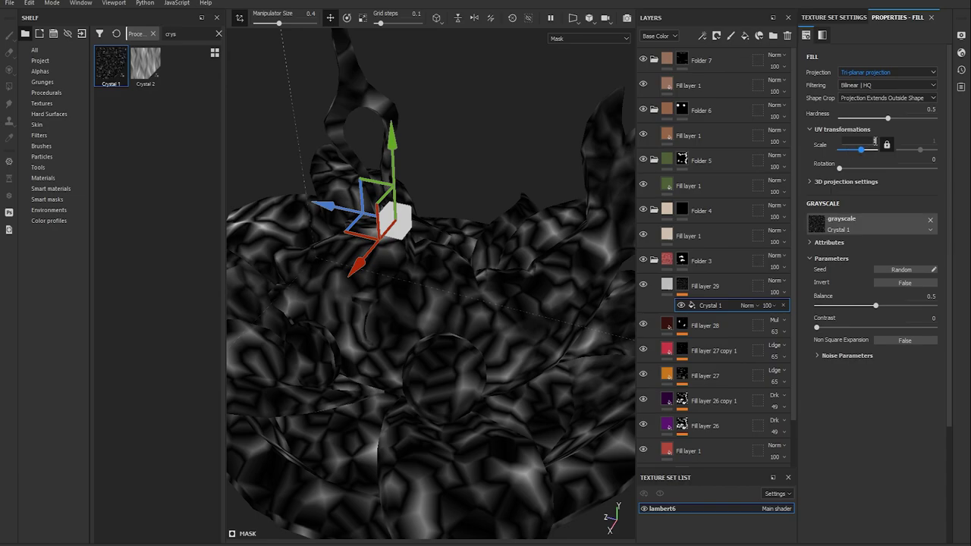
drag(861, 150, 852, 149)
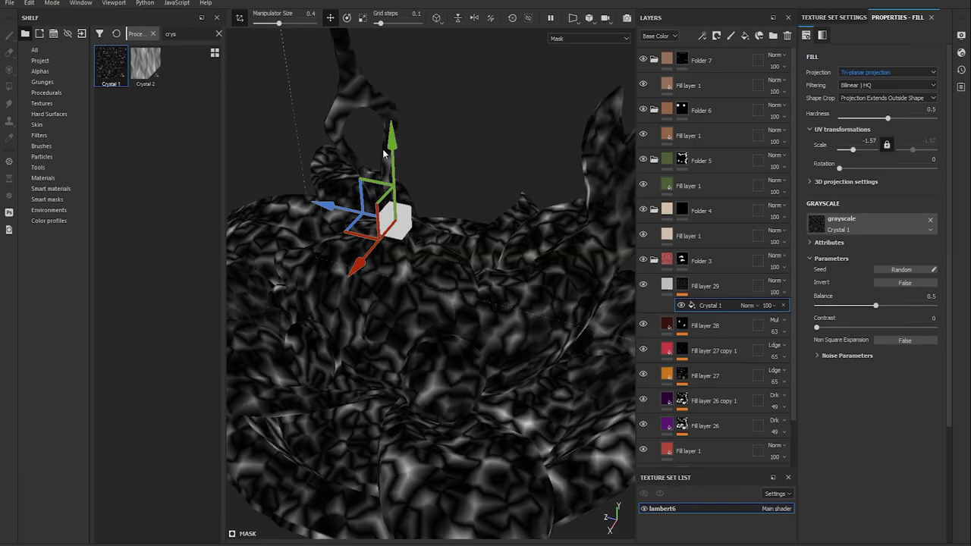
alt+drag(383, 153, 425, 250)
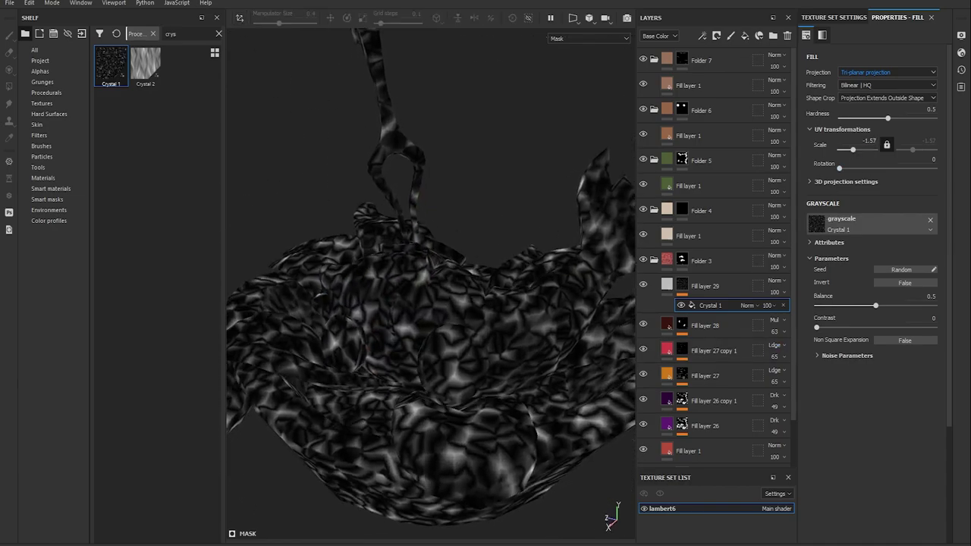
drag(828, 329, 827, 331)
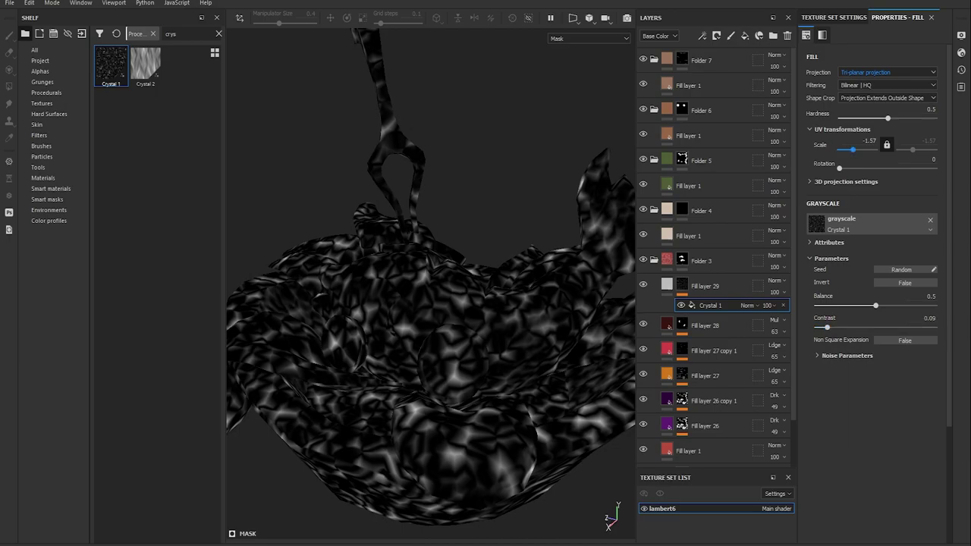
drag(852, 149, 851, 149)
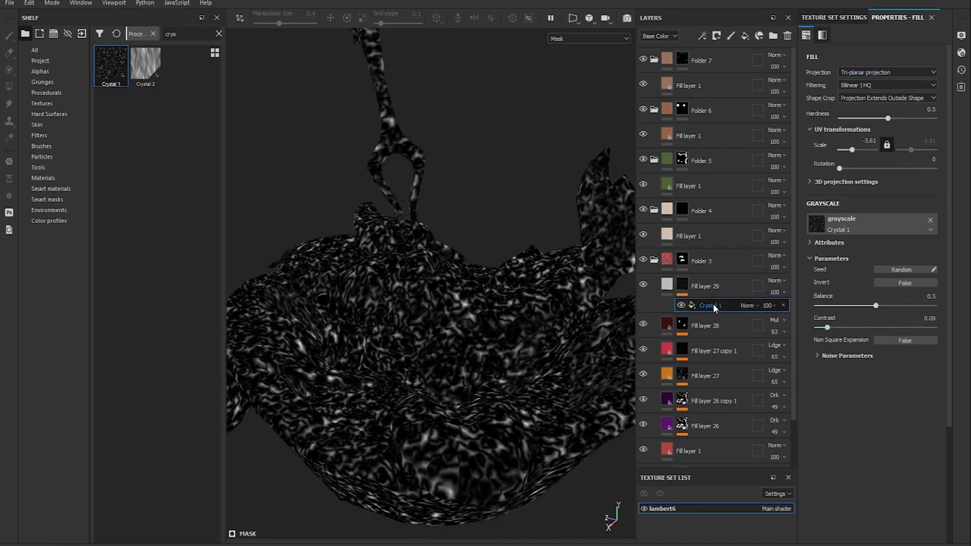
Undo the added paint effect and lower Fill layer 29's opacity to 19
key(1)
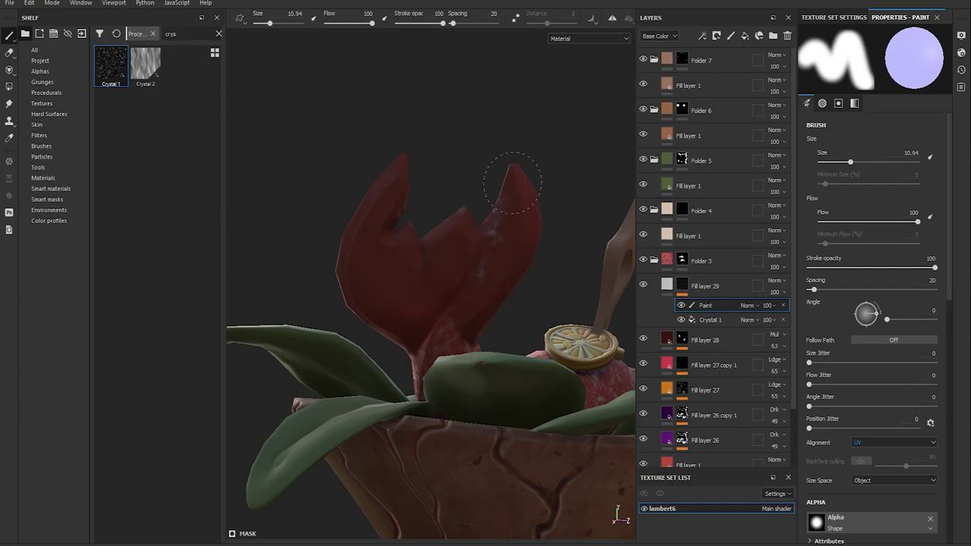
alt+drag(493, 284, 425, 288)
click(701, 285)
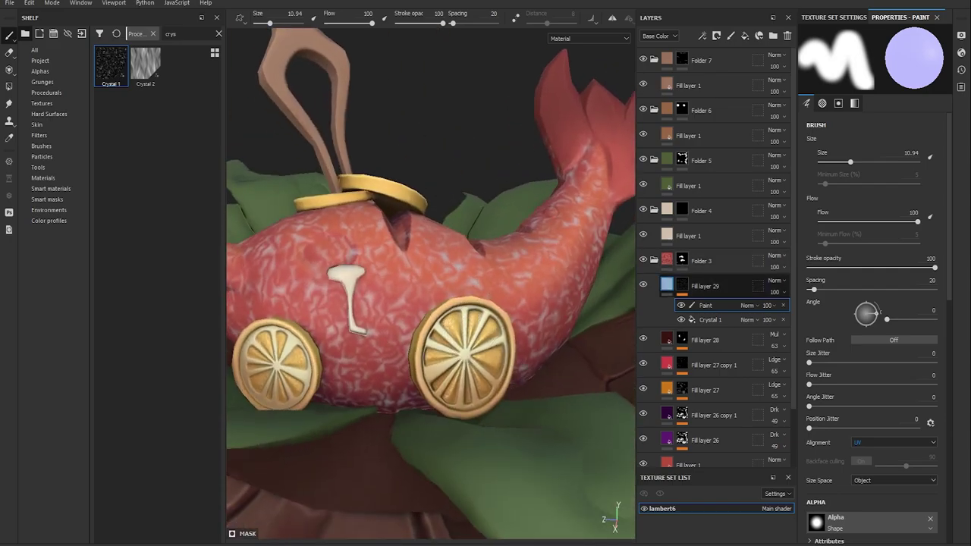
key(ctrl+z)
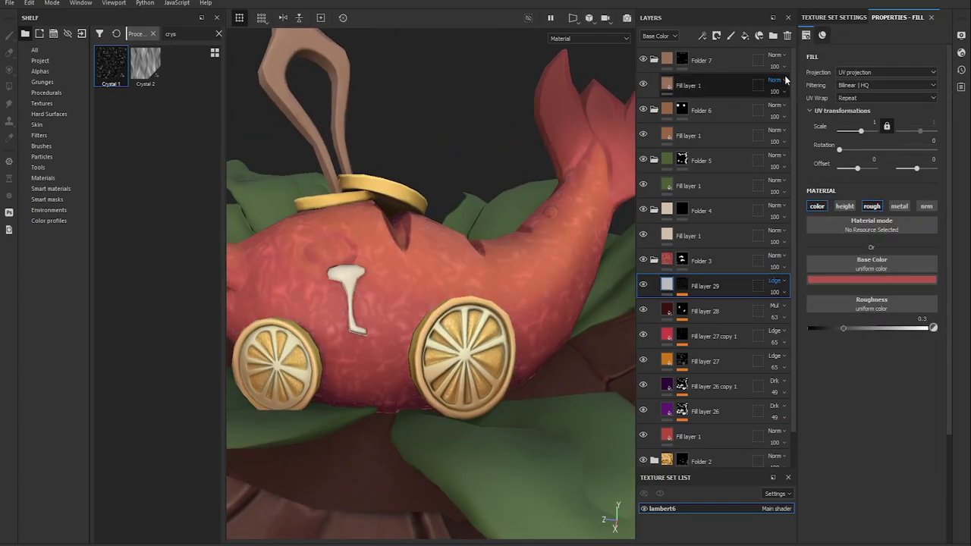
drag(773, 291, 795, 304)
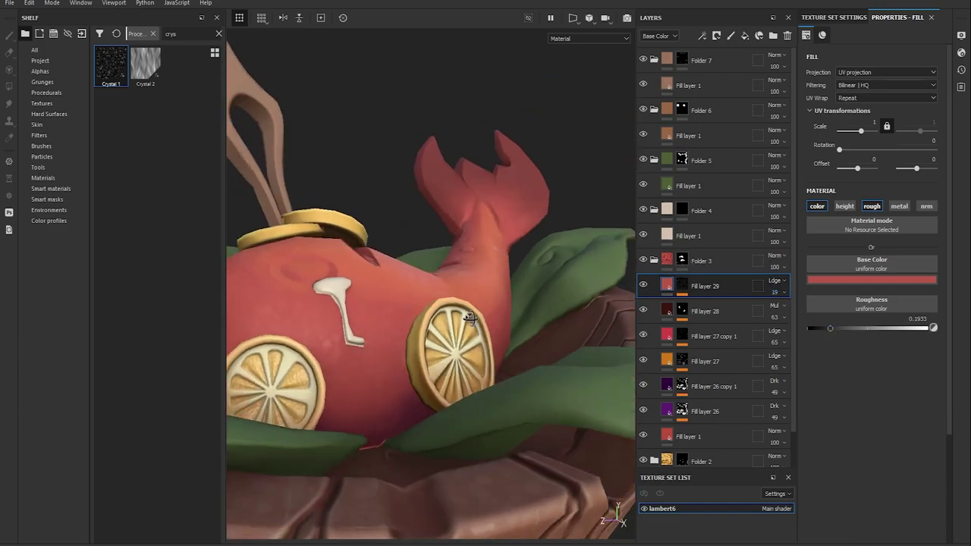
Add a new fill layer above Fill layer 29 with a black mask
alt+drag(455, 303, 395, 288)
scroll(666, 34, down, 2)
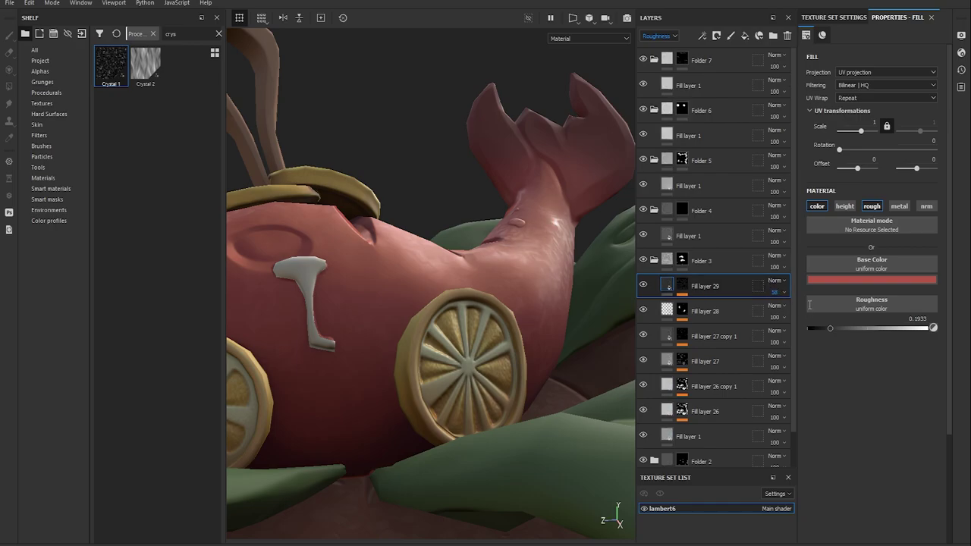
scroll(666, 35, up, 2)
mouse_move(380, 303)
alt+mouse_down()
mouse_move(432, 309)
mouse_move(473, 411)
alt+mouse_up()
scroll(431, 309, down, 3)
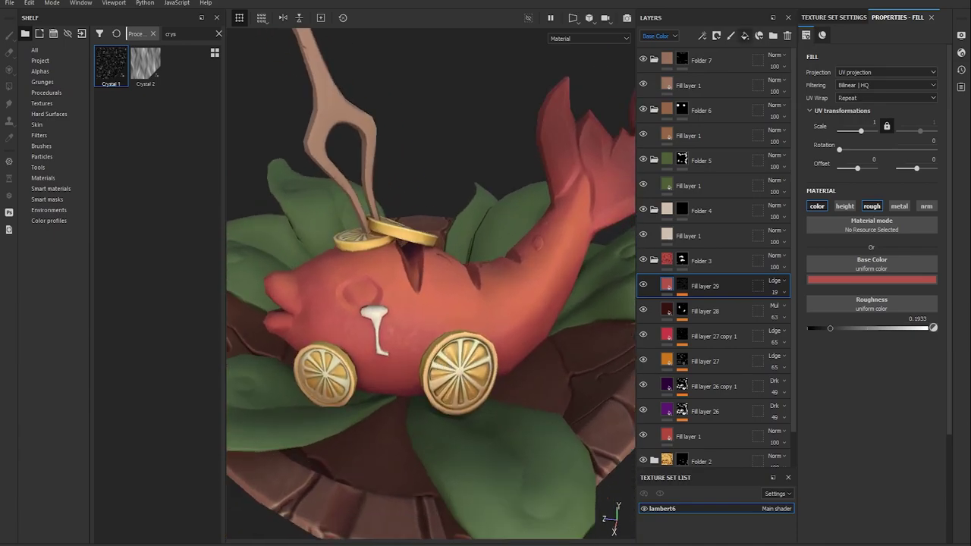
click(744, 35)
right_click(700, 289)
Add paint and fill effects to Fill layer 30's mask, with Gaussian Noise as the grayscale
right_click(680, 289)
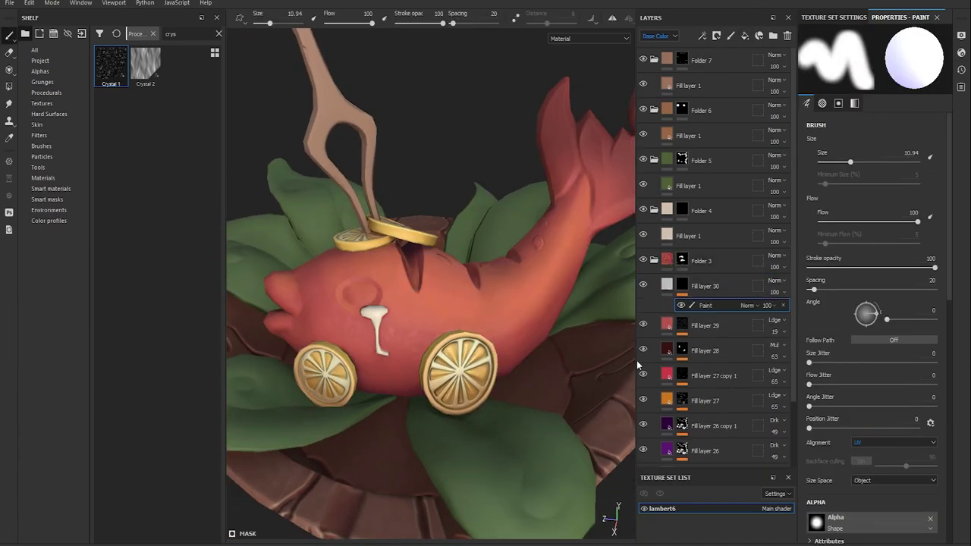
alt+drag(493, 304, 531, 227)
click(684, 286)
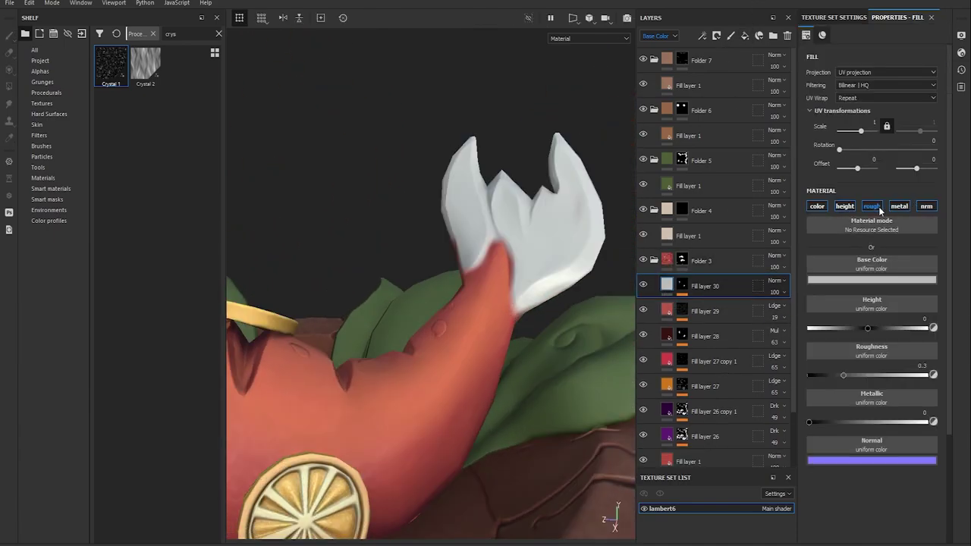
click(703, 305)
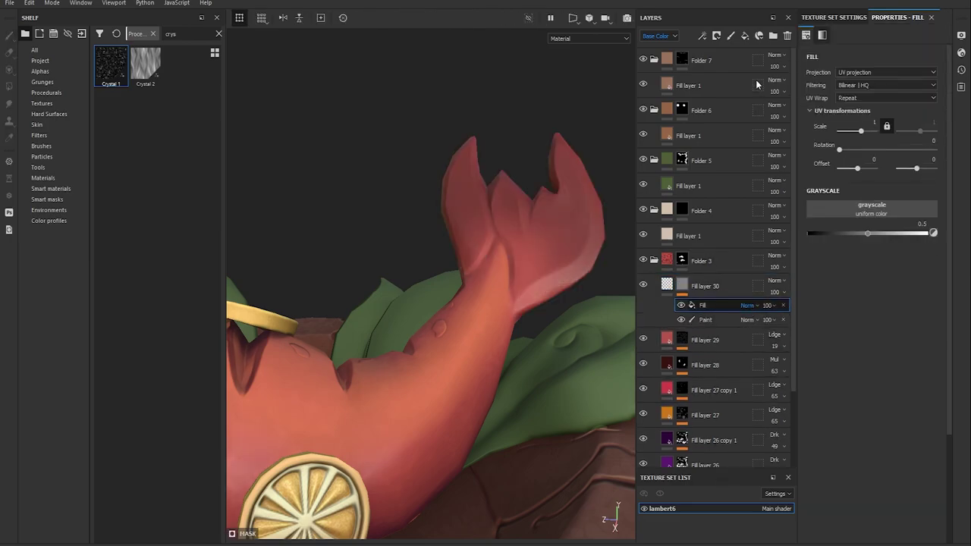
click(870, 204)
text(ga)
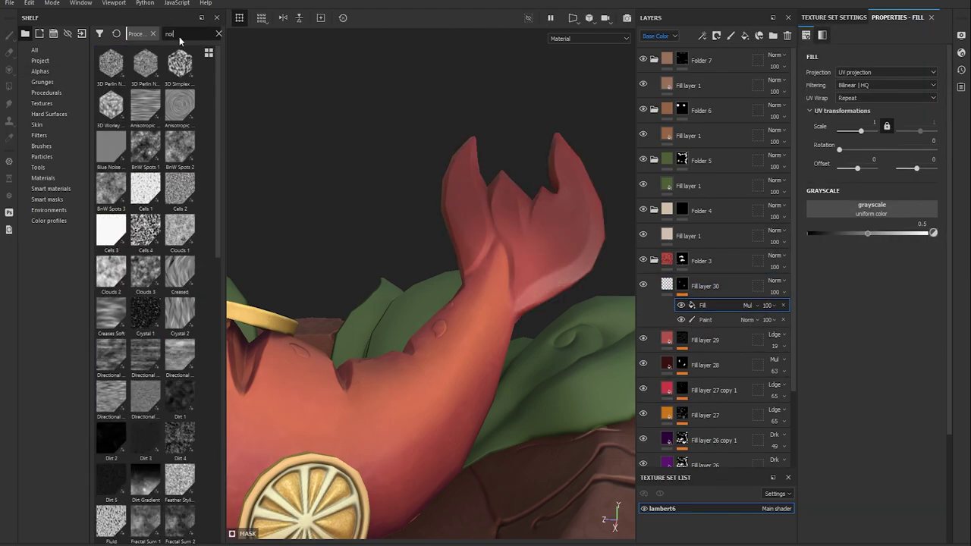
text( noise)
text(u)
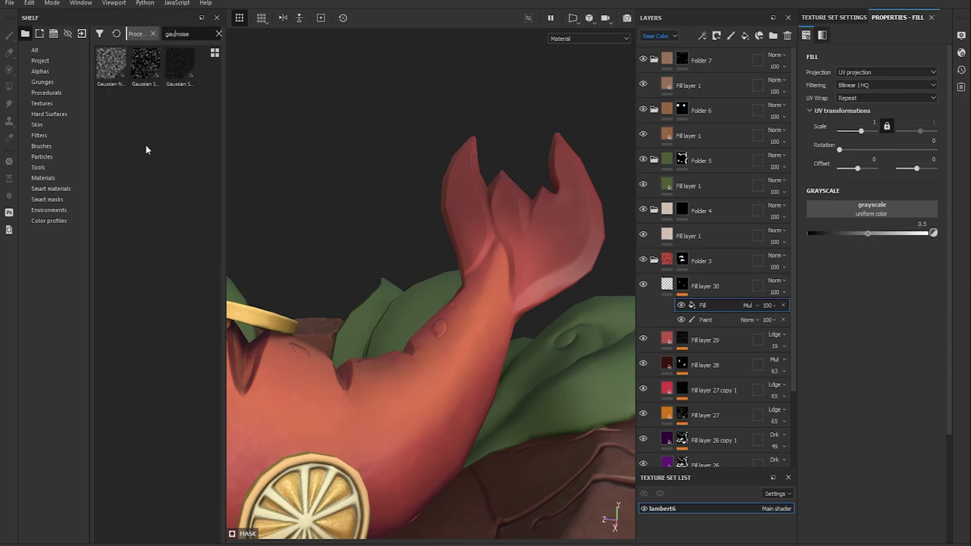
drag(106, 68, 879, 210)
Tweak the noise scale, set Fill layer 30's roughness to 0.4874, and add Fill layer 31
alt+click(682, 285)
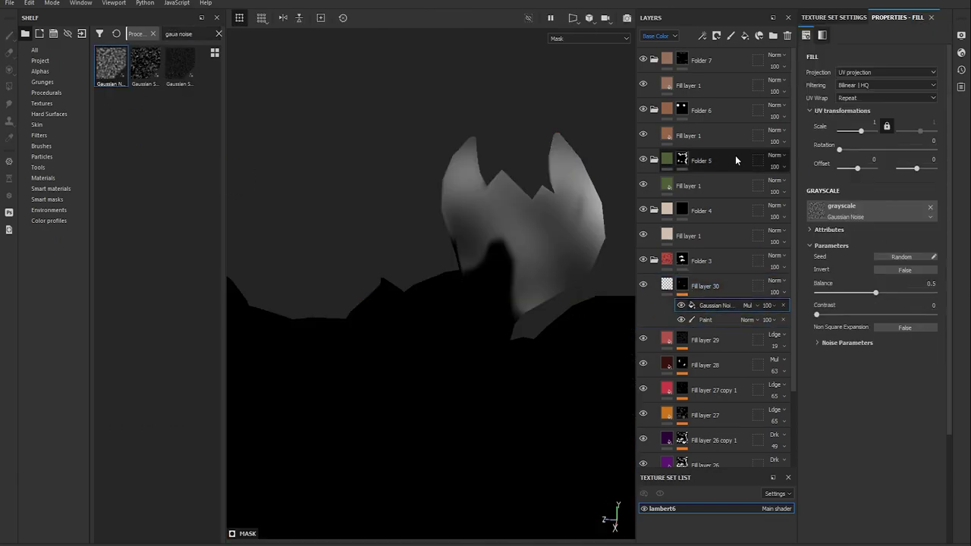
drag(861, 131, 847, 132)
key(m)
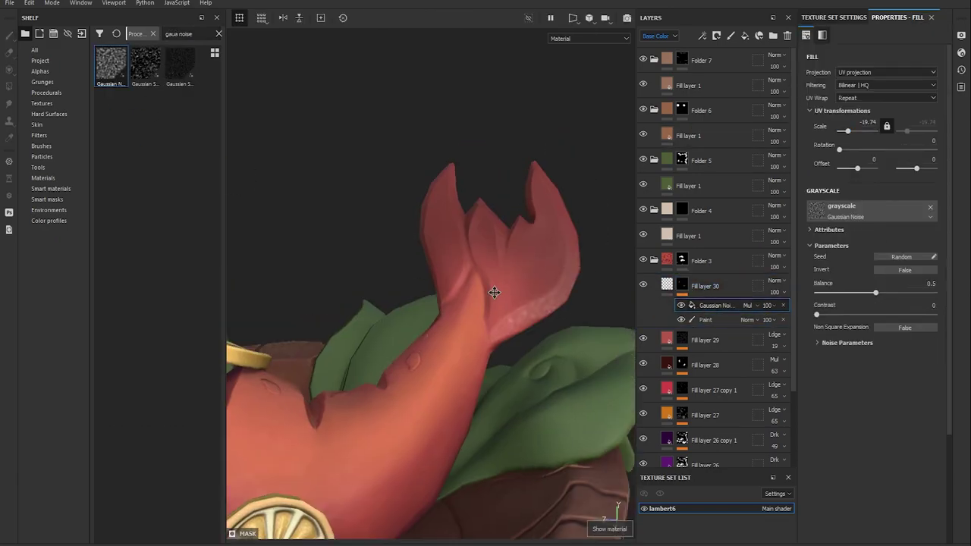
click(667, 285)
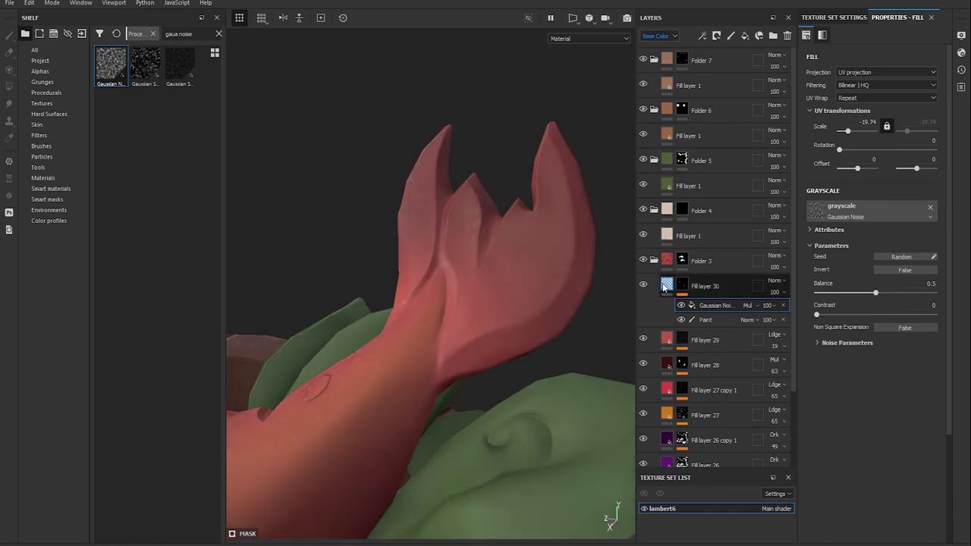
drag(844, 287, 866, 287)
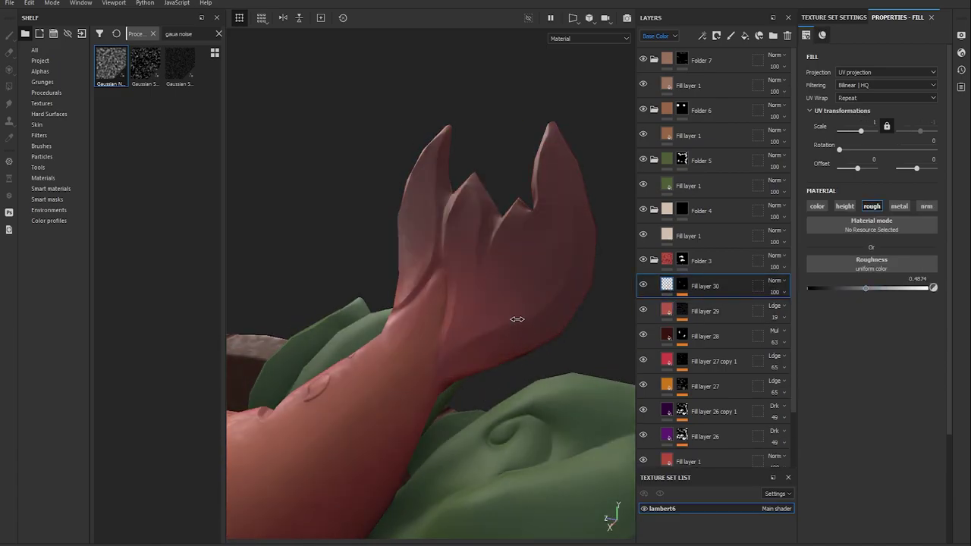
alt+drag(524, 334, 576, 319)
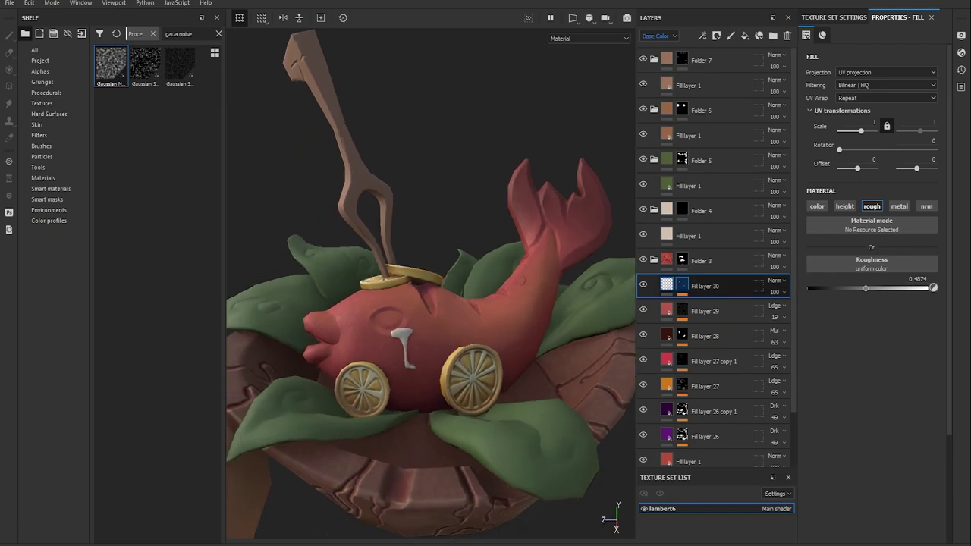
click(744, 35)
Give Fill layer 31 a black mask and paint white over the three tooth pieces in UV view
key(1)
key(F3)
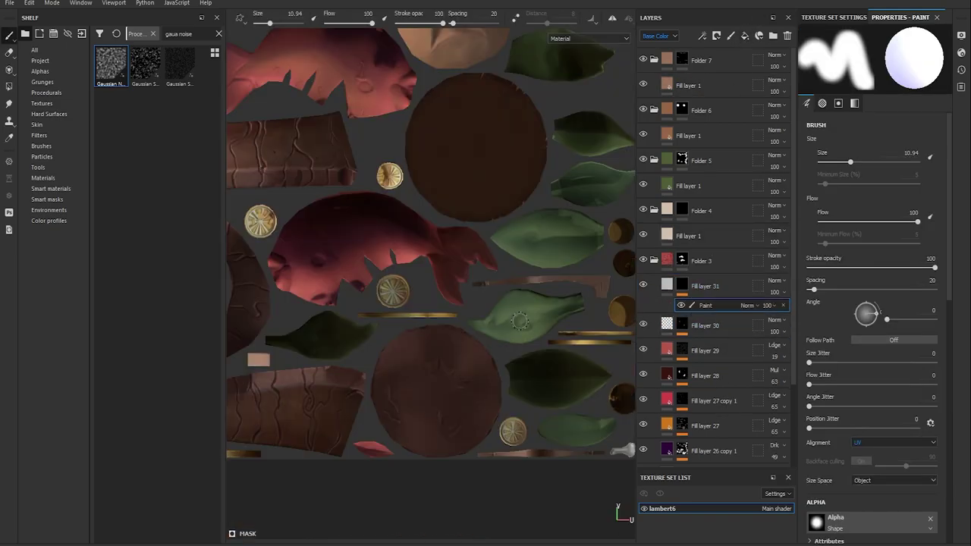
scroll(426, 270, up, 3)
scroll(426, 270, up, 5)
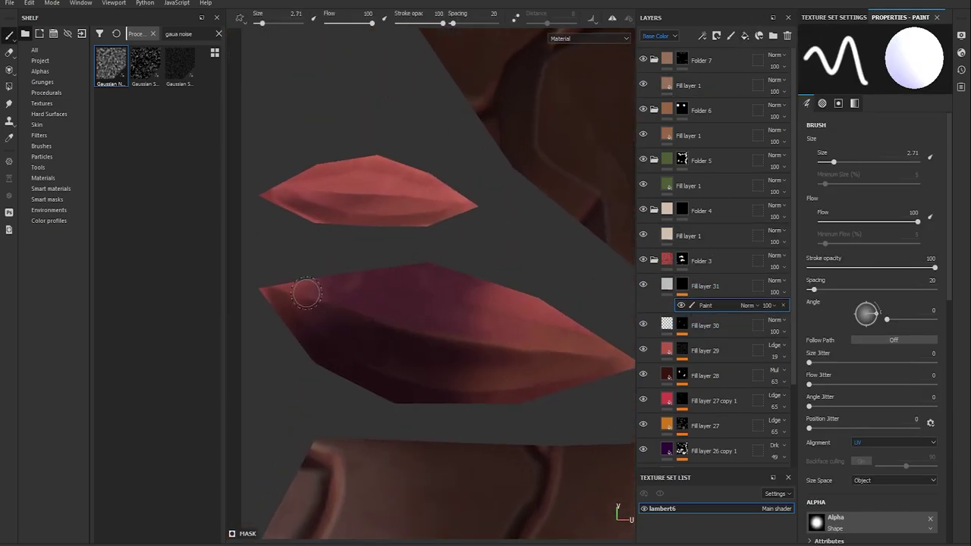
drag(303, 288, 618, 356)
drag(288, 186, 436, 217)
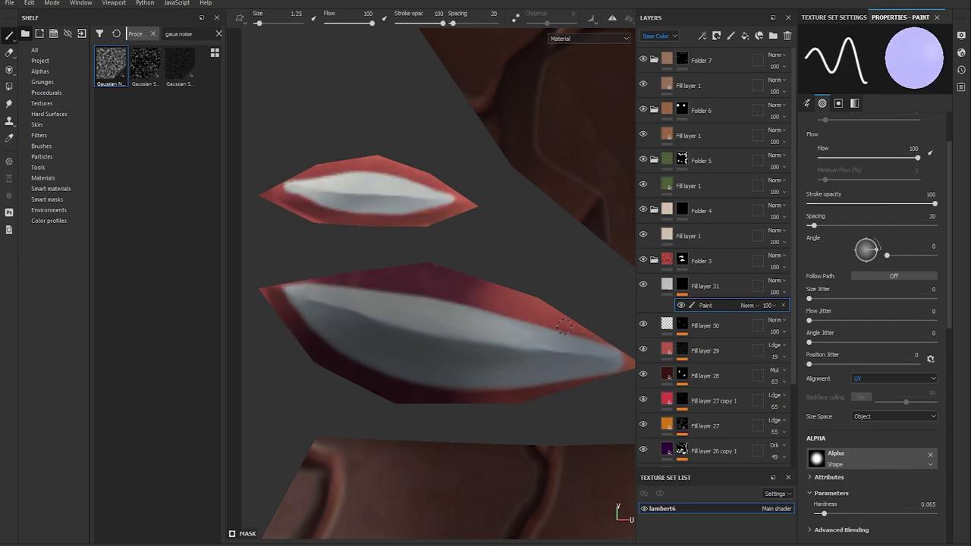
scroll(364, 336, down, 2)
scroll(360, 303, down, 3)
scroll(358, 281, up, 4)
scroll(299, 233, up, 2)
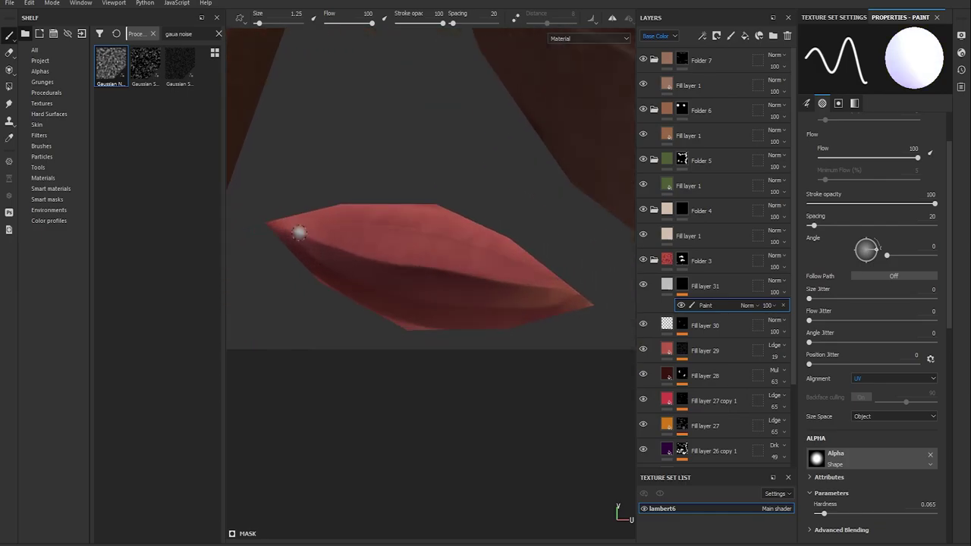
drag(298, 232, 534, 252)
Back in the 3D view, inspect the painted tooth from around the fish's mouth
key(F2)
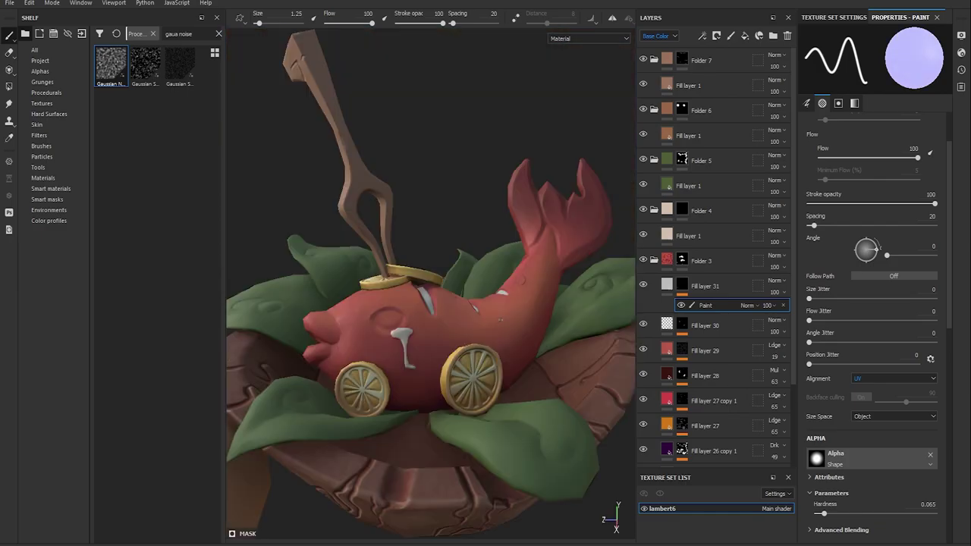
scroll(424, 424, up, 3)
scroll(440, 461, up, 2)
scroll(386, 377, up, 2)
alt+drag(385, 377, 387, 288)
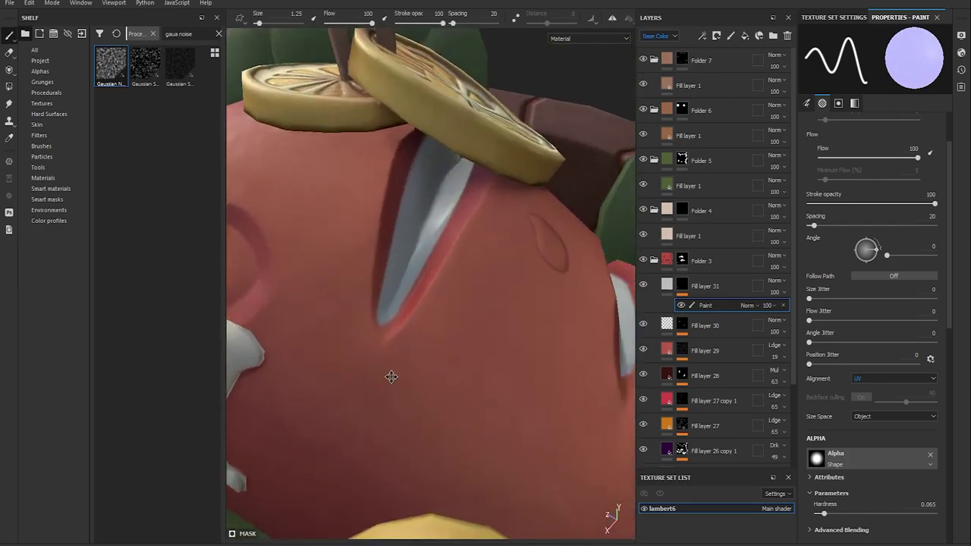
scroll(379, 315, up, 2)
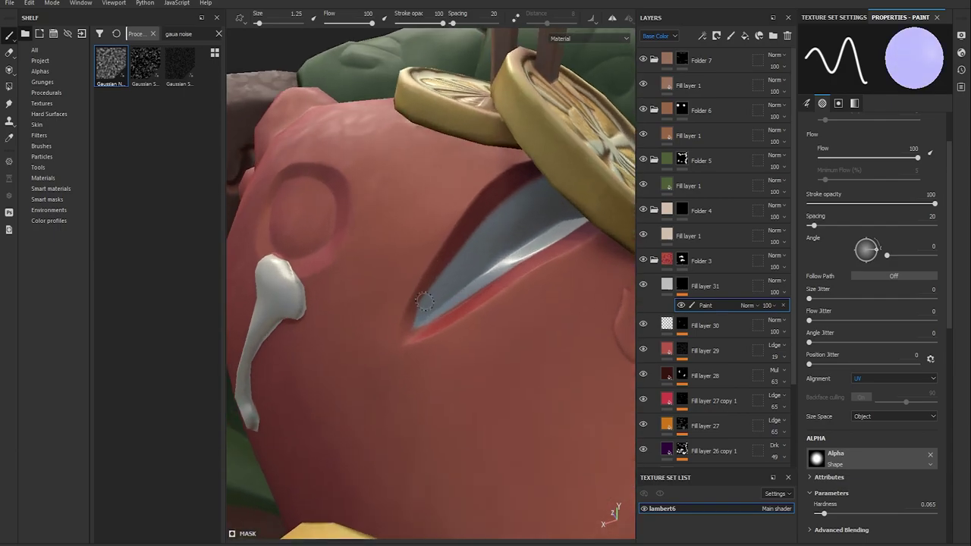
mouse_move(421, 286)
alt+mouse_down()
mouse_move(440, 307)
mouse_move(435, 372)
alt+mouse_up()
scroll(447, 318, up, 2)
scroll(456, 307, down, 3)
scroll(436, 373, up, 3)
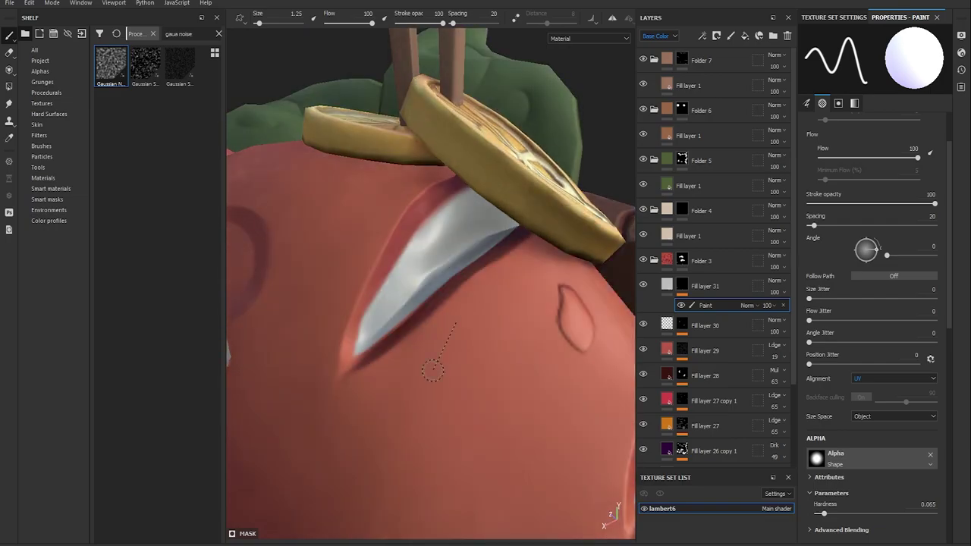
Set Fill layer 31's roughness to 0.4874 and add Fill layer 32
click(702, 286)
drag(847, 373, 867, 374)
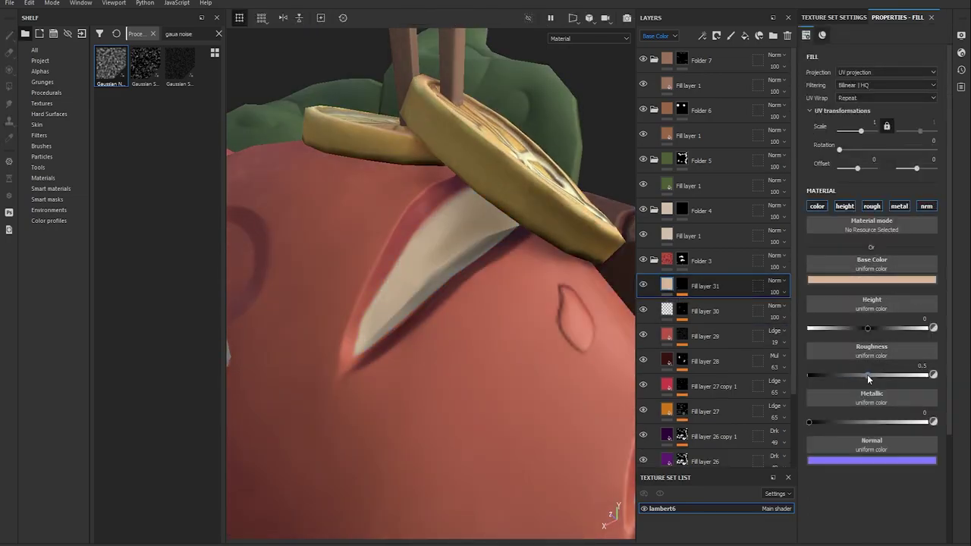
scroll(389, 319, down, 5)
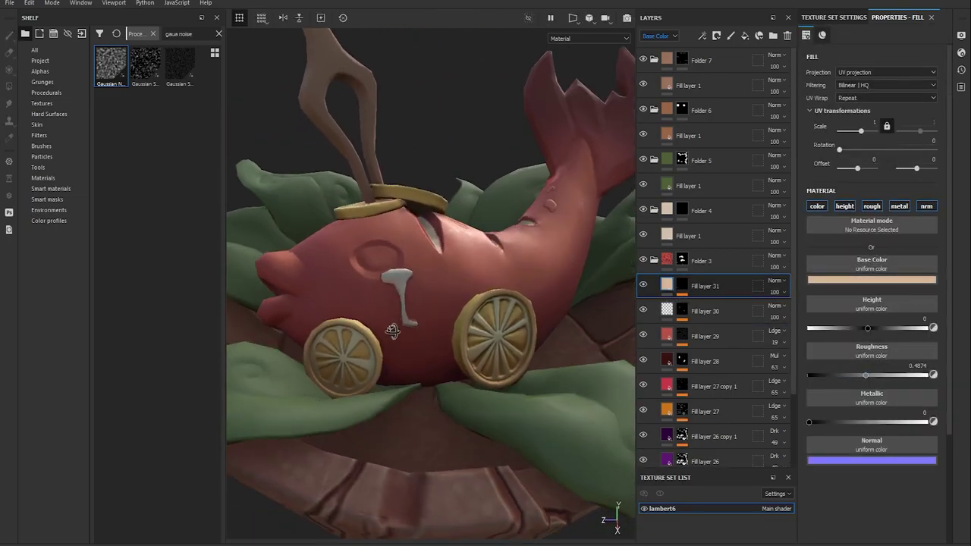
alt+drag(390, 319, 425, 329)
click(743, 42)
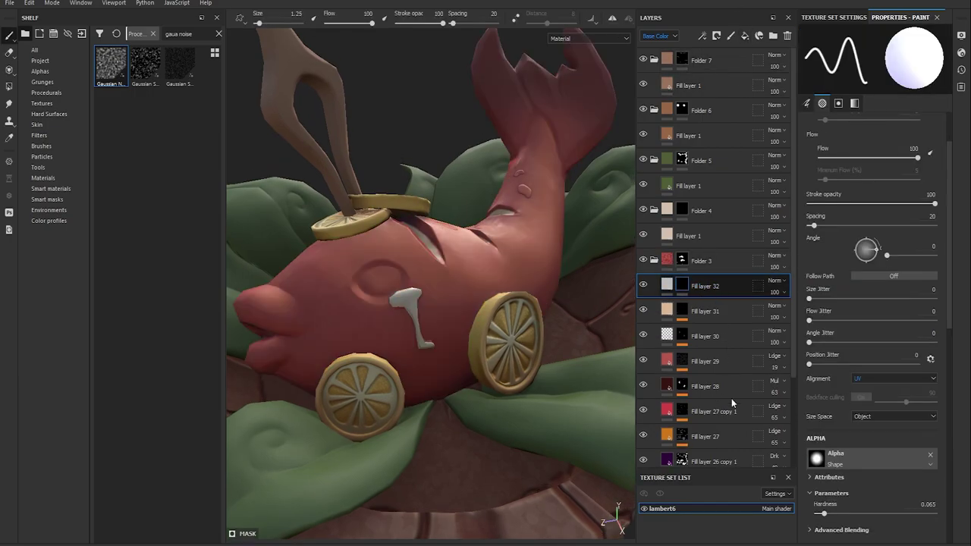
Fill Fill layer 32's mask with the concave map, brighten midtones, and blend in a convex-map fill
drag(144, 65, 871, 208)
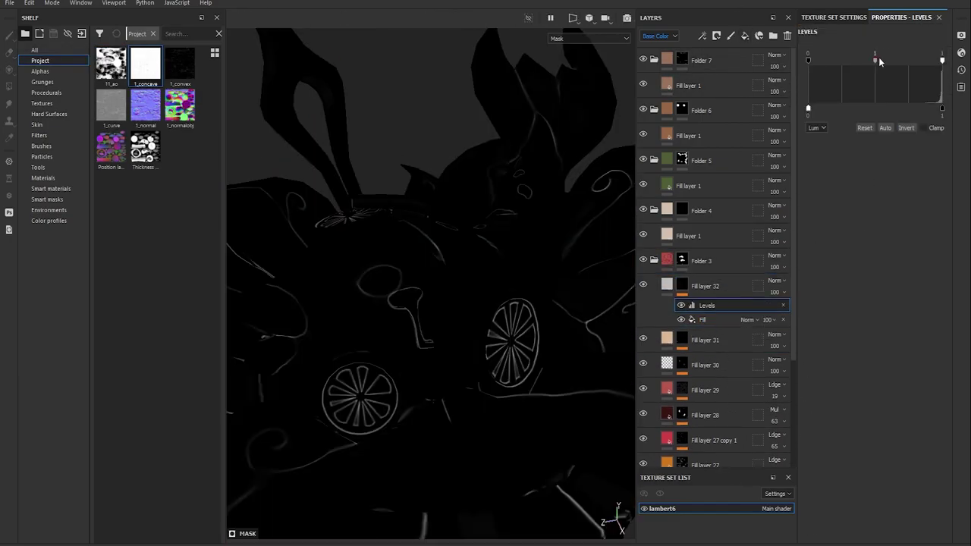
drag(878, 57, 894, 59)
click(744, 36)
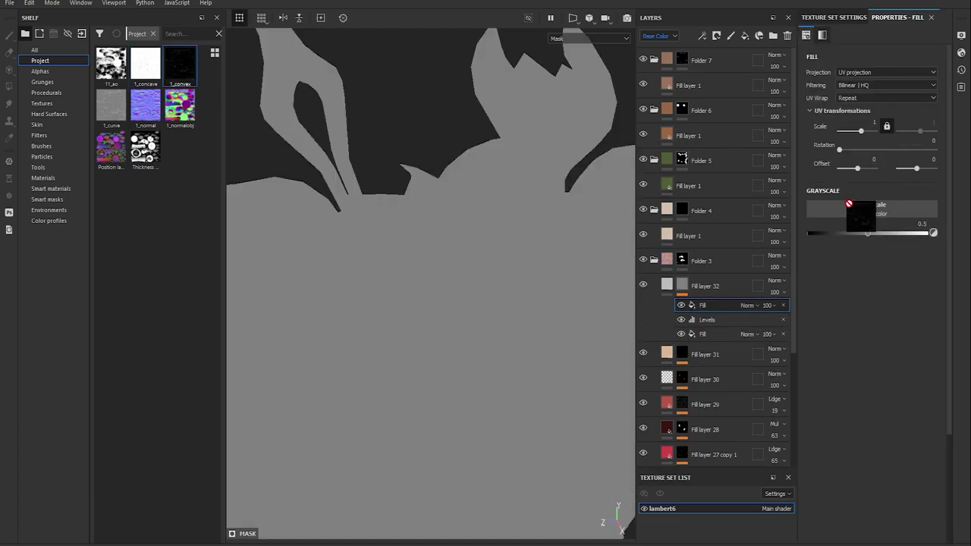
drag(180, 64, 872, 211)
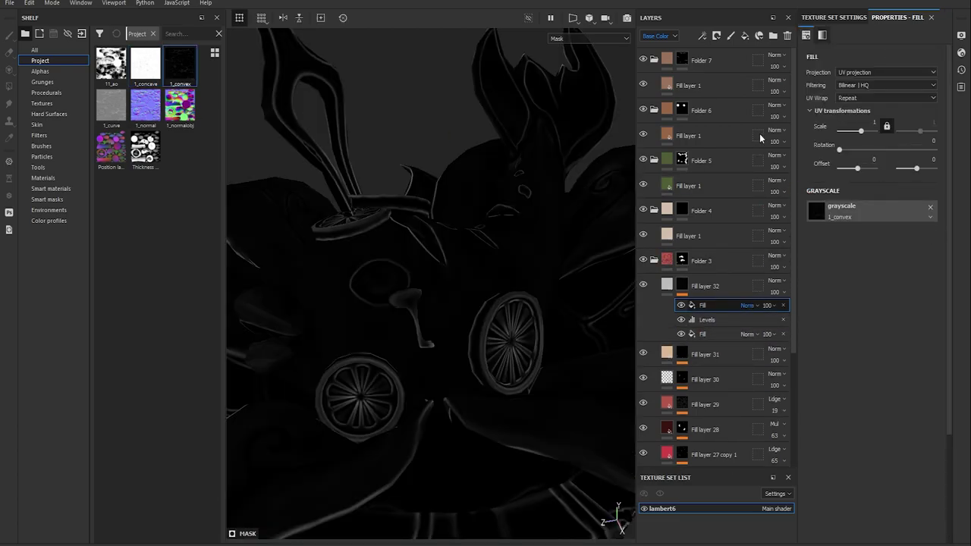
click(749, 87)
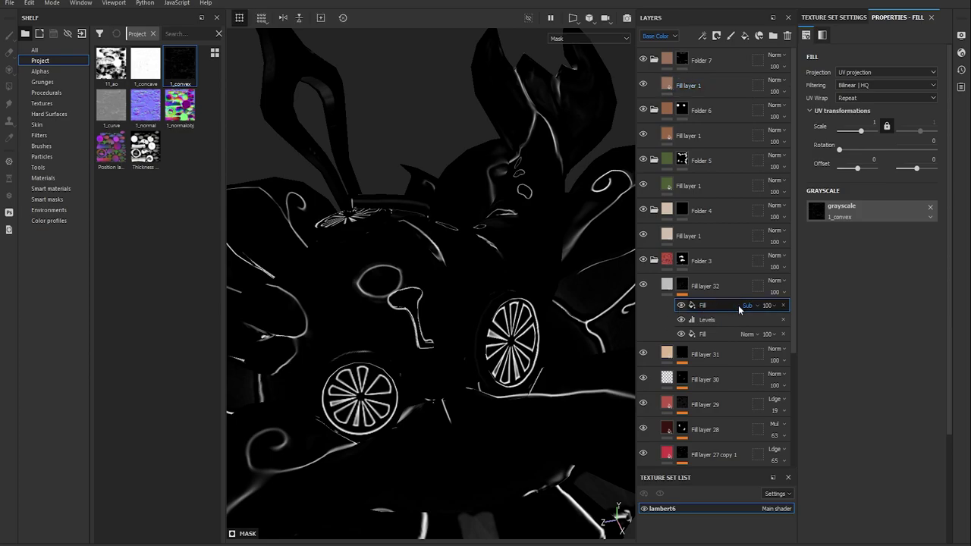
scroll(747, 304, up, 2)
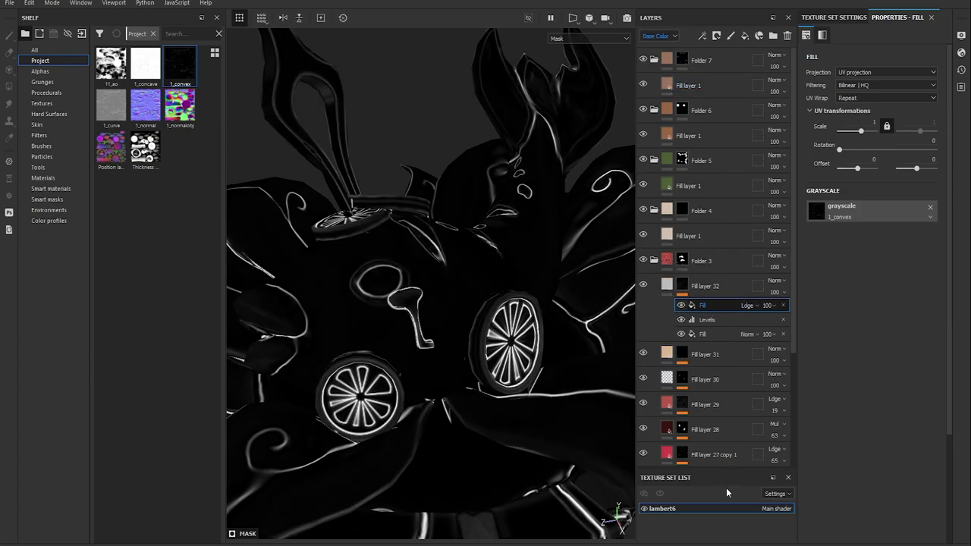
Add a Blur and a Levels to the mask, raising the black point for contrast
click(702, 36)
click(866, 53)
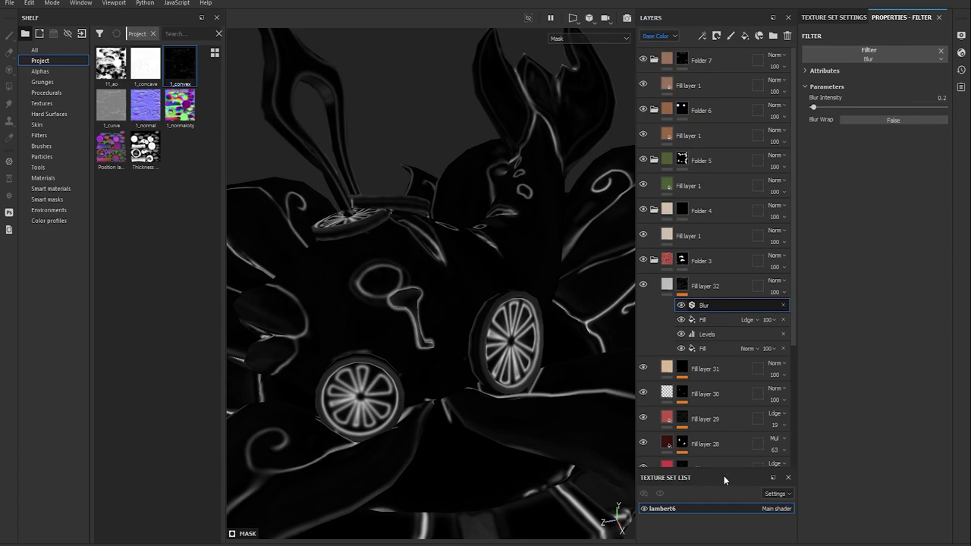
click(701, 36)
click(728, 84)
mouse_move(874, 65)
mouse_down()
mouse_move(810, 59)
mouse_move(837, 60)
mouse_up()
Make the shading layer dark red with about 0.83 roughness and add a paint effect to its mask
click(701, 286)
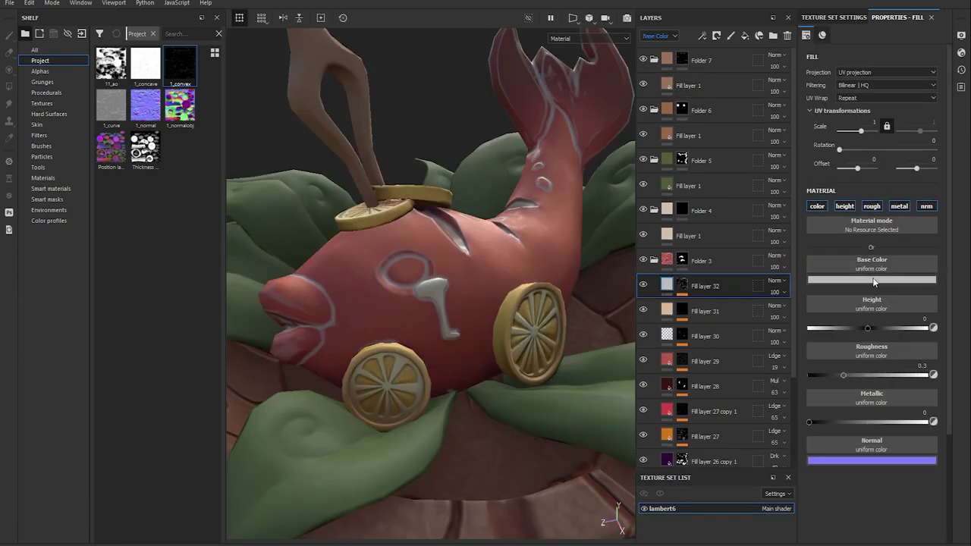
key(ctrl+z)
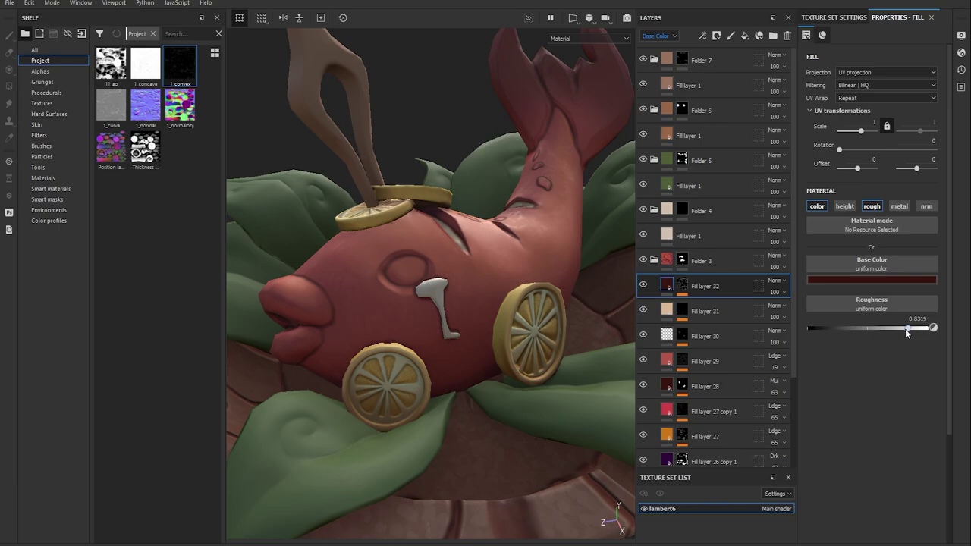
alt+drag(497, 283, 379, 319)
click(682, 286)
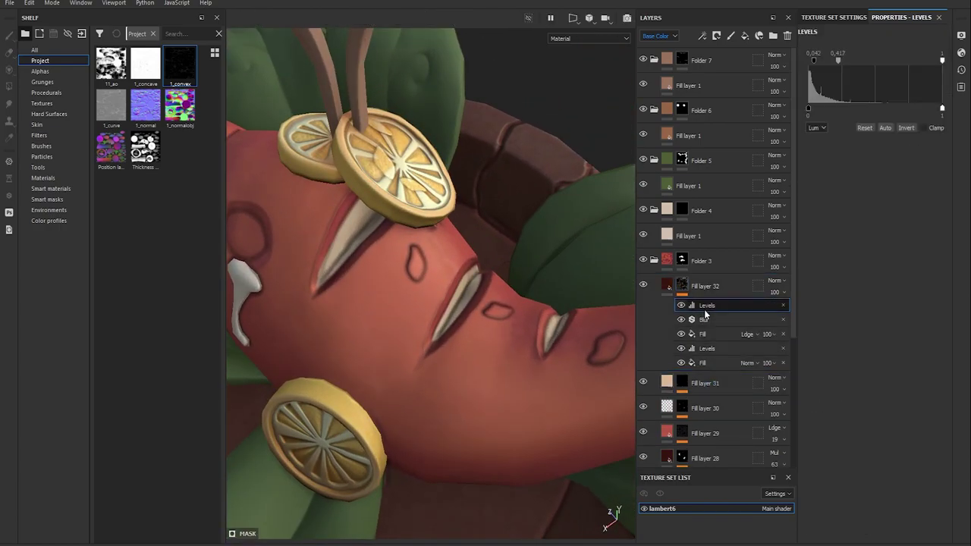
click(705, 305)
Enlarge the brush to about 6.32 and make it slightly harder
alt+drag(438, 290, 357, 227)
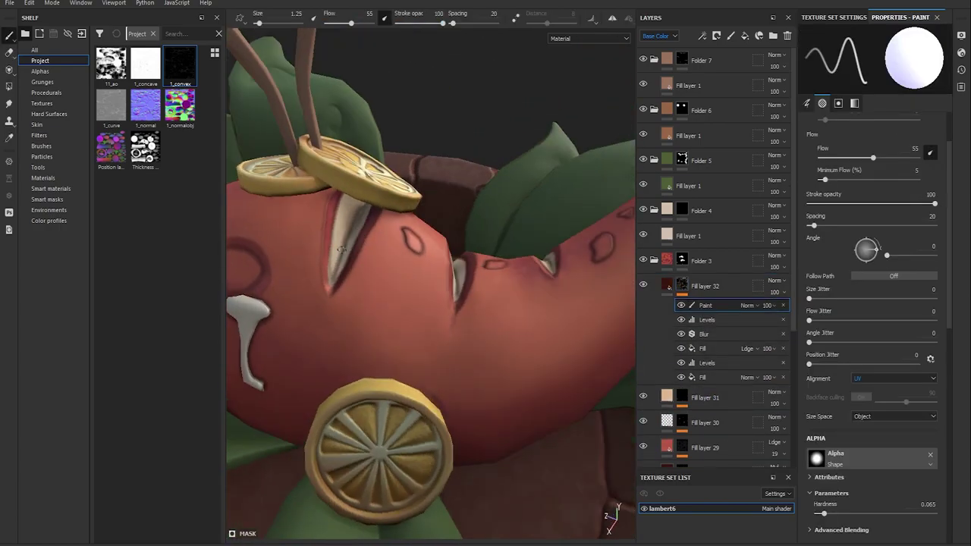
ctrl+right_drag(357, 228, 364, 220)
alt+drag(455, 274, 477, 231)
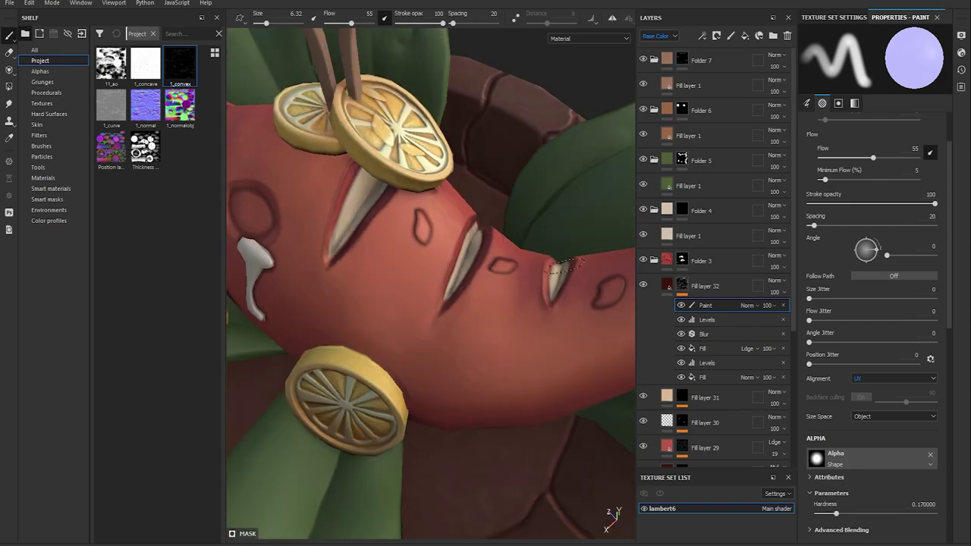
mouse_move(559, 269)
alt+mouse_down()
mouse_move(556, 283)
mouse_move(459, 292)
mouse_move(495, 266)
alt+mouse_up()
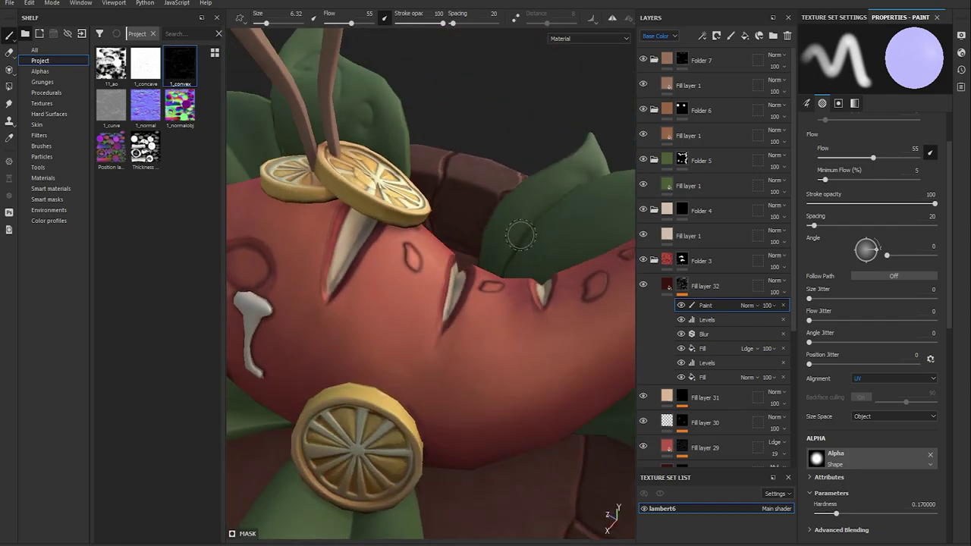
mouse_move(520, 236)
alt+mouse_down()
mouse_move(433, 309)
mouse_move(424, 304)
mouse_move(485, 353)
mouse_move(483, 304)
mouse_move(505, 330)
alt+mouse_up()
Add Fill layer 33 with a black paint mask, painting from the camera without reaching hidden faces
click(745, 35)
right_click(708, 285)
click(895, 378)
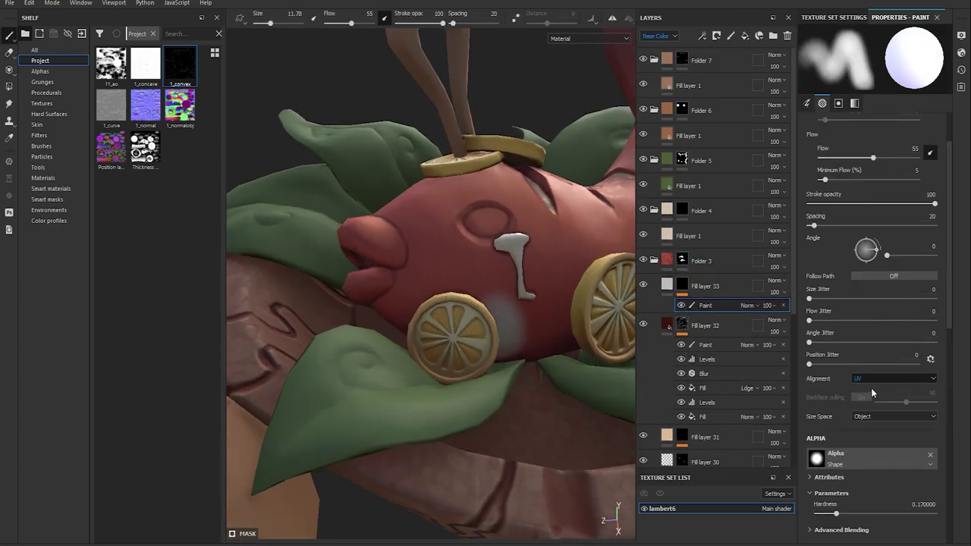
click(871, 387)
alt+drag(406, 336, 422, 340)
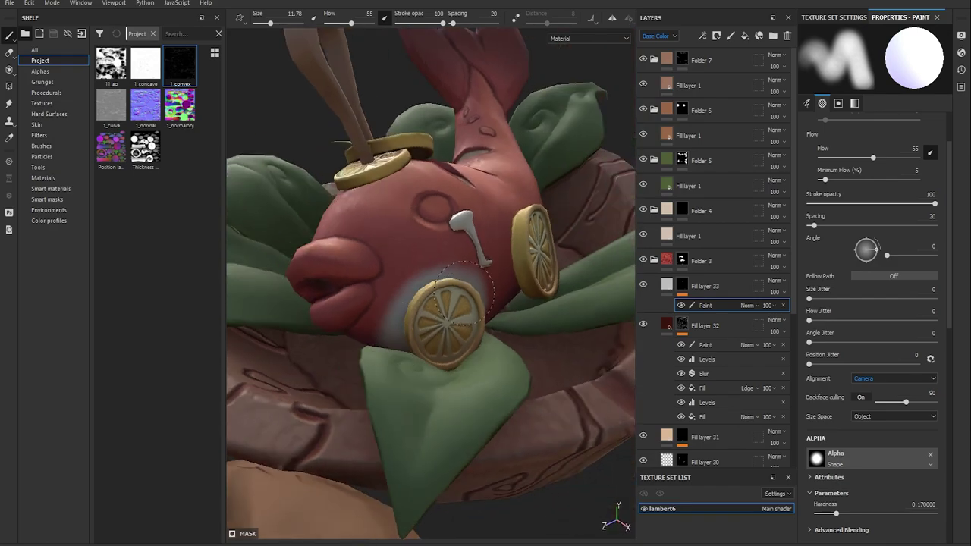
Paint soft light around the lemon-slice wheels on Fill layer 33 and blur the mask
mouse_move(456, 294)
alt+mouse_down()
mouse_move(429, 306)
mouse_move(459, 278)
alt+mouse_up()
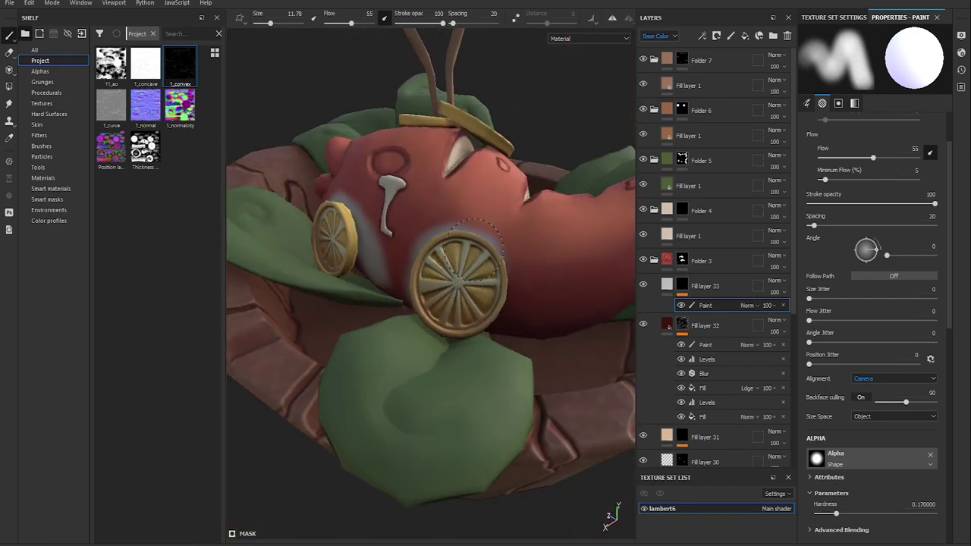
mouse_move(501, 322)
alt+mouse_down()
mouse_move(444, 242)
mouse_move(356, 223)
mouse_move(388, 248)
alt+mouse_up()
alt+drag(334, 217, 455, 304)
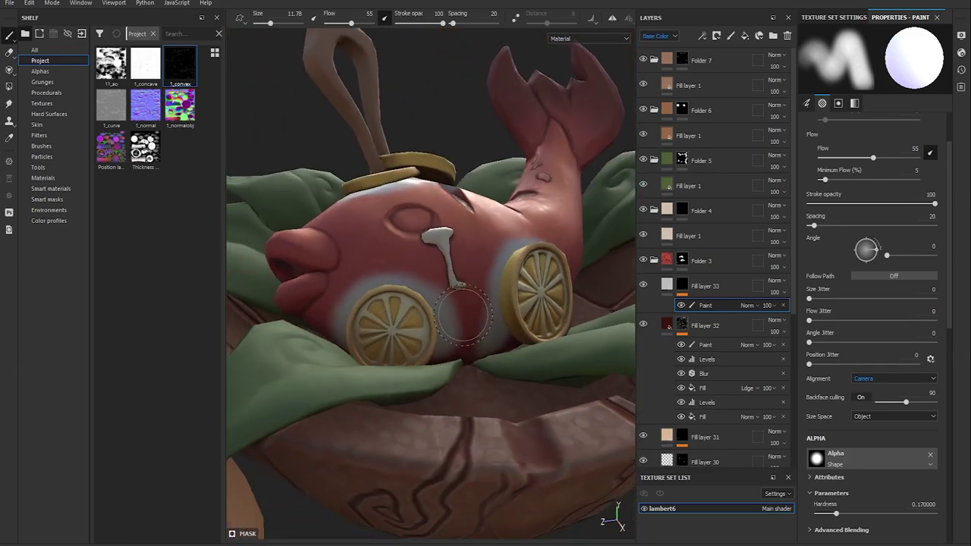
key(bracketleft)
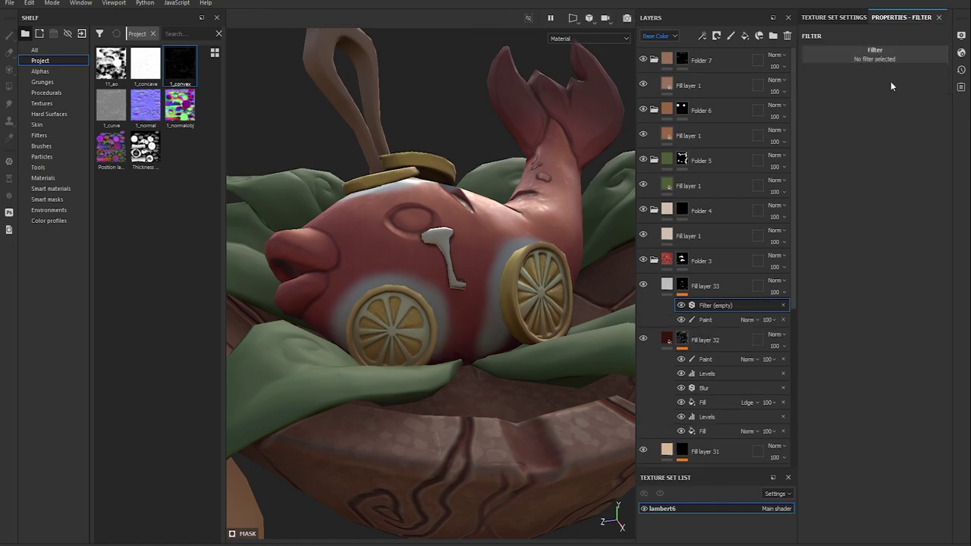
click(868, 53)
Make Fill layer 33 dark red at 55 opacity and set Fill layer 32 to Multiply 80
alt+drag(425, 228, 462, 243)
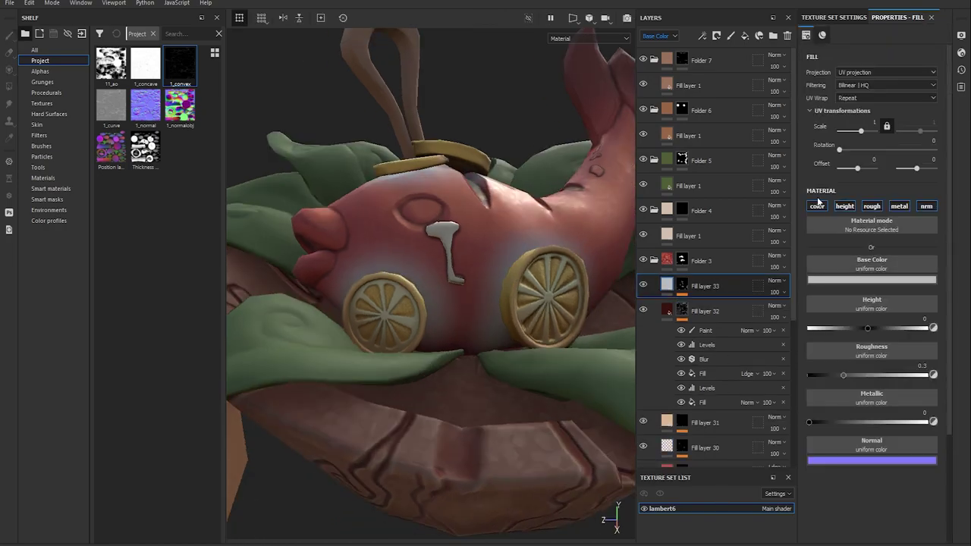
click(667, 286)
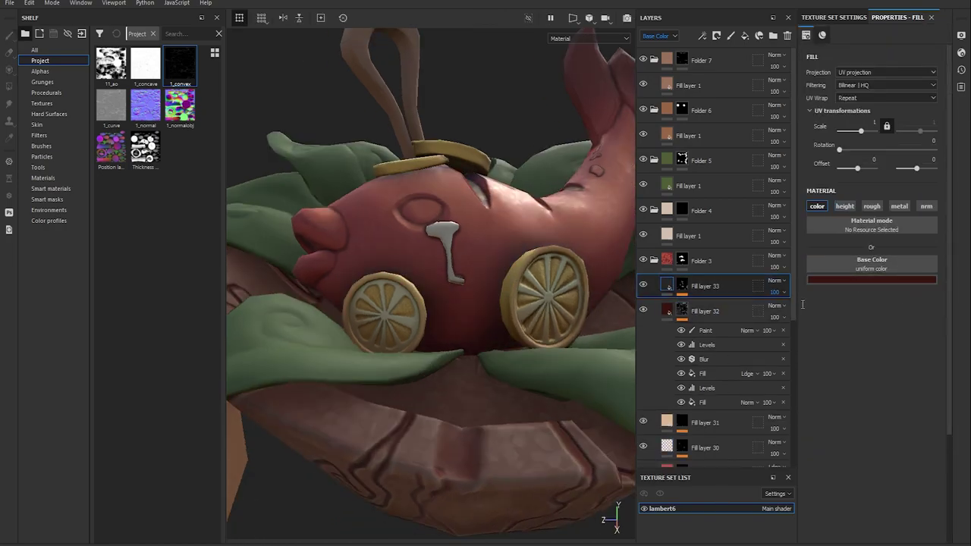
alt+drag(523, 339, 546, 326)
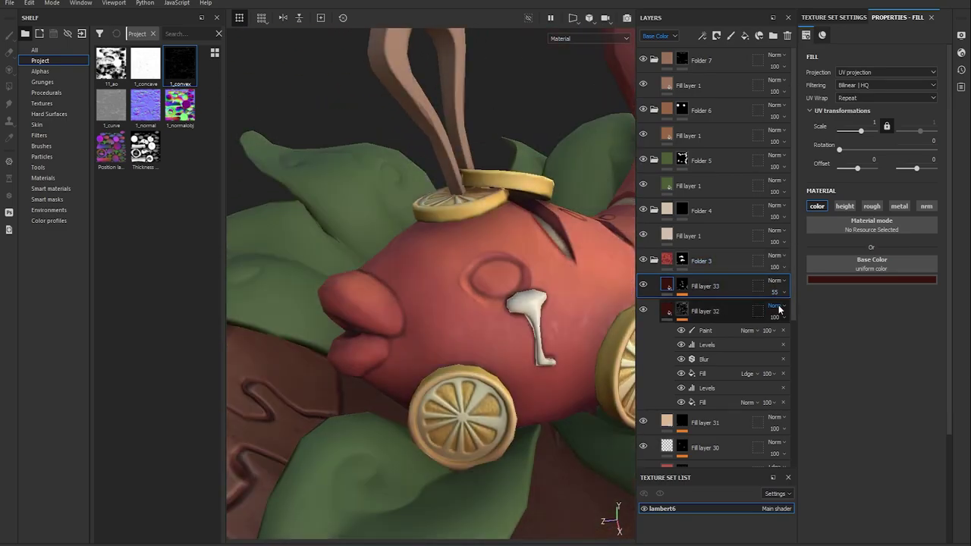
scroll(774, 305, down, 1)
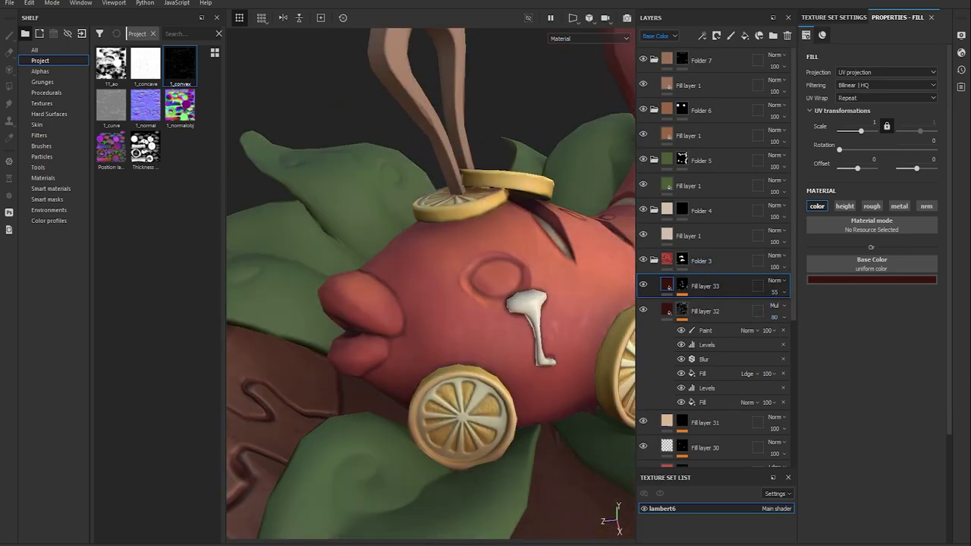
Add pink Fill layer 34 at 65 opacity with a black paint mask blurred at 0.2
click(744, 35)
click(716, 36)
scroll(491, 336, up, 2)
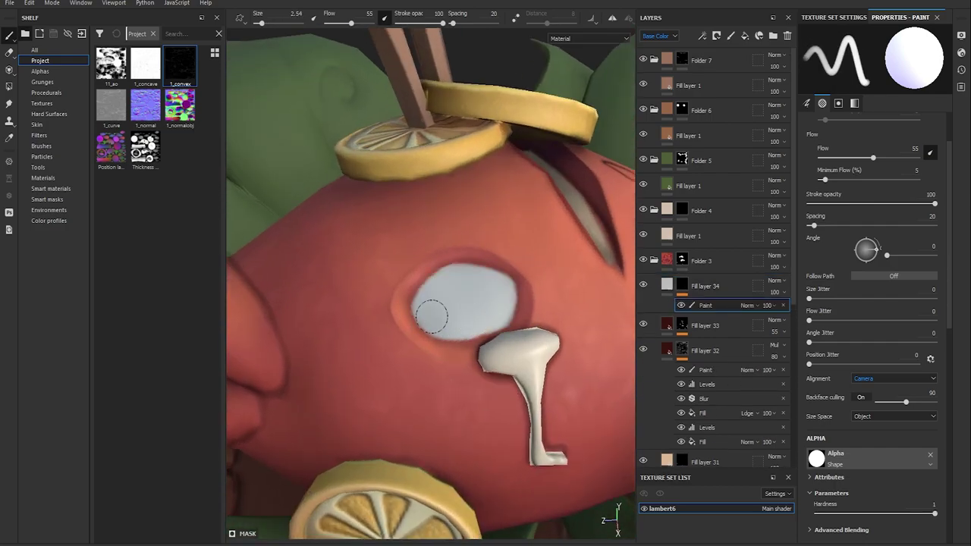
click(705, 286)
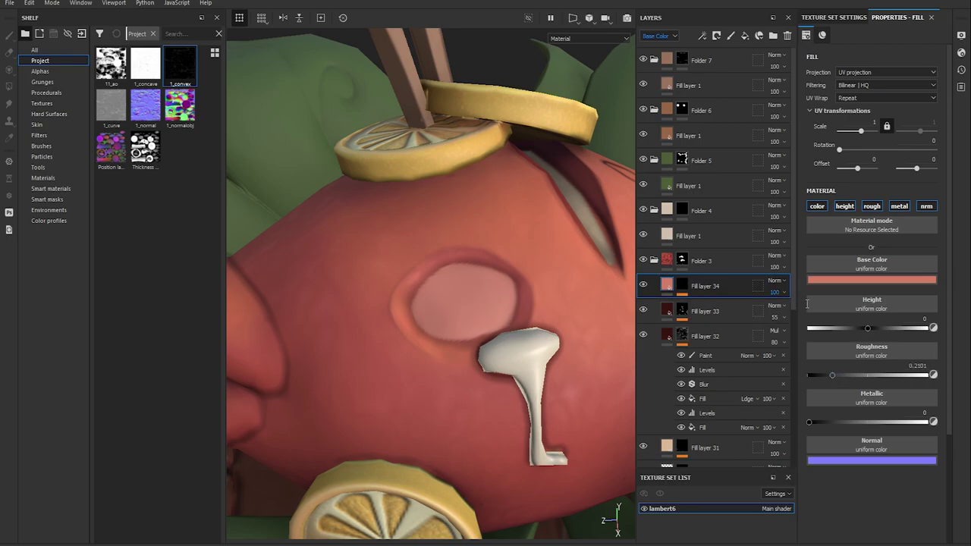
key(ctrl+z)
key(ctrl+z)
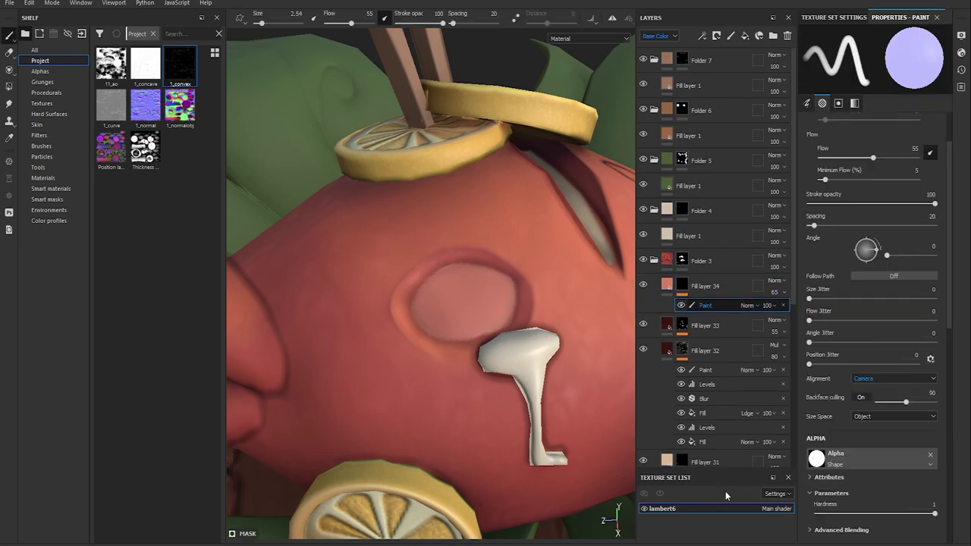
click(919, 86)
key(Return)
alt+drag(401, 281, 398, 336)
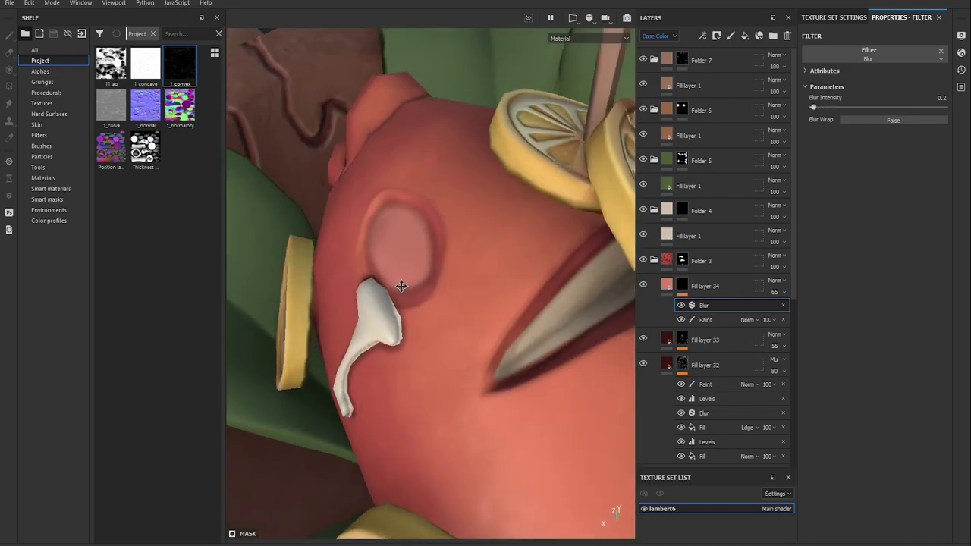
Add Fill layer 35 with a black mask and a fill effect using the Fur 3 pattern
key(ctrl+shift+f)
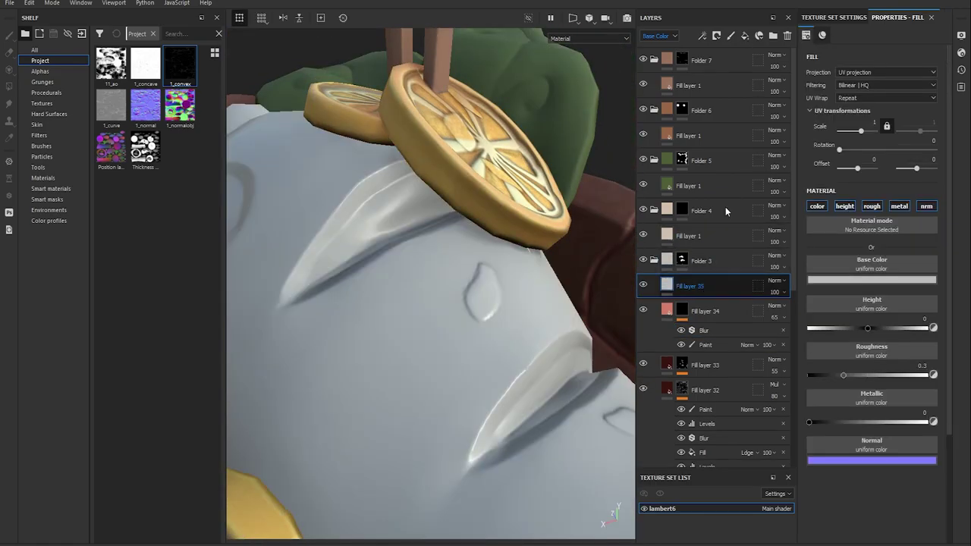
scroll(672, 323, down, 3)
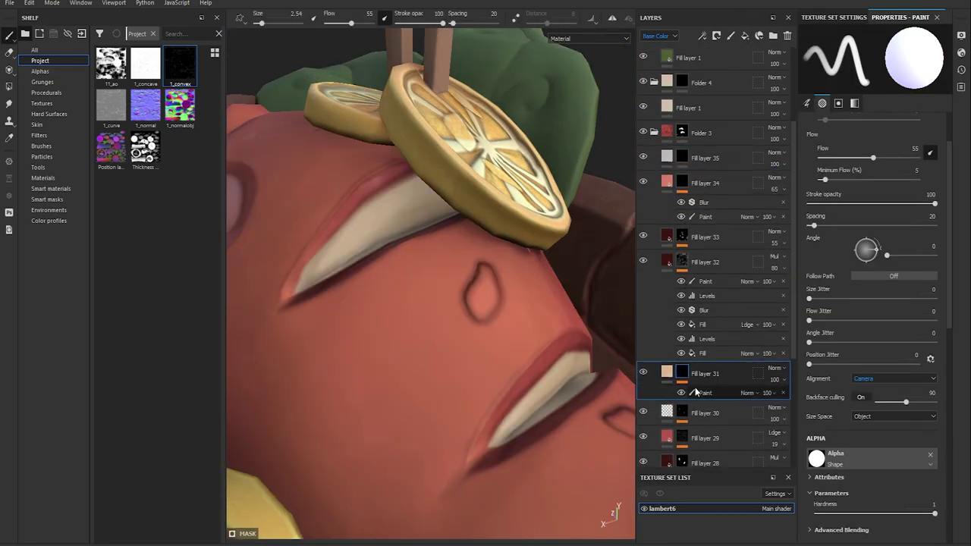
alt+click(687, 157)
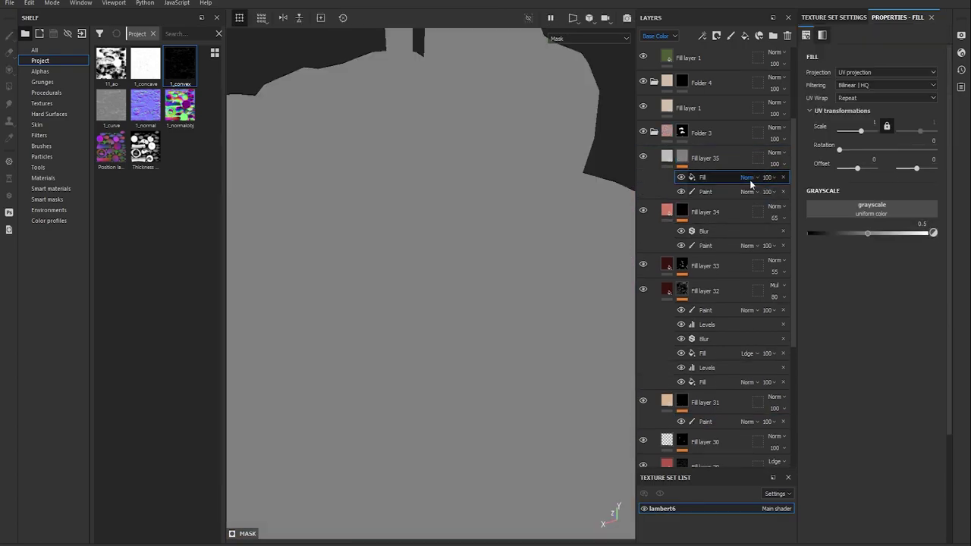
click(748, 177)
click(46, 92)
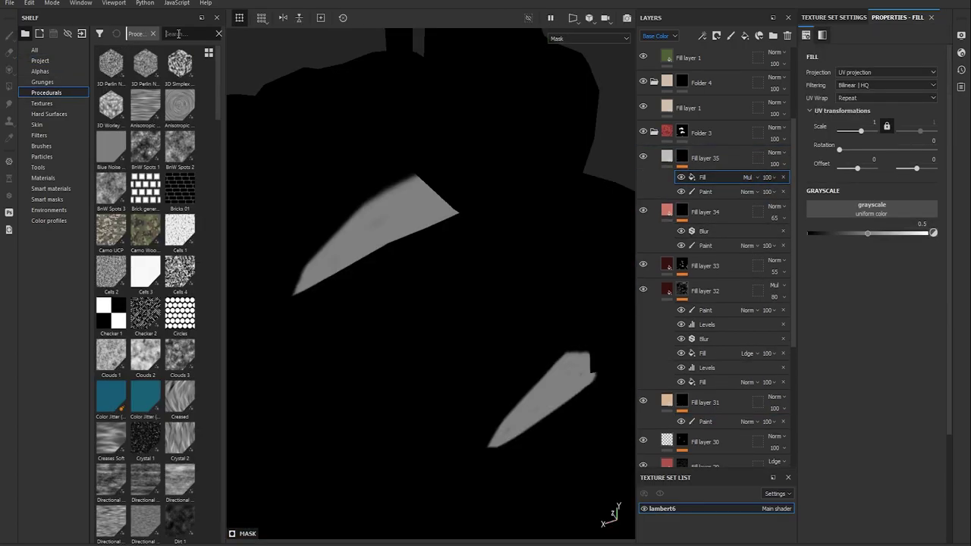
click(182, 33)
text(fur 3)
drag(111, 66, 859, 212)
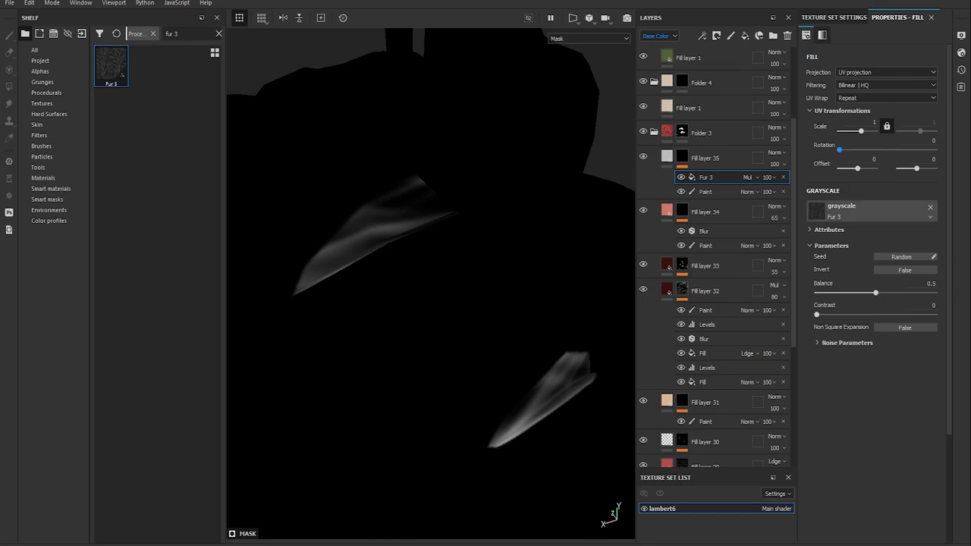
Make the Fur 3 pattern finer, brighter and higher-contrast, and set the layer height to -0.02
drag(861, 130, 848, 132)
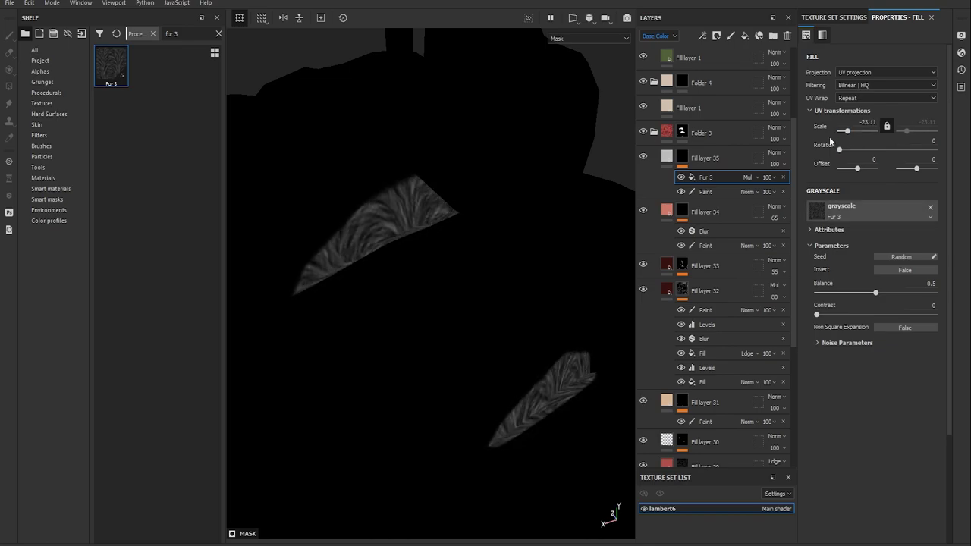
drag(875, 293, 895, 294)
drag(817, 314, 875, 315)
click(667, 157)
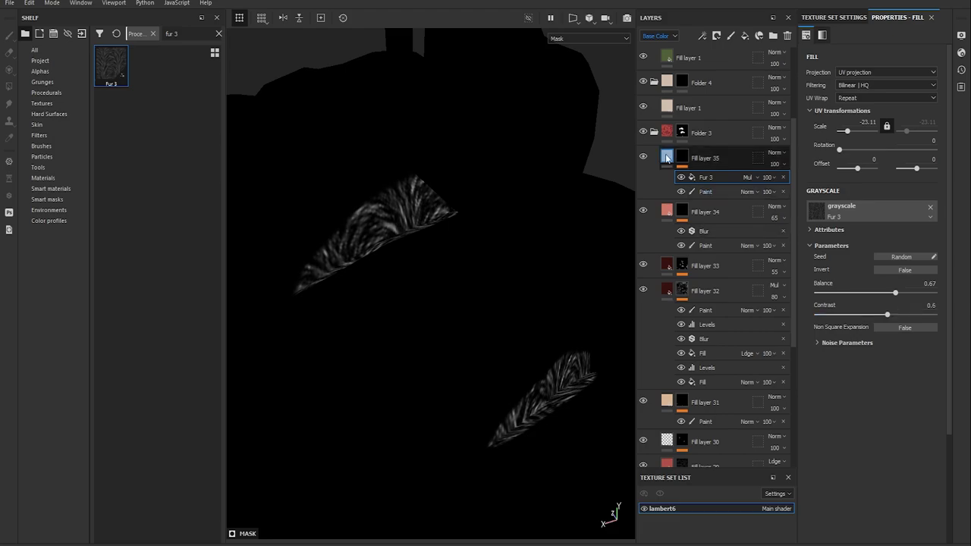
text(-0.02)
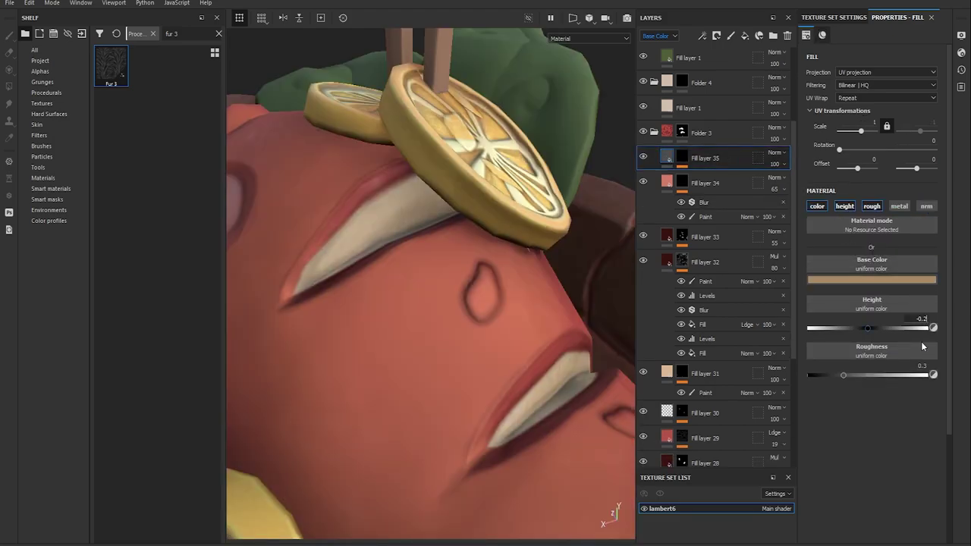
key(Return)
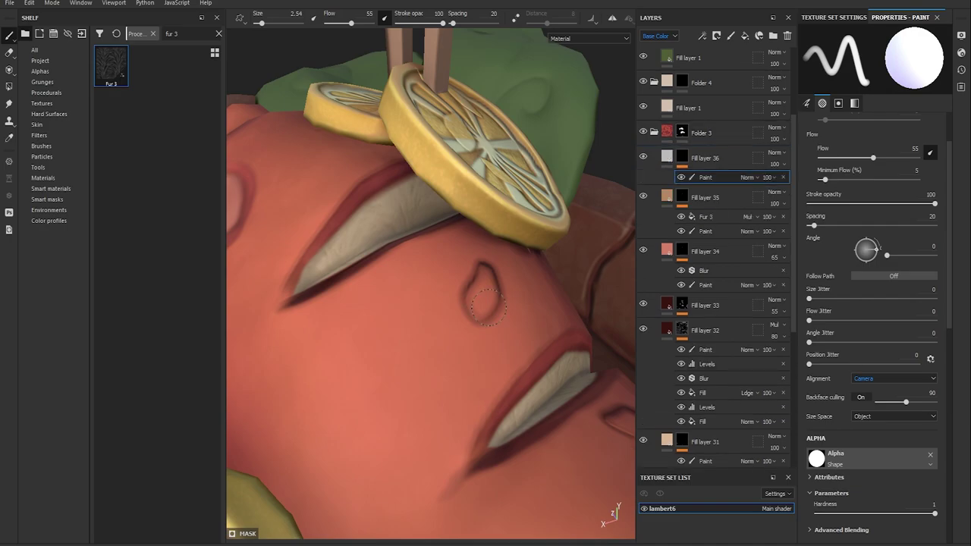
Paint light spots along the fish's back with flow 33 and brush size about 12.7
mouse_move(467, 370)
alt+mouse_down()
mouse_move(460, 248)
mouse_move(606, 210)
mouse_move(570, 212)
mouse_move(559, 271)
mouse_move(583, 220)
alt+mouse_up()
ctrl+right_drag(583, 221, 607, 220)
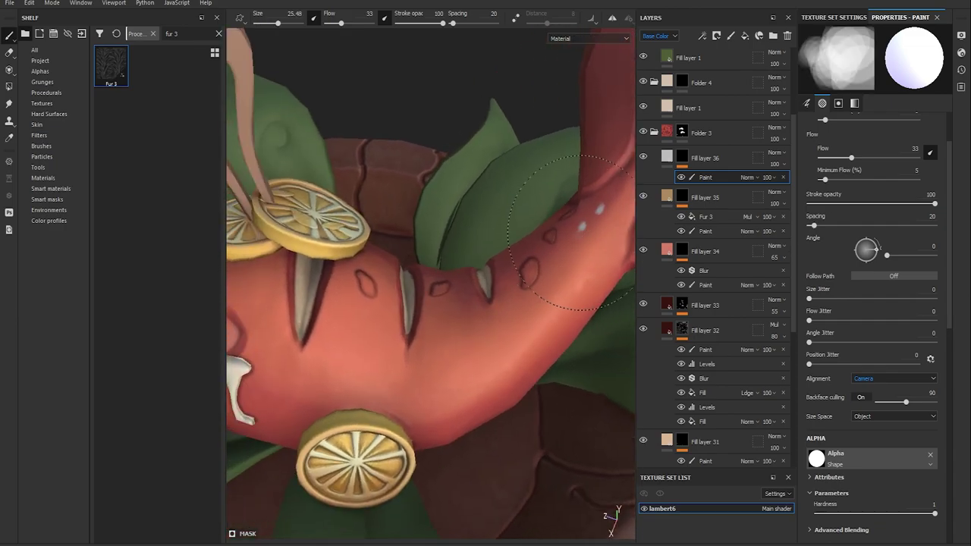
key(f)
ctrl+right_drag(563, 250, 538, 250)
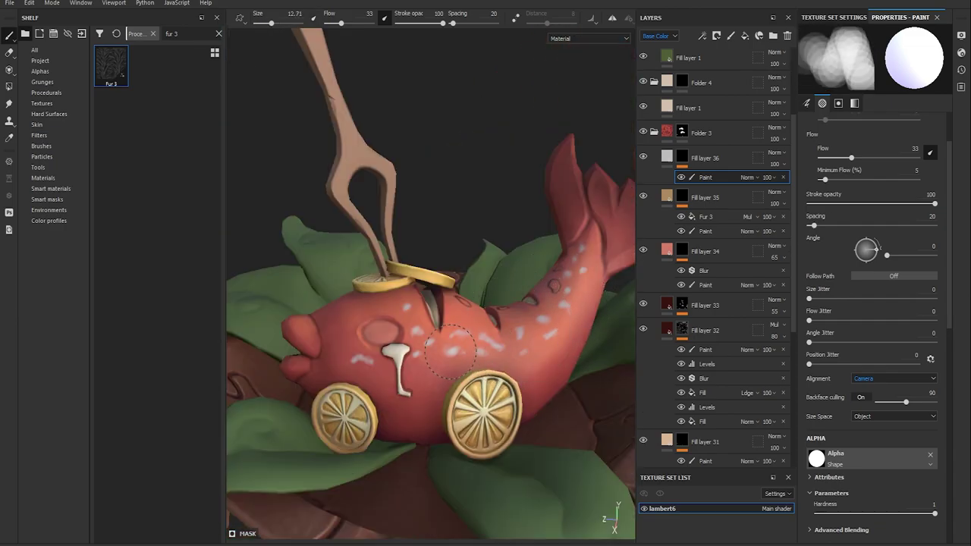
mouse_move(538, 250)
alt+mouse_down()
mouse_move(449, 326)
mouse_move(428, 326)
alt+mouse_up()
Soften Fill layer 36's spot mask with Blur and Levels effects
click(701, 36)
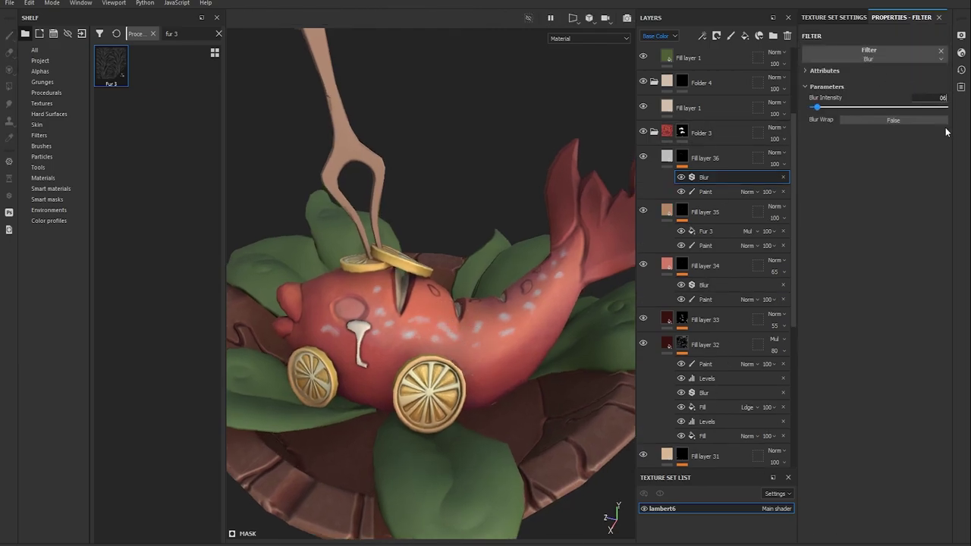
alt+drag(455, 303, 486, 304)
right_click(706, 177)
click(728, 348)
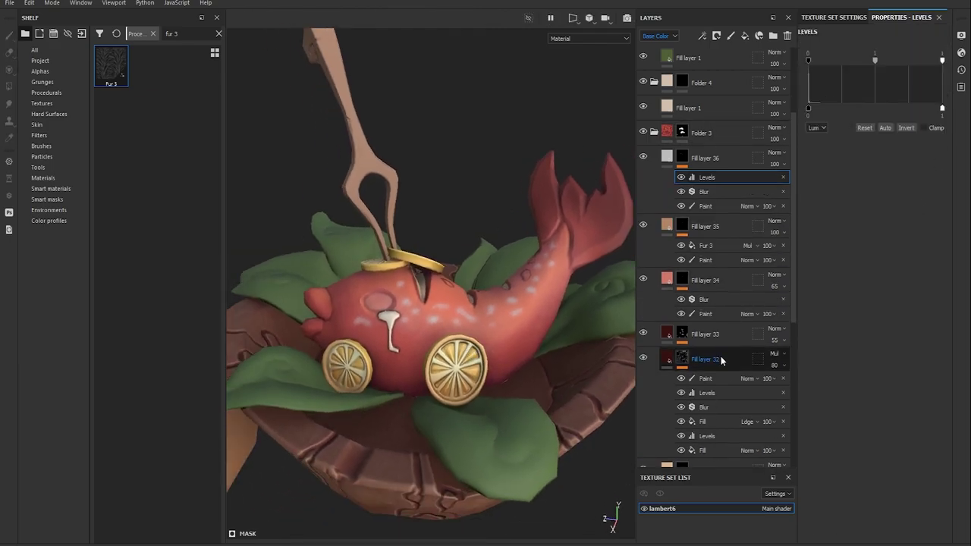
click(682, 157)
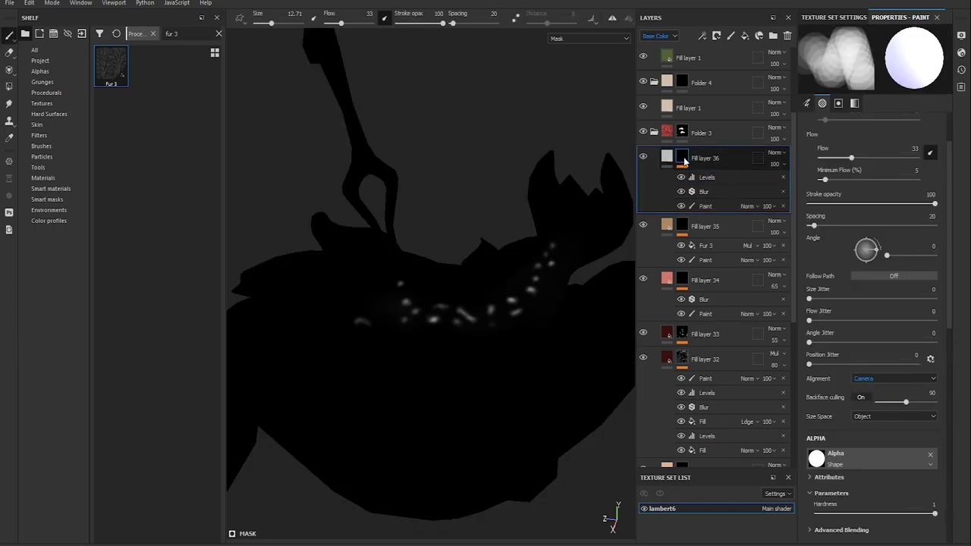
click(667, 156)
Enable roughness on the spots layer, set it to 0.1555, and view the whole dish
click(871, 206)
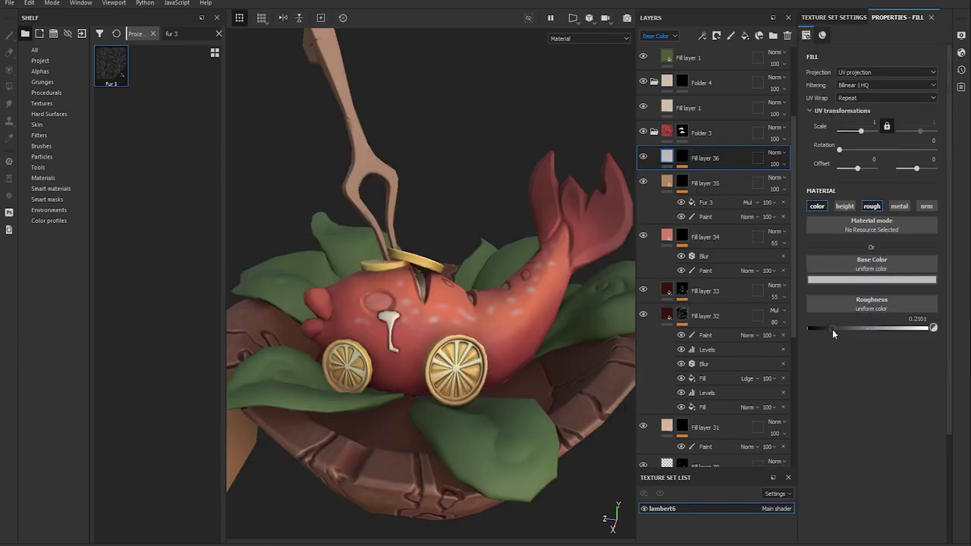
drag(832, 329, 825, 330)
scroll(774, 152, down, 8)
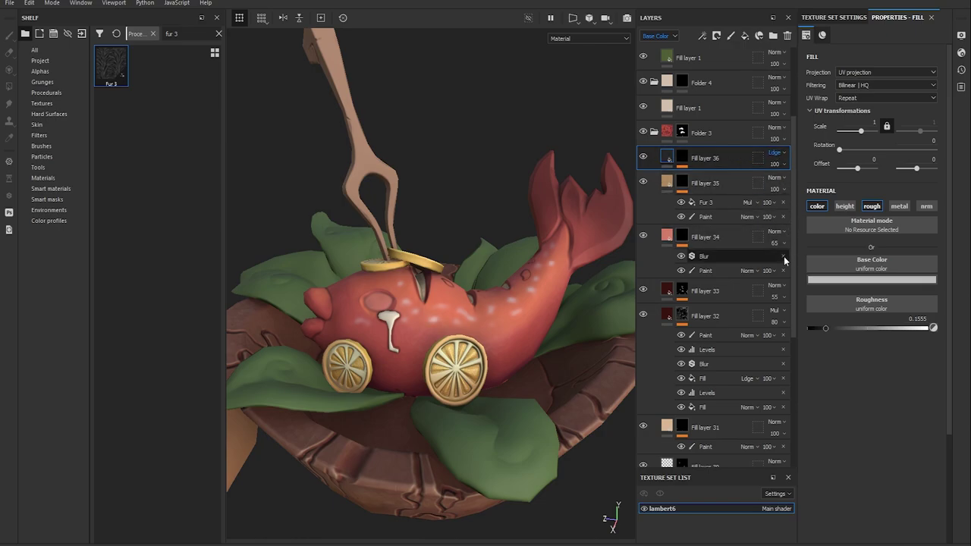
alt+drag(606, 313, 503, 352)
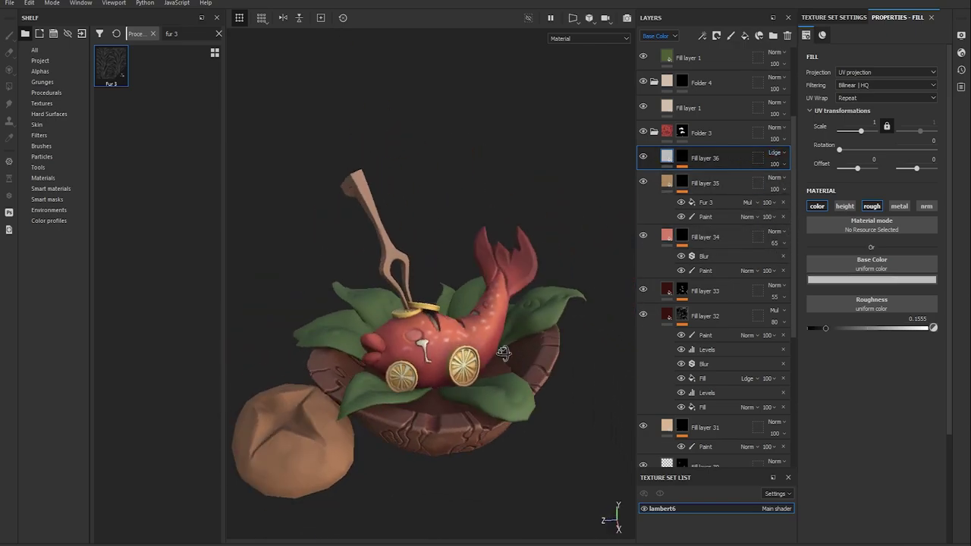
Add Paint effects to the Folder 3 and Folder 4 masks and paint near the tear-drop tip
alt+right_drag(503, 353, 436, 463)
click(685, 107)
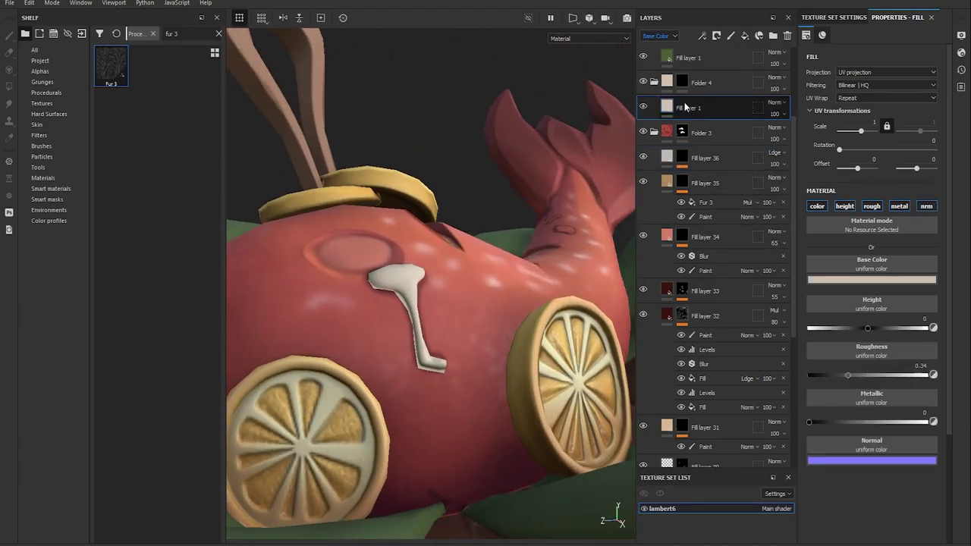
click(682, 82)
click(682, 132)
alt+right_drag(455, 288, 456, 309)
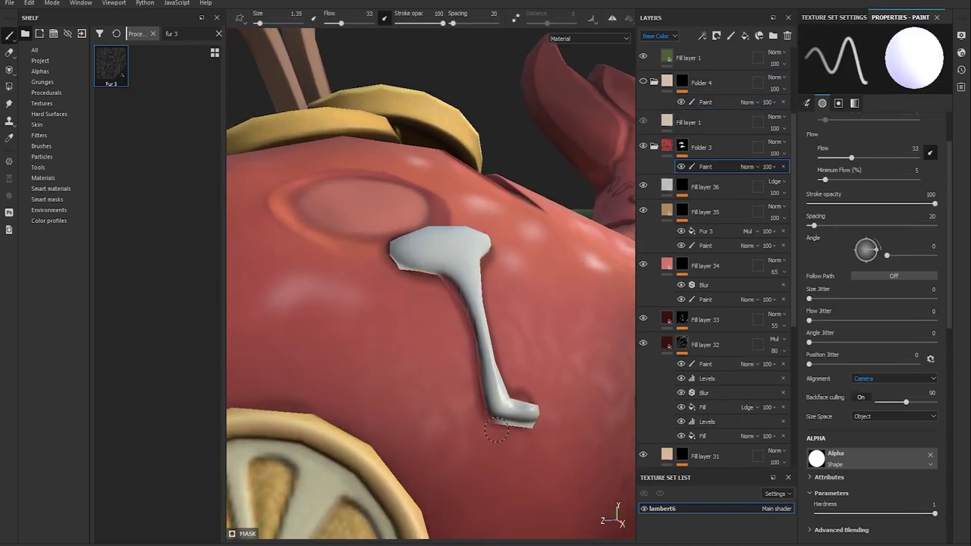
Paint a pale halo around the tear-drop mark below the eye
alt+drag(402, 270, 524, 265)
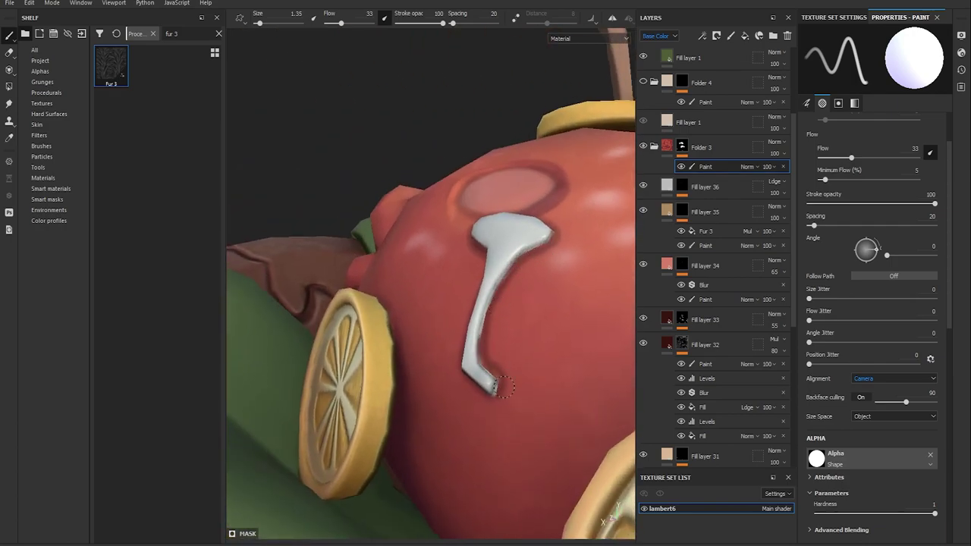
mouse_move(485, 339)
alt+mouse_down()
mouse_move(437, 366)
mouse_move(459, 327)
alt+mouse_up()
scroll(476, 287, up, 3)
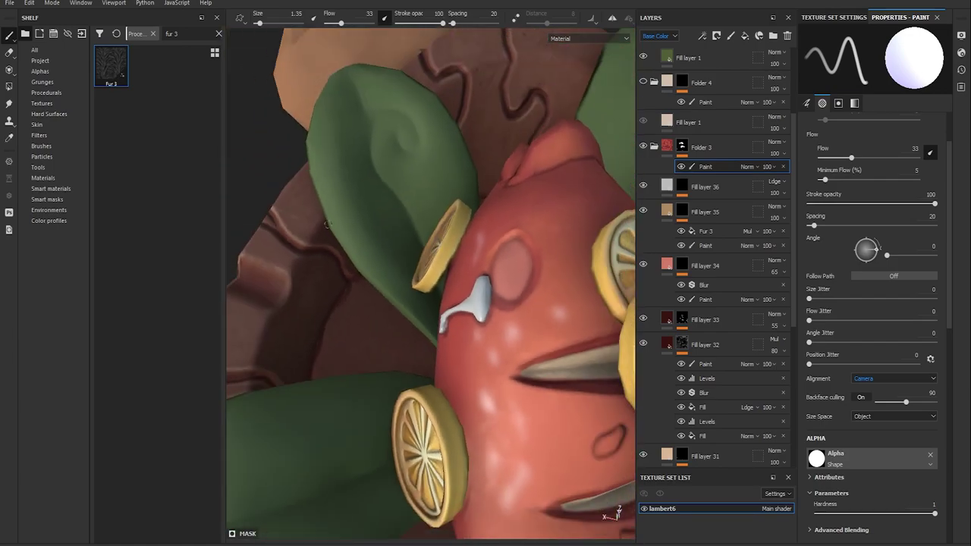
alt+drag(498, 259, 471, 206)
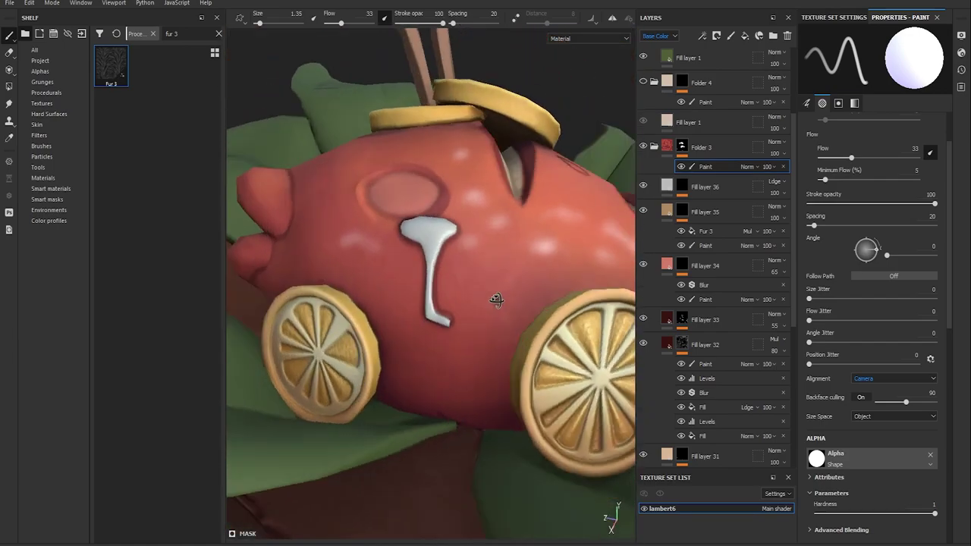
scroll(470, 205, up, 3)
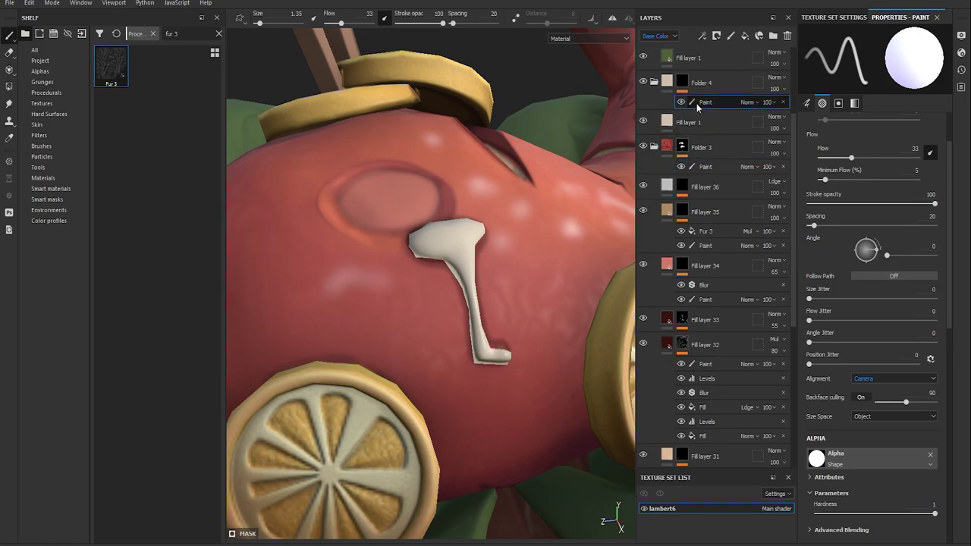
drag(705, 166, 705, 96)
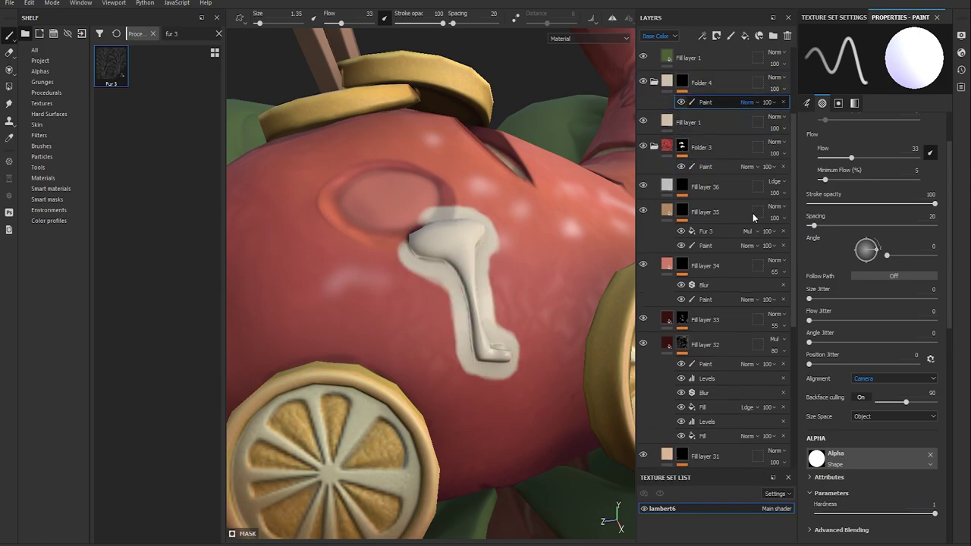
Delete Folder 4's Paint effect and select its Fill layer 1
alt+drag(455, 258, 399, 277)
click(653, 82)
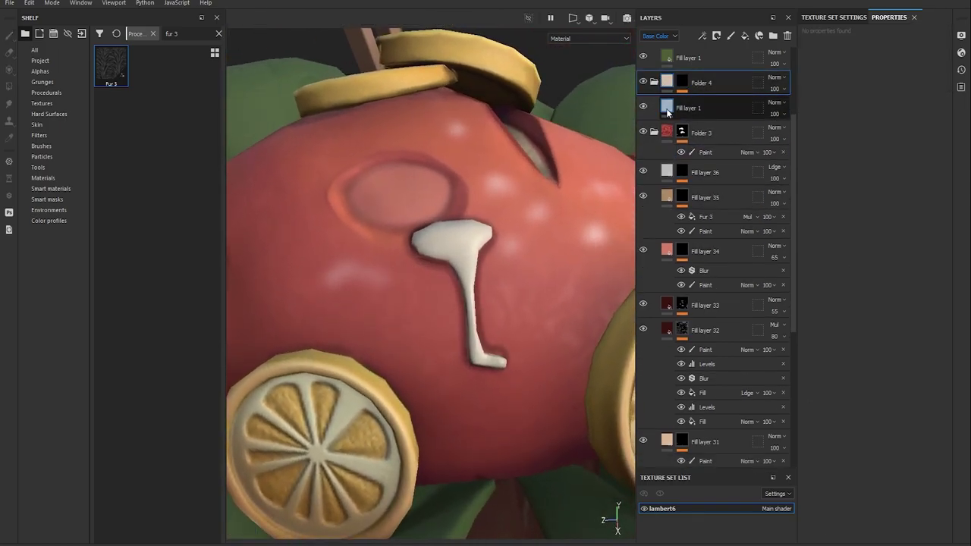
click(668, 111)
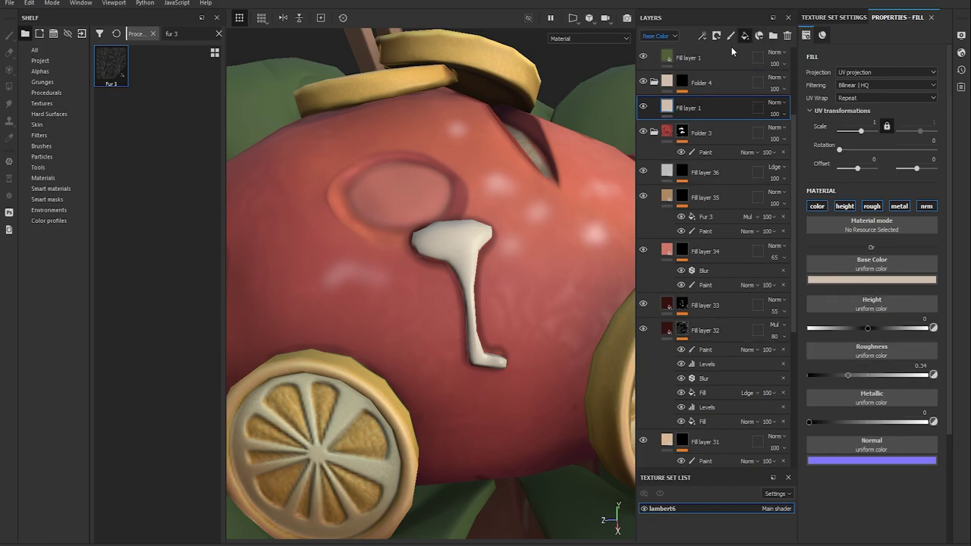
Add Fill layer 37 masked by an Ambient Occlusion generator with global balance lowered to 0.17
click(745, 36)
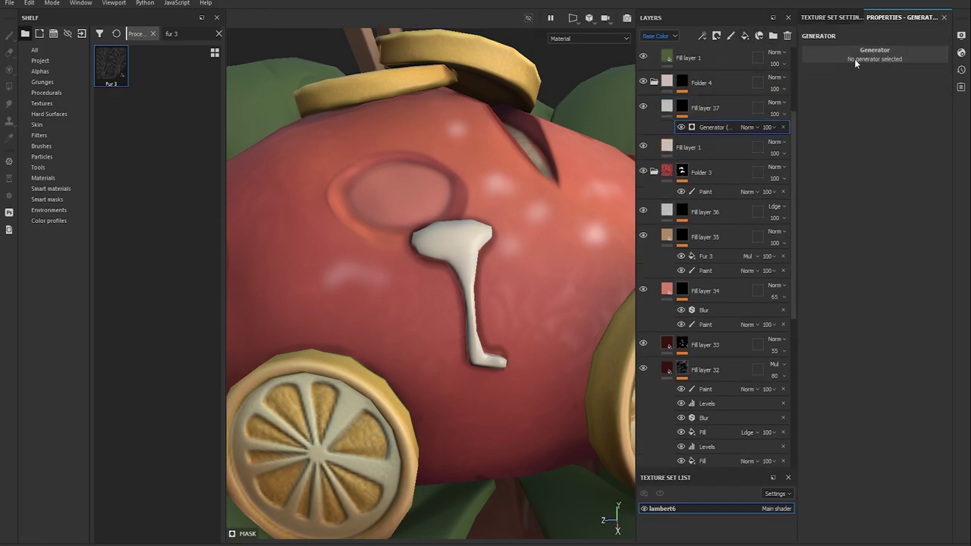
click(868, 55)
mouse_move(812, 143)
mouse_down()
mouse_move(835, 142)
mouse_move(871, 164)
mouse_up()
Set Fill layer 37's roughness to 0.2227 and frame the whole model in its bowl
click(666, 107)
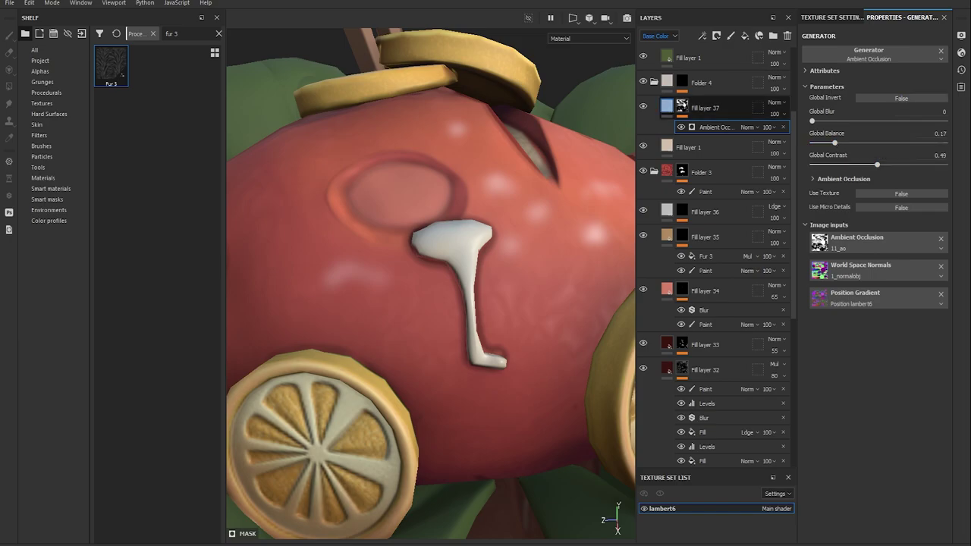
drag(843, 328, 834, 329)
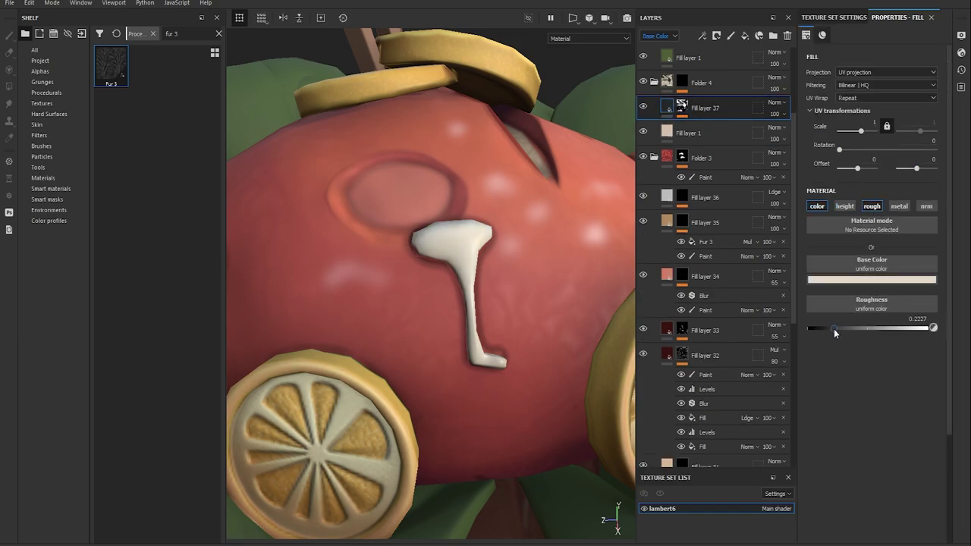
key(1)
alt+drag(520, 280, 563, 265)
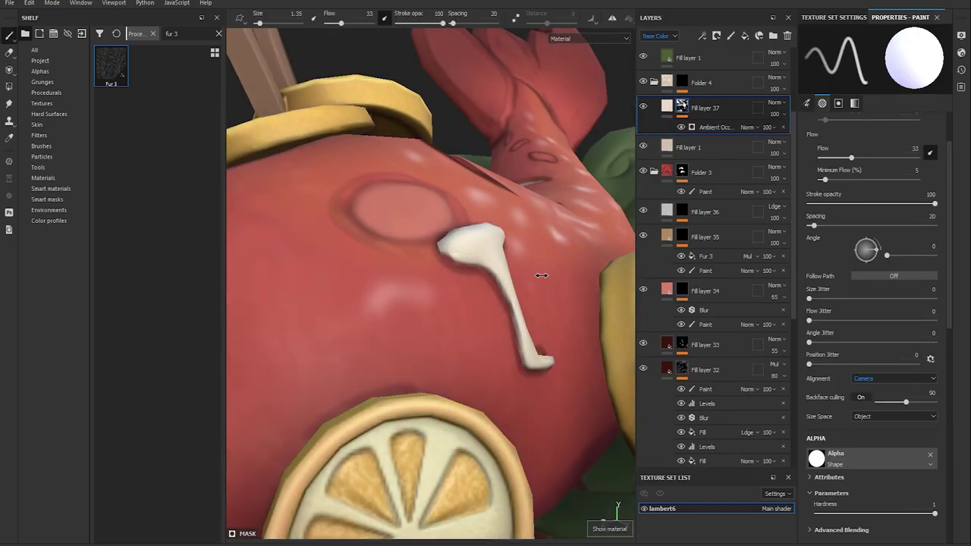
key(f)
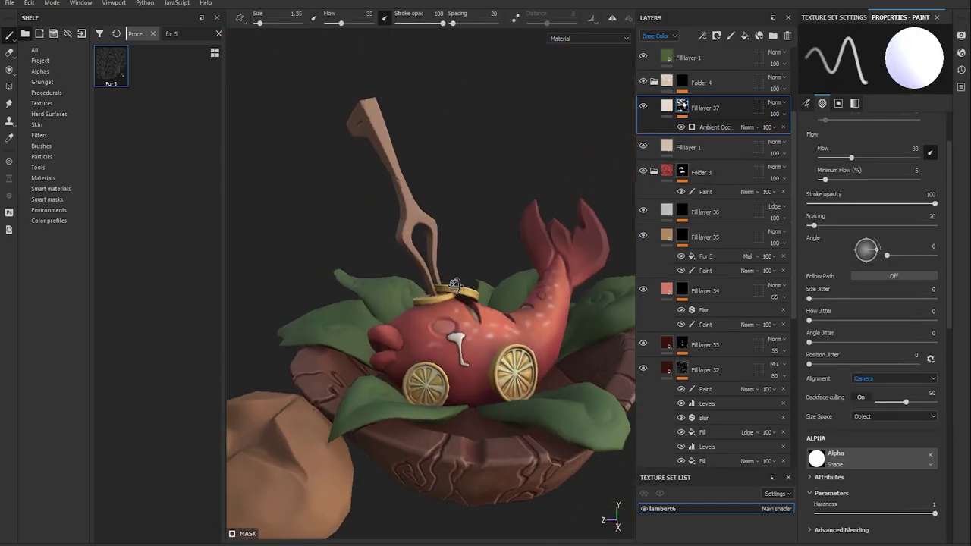
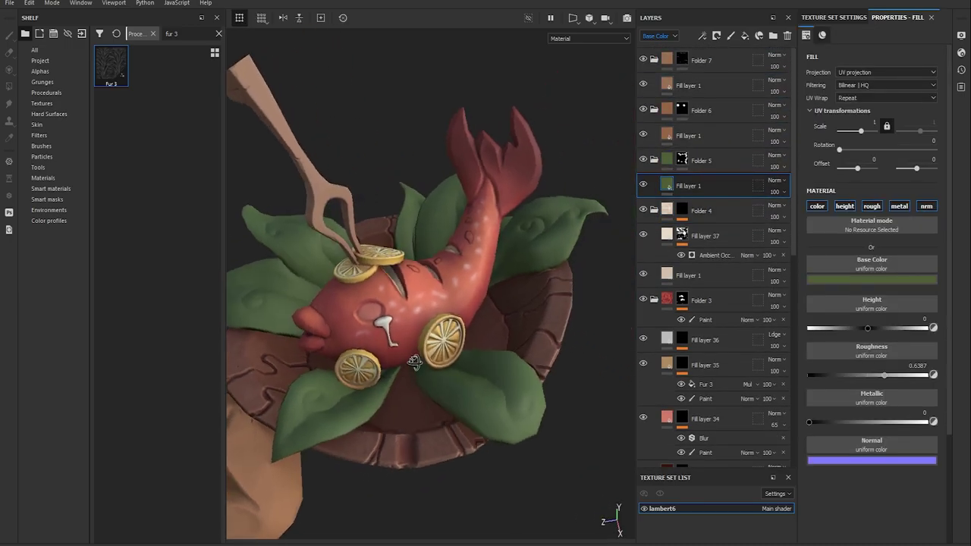
Add a fill layer with a black mask and fill the mask with Cells 4 noise
alt+drag(425, 304, 471, 288)
click(744, 35)
click(716, 35)
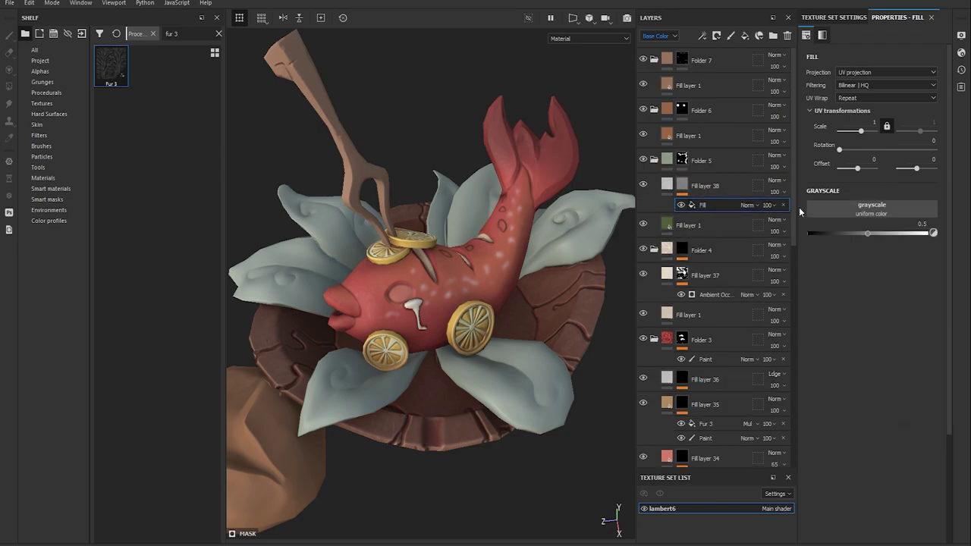
click(218, 33)
text(cells 4)
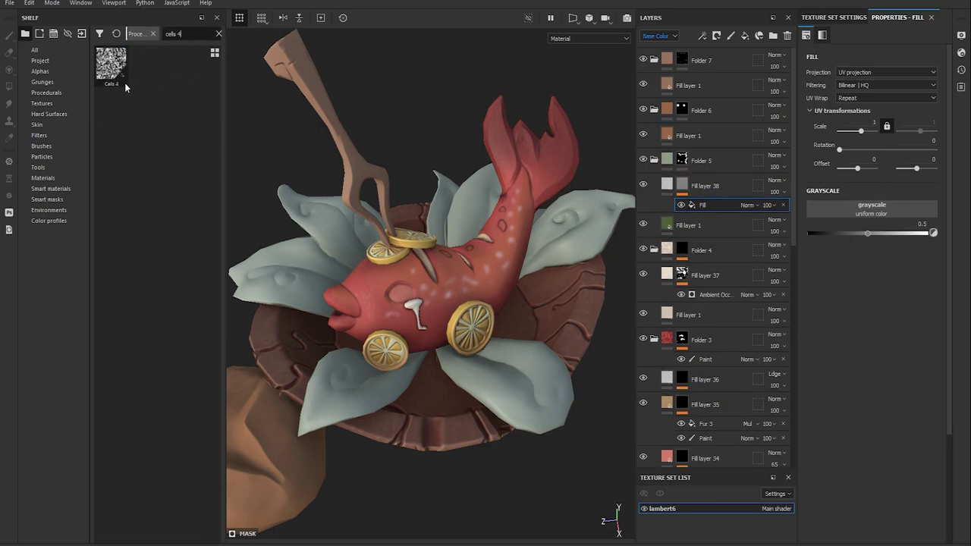
drag(111, 65, 757, 201)
Make the Cells 4 pattern much finer and blur the mask at 0.65 intensity
alt+click(682, 185)
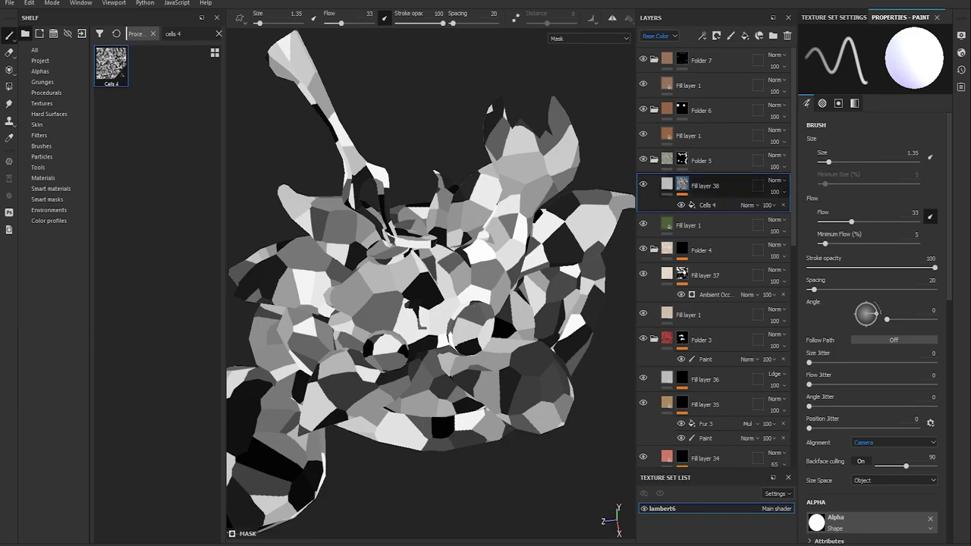
click(713, 205)
drag(859, 134, 850, 133)
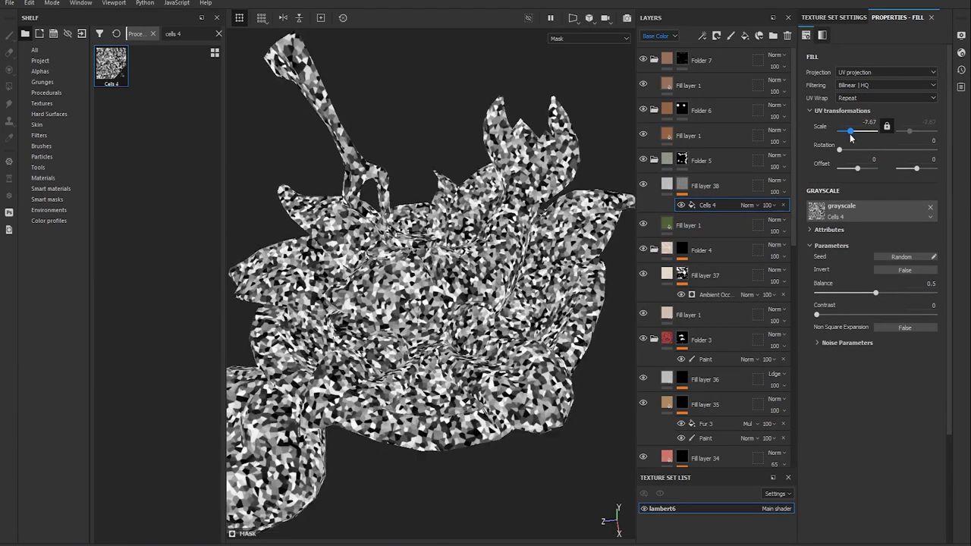
click(878, 126)
text(5)
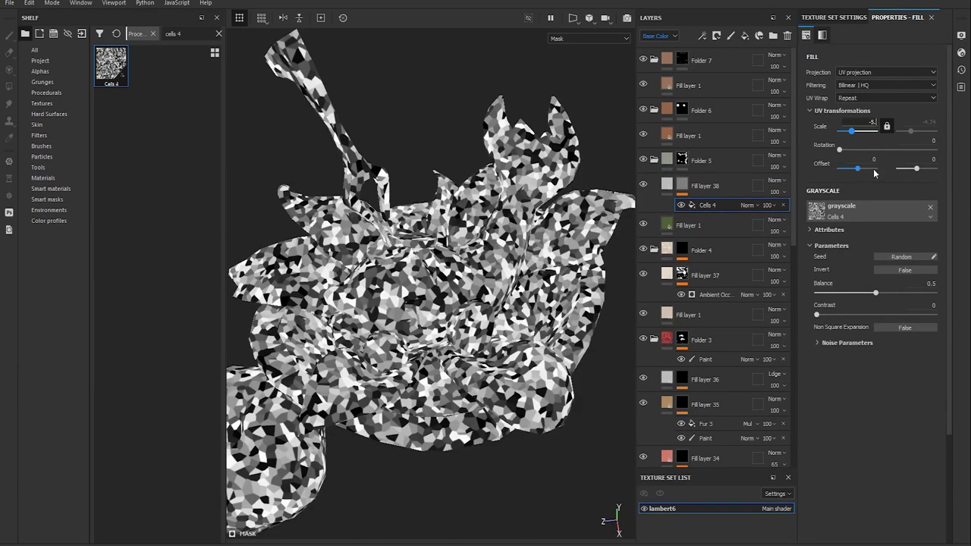
key(Return)
key(ctrl+v)
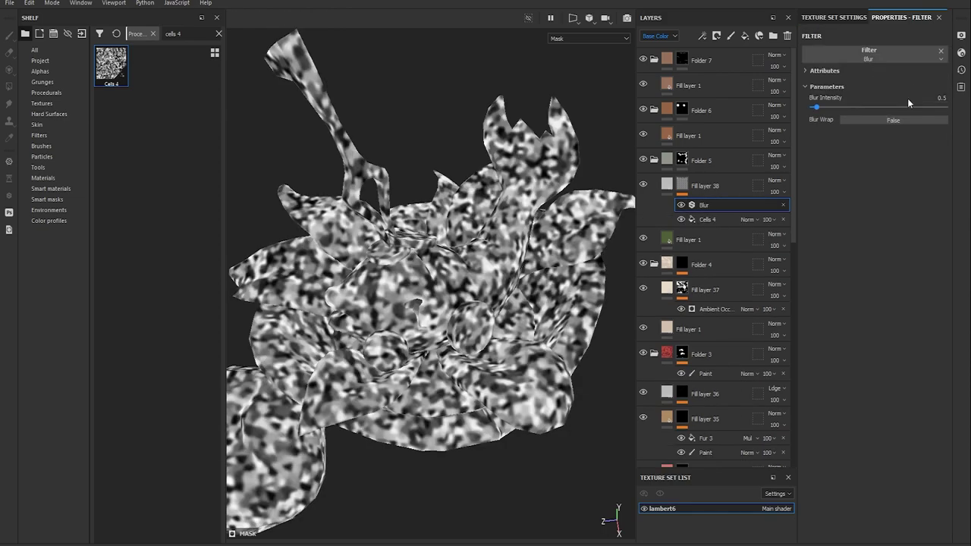
key(Return)
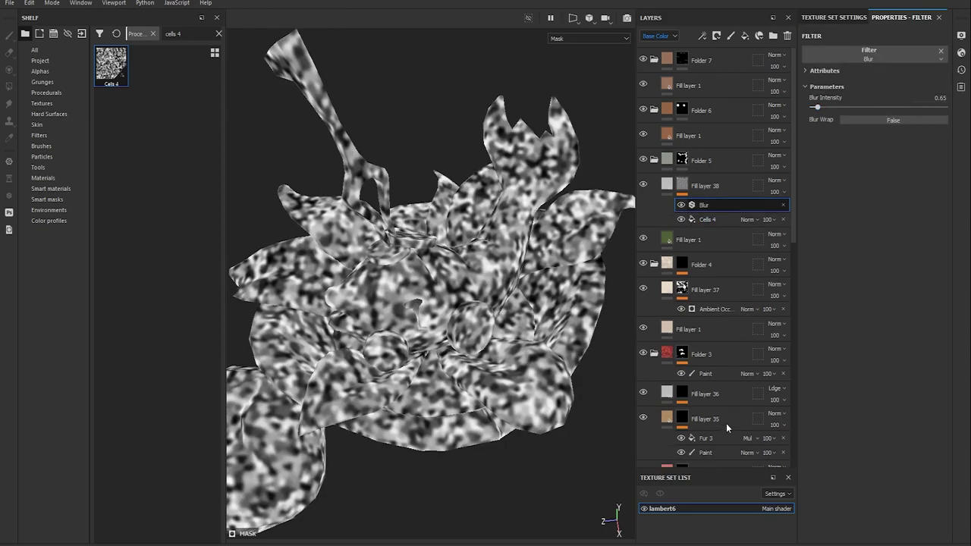
Tint the layer's base colour with a green gradient filter and preview the colour channel
click(667, 184)
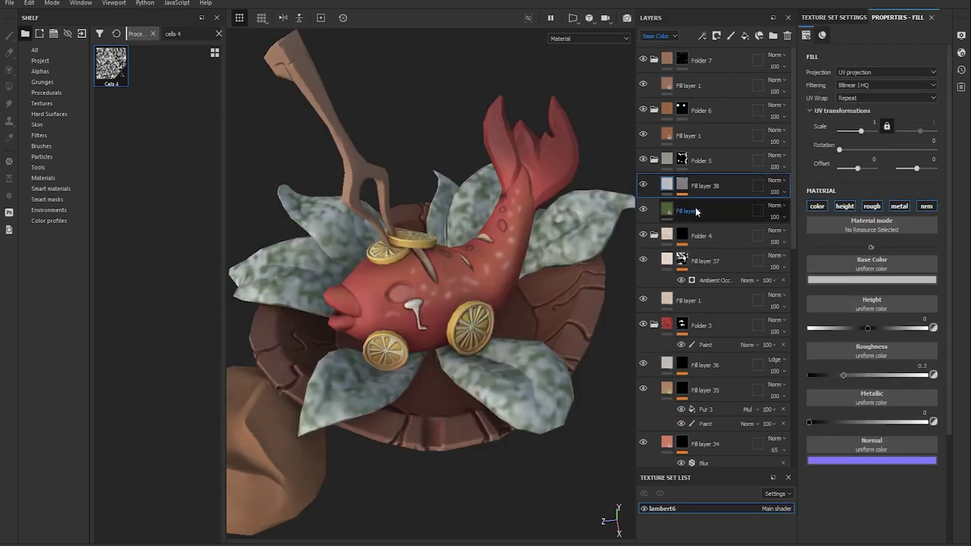
click(862, 253)
key(ctrl+v)
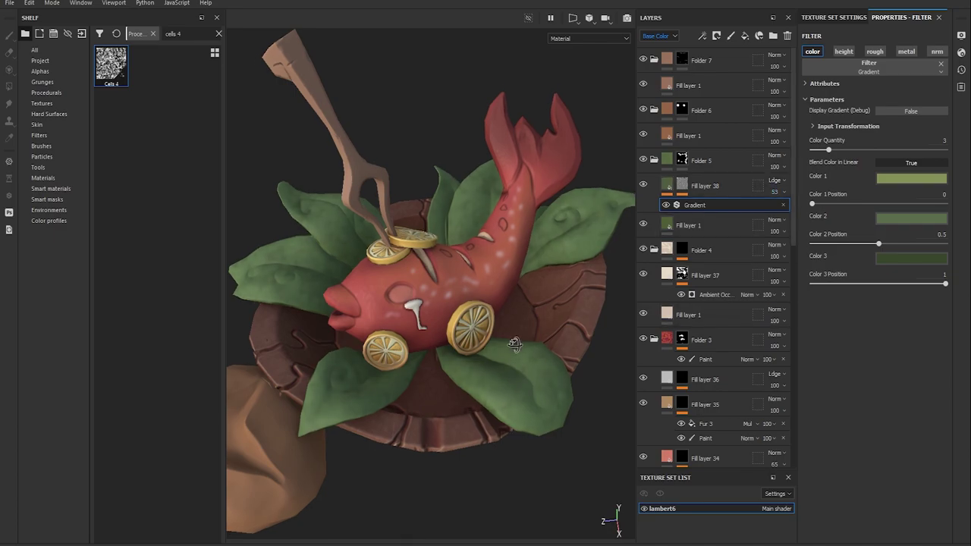
key(c)
key(m)
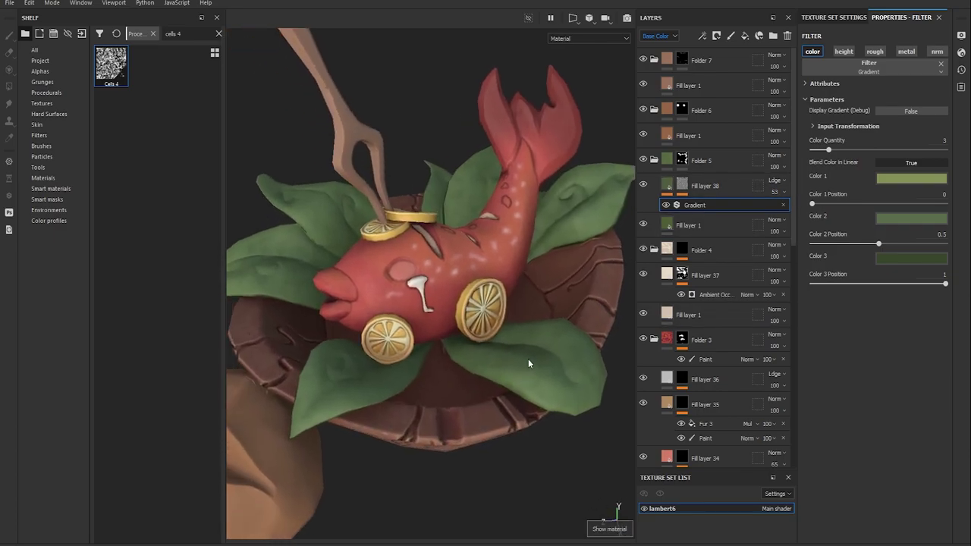
alt+drag(527, 359, 485, 357)
Add a fill layer masked by an Ambient Occlusion generator with balance 0.37
click(715, 188)
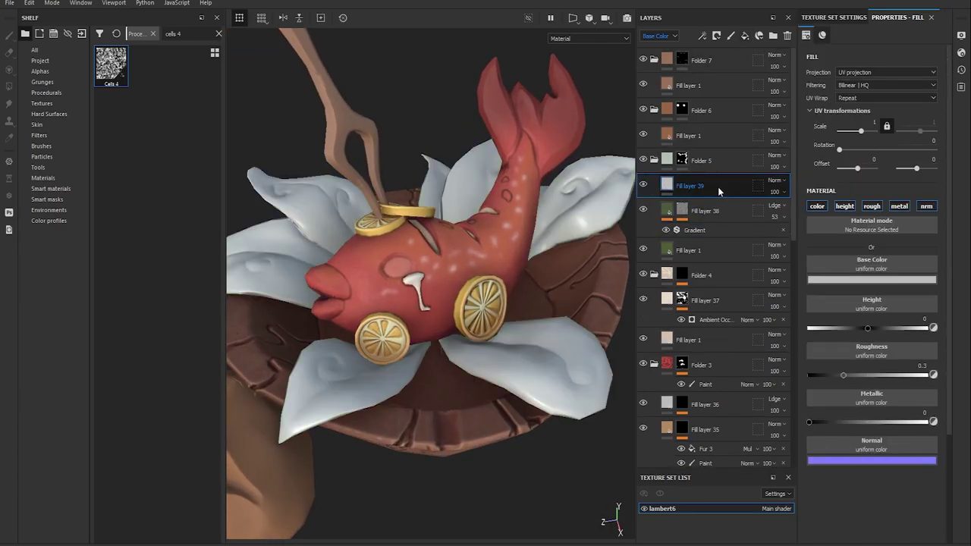
click(923, 89)
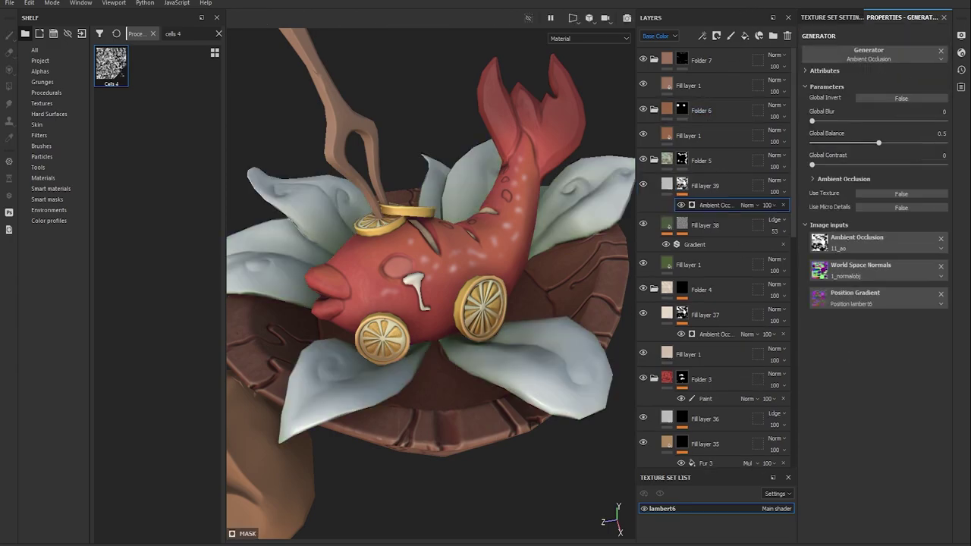
drag(880, 142, 847, 170)
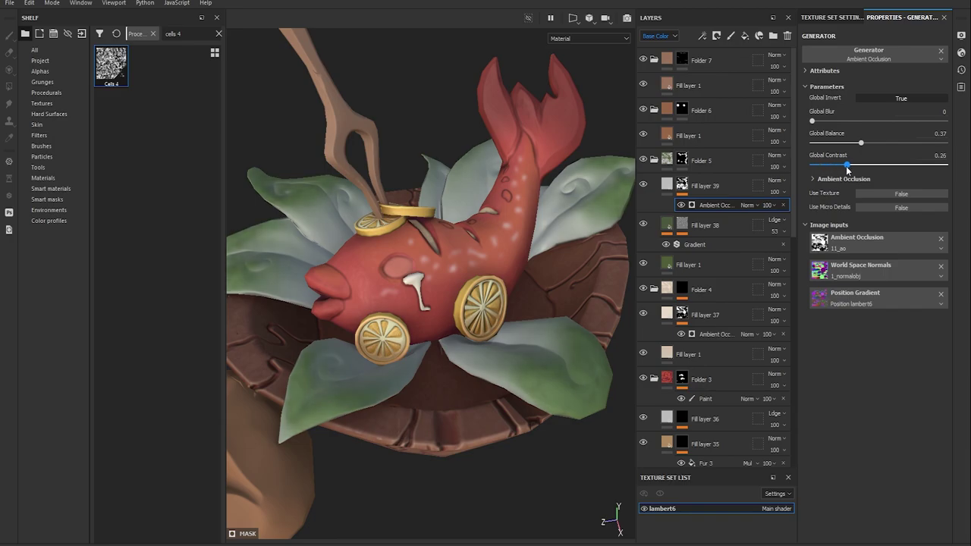
click(667, 185)
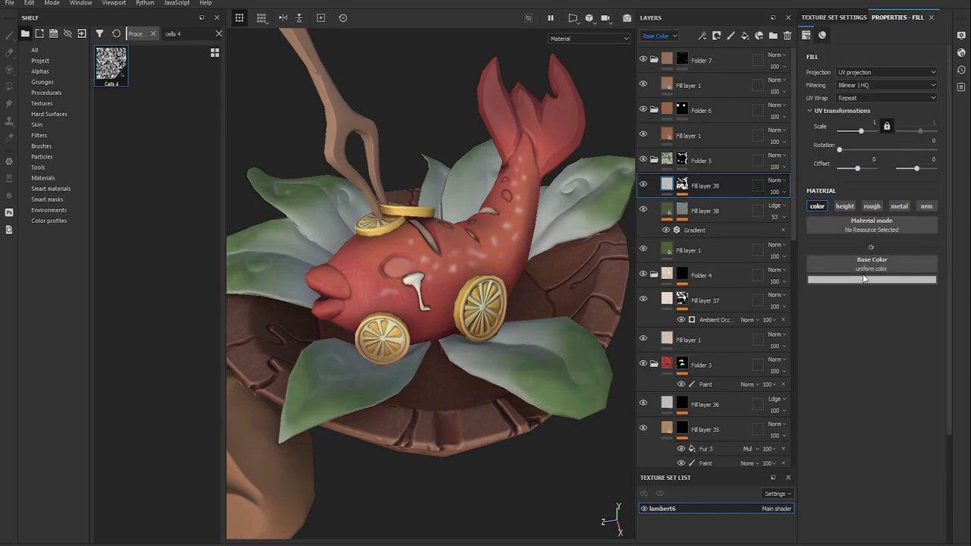
Duplicate it as a dark-blue Darken copy with higher balance, contrast and blur, then add Fill layer 40
key(ctrl+d)
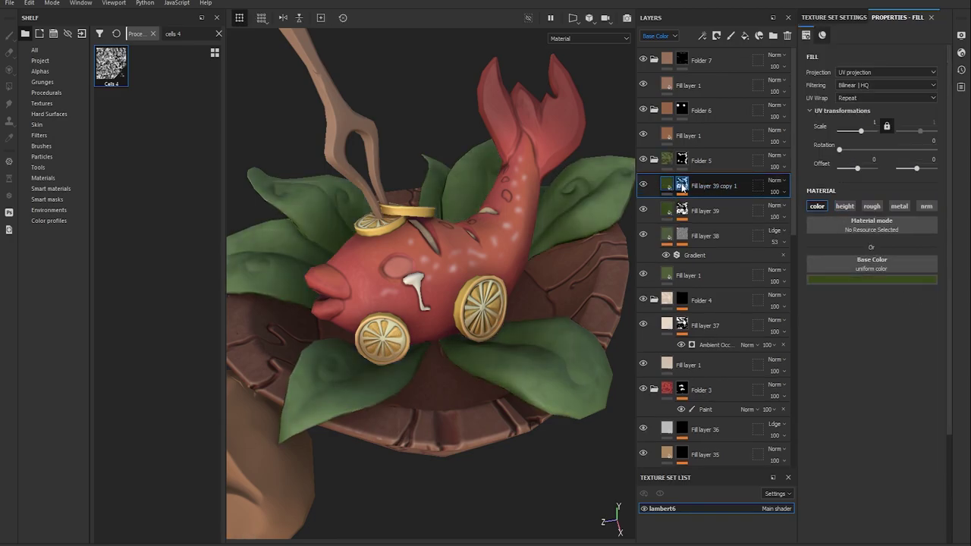
click(715, 205)
click(878, 142)
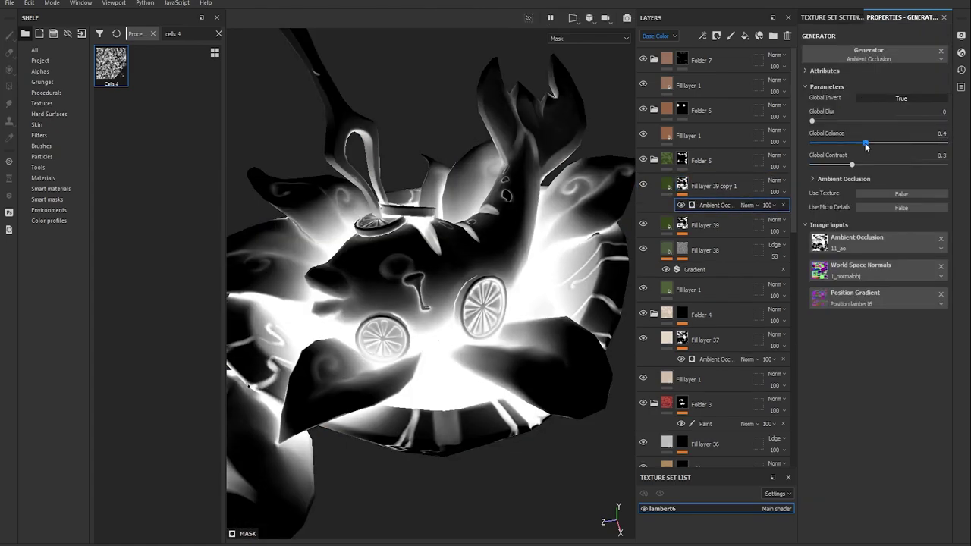
drag(851, 165, 914, 165)
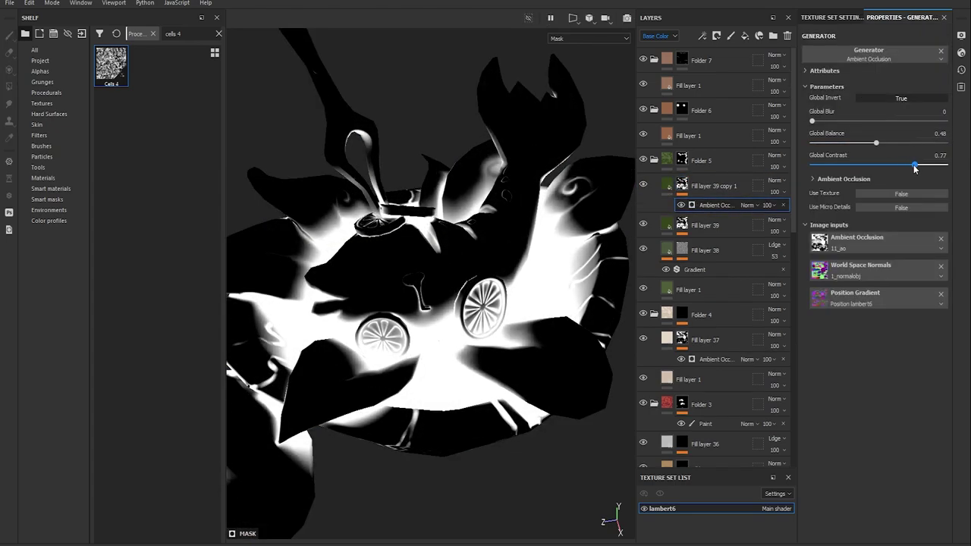
drag(812, 120, 823, 120)
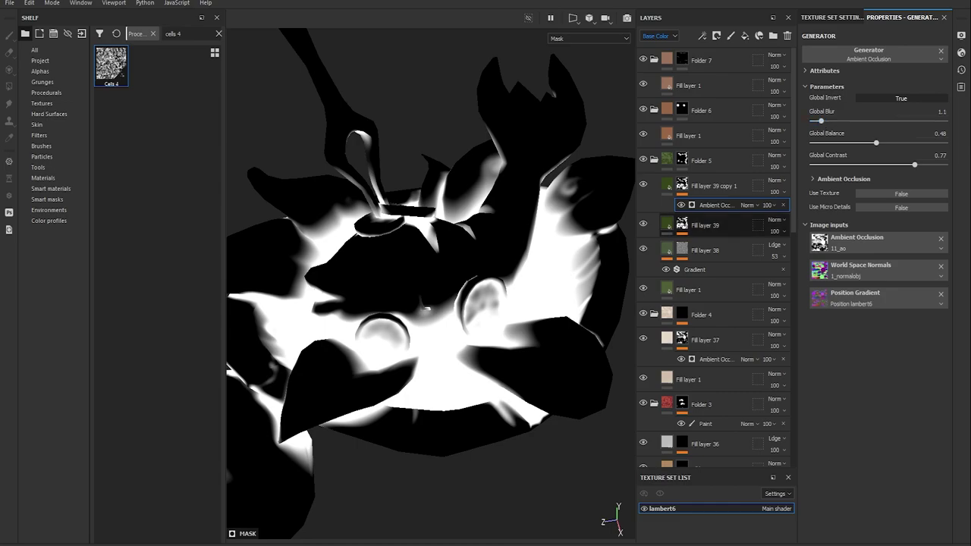
click(712, 186)
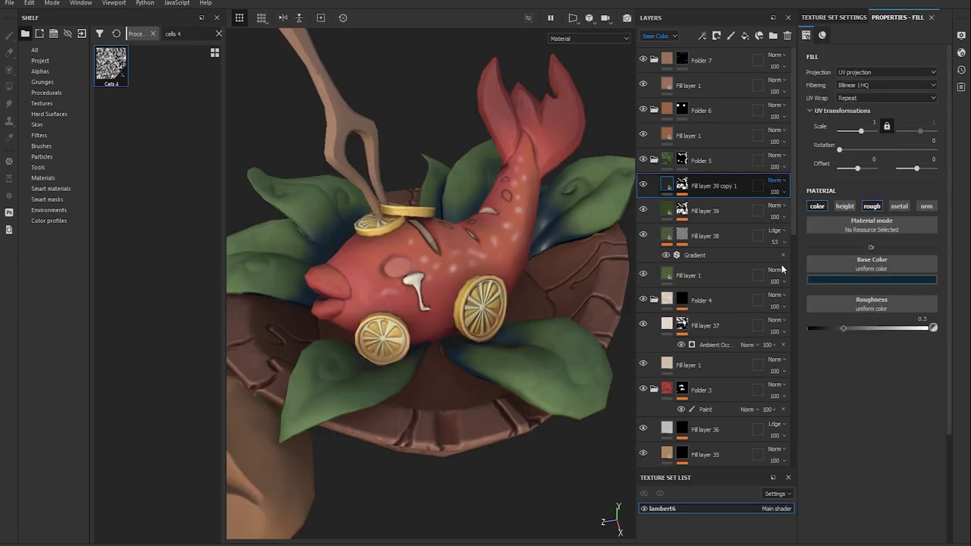
key(alt+shift+k)
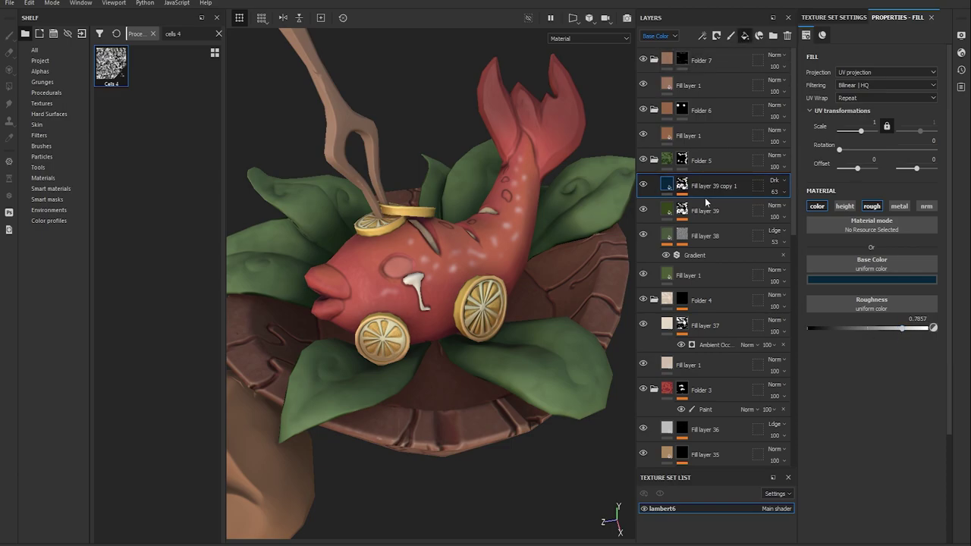
click(745, 36)
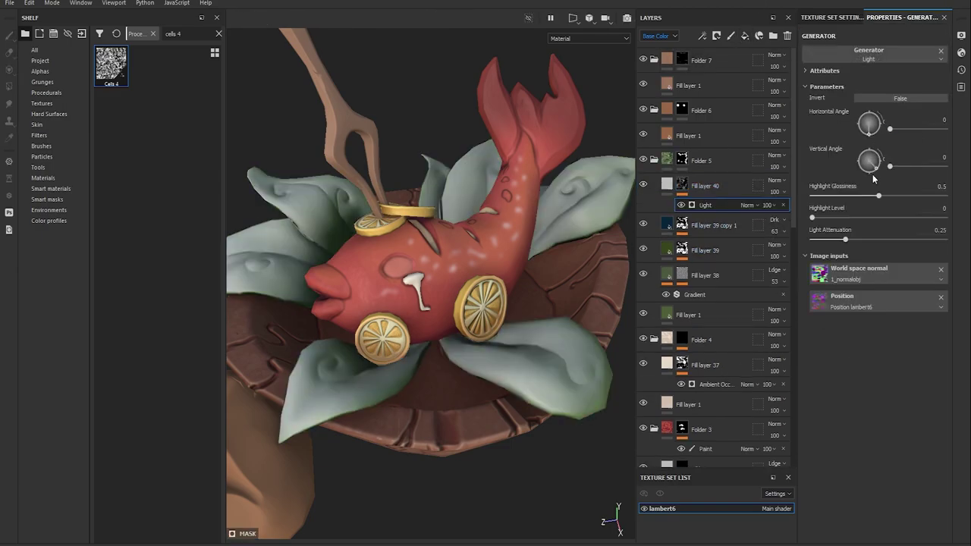
Raise the light layers' glossiness, set attenuation to 0.5, and adjust roughness and highlights
drag(902, 196, 931, 199)
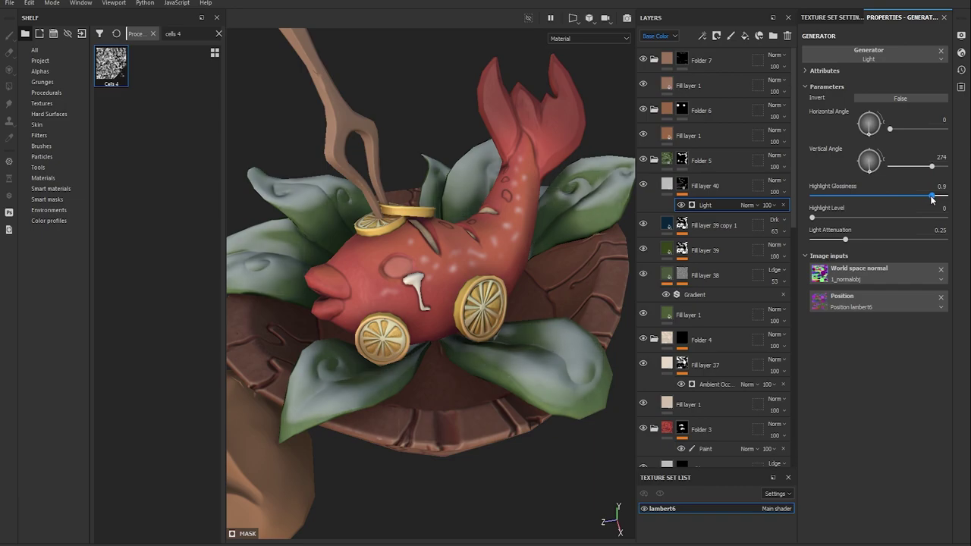
drag(844, 239, 879, 241)
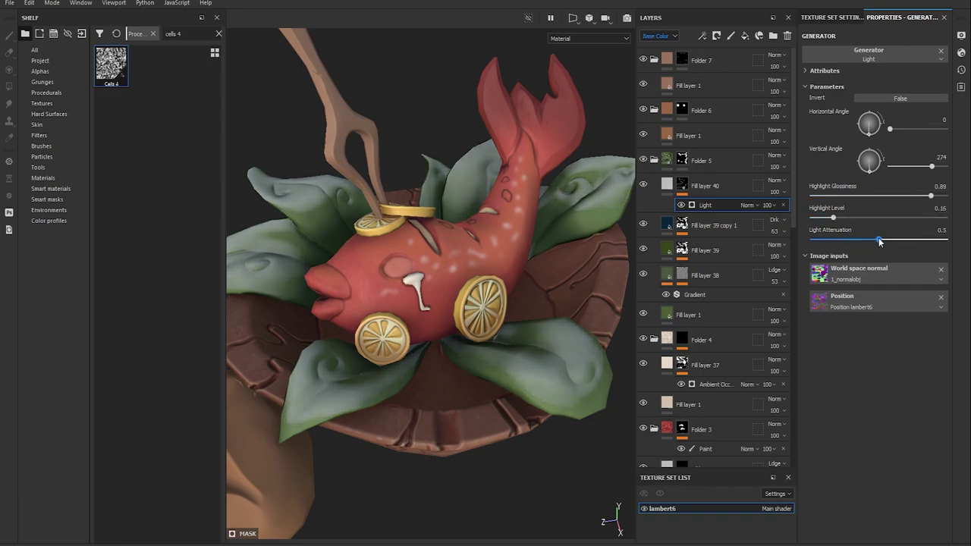
click(706, 185)
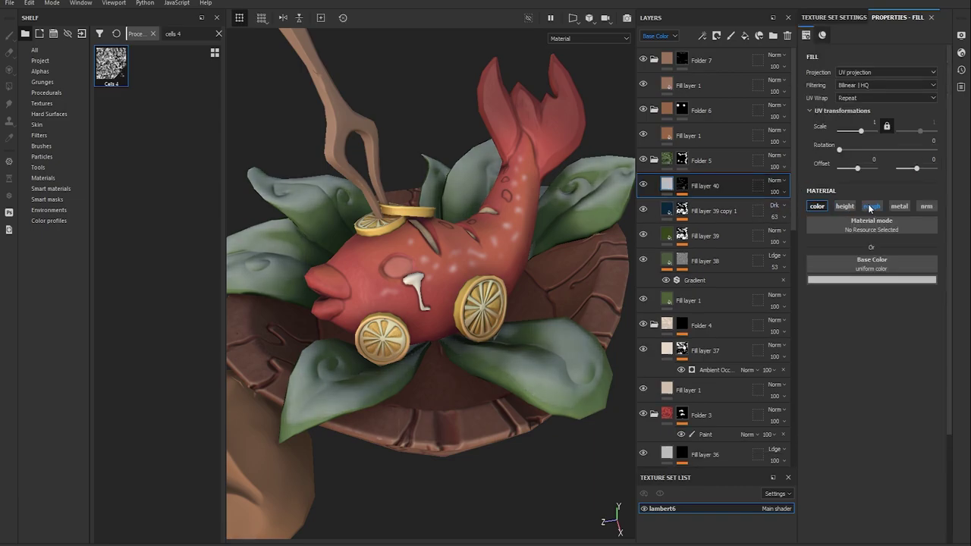
drag(844, 328, 848, 330)
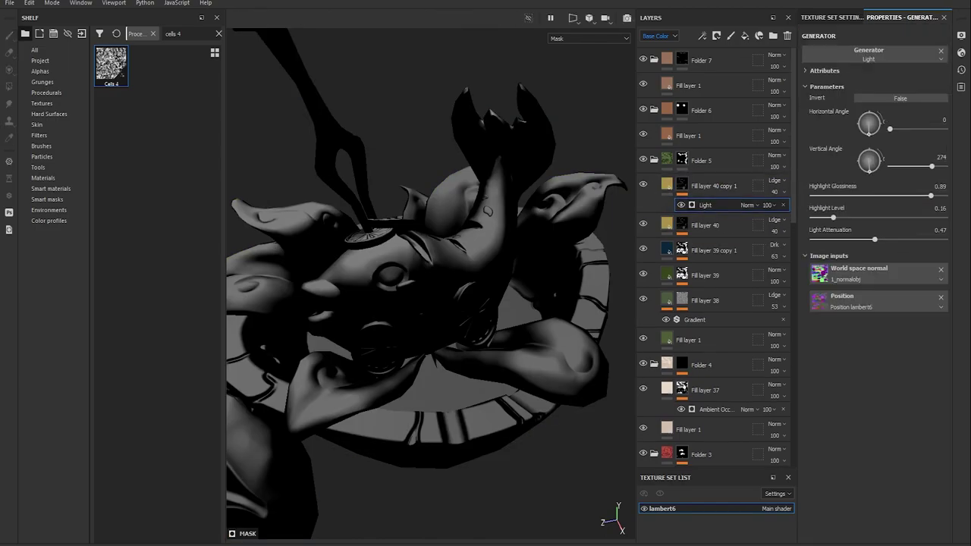
drag(850, 196, 942, 199)
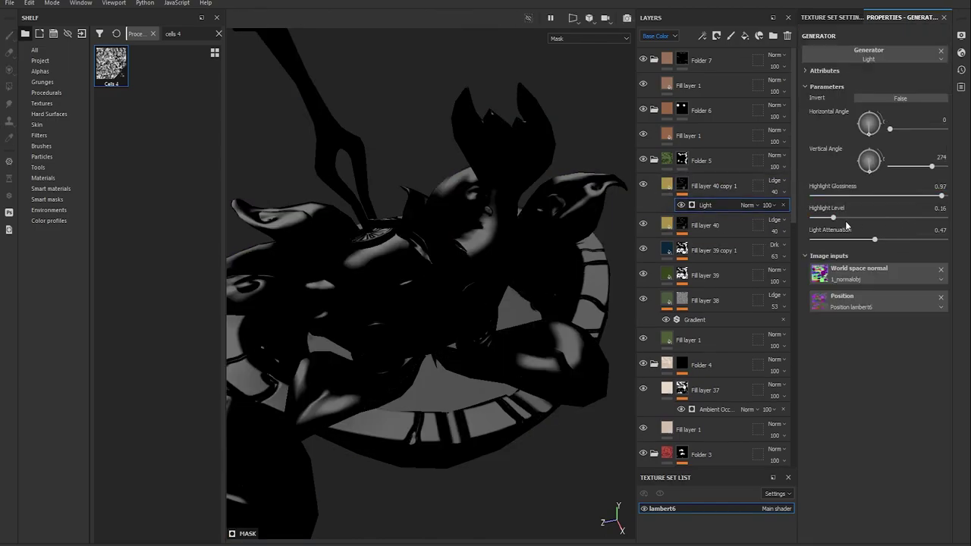
mouse_move(846, 223)
mouse_down()
mouse_move(877, 219)
mouse_move(858, 239)
mouse_up()
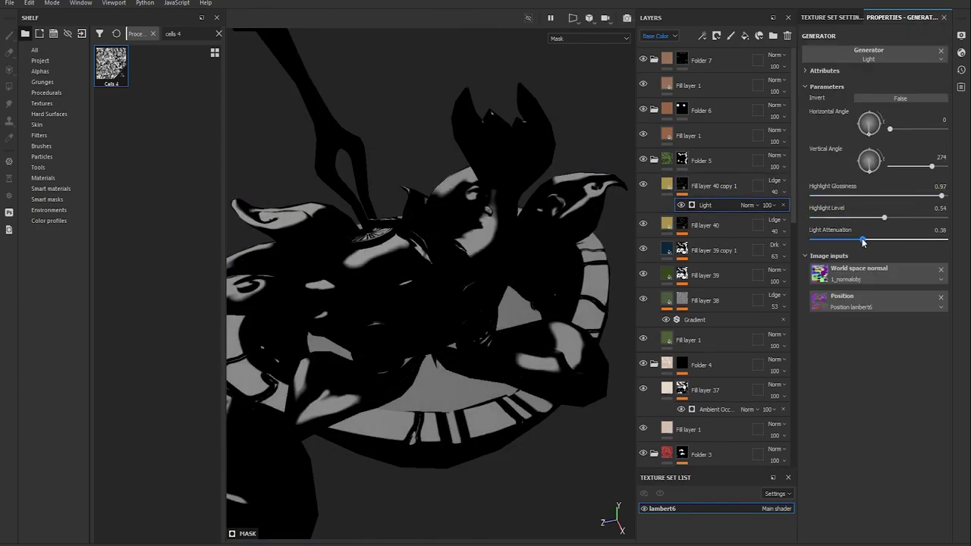
Add a directional blur of about 2.68 to the light mask, then create Fill layer 41
click(716, 35)
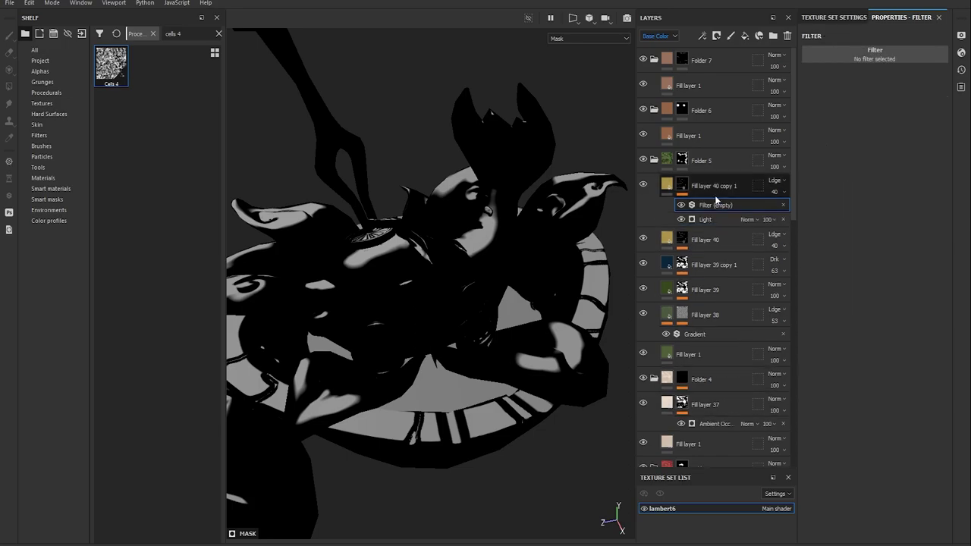
click(869, 53)
drag(829, 109, 834, 108)
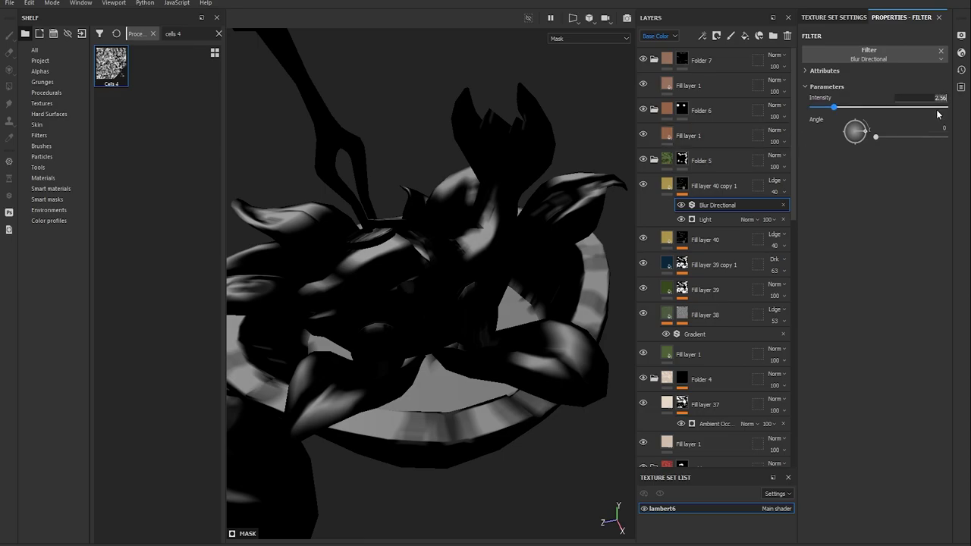
drag(833, 107, 834, 107)
click(666, 183)
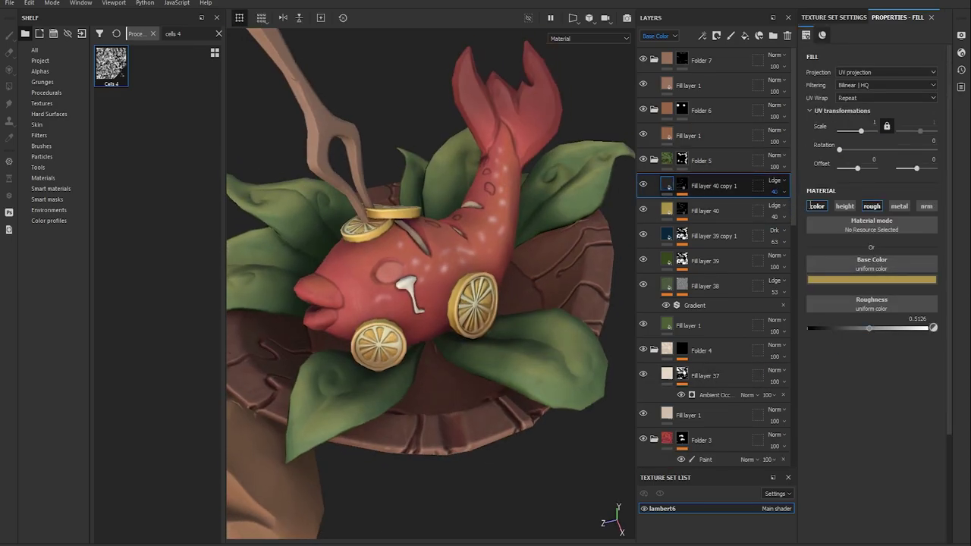
mouse_move(425, 288)
alt+mouse_down()
mouse_move(402, 299)
mouse_move(425, 289)
alt+mouse_up()
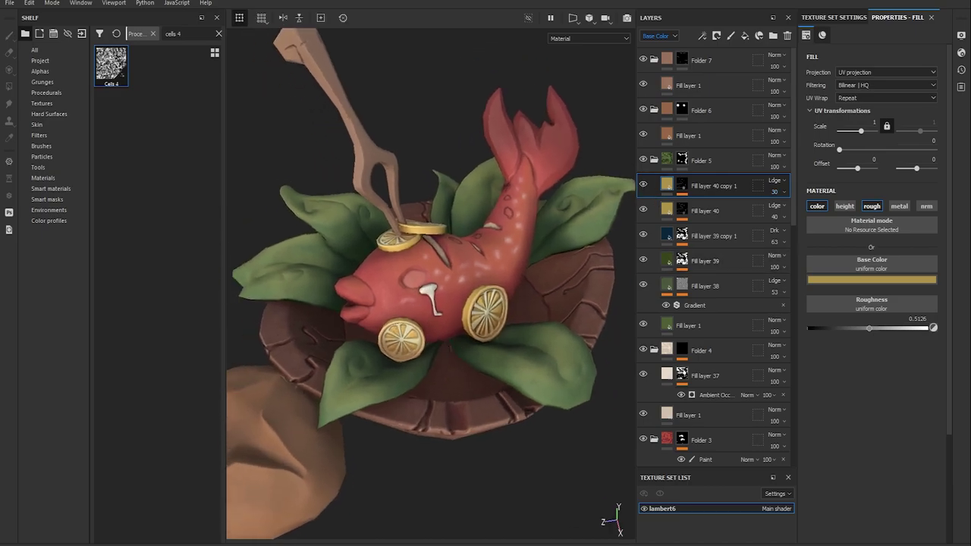
click(745, 36)
click(715, 35)
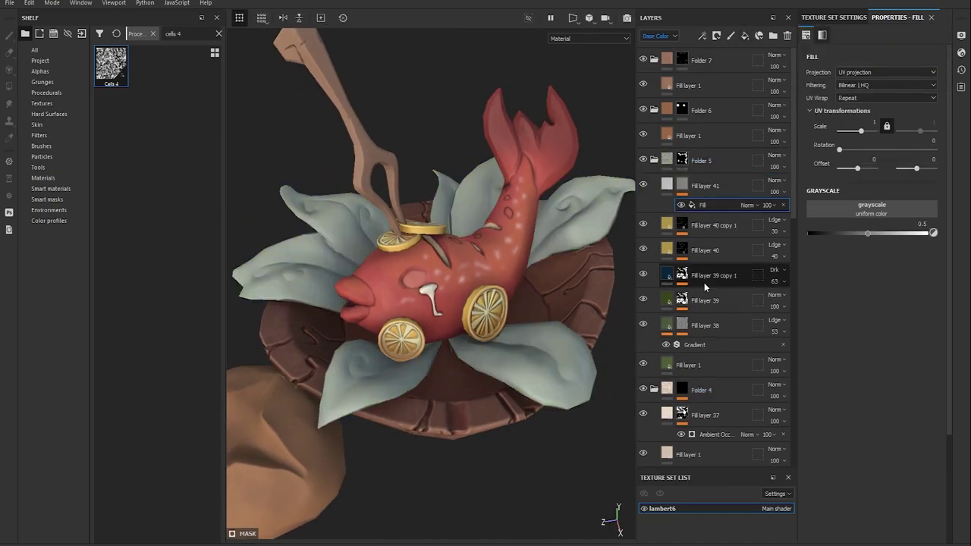
Mask Fill layer 41 with Grunge Rust Fine and darken and sharpen the rust pattern
text(rust)
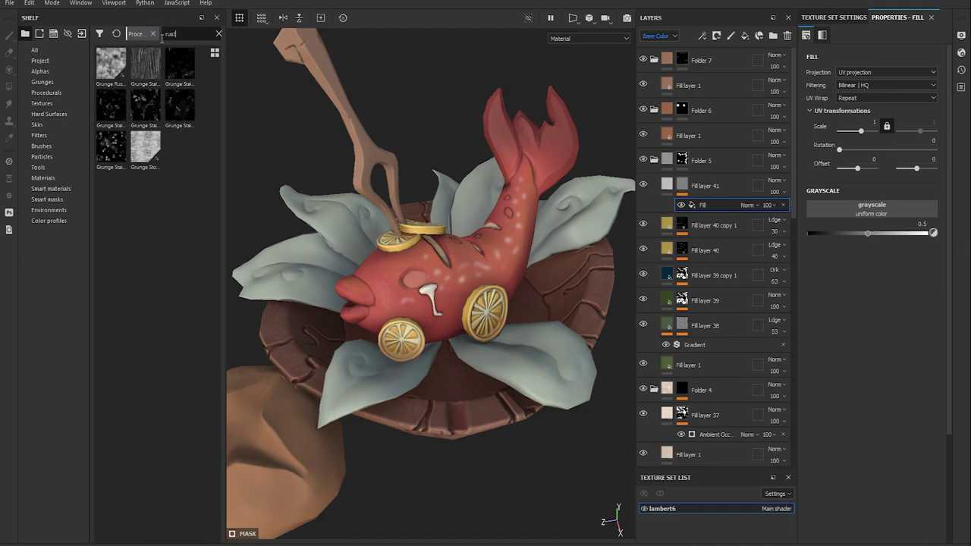
text( f)
drag(111, 65, 703, 209)
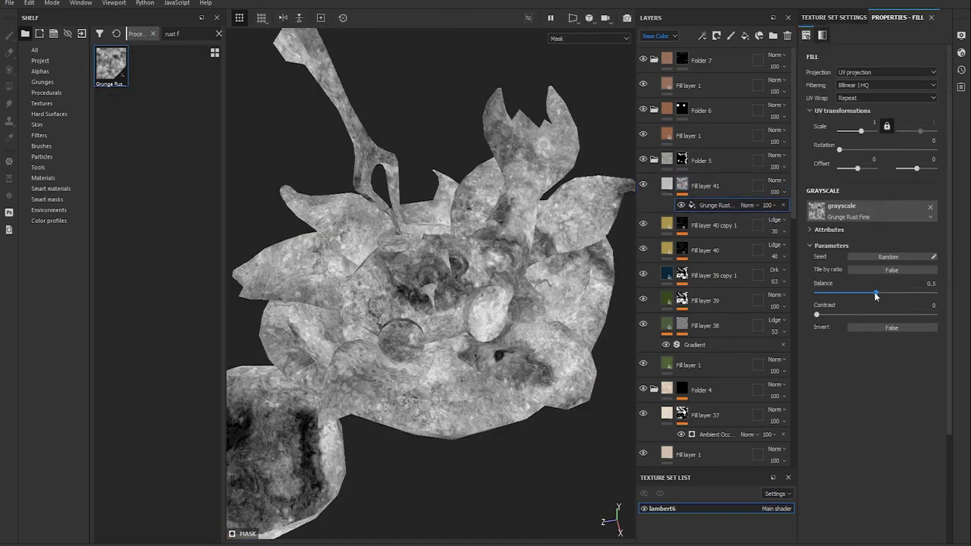
mouse_move(875, 293)
mouse_down()
mouse_move(849, 292)
mouse_move(838, 314)
mouse_move(858, 314)
mouse_up()
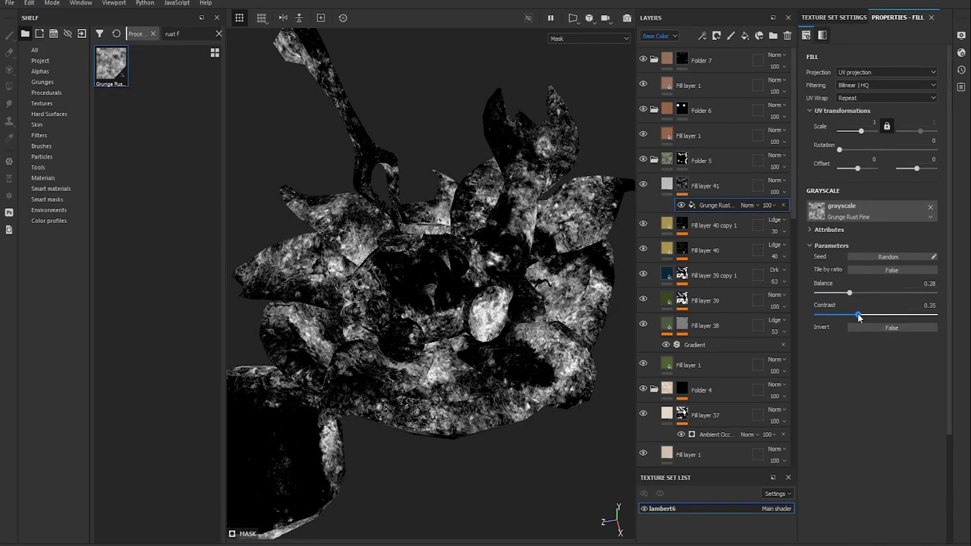
click(667, 183)
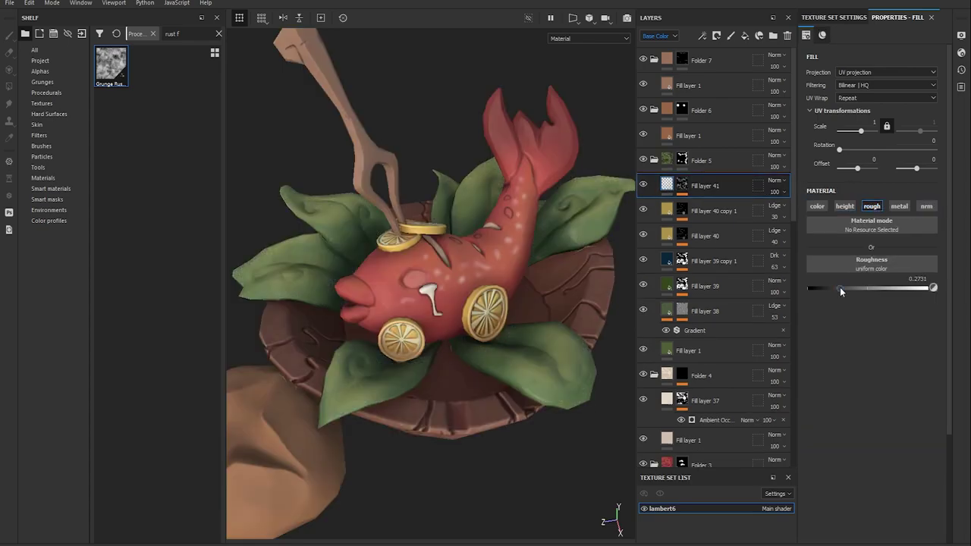
mouse_move(487, 311)
alt+mouse_down()
mouse_move(518, 405)
mouse_move(475, 347)
alt+mouse_up()
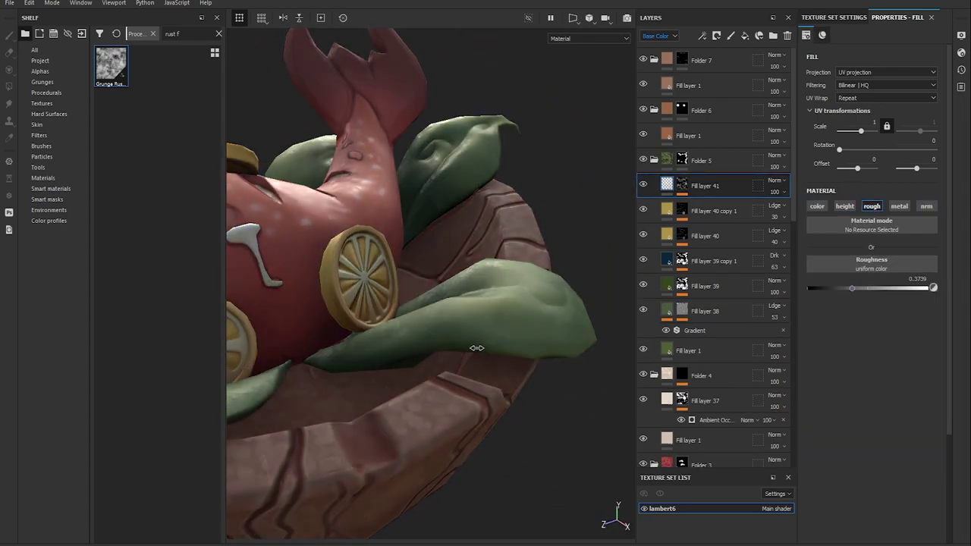
scroll(496, 330, up, 3)
Add Fill layer 42 masked by Grunge Splashes Dusty at scale -3.61 with slightly raised balance
click(744, 35)
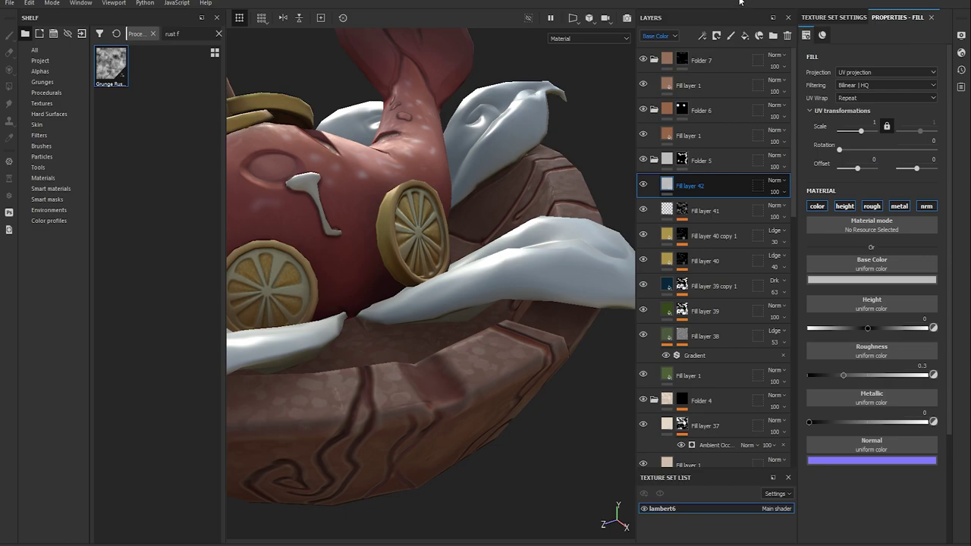
click(683, 184)
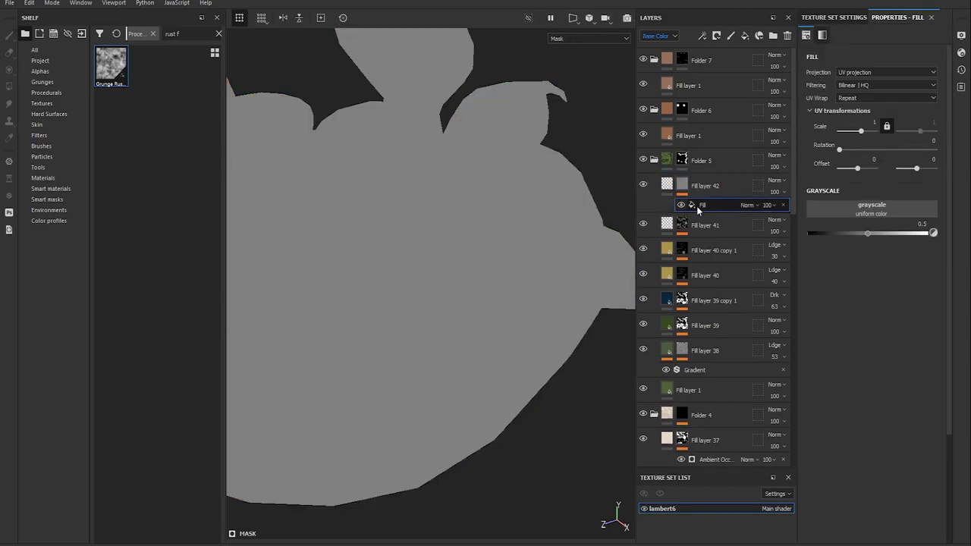
key(BackSpace)
key(BackSpace)
key(BackSpace)
text(splas)
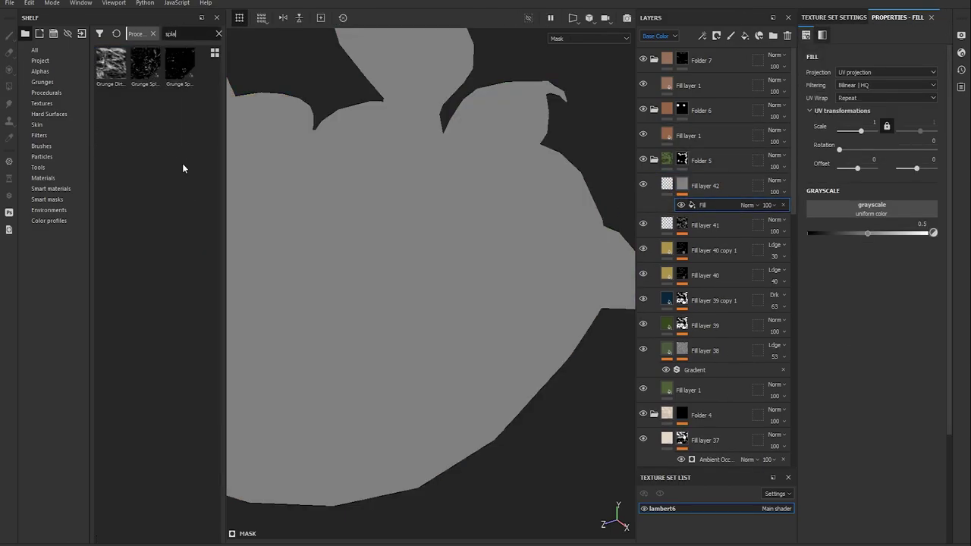
drag(145, 64, 869, 207)
drag(861, 131, 852, 131)
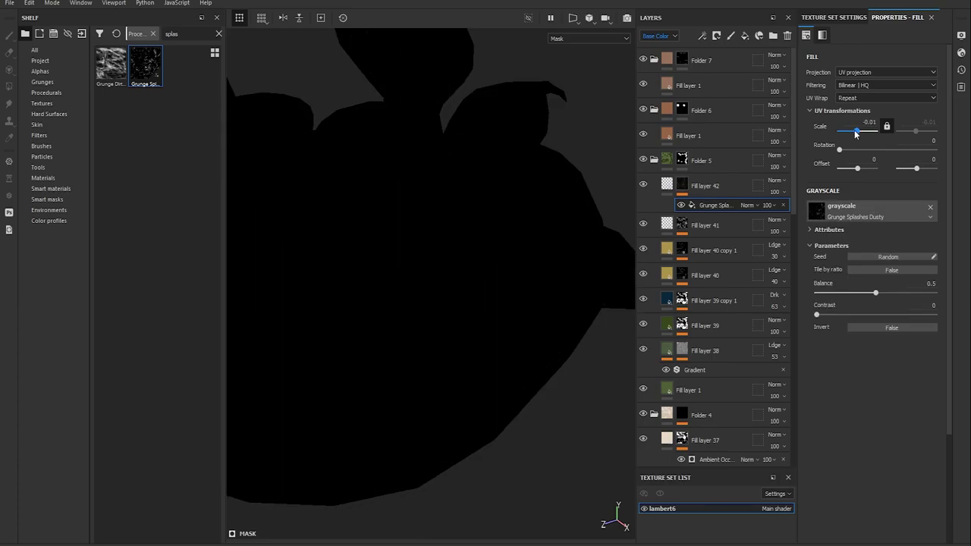
drag(875, 292, 880, 295)
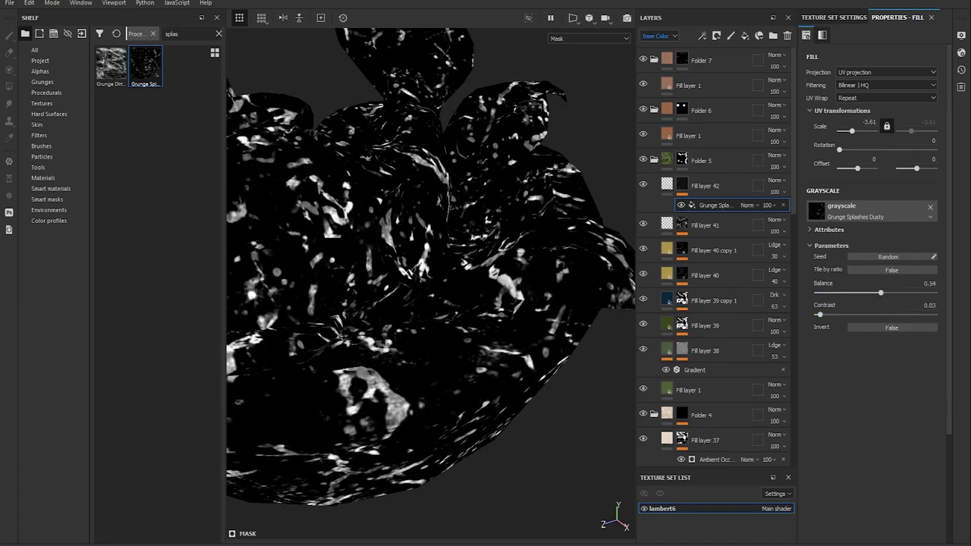
click(660, 183)
alt+drag(505, 375, 531, 323)
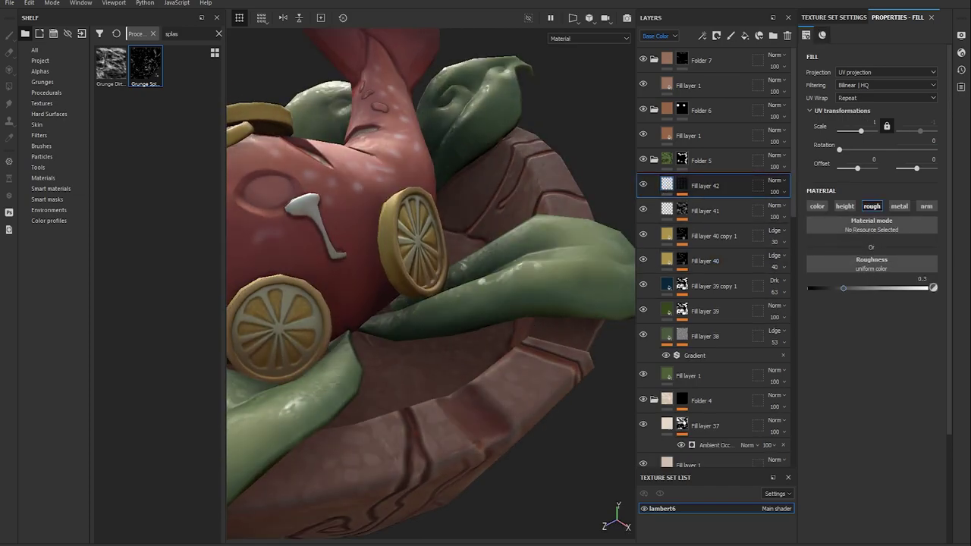
Create Fill layer 43 with a white fill mask inverted by a Levels effect
click(744, 36)
click(693, 113)
mouse_move(424, 288)
alt+mouse_down()
mouse_move(500, 312)
mouse_move(547, 289)
alt+mouse_up()
right_click(681, 185)
click(733, 360)
drag(145, 66, 839, 216)
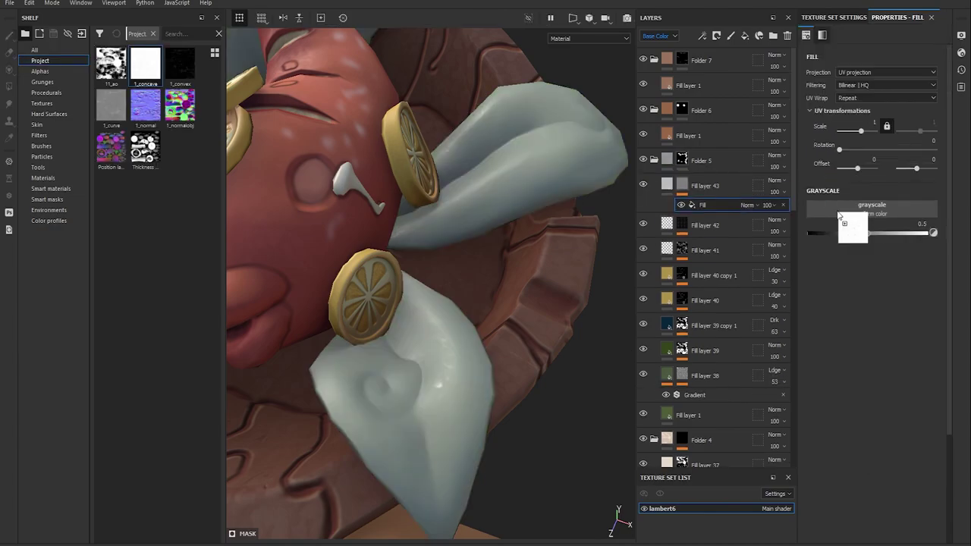
click(702, 203)
click(889, 125)
drag(874, 61, 891, 62)
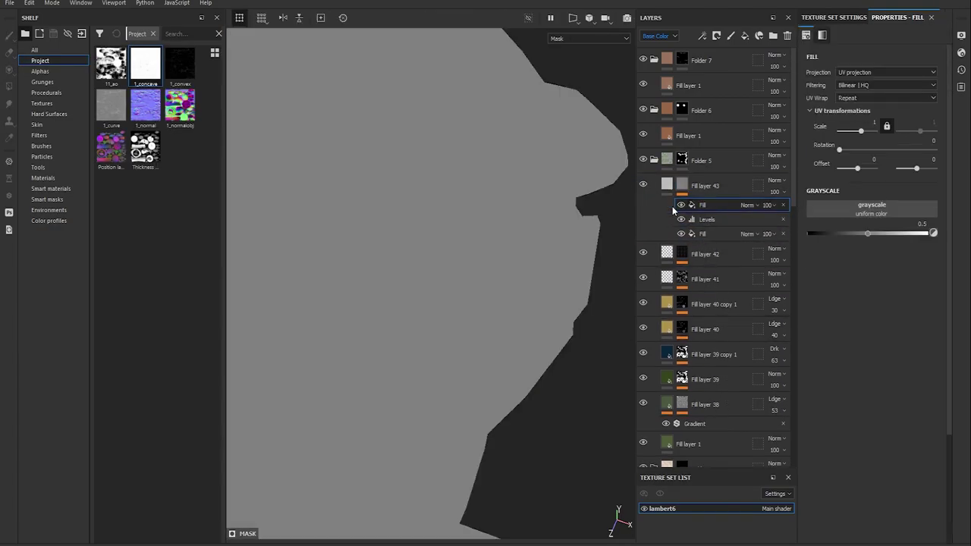
Add the 1_convex edge map to the mask, blur it, and boost contrast with Levels
drag(180, 65, 858, 206)
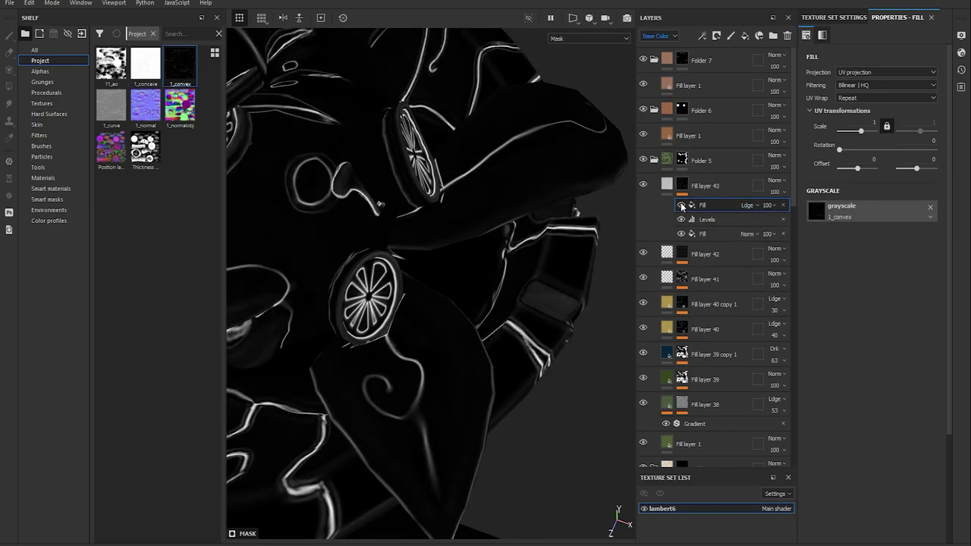
click(759, 35)
click(868, 53)
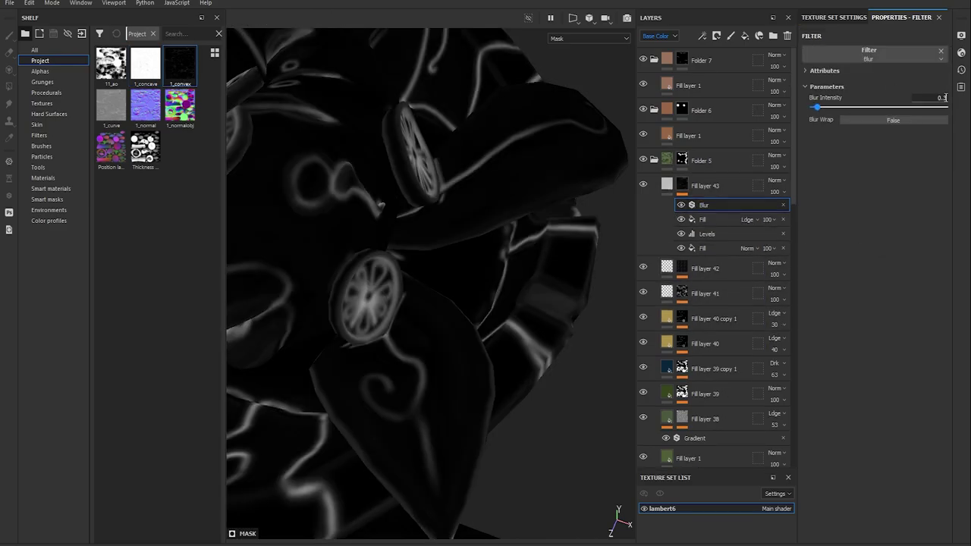
click(759, 35)
click(863, 45)
drag(877, 59, 815, 58)
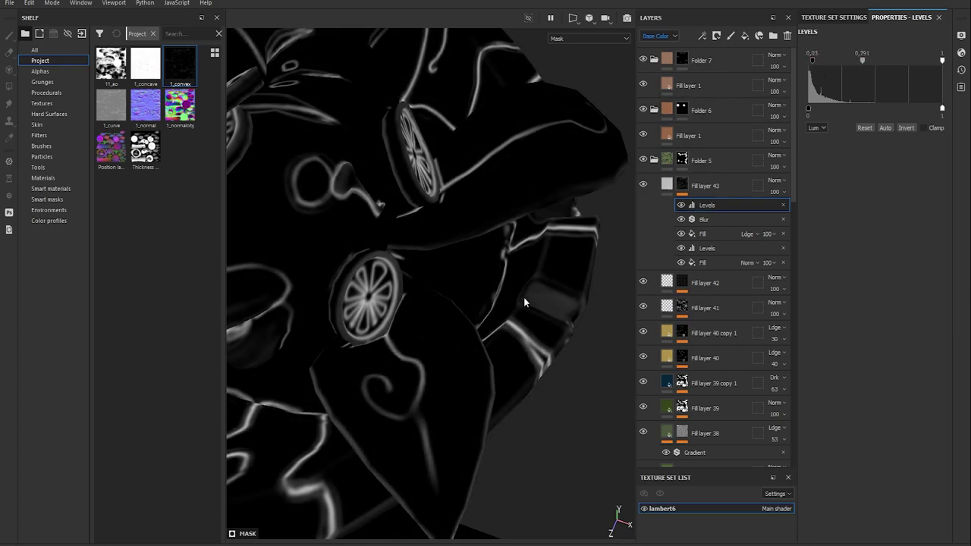
Set Fill layer 43 to Multiply blending and add Fill layer 44
click(667, 183)
mouse_move(531, 364)
alt+mouse_down()
mouse_move(466, 383)
mouse_move(493, 378)
mouse_move(414, 338)
mouse_move(581, 372)
mouse_move(473, 329)
alt+mouse_up()
key(alt+shift+m)
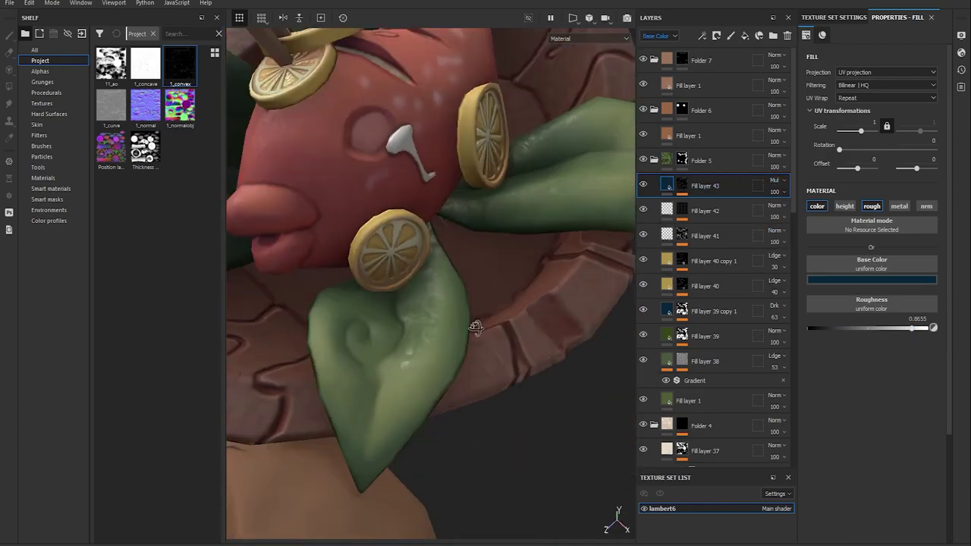
scroll(427, 304, down, 3)
click(744, 35)
key(1)
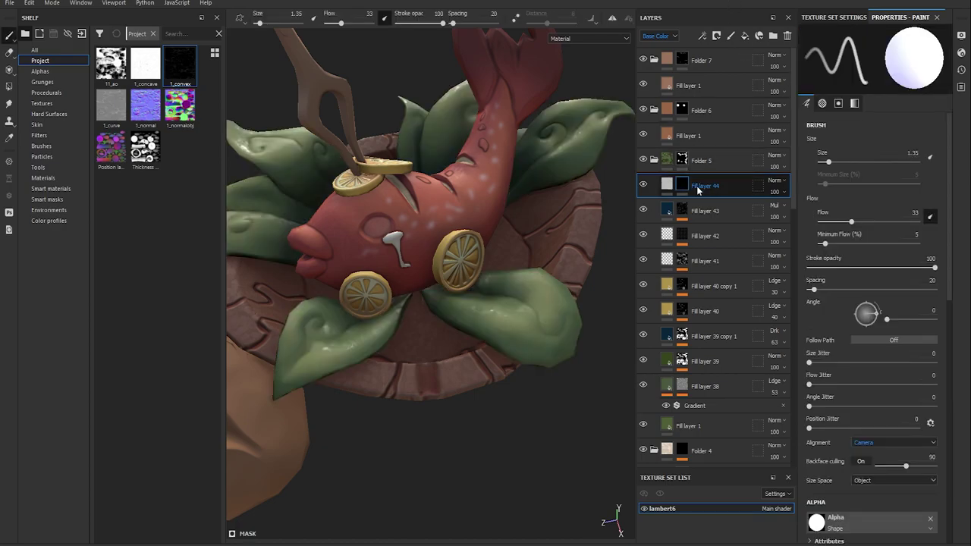
click(716, 35)
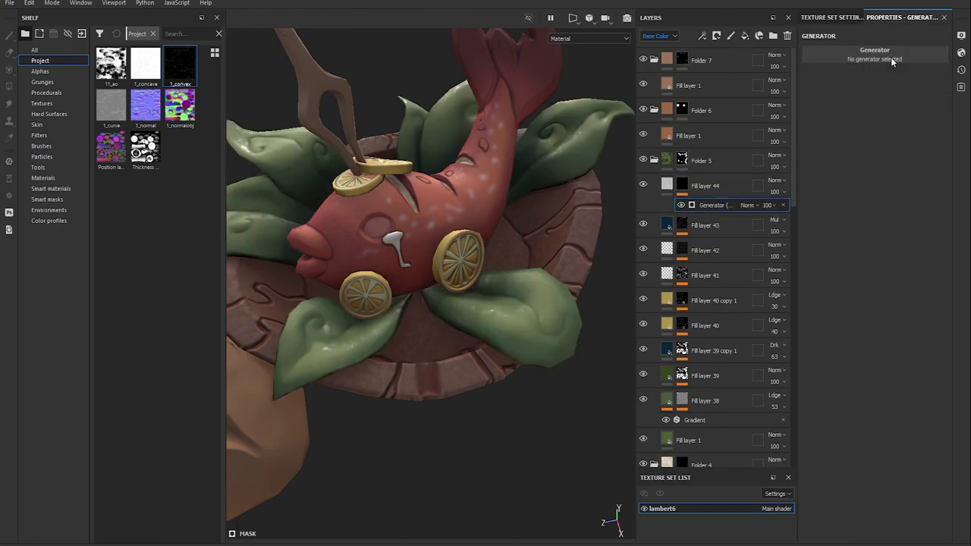
click(943, 86)
drag(880, 142, 907, 143)
drag(812, 165, 880, 168)
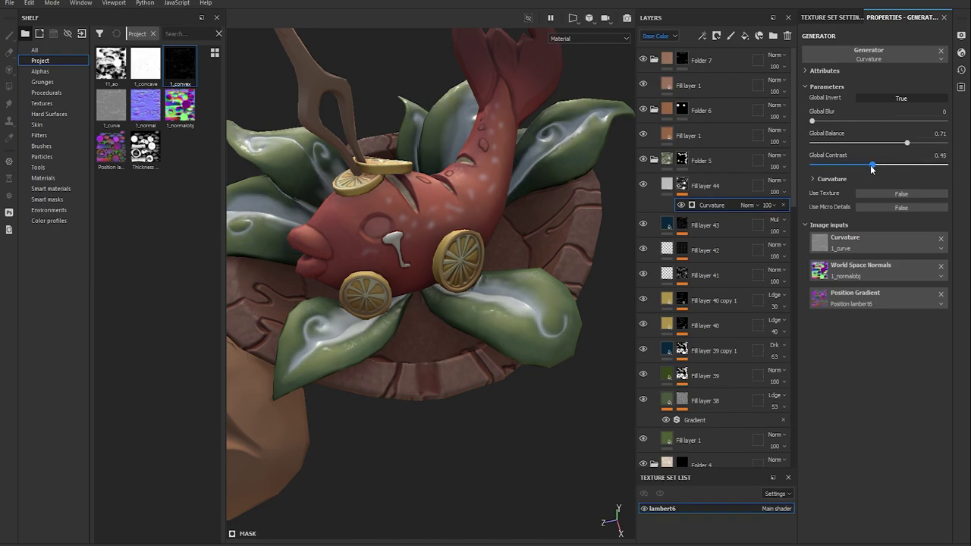
click(832, 178)
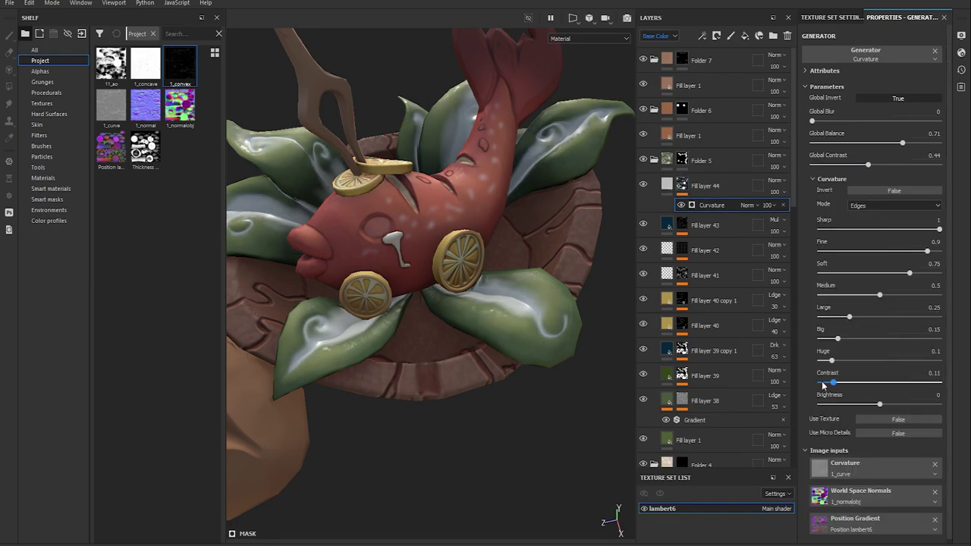
drag(823, 383, 898, 361)
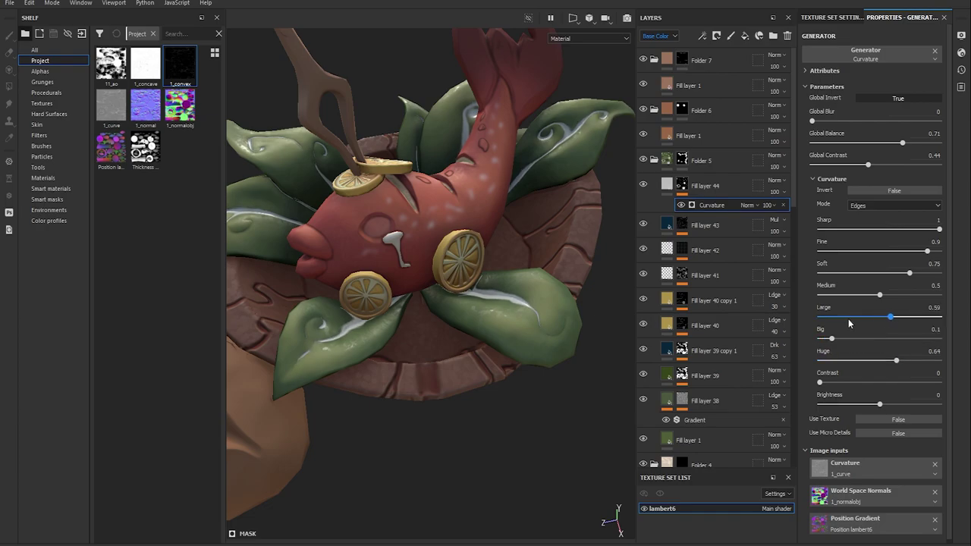
drag(900, 297, 838, 294)
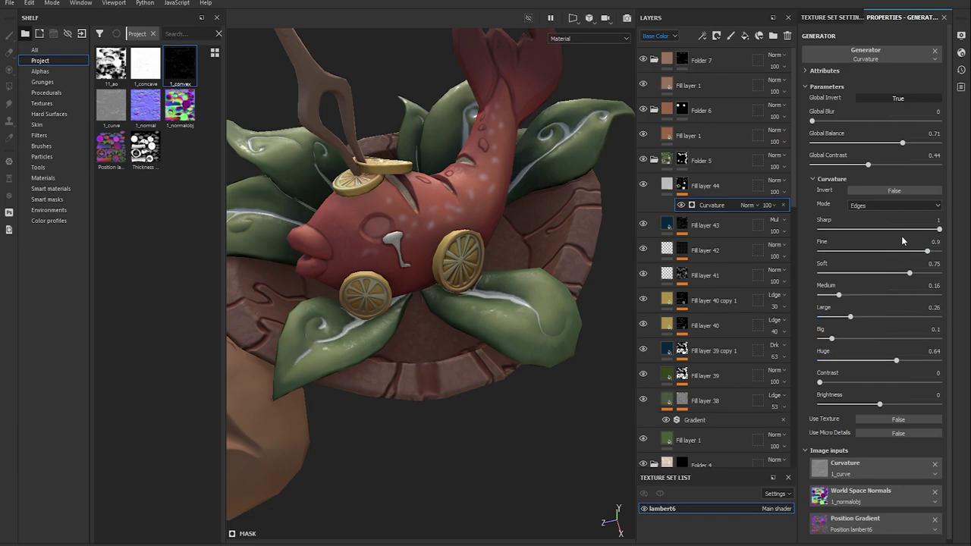
drag(927, 251, 881, 253)
drag(911, 406, 899, 406)
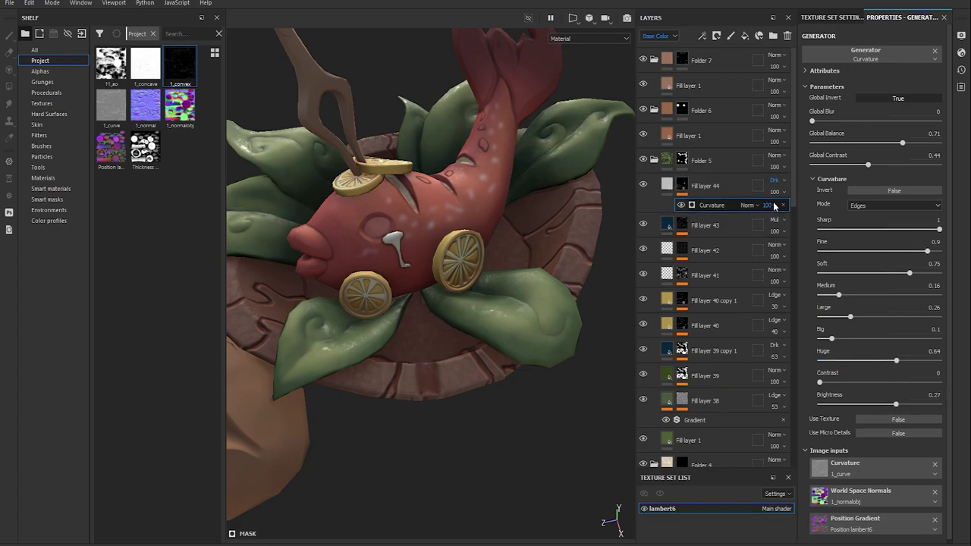
click(712, 186)
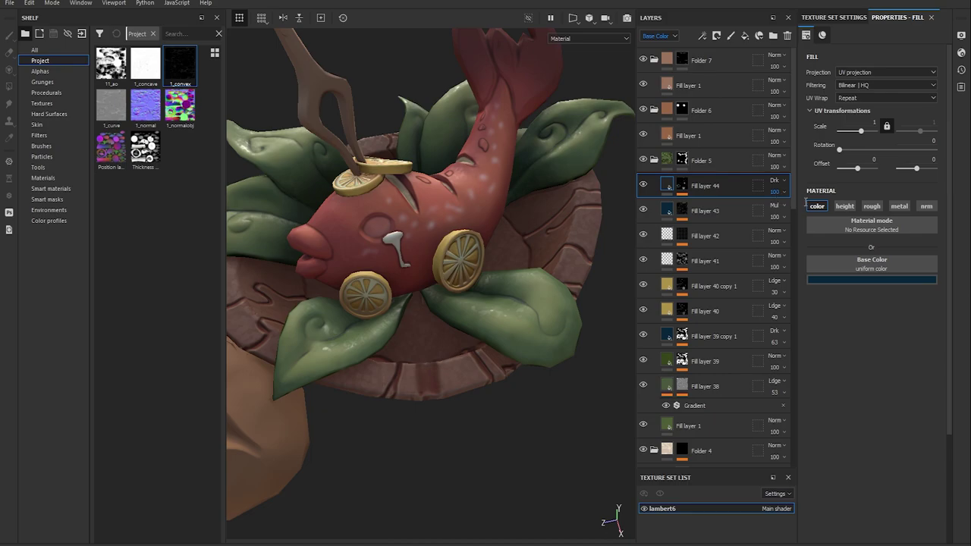
alt+drag(559, 241, 643, 187)
alt+drag(530, 228, 455, 341)
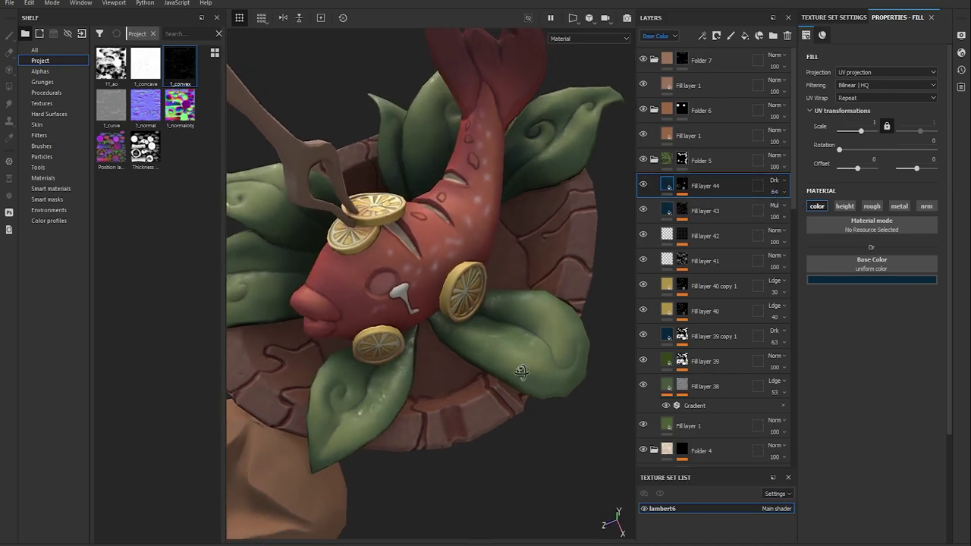
alt+middle_drag(379, 379, 463, 402)
Add a fill layer masked by Marble Fine with pattern balance 0.59
alt+drag(462, 402, 431, 441)
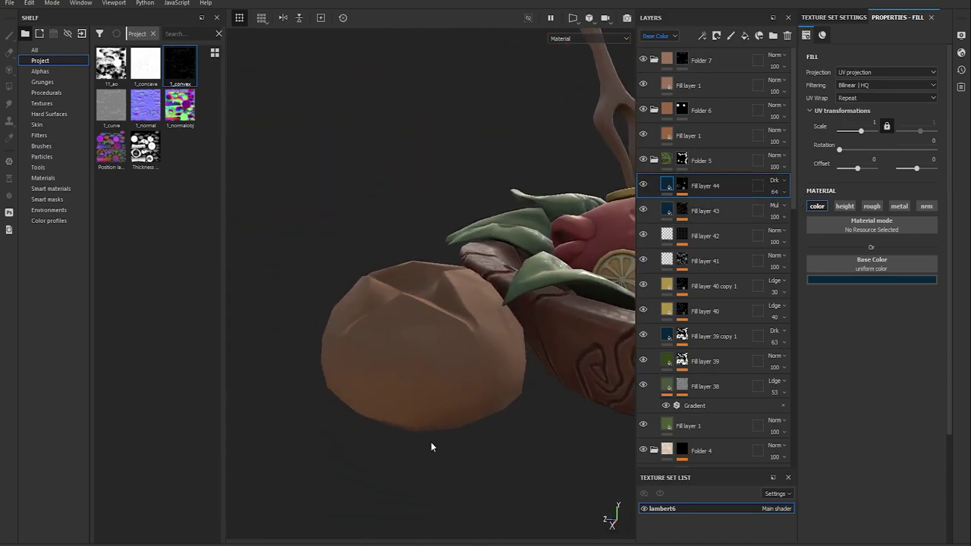
click(715, 35)
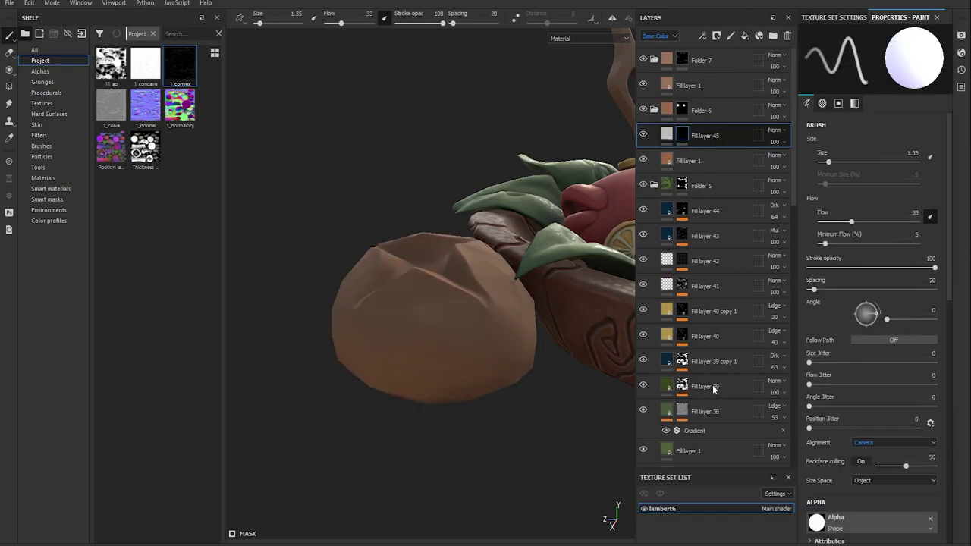
click(703, 36)
click(46, 92)
text(fine)
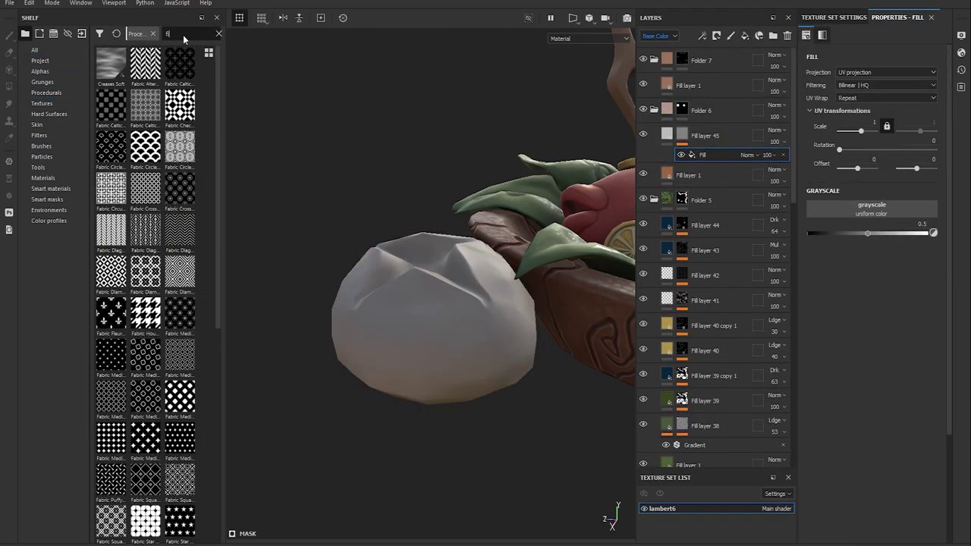
click(165, 34)
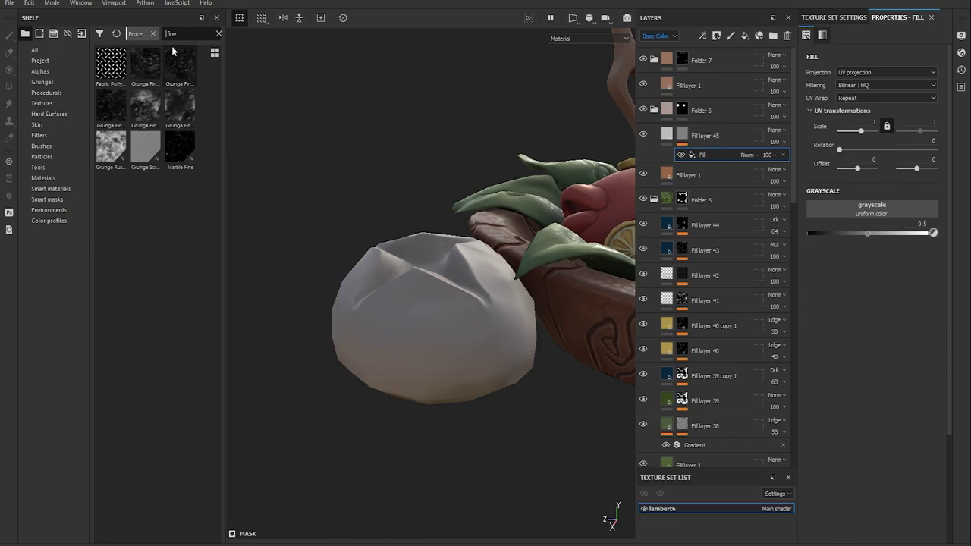
text(mar)
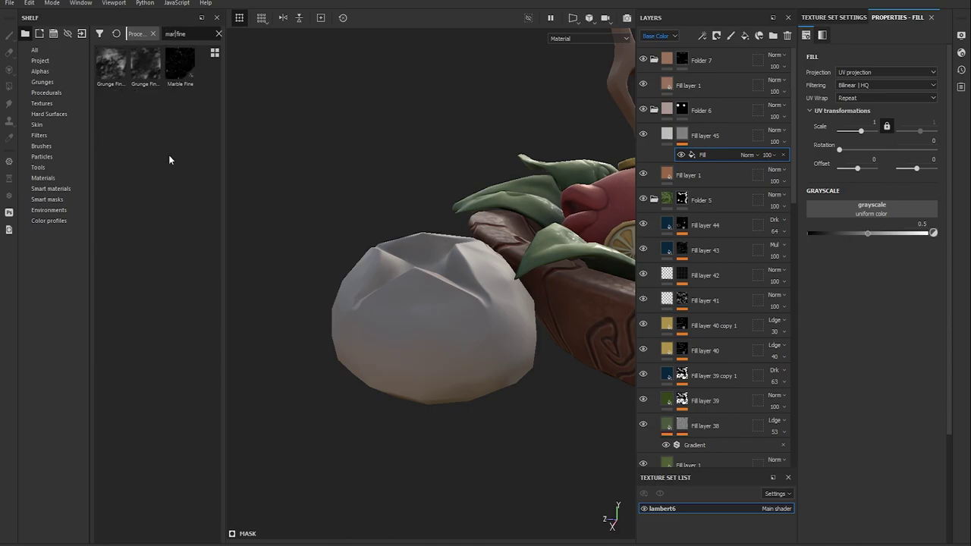
drag(179, 65, 704, 154)
drag(876, 306, 890, 309)
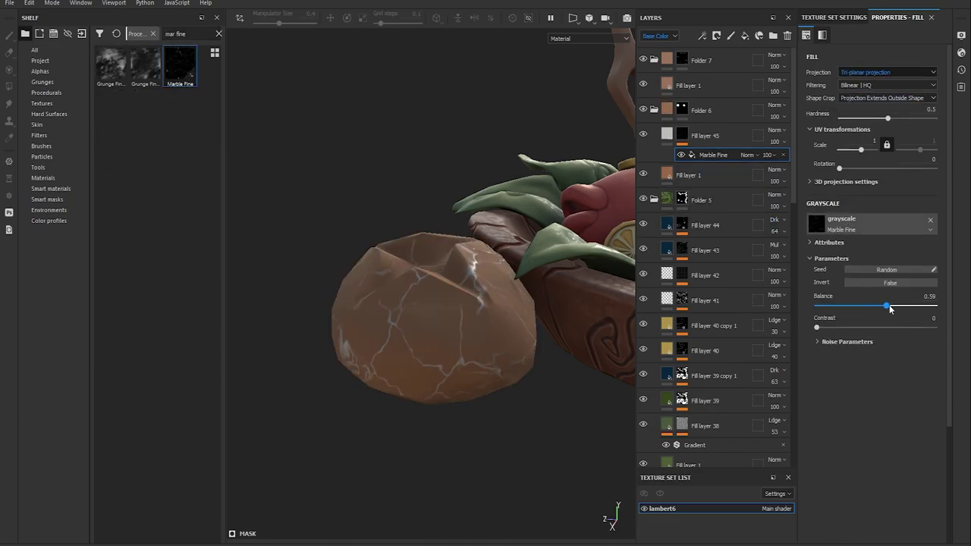
Adjust the cracks' roughness and add a paint effect to the crack mask with a larger brush
click(667, 135)
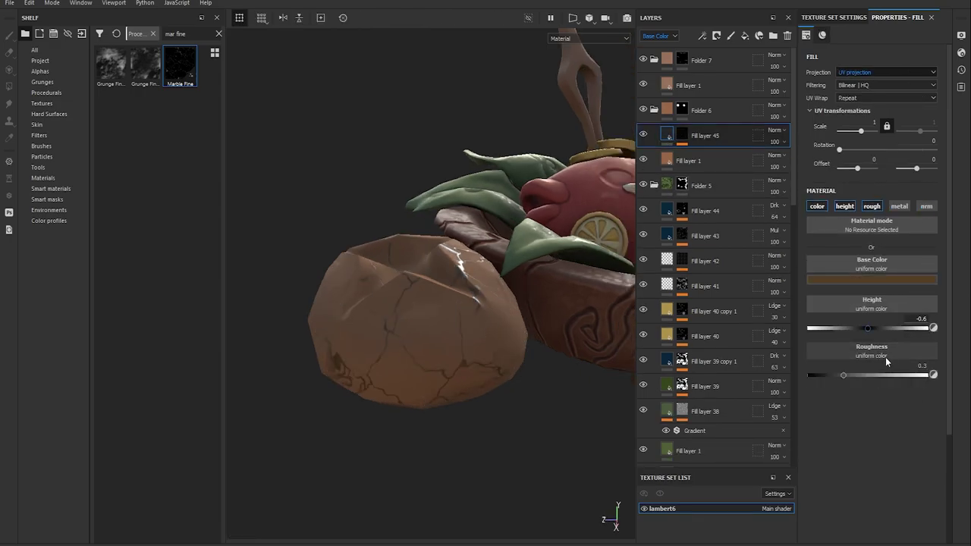
drag(913, 377, 909, 375)
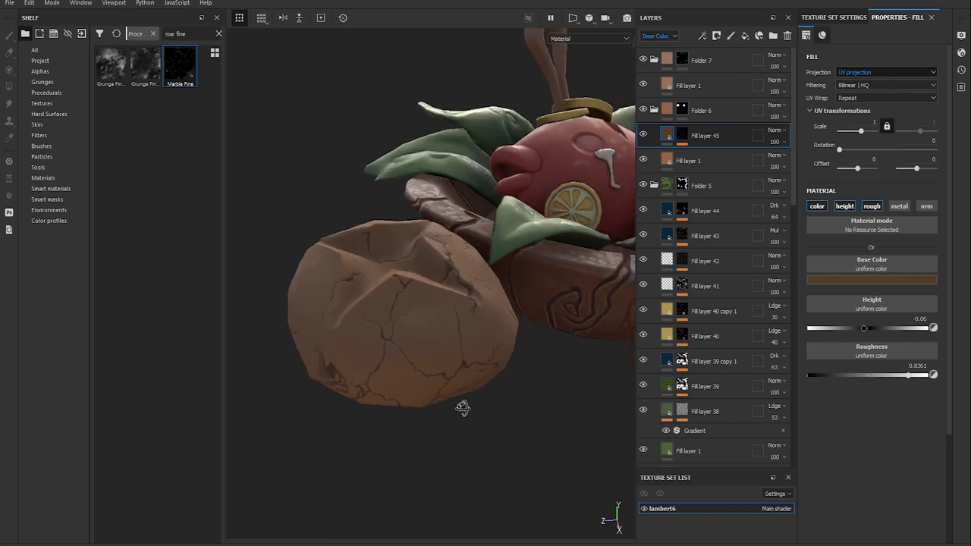
alt+drag(459, 408, 448, 386)
click(682, 135)
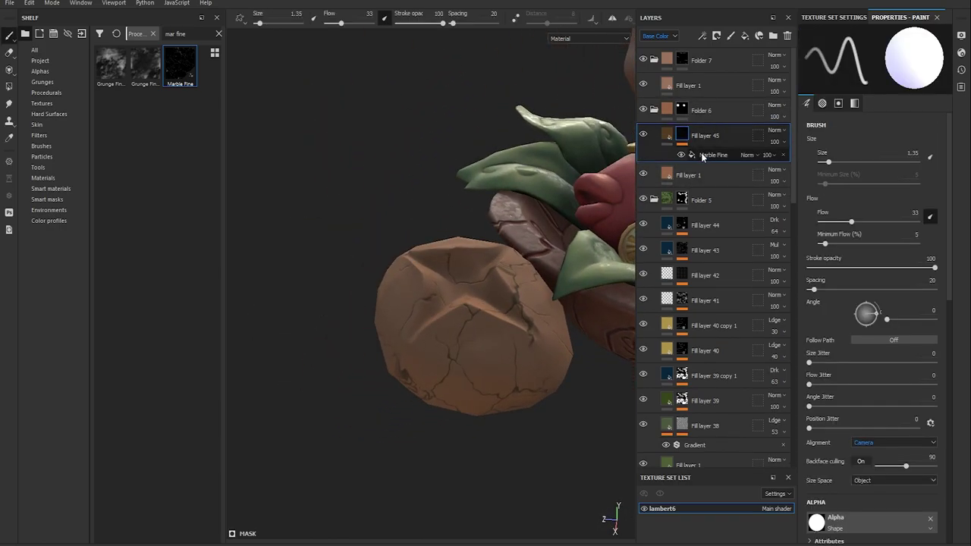
alt+drag(470, 303, 487, 290)
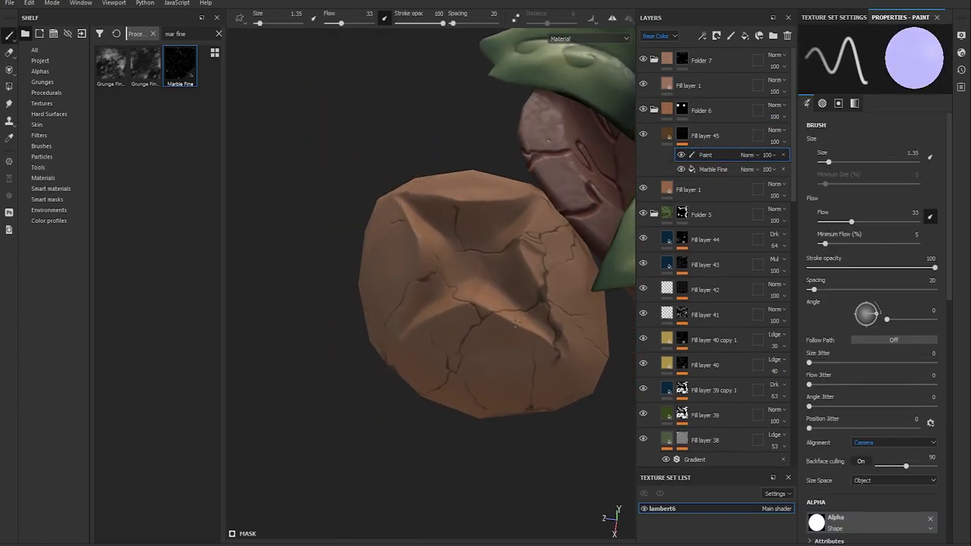
alt+drag(519, 229, 543, 199)
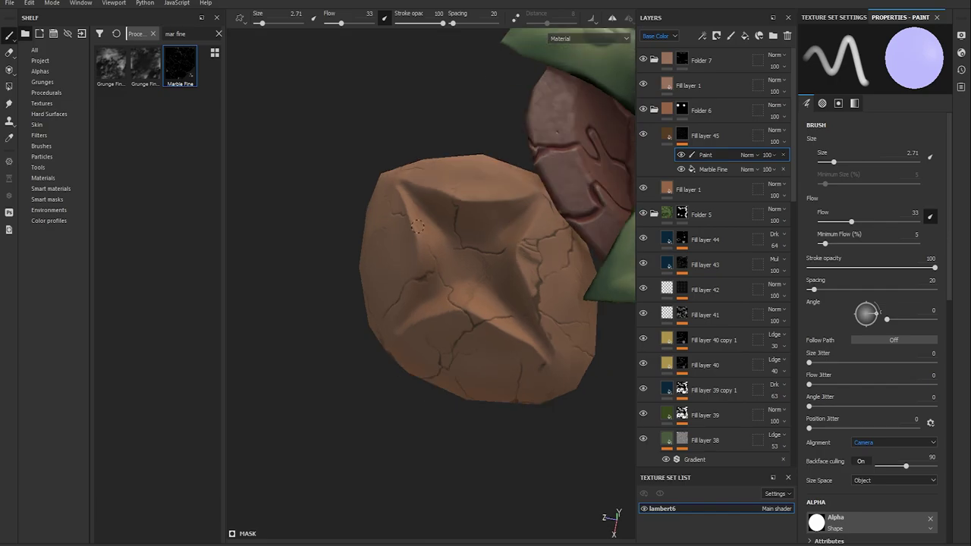
key(bracketright)
key(bracketright)
key(bracketright)
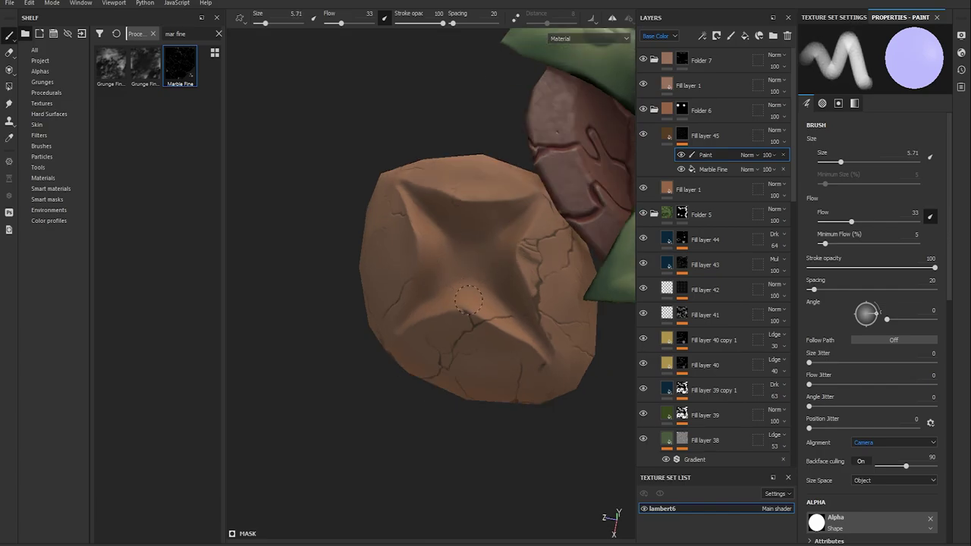
alt+drag(536, 331, 576, 303)
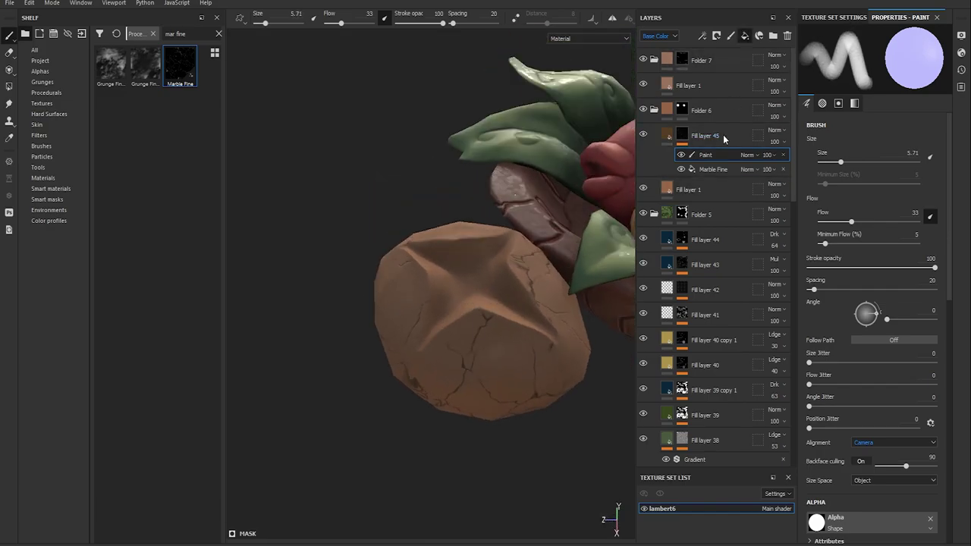
Add Fill layer 46 with a mask ready for a generator
click(744, 35)
click(716, 36)
click(758, 35)
Use a Curvature generator on the mask with adjusted balance and higher contrast
click(868, 56)
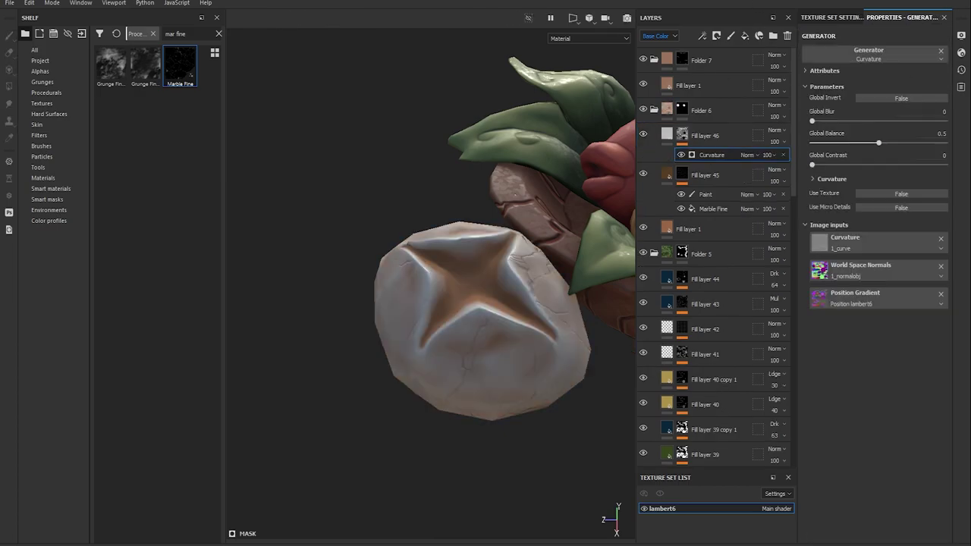
drag(879, 143, 867, 144)
drag(813, 163, 898, 165)
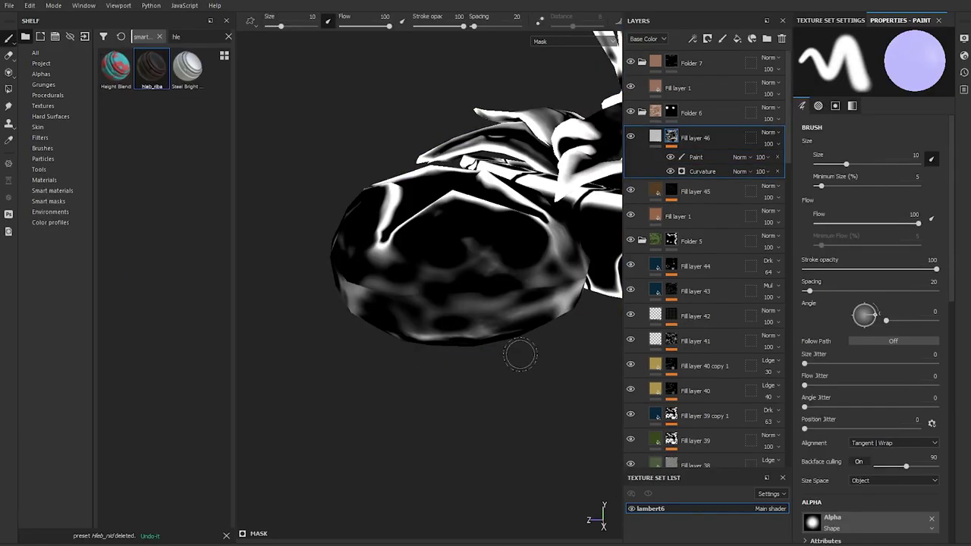
Paint soft white patches onto the sack's mask with a large brush at flow 55
alt+drag(480, 313, 455, 303)
ctrl+right_drag(455, 304, 455, 333)
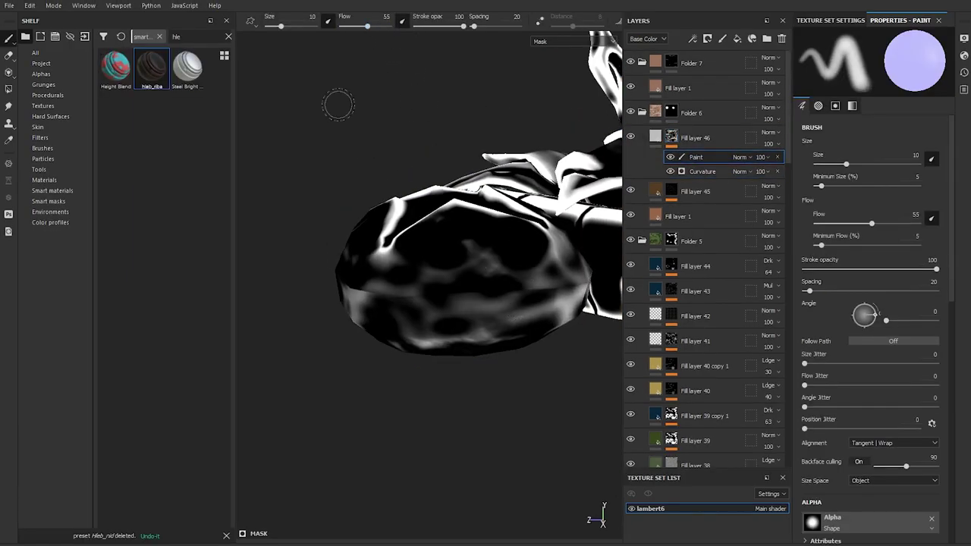
ctrl+right_drag(512, 292, 576, 292)
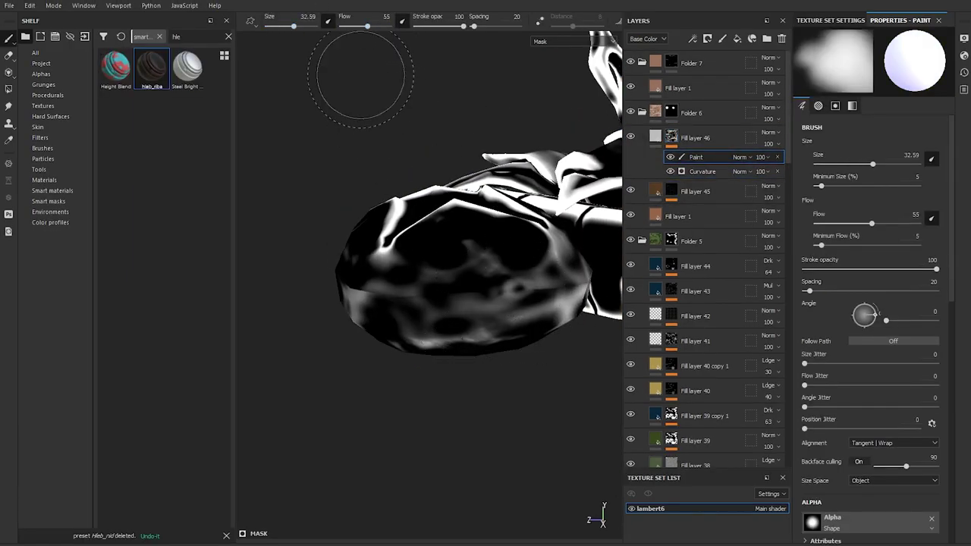
ctrl+right_drag(486, 296, 553, 295)
mouse_move(486, 296)
mouse_down()
mouse_move(509, 291)
mouse_move(399, 296)
mouse_move(466, 301)
mouse_move(402, 222)
mouse_move(424, 254)
mouse_move(465, 273)
mouse_up()
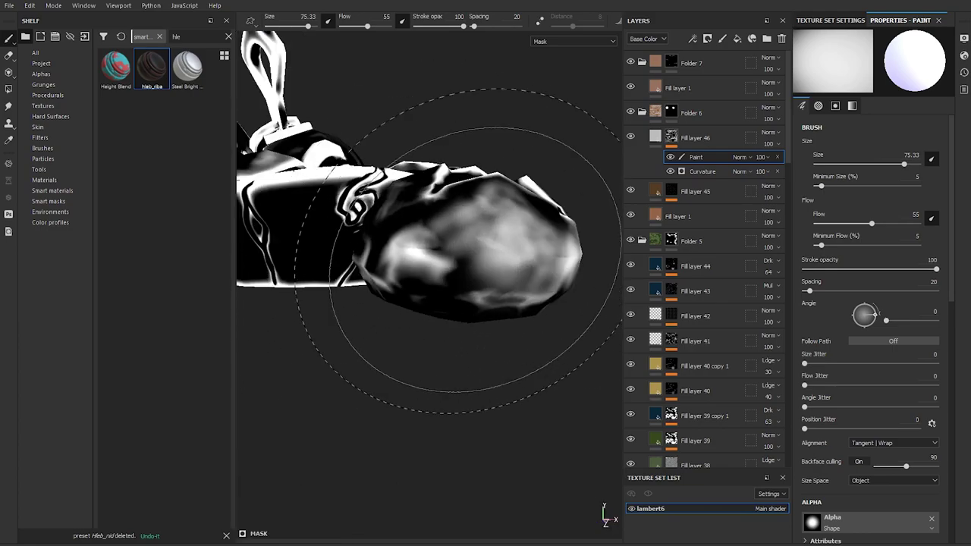
ctrl+right_drag(465, 273, 433, 275)
drag(552, 288, 539, 270)
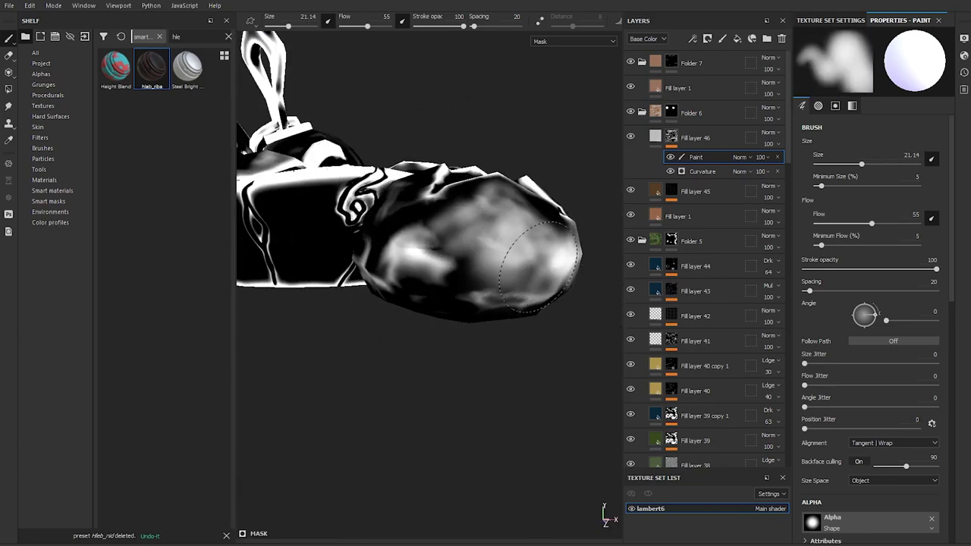
alt+drag(474, 253, 384, 244)
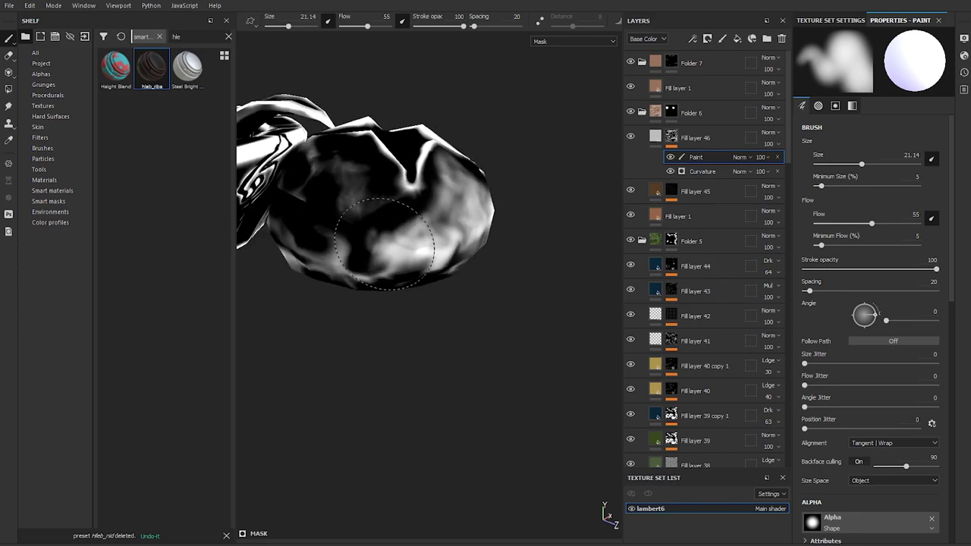
mouse_move(357, 192)
mouse_down()
mouse_move(365, 232)
mouse_move(294, 196)
mouse_up()
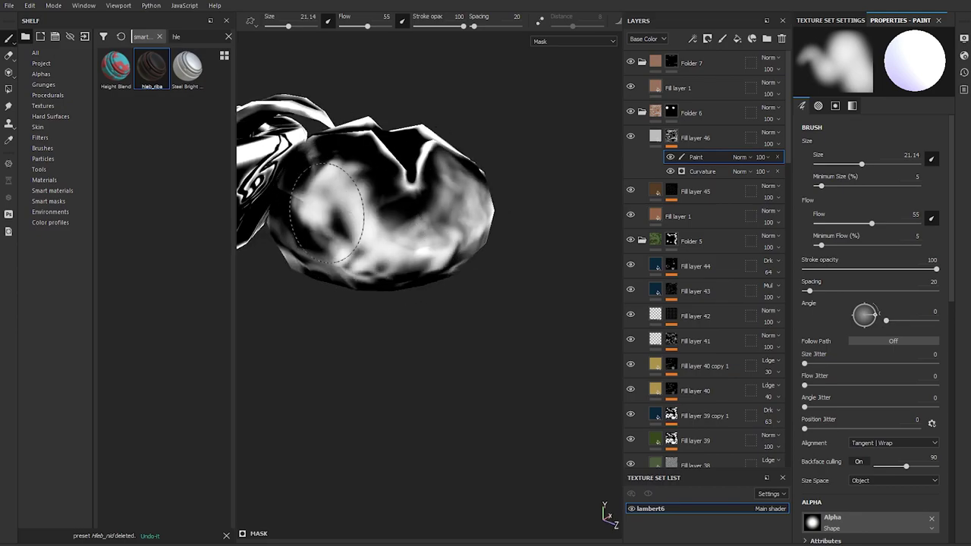
mouse_move(330, 249)
alt+mouse_down()
mouse_move(411, 278)
mouse_move(324, 336)
mouse_move(364, 342)
alt+mouse_up()
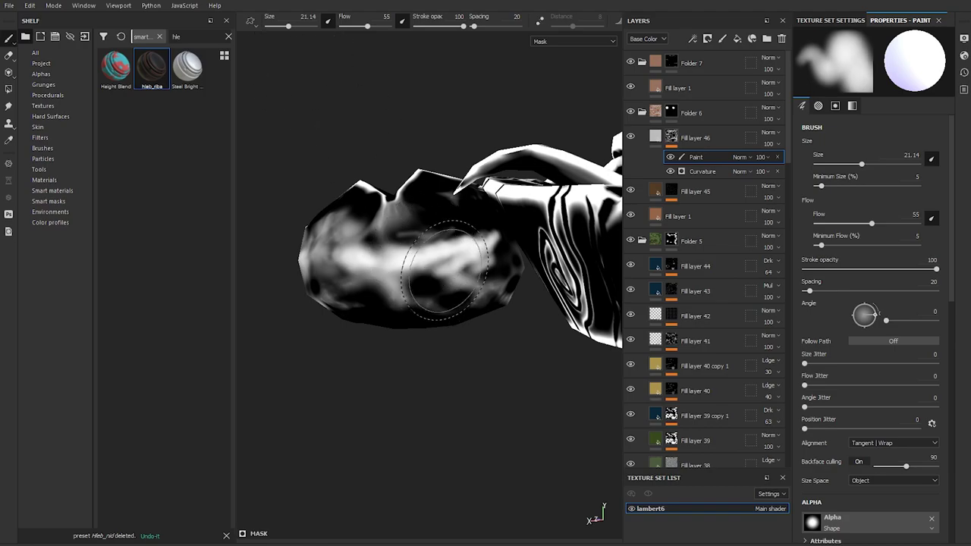
ctrl+right_drag(444, 272, 485, 272)
mouse_move(445, 250)
alt+mouse_down()
mouse_move(488, 346)
mouse_move(414, 265)
mouse_move(440, 373)
mouse_move(455, 321)
alt+mouse_up()
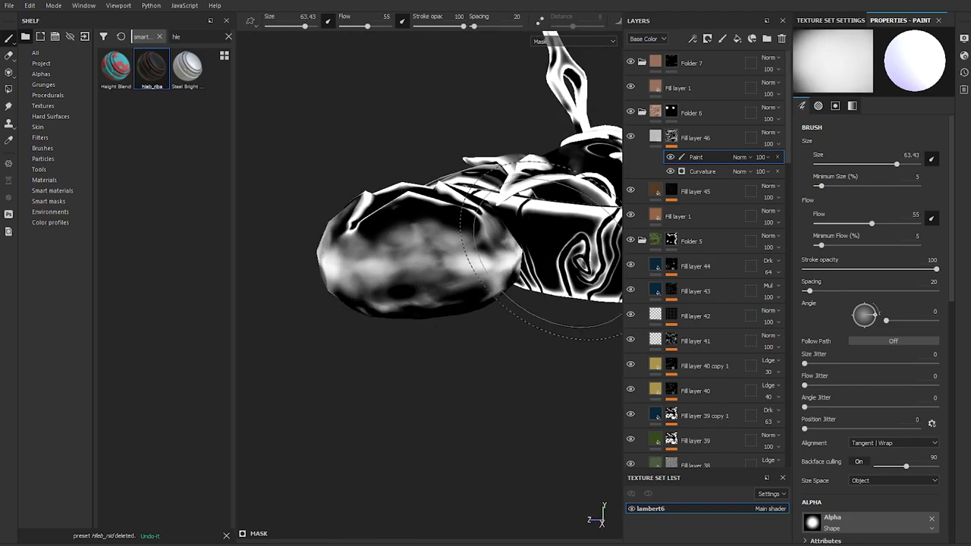
mouse_move(546, 250)
shift+right_down()
mouse_move(412, 325)
mouse_move(398, 379)
shift+right_up()
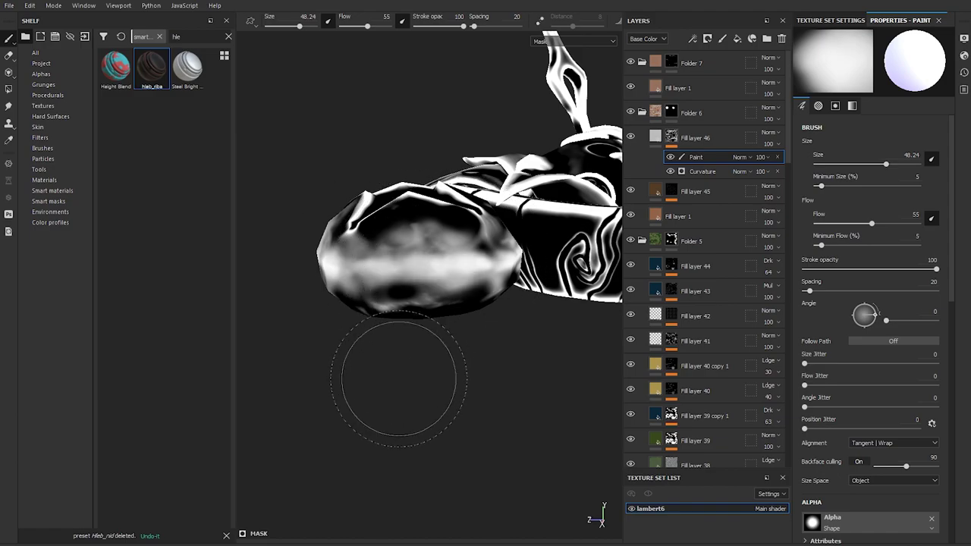
mouse_move(398, 380)
alt+mouse_down()
mouse_move(401, 223)
mouse_move(380, 346)
alt+mouse_up()
Add a mask effect with intensity set to 1
key(m)
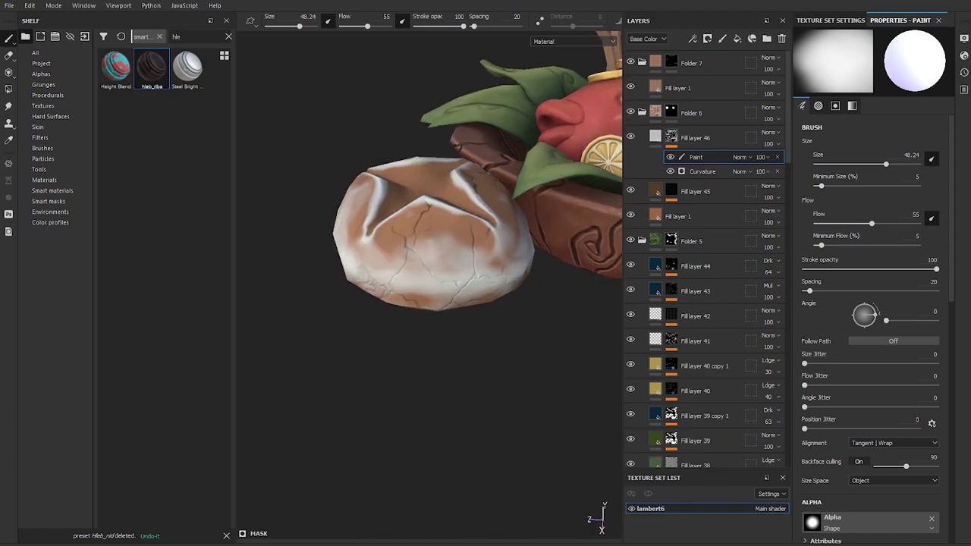
right_click(671, 137)
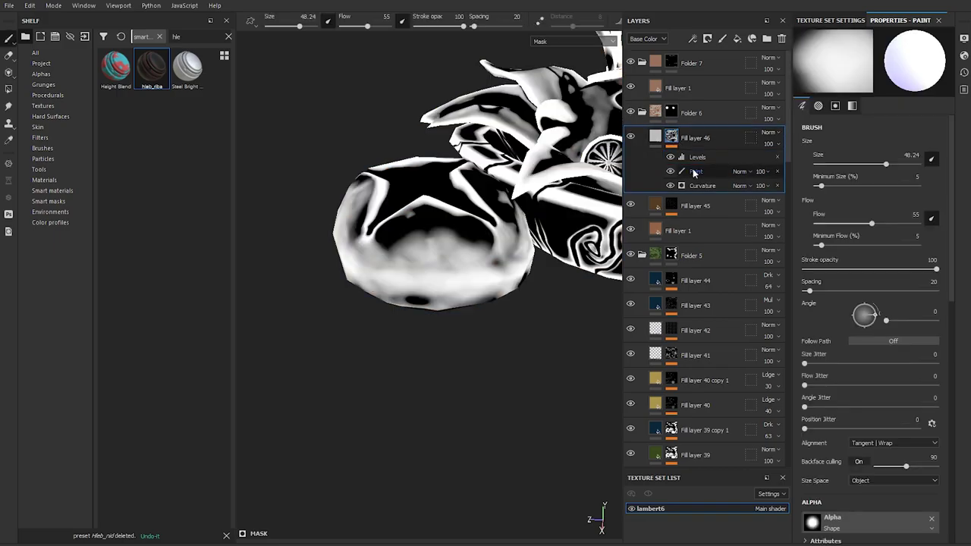
drag(803, 62, 840, 62)
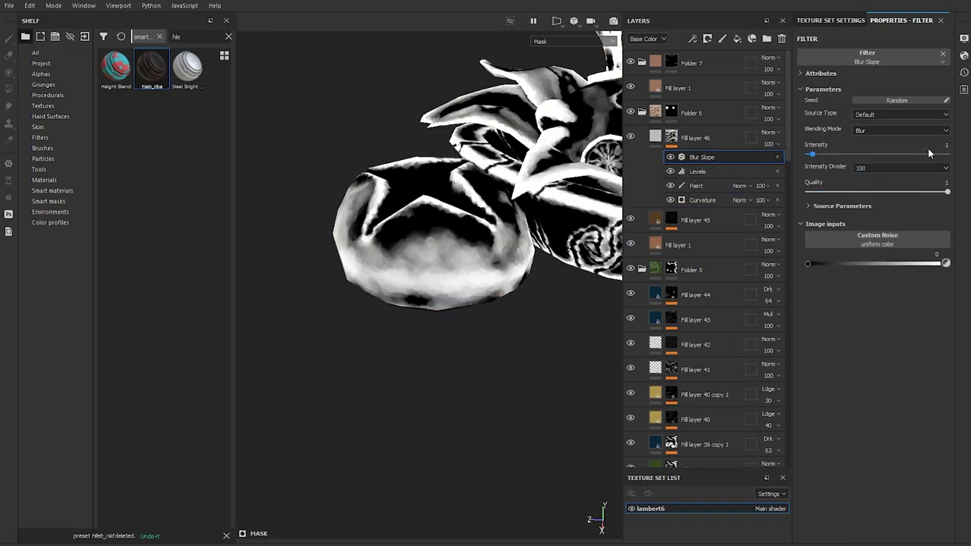
text(1)
key(Return)
alt+drag(523, 250, 468, 280)
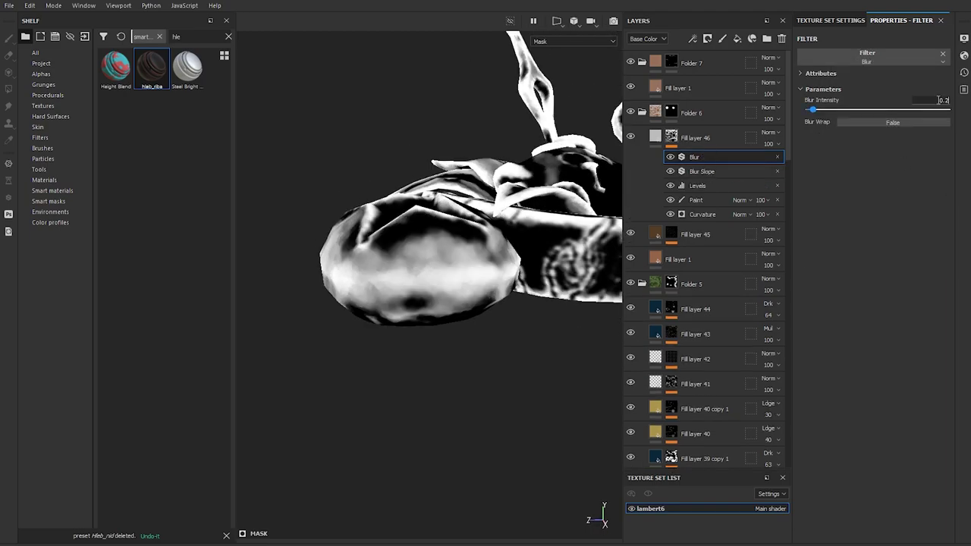
Add Levels with the white point pulled in and black point 0.162, saved as anchor point 2
right_click(705, 155)
click(759, 215)
drag(943, 63, 928, 66)
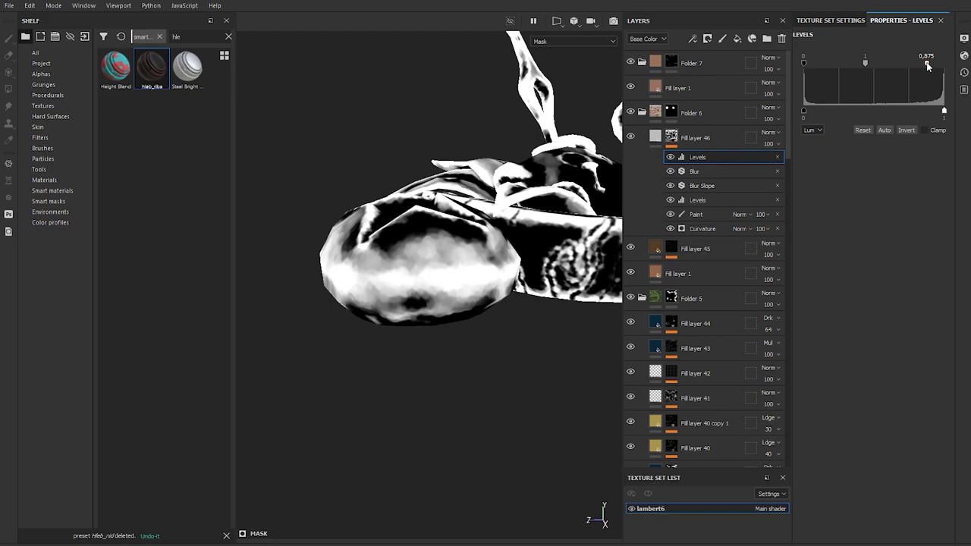
drag(804, 62, 911, 66)
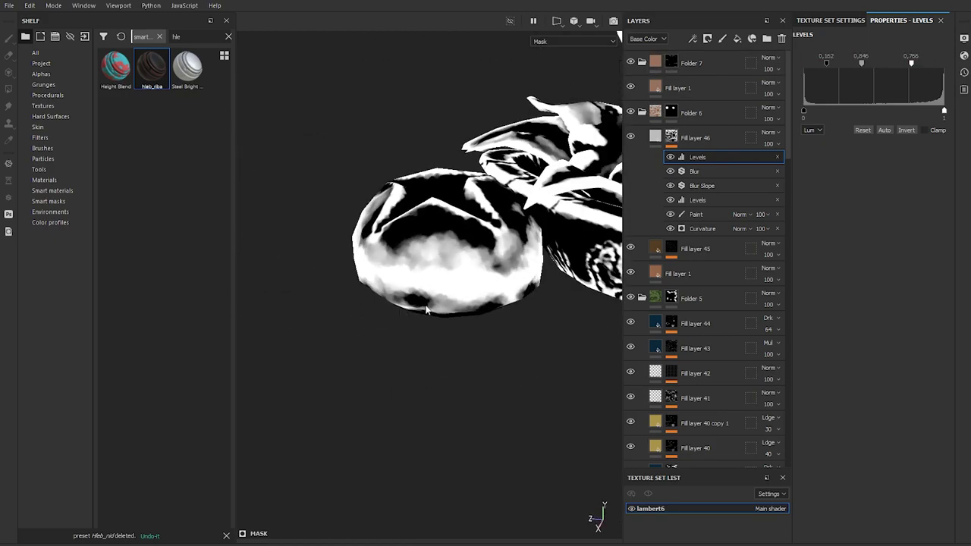
click(676, 139)
Drive the crust's base colour from anchor 2 through a five-colour gradient ending dark red, plus Blur
drag(682, 165, 870, 266)
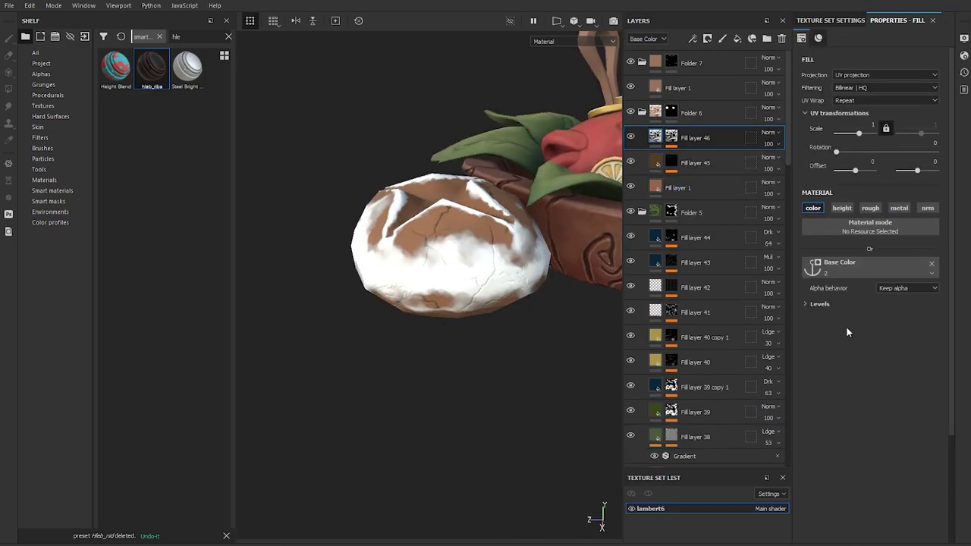
click(693, 38)
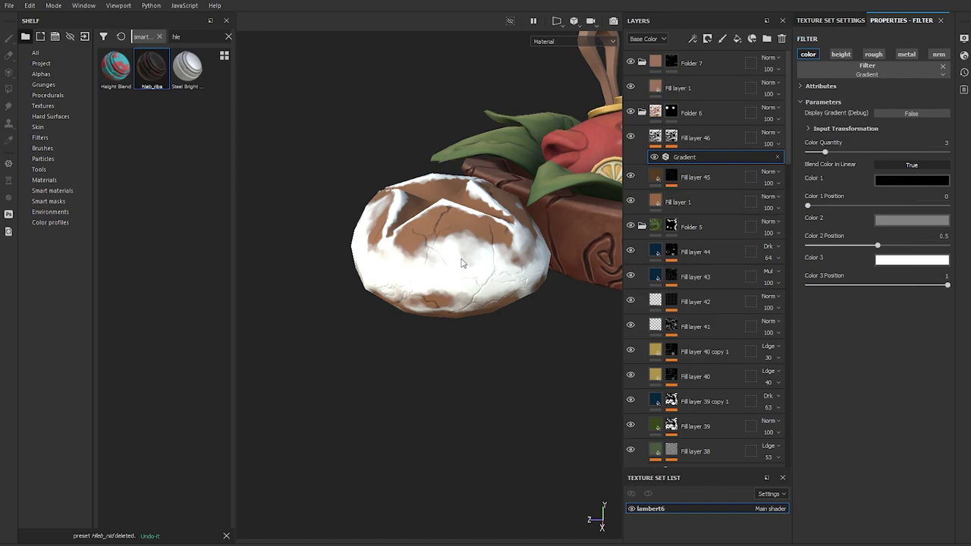
key(Return)
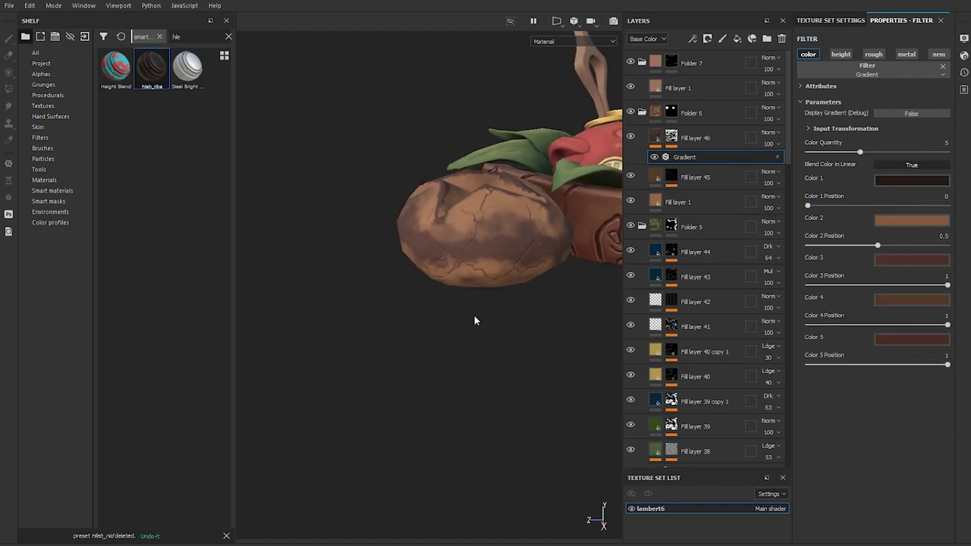
alt+drag(474, 316, 507, 317)
click(692, 38)
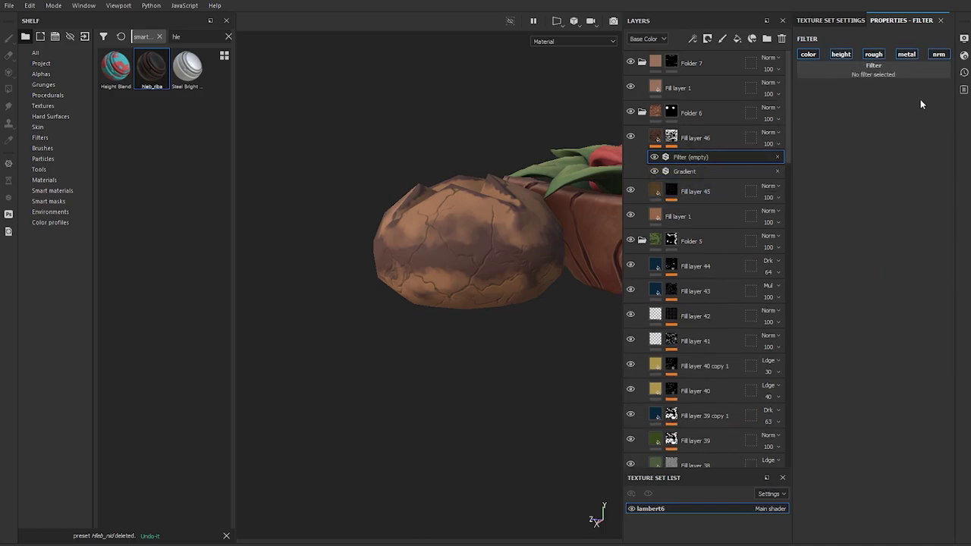
Enable crust roughness at about 0.83 and retune the mask Levels black, midtone and white points
click(694, 137)
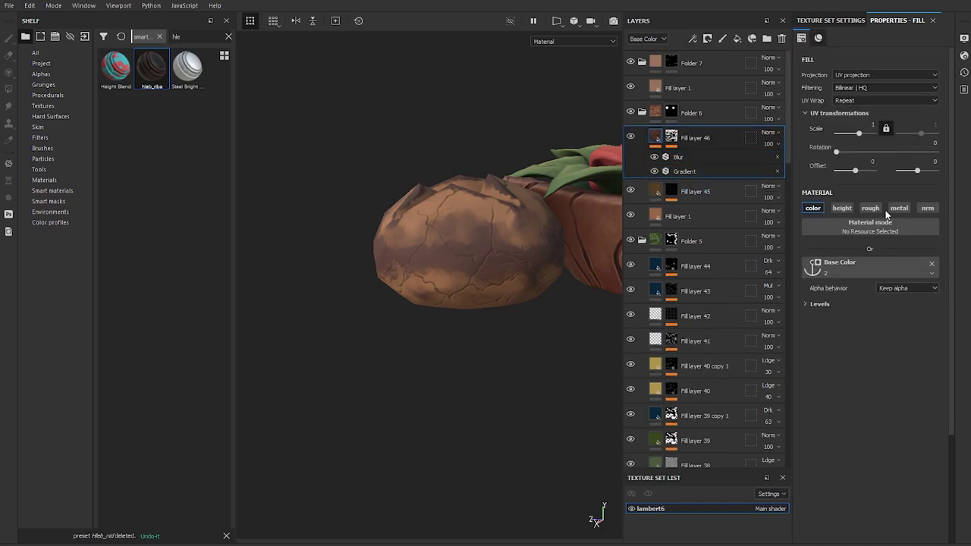
click(879, 208)
drag(897, 352, 908, 353)
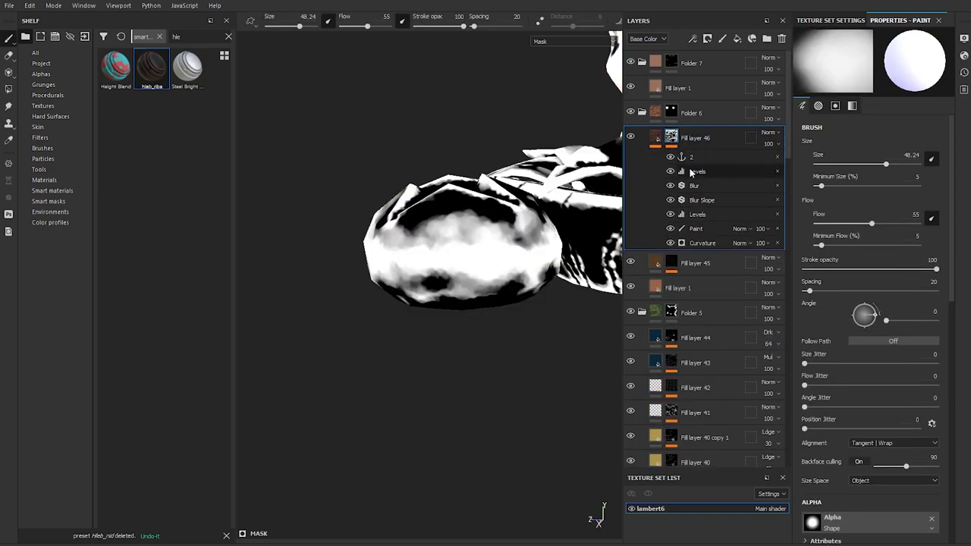
drag(826, 67, 817, 63)
drag(911, 63, 923, 64)
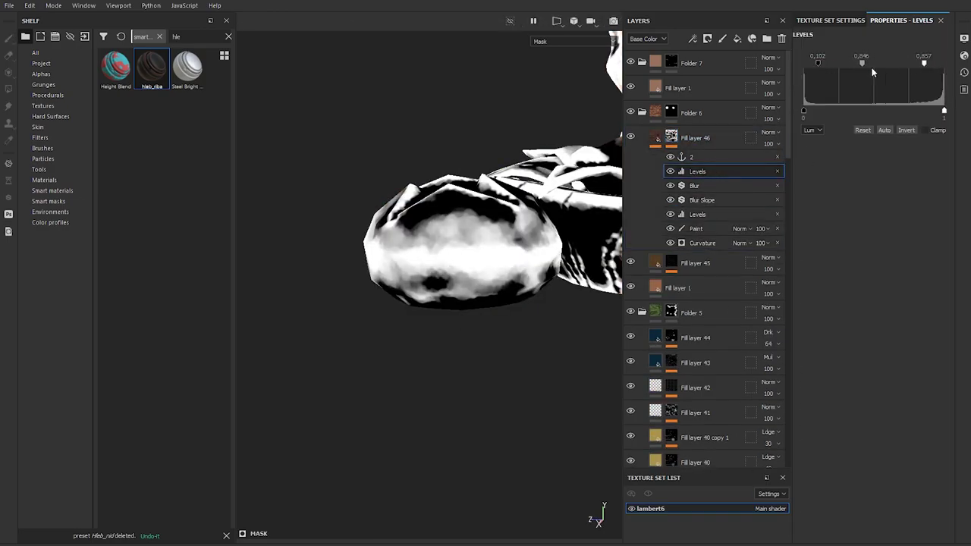
drag(861, 64, 858, 69)
Check the crust in material view and select the mask's upper and lower Levels adjustments
key(m)
mouse_move(478, 264)
alt+mouse_down()
mouse_move(472, 369)
mouse_move(521, 278)
mouse_move(480, 260)
mouse_move(445, 305)
mouse_move(493, 308)
alt+mouse_up()
key(1)
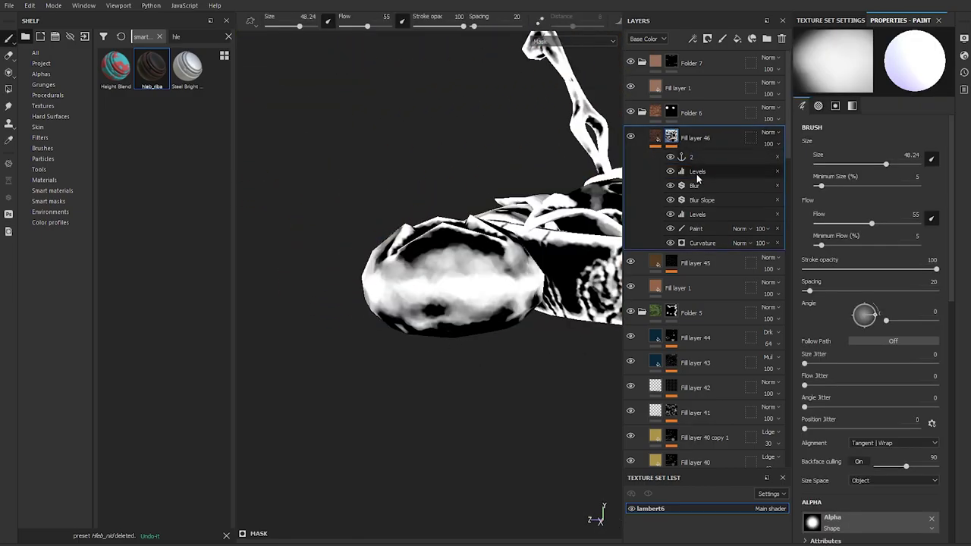
click(695, 172)
key(m)
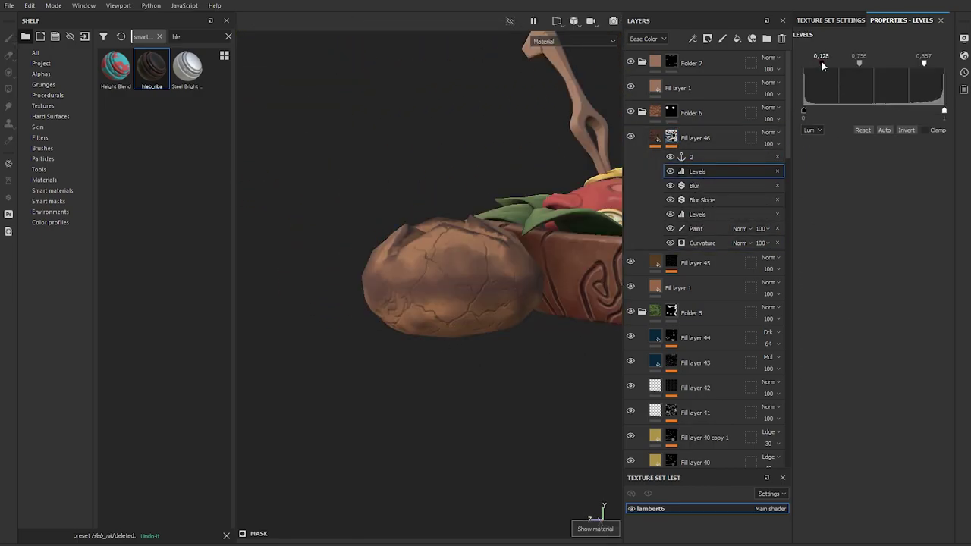
click(696, 214)
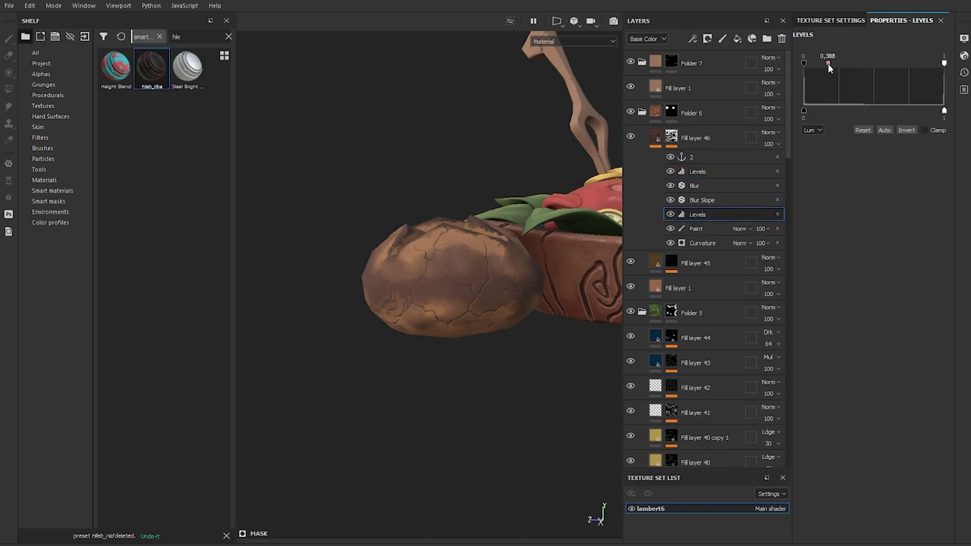
mouse_move(485, 334)
alt+mouse_down()
mouse_move(531, 370)
mouse_move(576, 349)
alt+mouse_up()
click(752, 38)
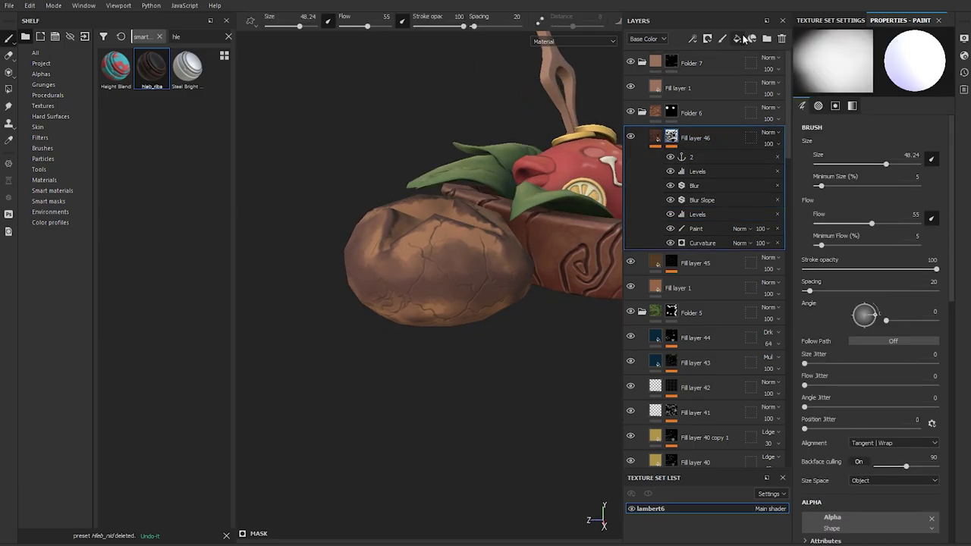
Mask the new highlight layer with a Light generator on black, tightened by Levels
click(749, 37)
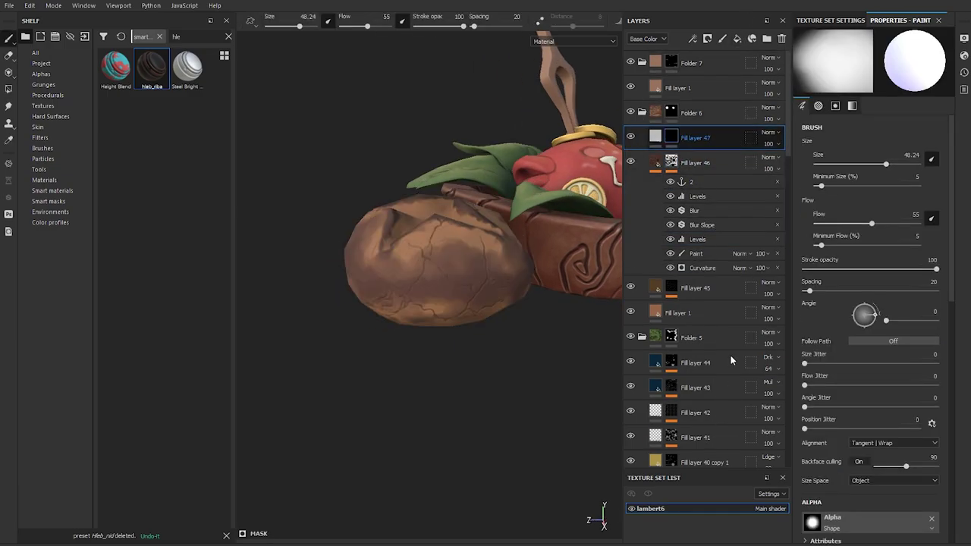
click(707, 37)
click(867, 57)
drag(867, 125, 868, 117)
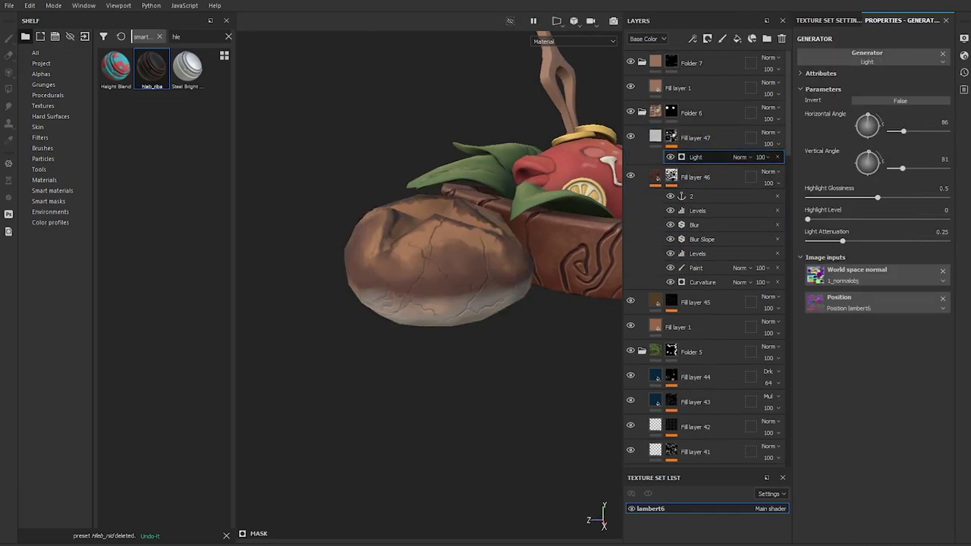
click(691, 38)
alt+click(697, 157)
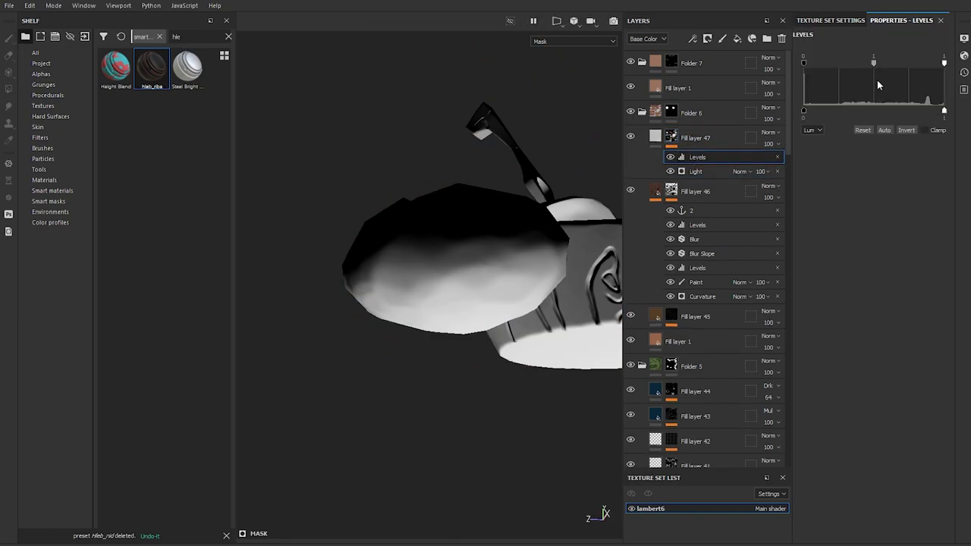
drag(804, 62, 815, 63)
drag(944, 62, 840, 64)
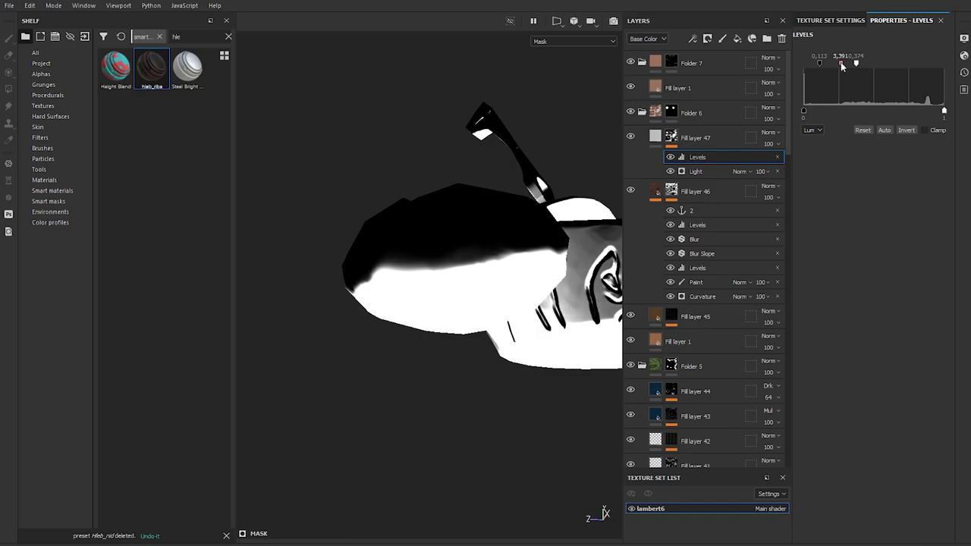
click(656, 137)
mouse_move(533, 268)
alt+mouse_down()
mouse_move(498, 313)
mouse_move(543, 368)
alt+mouse_up()
Duplicate the highlight layer and darken the copy's mask by raising its Levels midtone
key(ctrl+d)
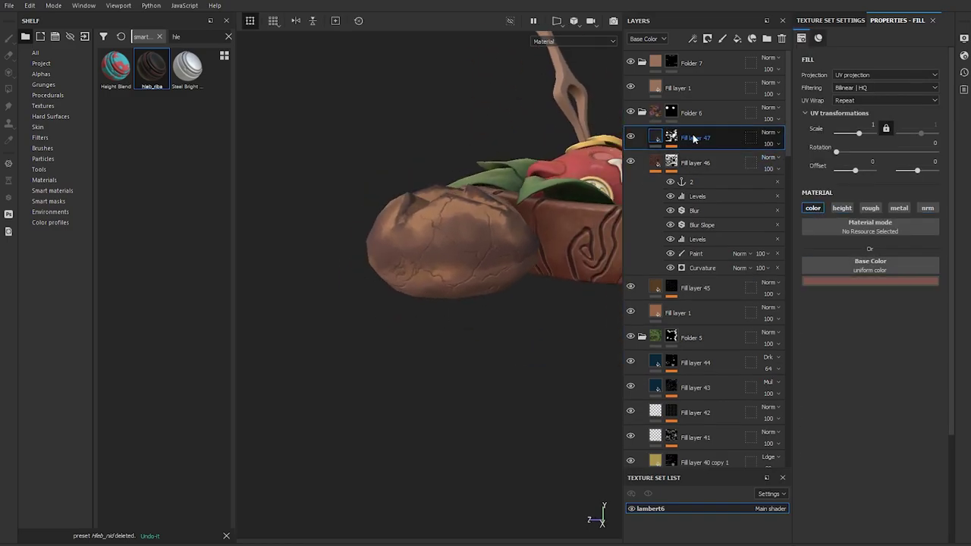
click(671, 137)
click(695, 172)
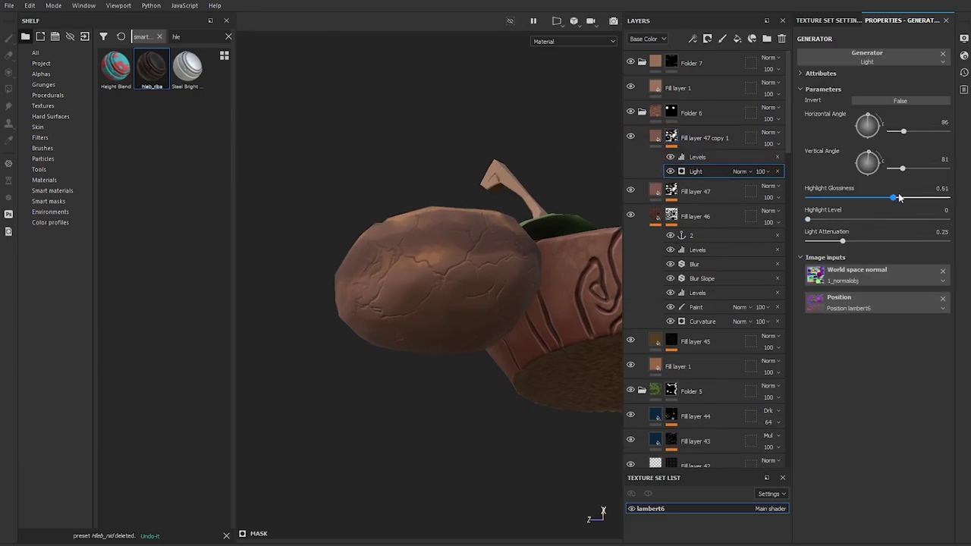
click(671, 137)
click(697, 157)
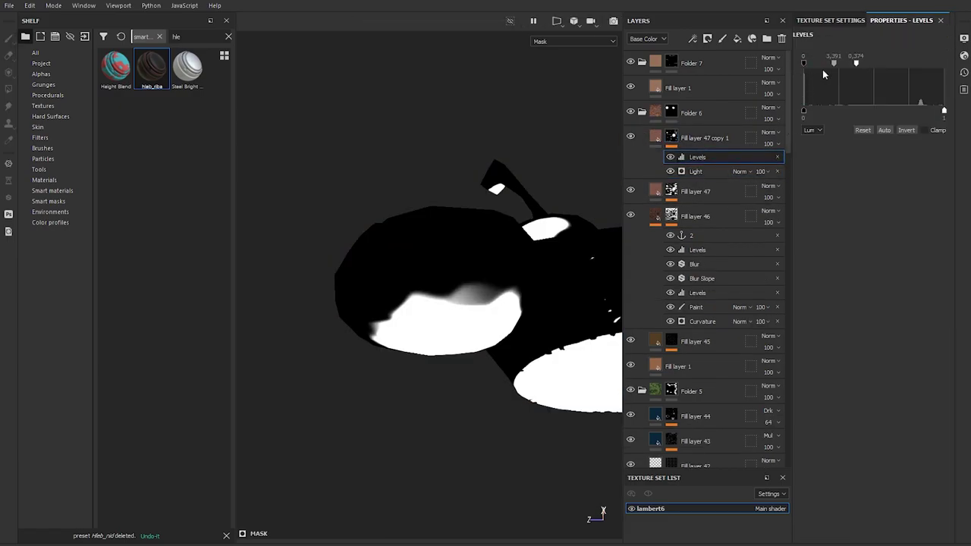
drag(857, 67, 876, 66)
click(772, 141)
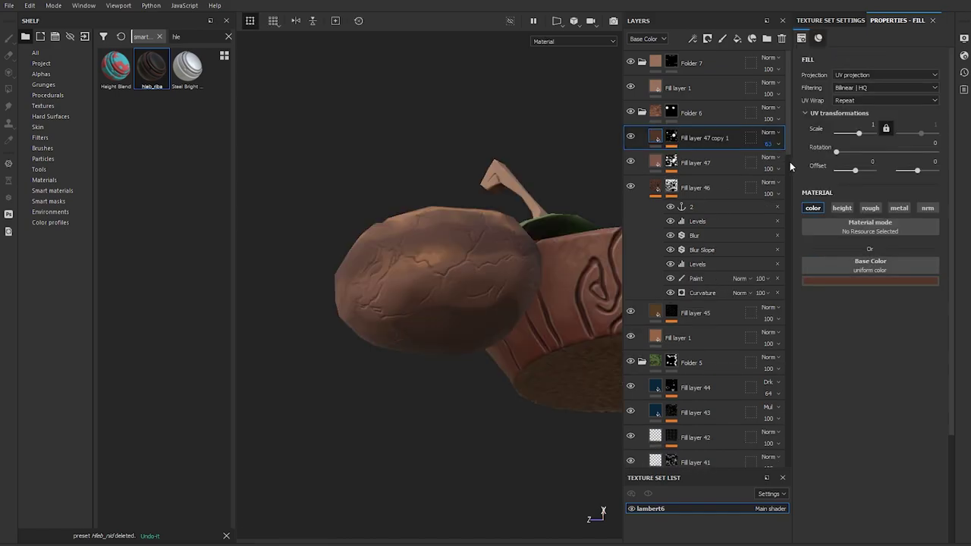
alt+drag(531, 319, 471, 390)
Paint a tan star score on the bread top with an 18.5 brush, height -0.3, roughness 0.5
alt+drag(455, 341, 490, 375)
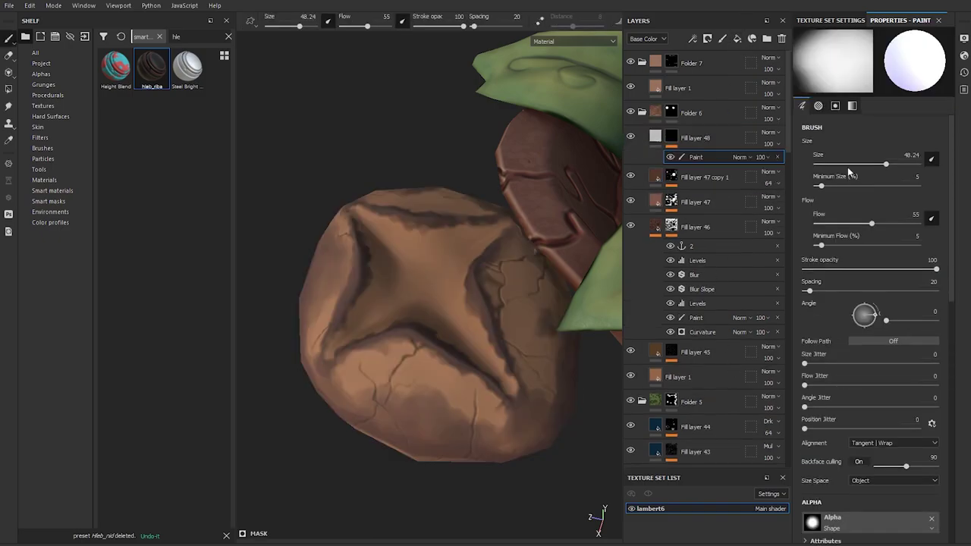
ctrl+right_drag(461, 300, 443, 290)
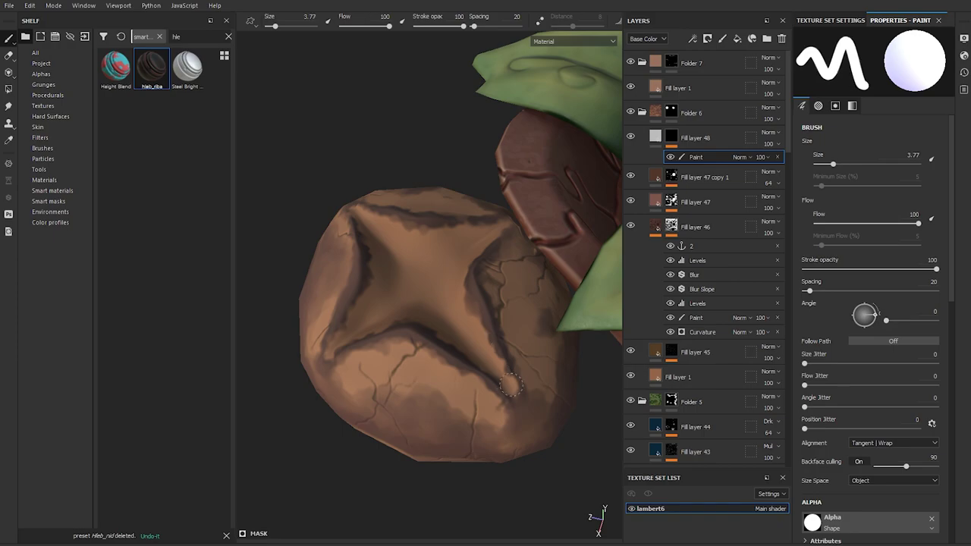
click(663, 141)
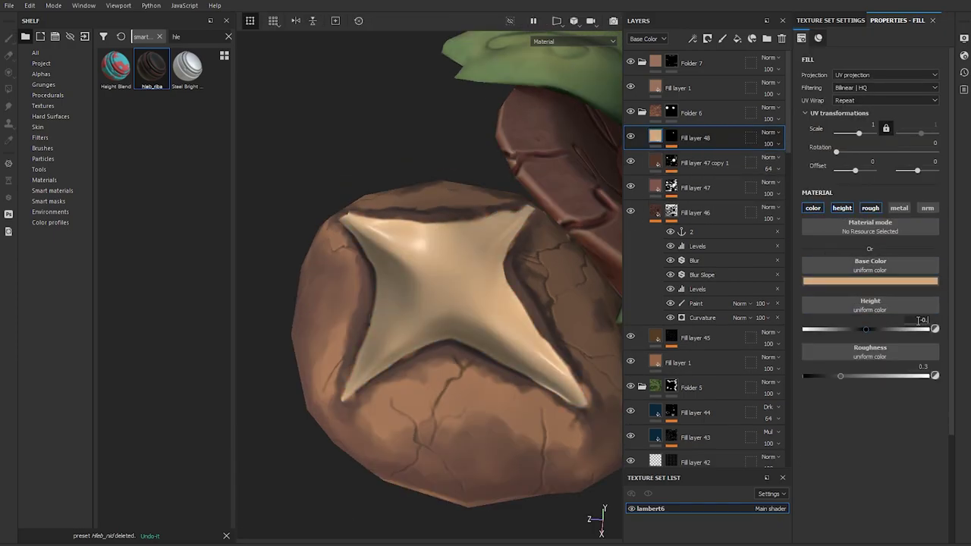
alt+drag(455, 303, 394, 289)
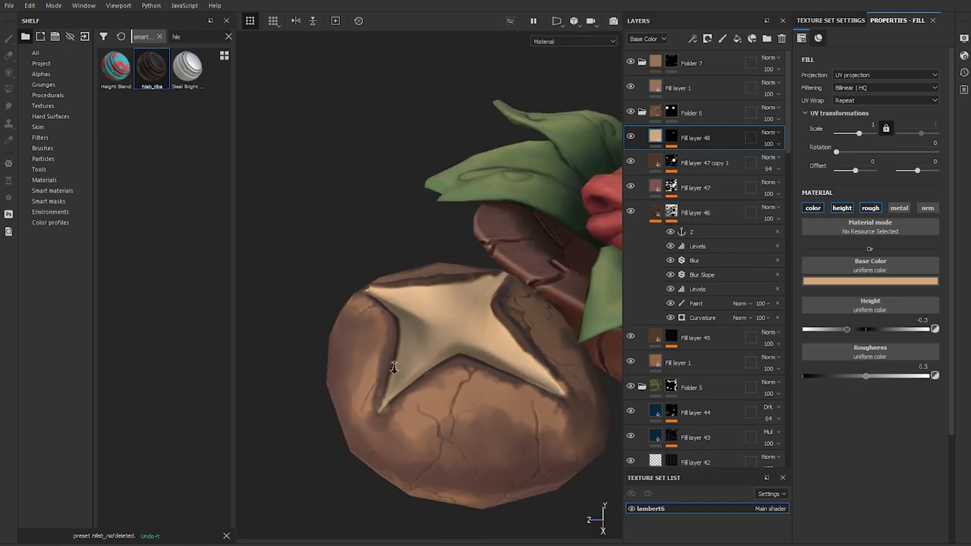
key(ctrl+shift+f)
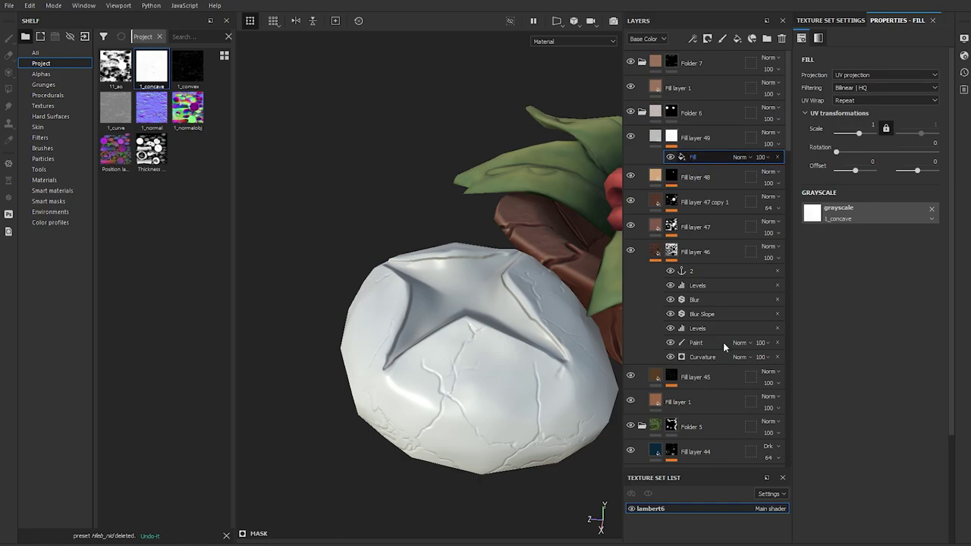
Add a Blur filter to Fill layer 49's concave mask and raise its Levels midtone above it
alt+click(671, 137)
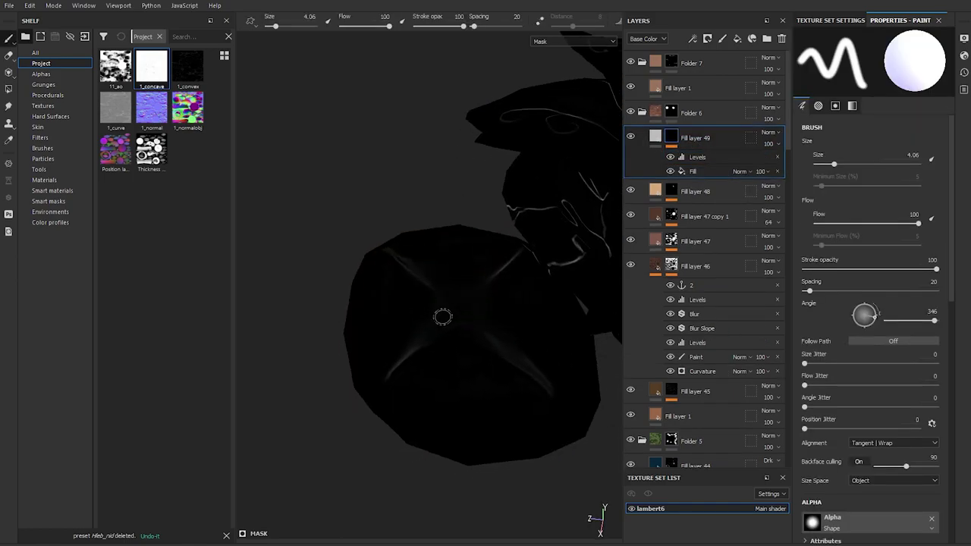
click(697, 156)
click(870, 59)
drag(697, 171, 669, 159)
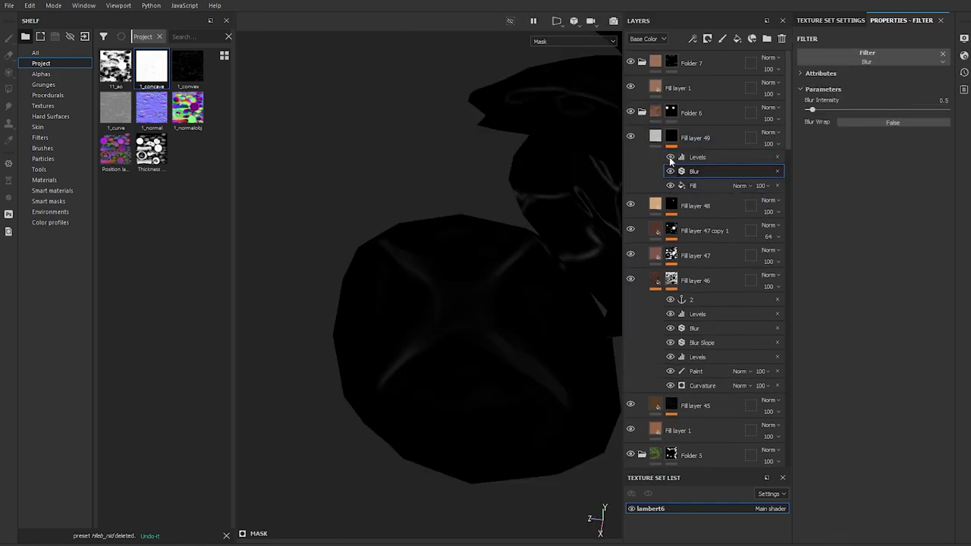
click(698, 157)
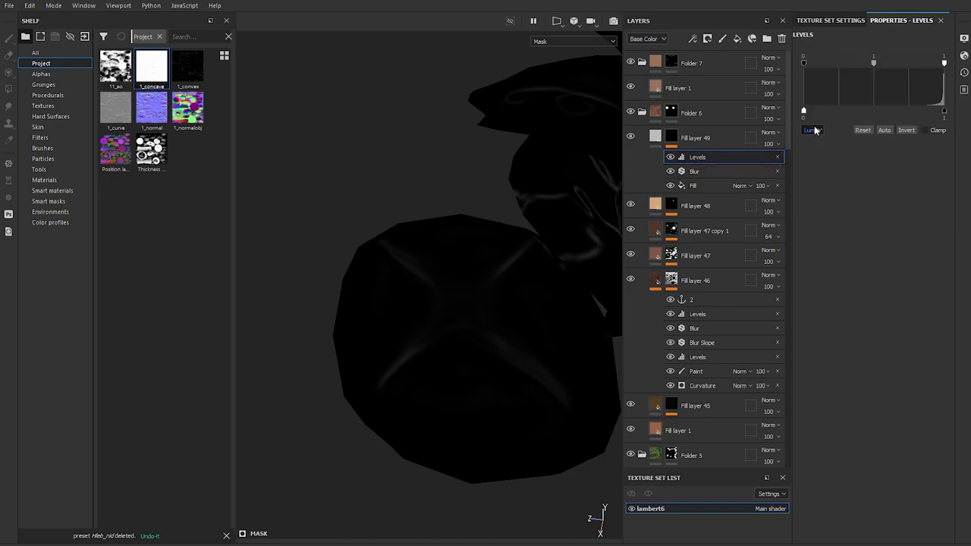
drag(874, 66, 943, 65)
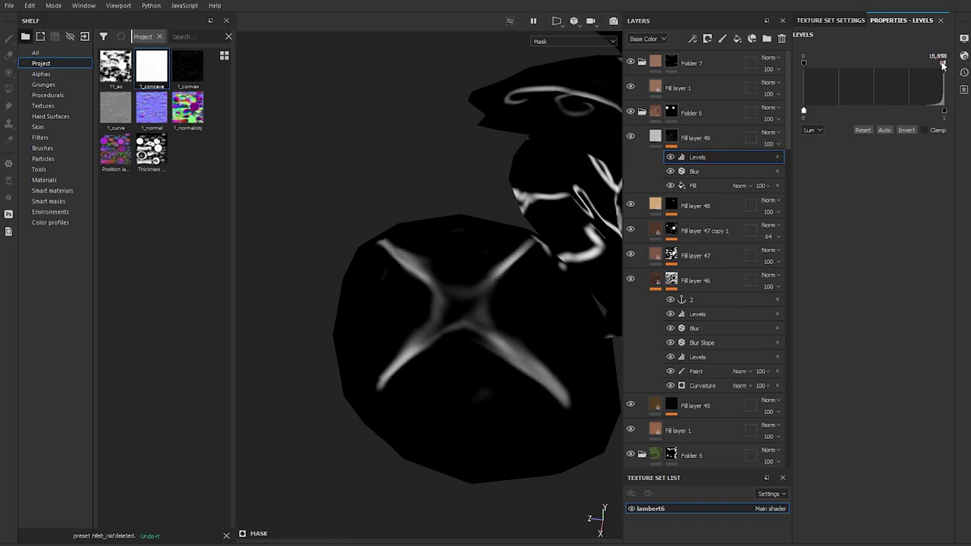
Fine-tune the top mask Levels of the star-mark layer and review the bun in the bowl
click(657, 136)
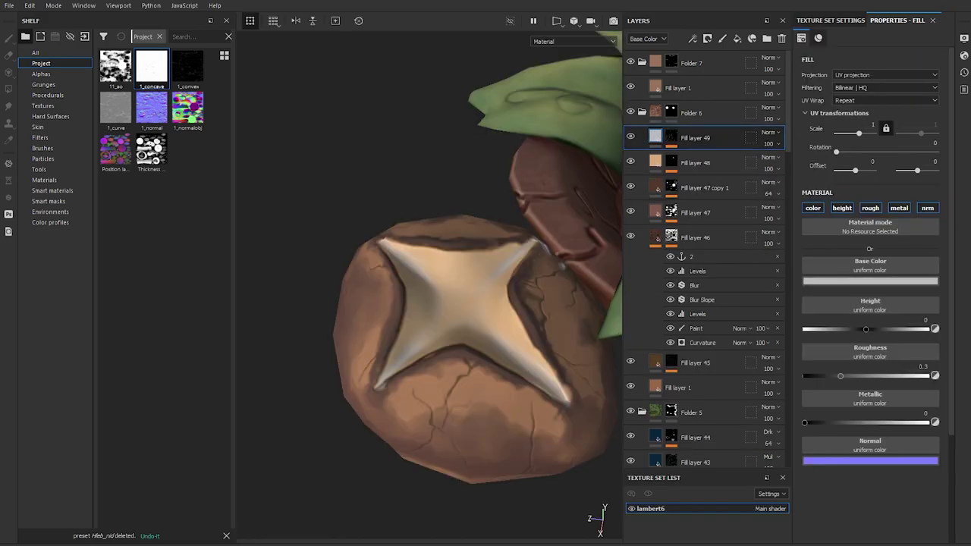
click(671, 137)
click(697, 157)
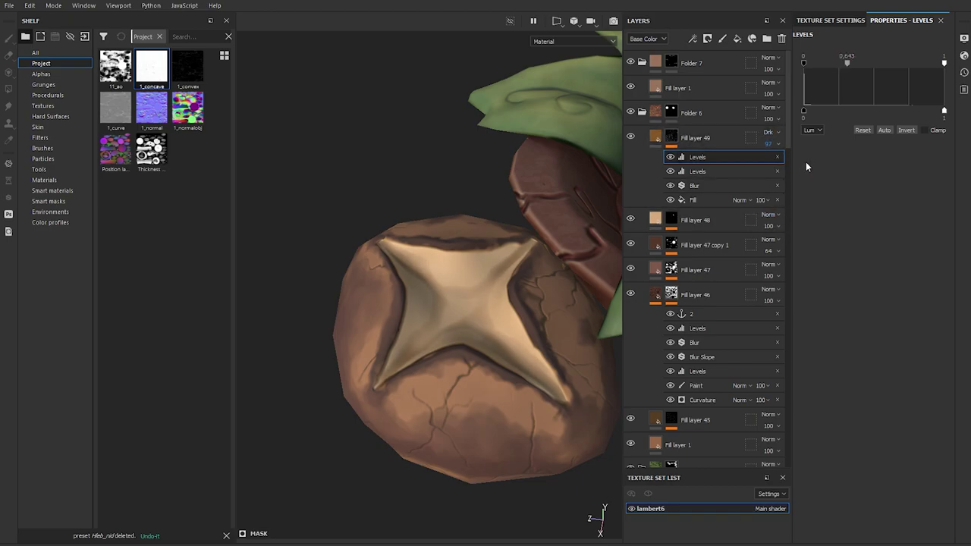
alt+drag(549, 432, 462, 329)
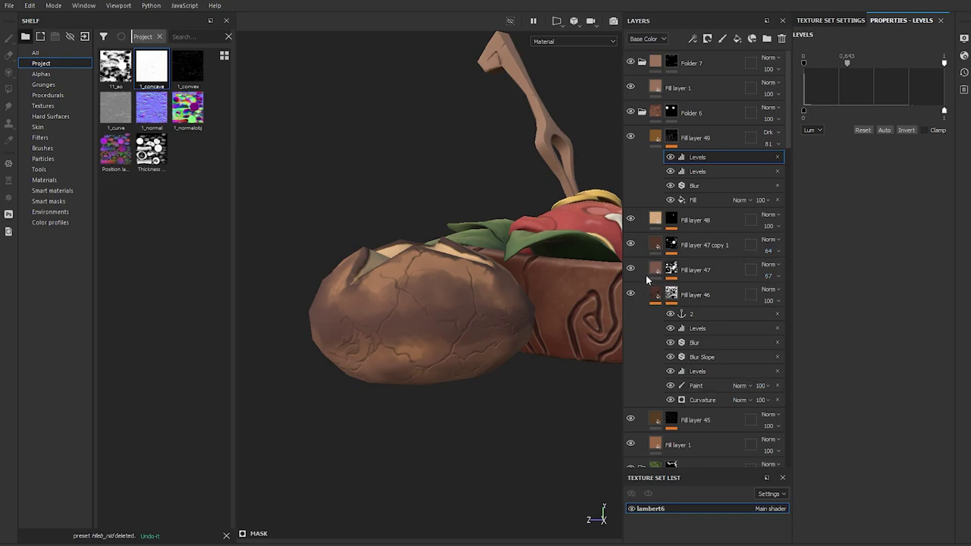
mouse_move(515, 429)
alt+mouse_down()
mouse_move(435, 369)
mouse_move(455, 305)
mouse_move(450, 340)
alt+mouse_up()
Add Fill layer 50 with an Ambient Occlusion mask, lowering balance and raising contrast
click(678, 88)
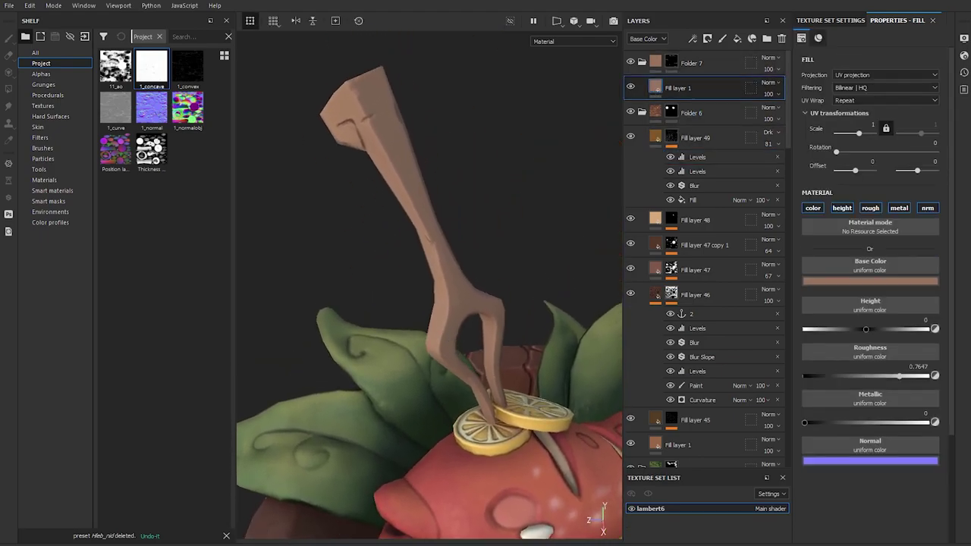
click(732, 36)
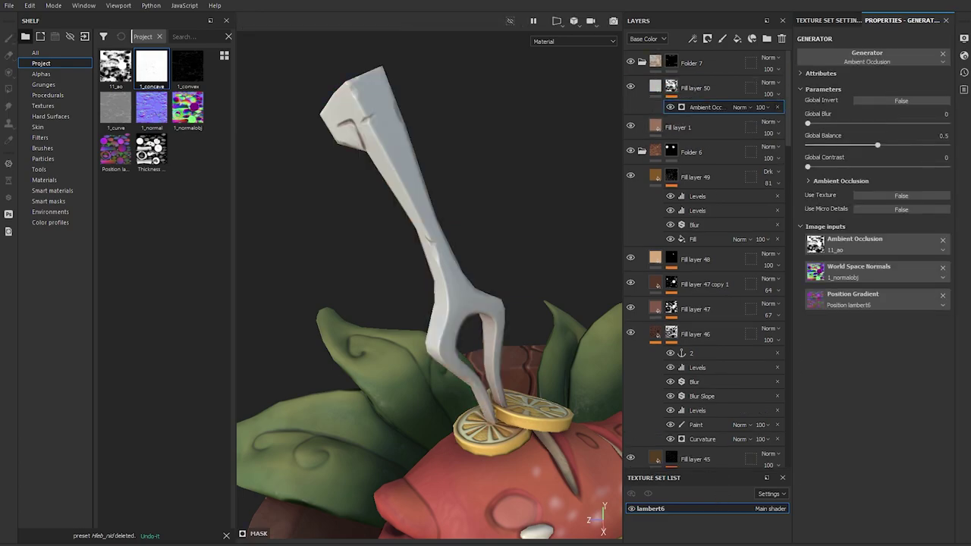
mouse_move(878, 144)
mouse_down()
mouse_move(820, 143)
mouse_move(838, 166)
mouse_up()
drag(846, 125, 924, 122)
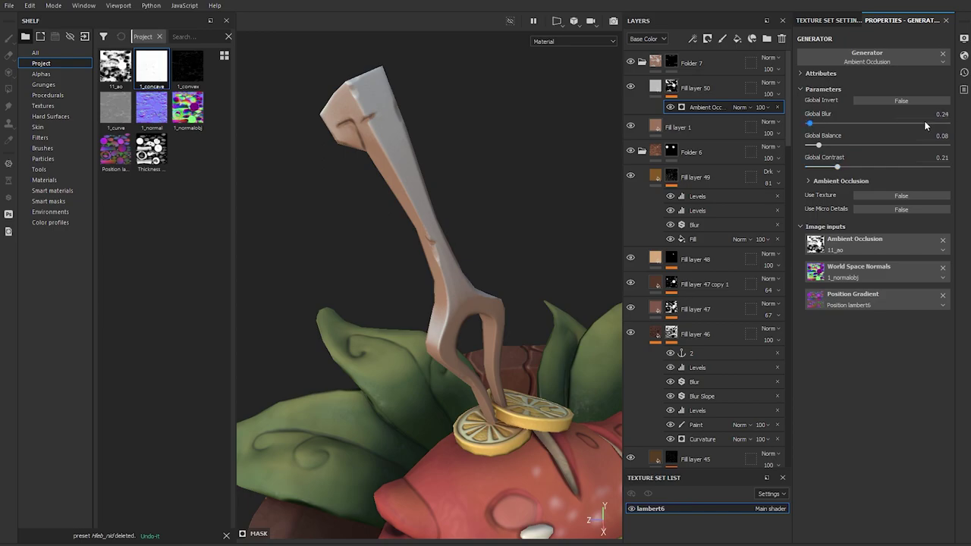
click(657, 89)
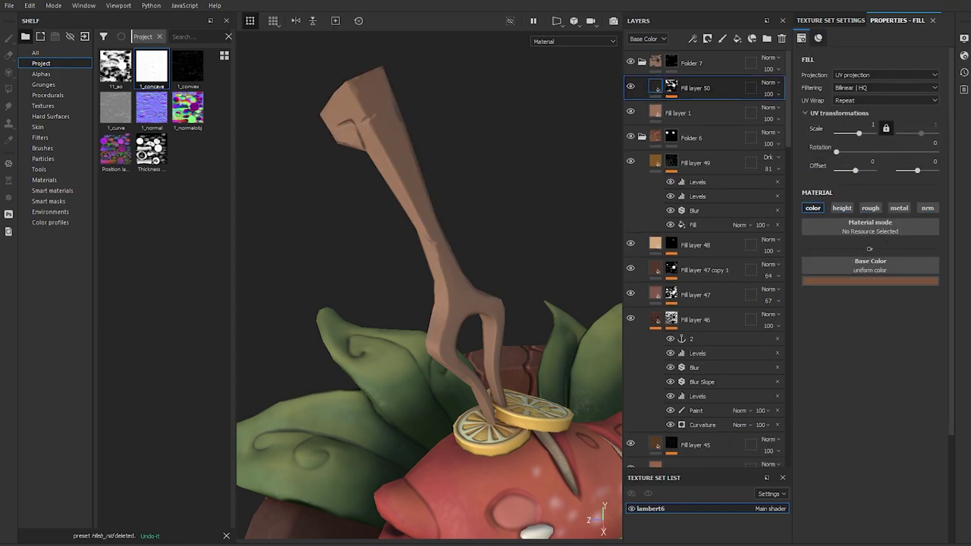
Mask Fill layer 51 with inverted, tri-planar Grunge Marble Veins on the fork
click(737, 38)
click(751, 38)
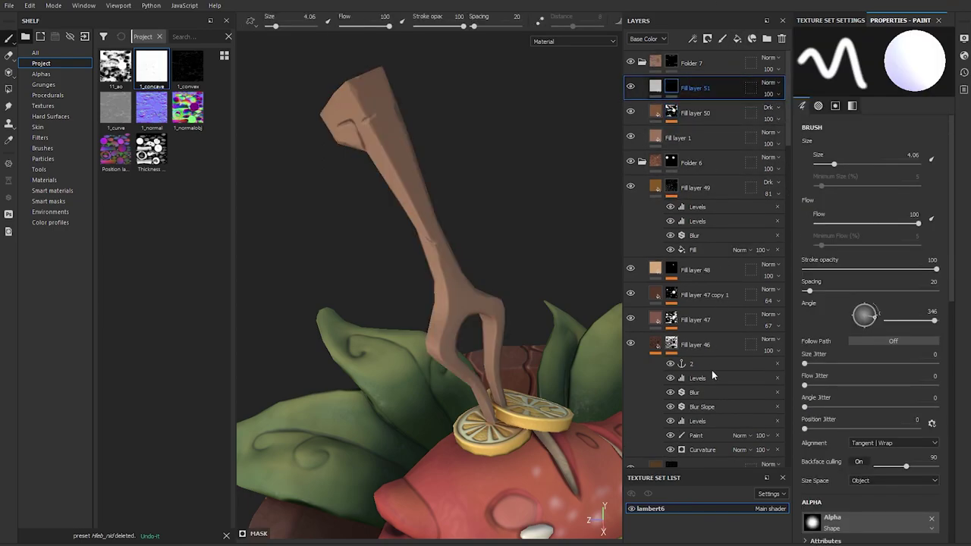
click(50, 94)
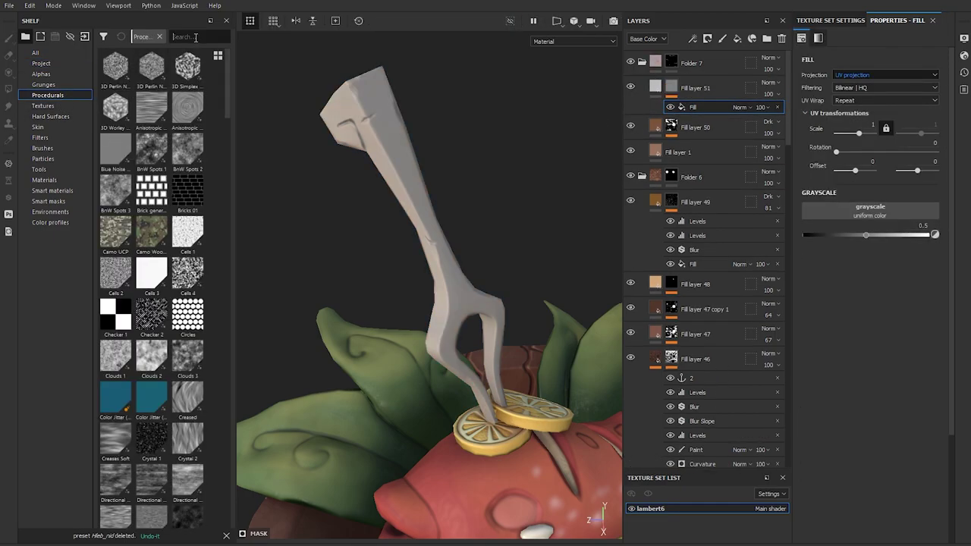
text(marble)
drag(149, 72, 862, 211)
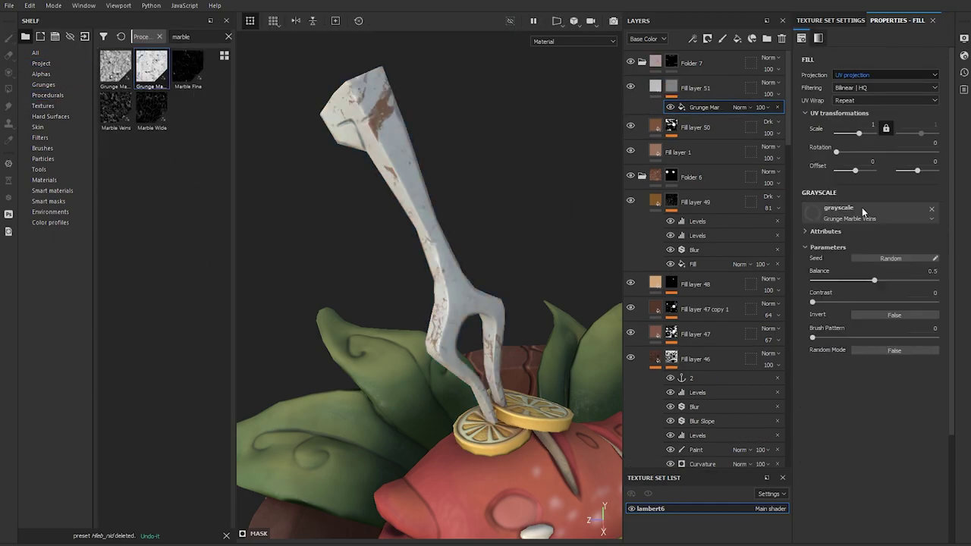
click(859, 76)
click(861, 155)
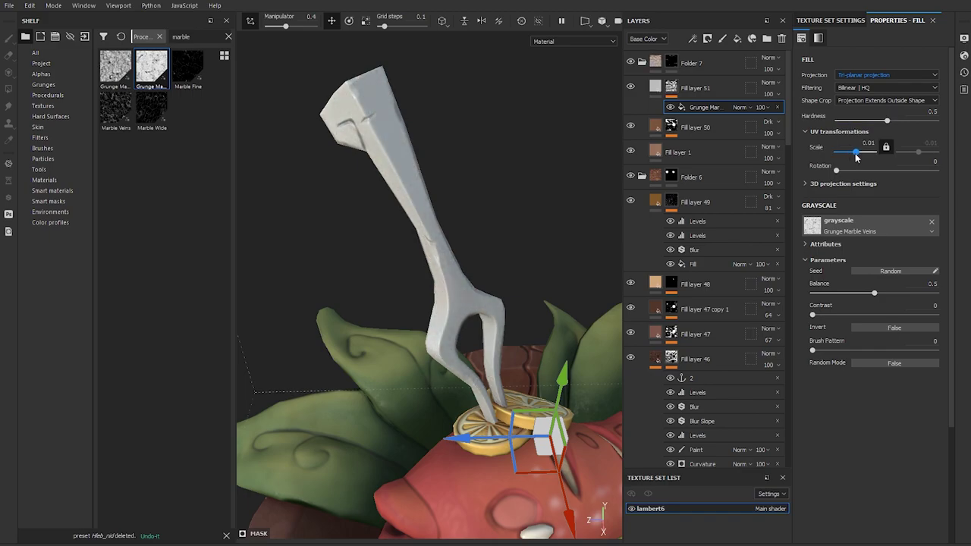
click(866, 327)
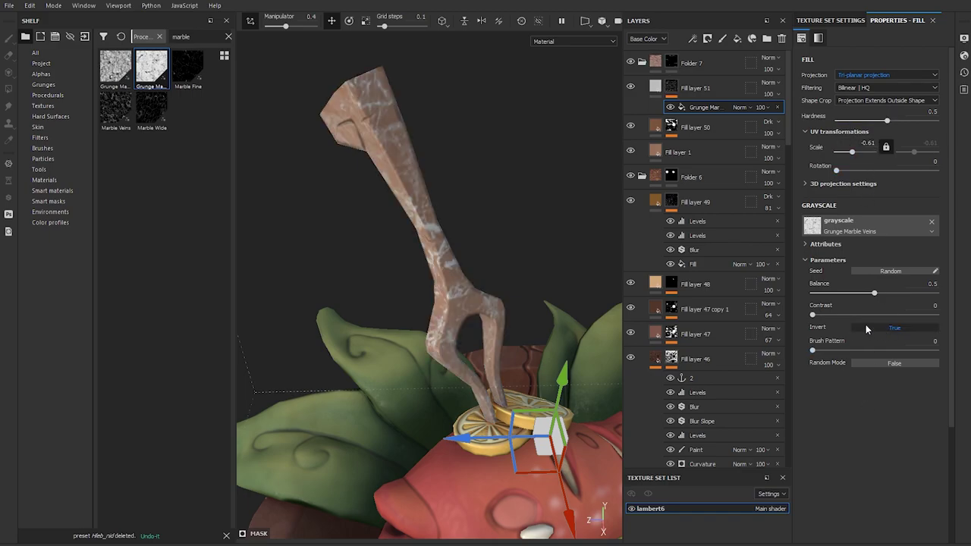
Lower the marble layer's roughness slightly to about 0.6176 and inspect the fork up close
click(713, 87)
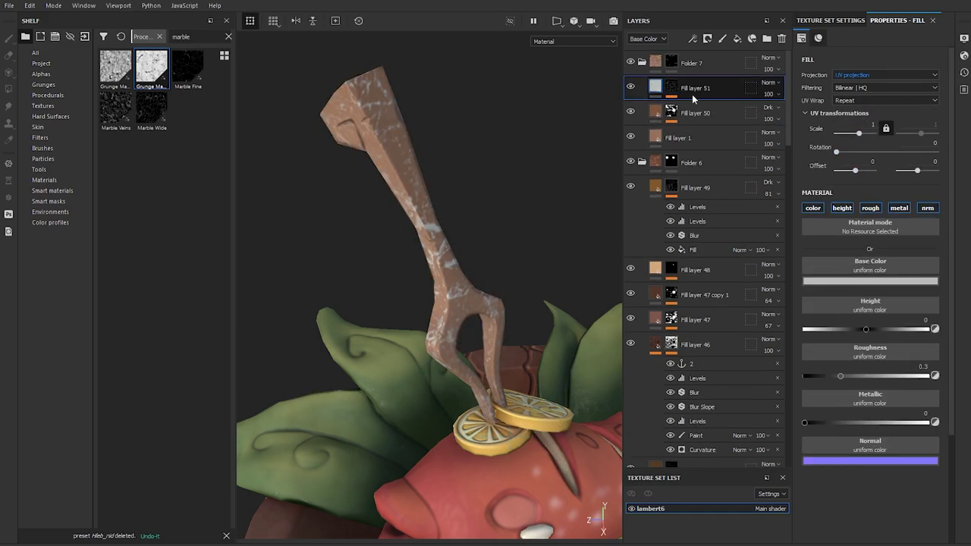
drag(882, 333, 880, 333)
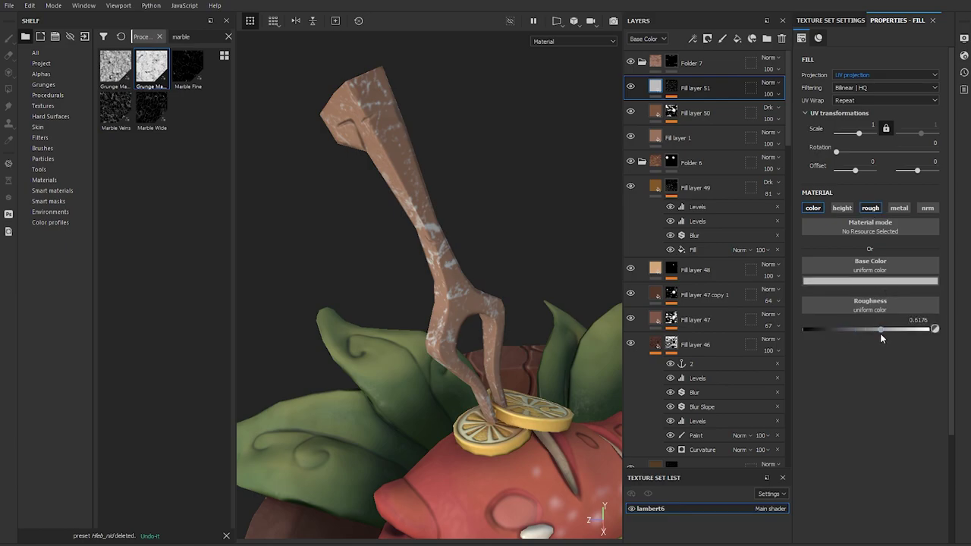
scroll(769, 82, down, 3)
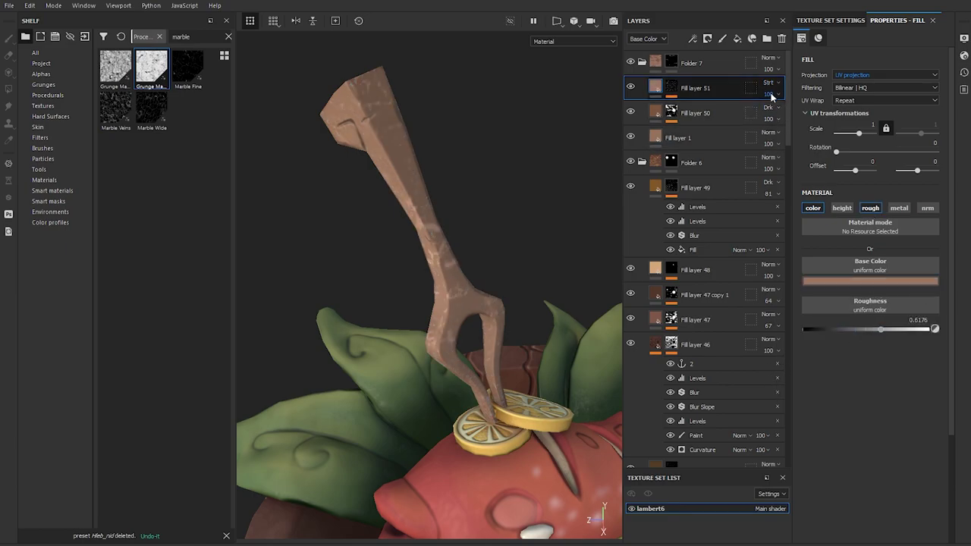
alt+drag(467, 292, 416, 303)
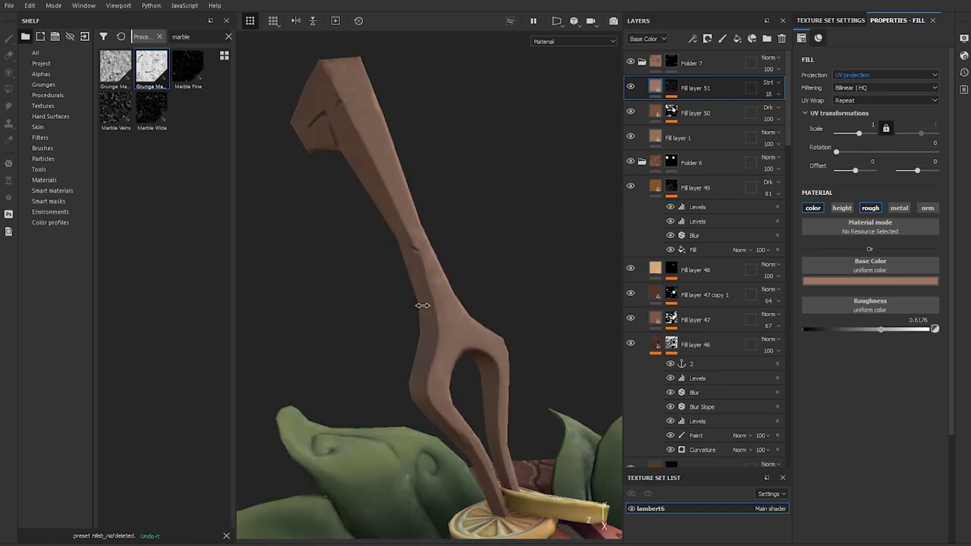
Add edge-highlight Fill layer 52 masked by 1_convex with a Levels adjustment
click(737, 38)
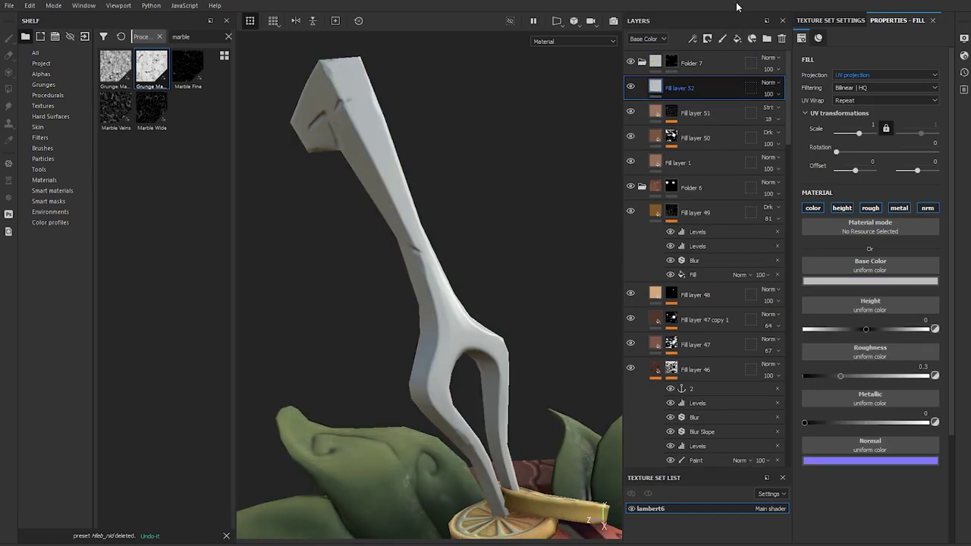
click(41, 63)
drag(188, 69, 300, 114)
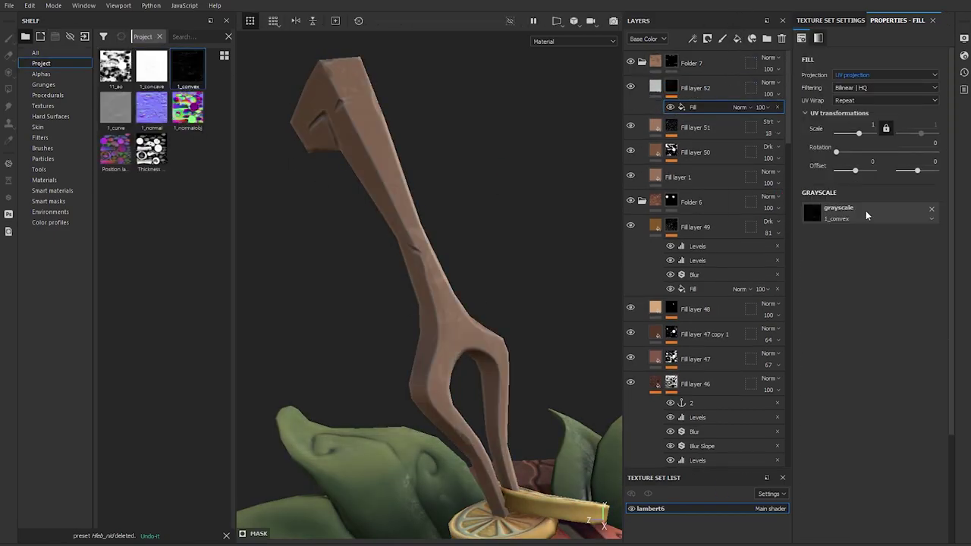
alt+click(671, 88)
right_click(671, 88)
click(716, 277)
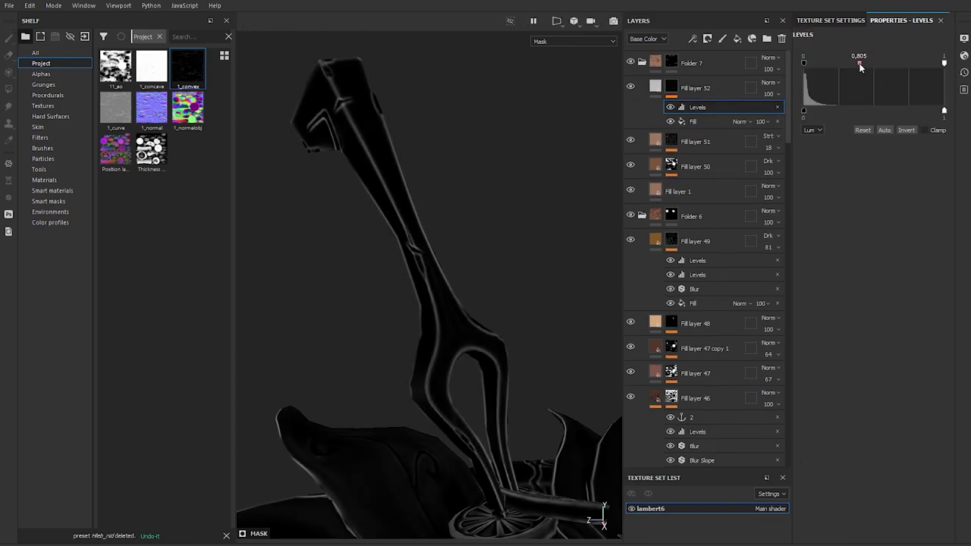
click(656, 86)
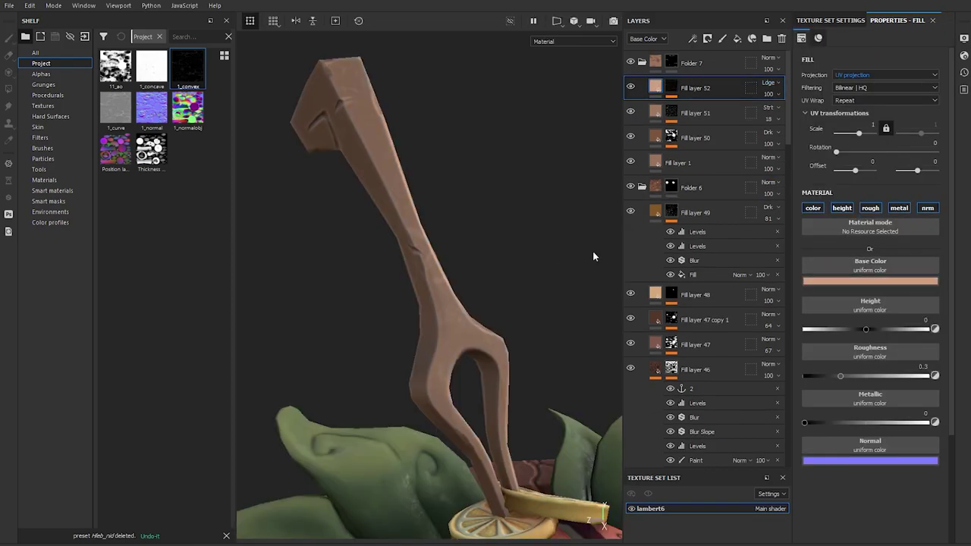
alt+drag(593, 257, 480, 299)
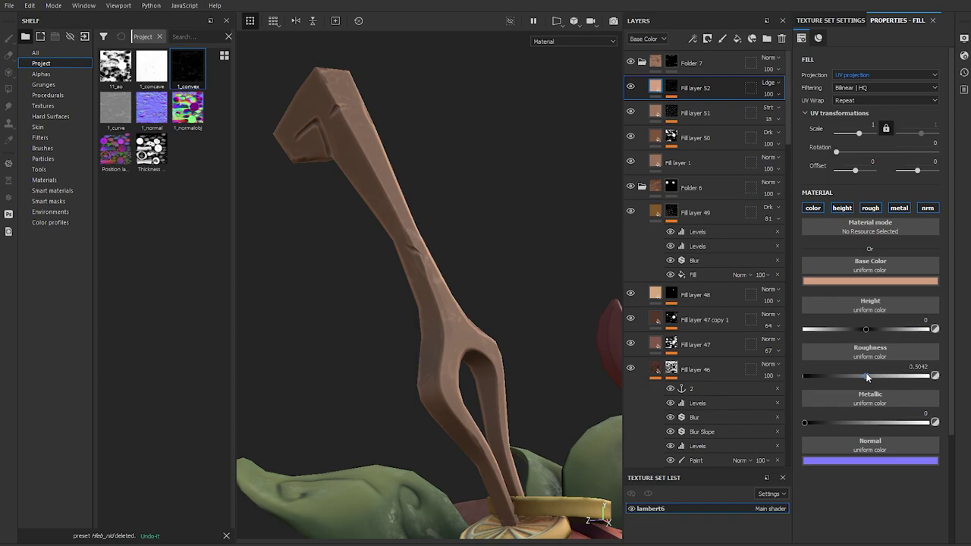
scroll(867, 377, down, 2)
Add crevice-shading Fill layer 53 masked by inverted 1_concave with Levels
click(737, 37)
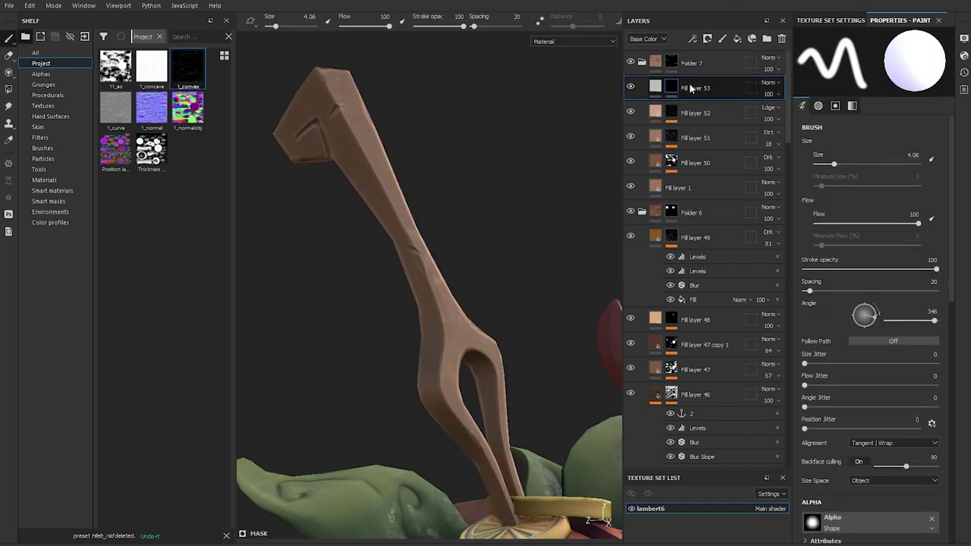
click(671, 87)
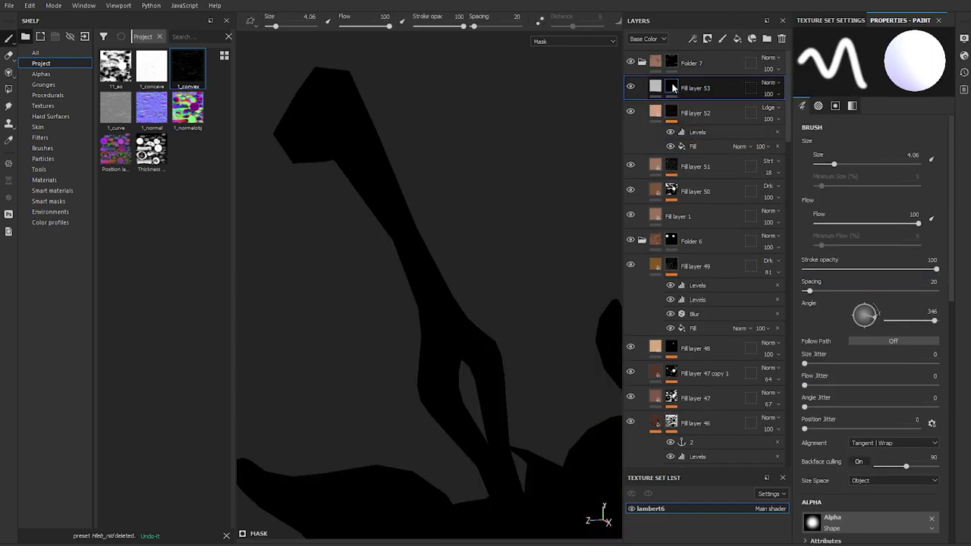
right_click(672, 88)
drag(152, 68, 811, 213)
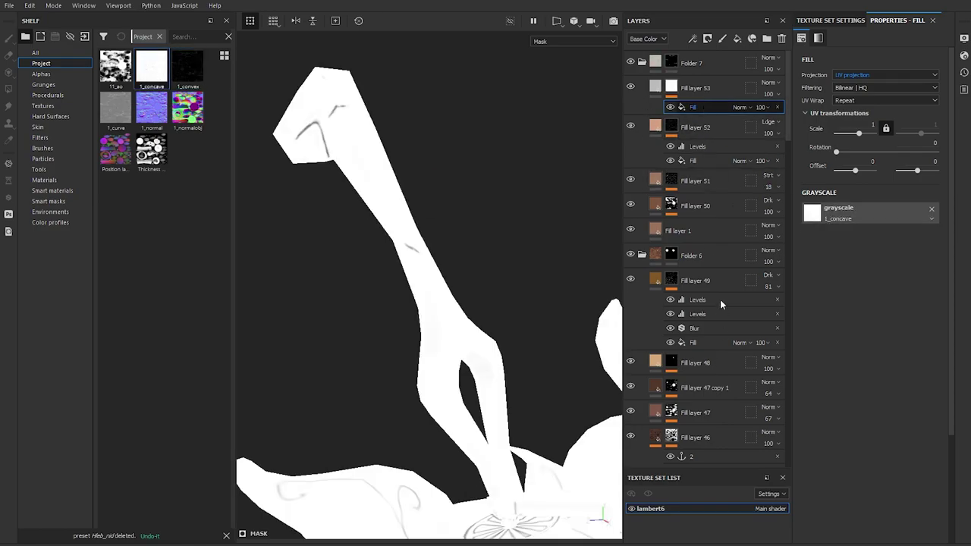
drag(720, 300, 697, 107)
click(906, 130)
click(654, 87)
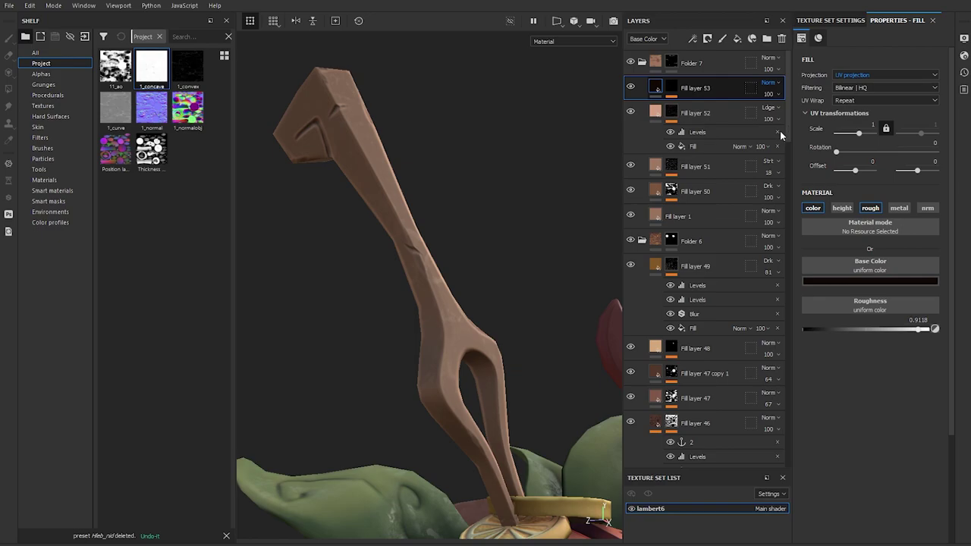
alt+drag(445, 223, 418, 245)
Add Fill layer 54 with a black mask set up for polygon-fill painting on the fork
click(737, 39)
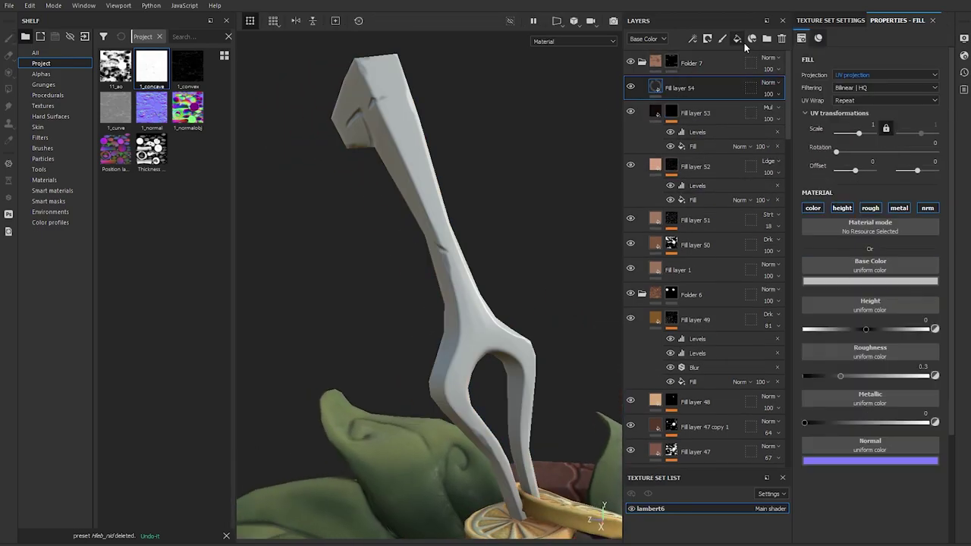
click(707, 39)
key(4)
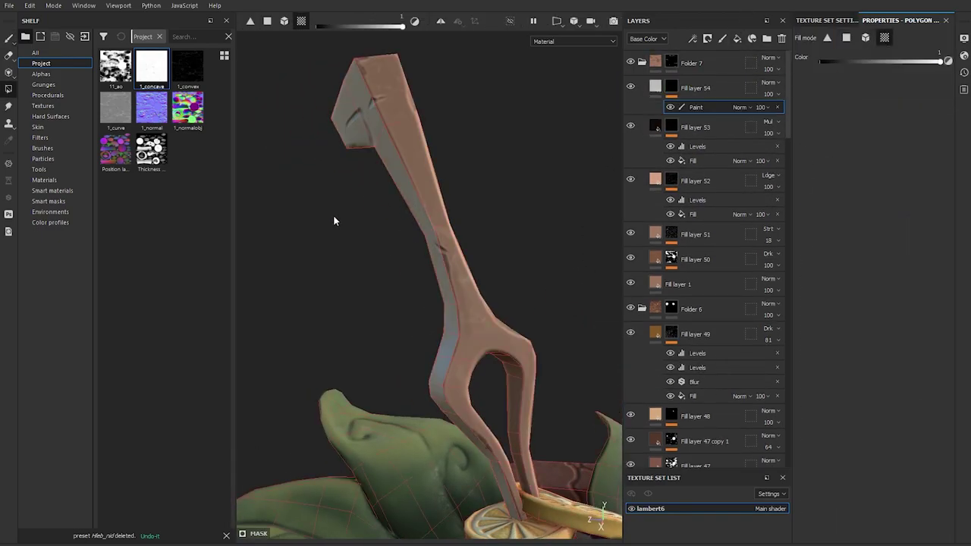
mouse_move(334, 219)
alt+mouse_down()
mouse_move(410, 127)
mouse_move(558, 100)
mouse_move(414, 291)
mouse_move(453, 353)
mouse_move(536, 298)
mouse_move(562, 333)
alt+mouse_up()
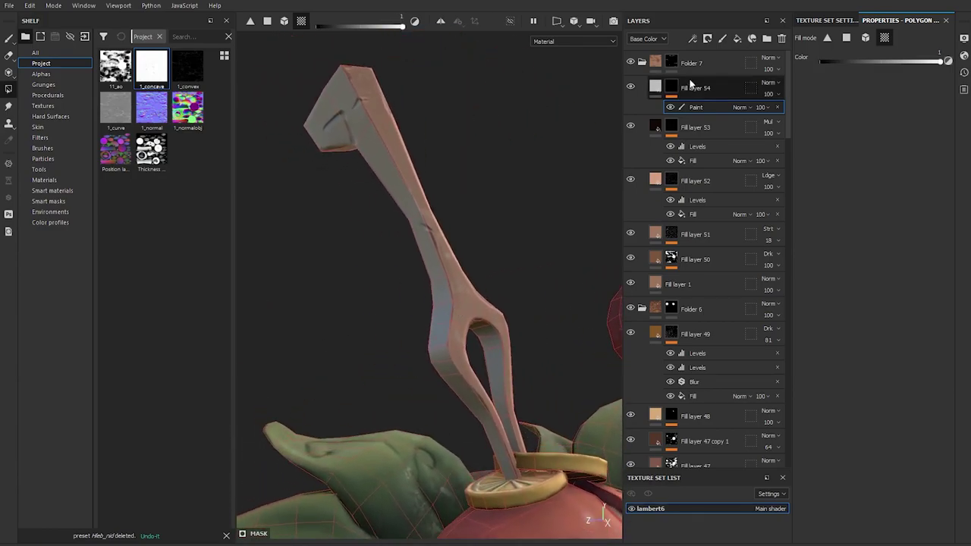
key(ctrl+z)
Blur Fill layer 54's mask at 0.55 intensity and multiply the layer at 91 opacity
right_click(668, 89)
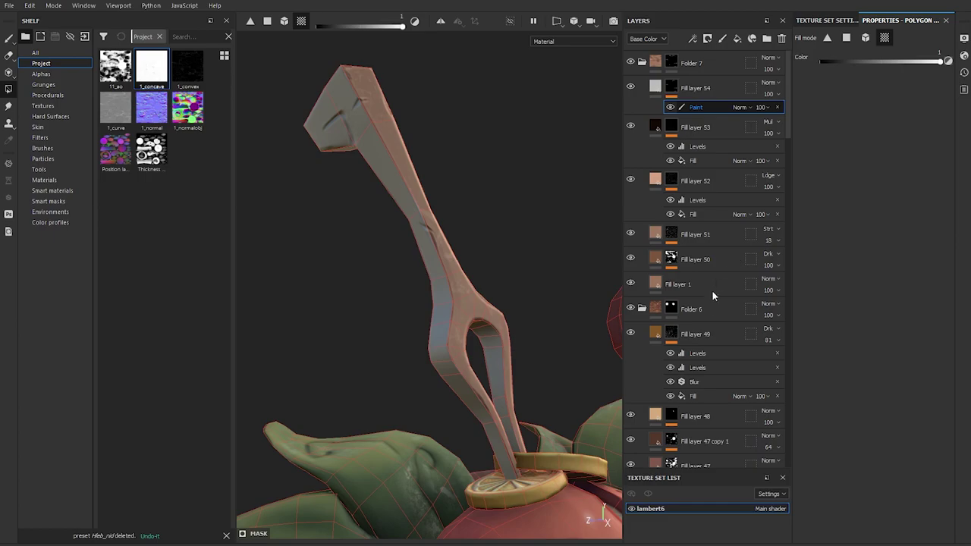
click(711, 289)
alt+click(671, 85)
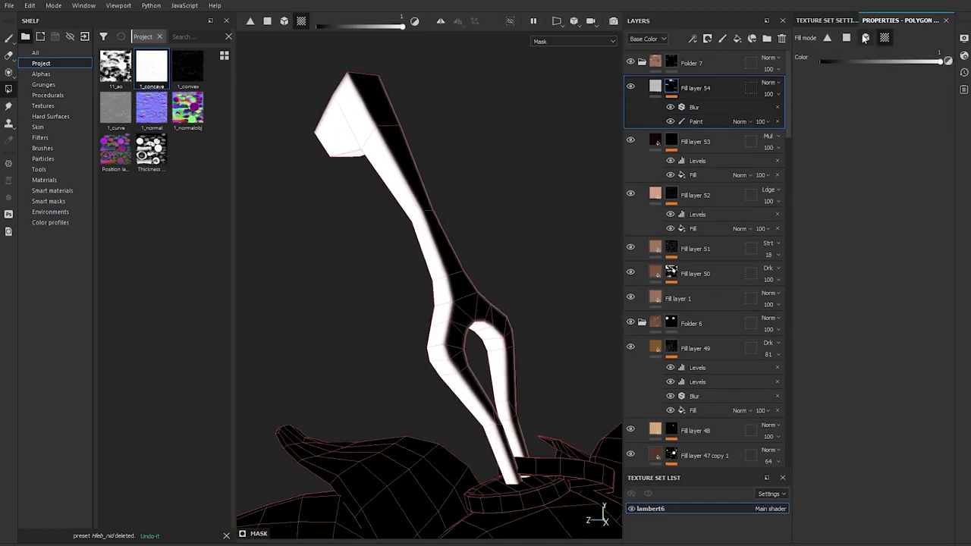
drag(810, 109, 813, 111)
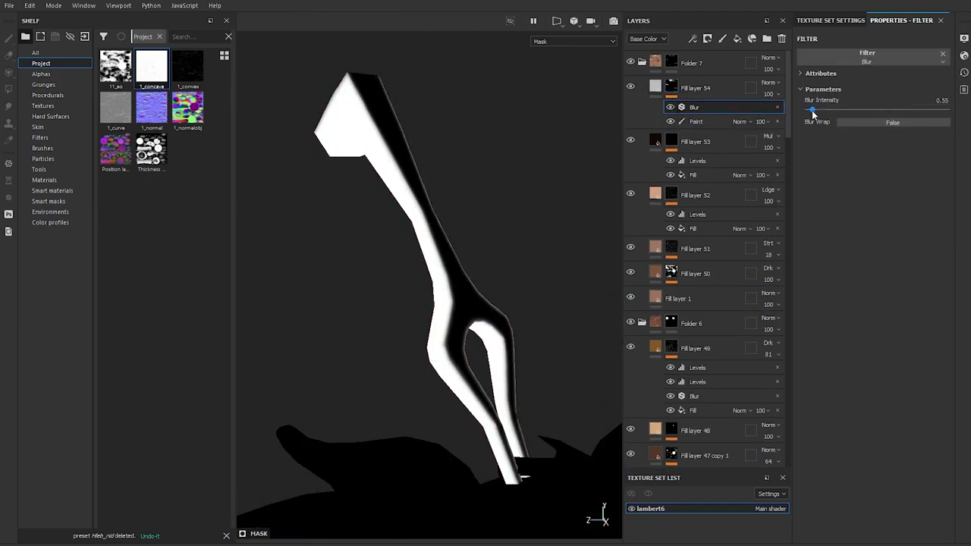
click(655, 87)
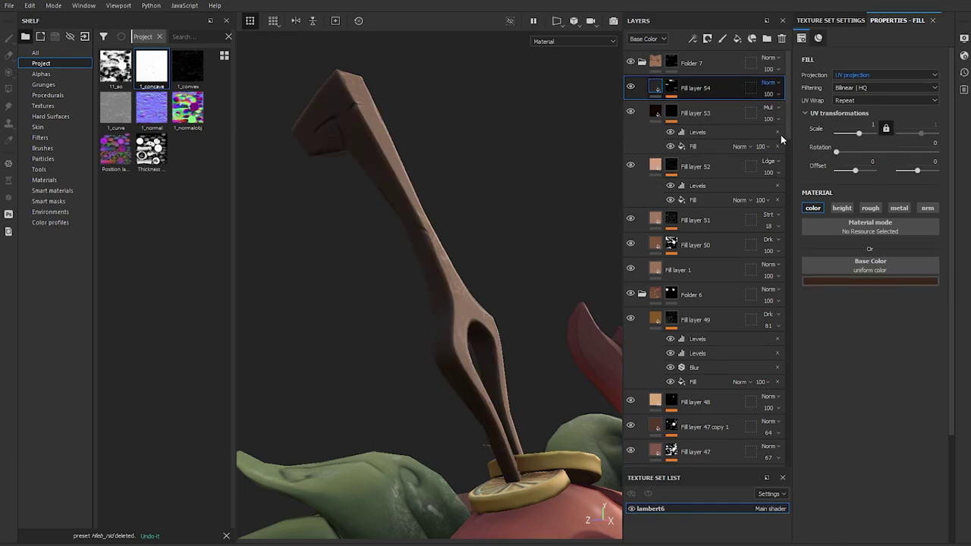
mouse_move(425, 227)
alt+mouse_down()
mouse_move(357, 227)
mouse_move(455, 223)
mouse_move(437, 232)
alt+mouse_up()
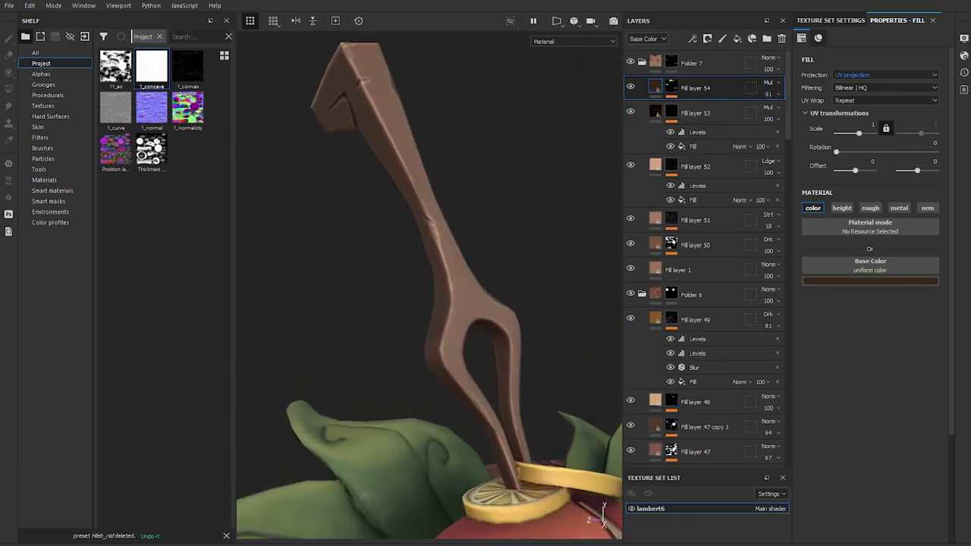
scroll(328, 313, down, 5)
key(Tab)
mouse_move(328, 312)
alt+mouse_down()
mouse_move(358, 256)
mouse_move(505, 328)
mouse_move(347, 307)
mouse_move(255, 351)
mouse_move(529, 299)
alt+mouse_up()
Paint out crack marks in Fill layer 12's mask in the 2D UV view
scroll(529, 299, up, 5)
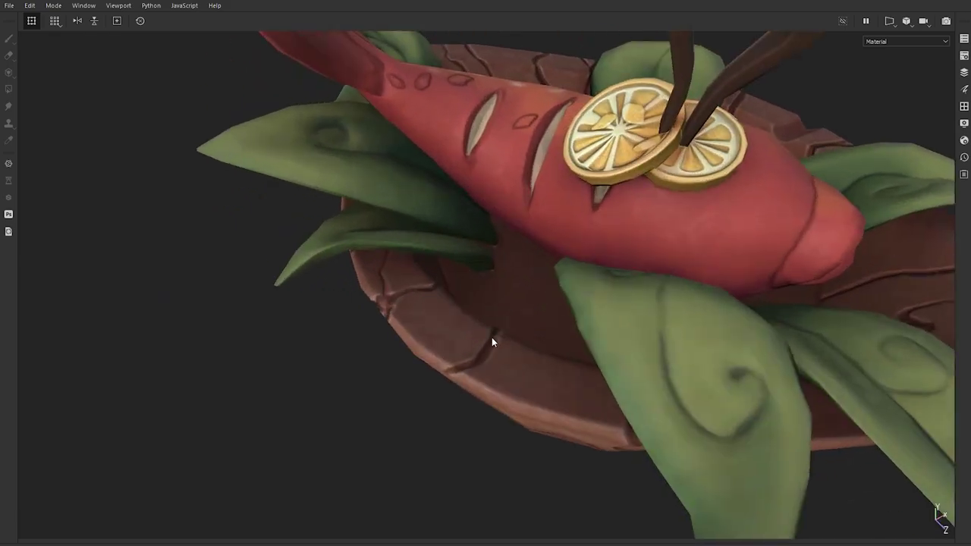
key(Tab)
scroll(658, 332, down, 3)
scroll(659, 332, down, 3)
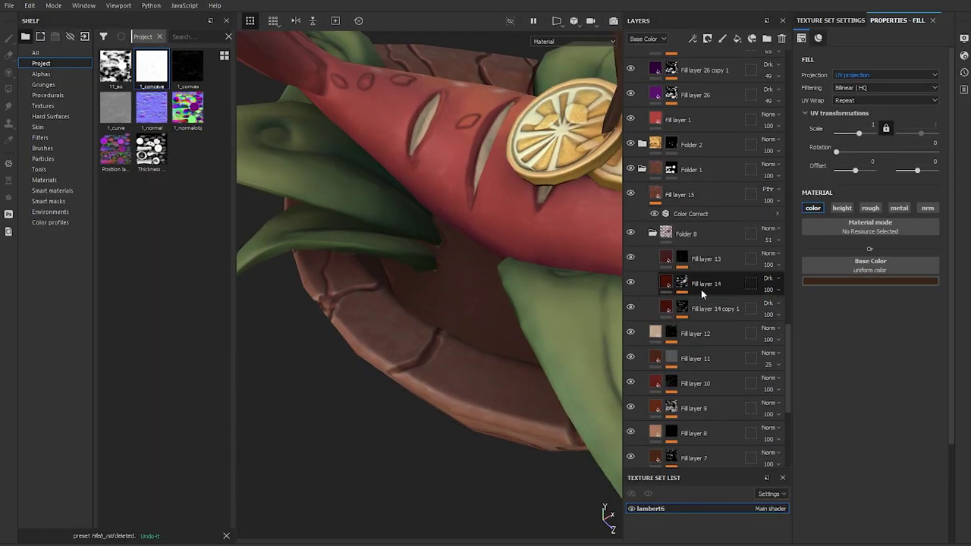
click(671, 270)
key(F3)
scroll(318, 271, up, 3)
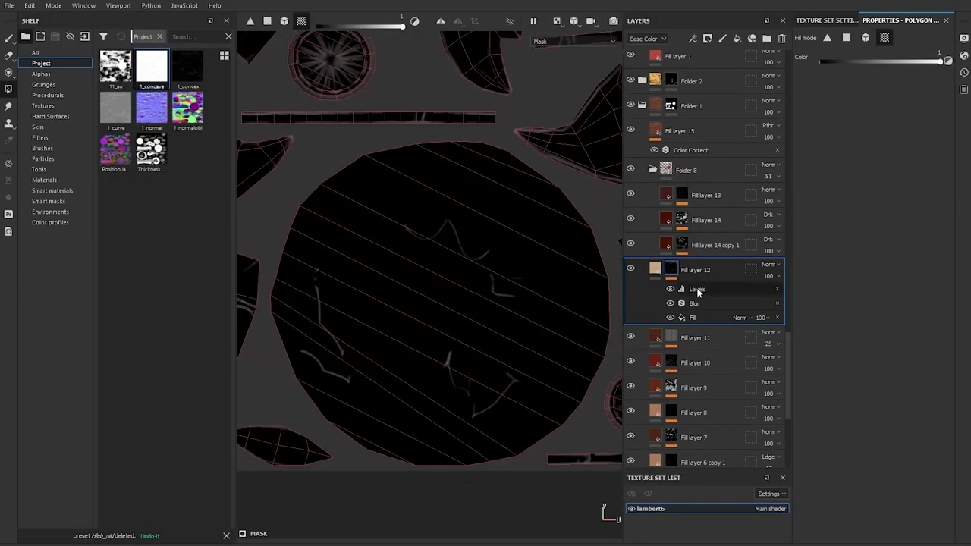
click(705, 289)
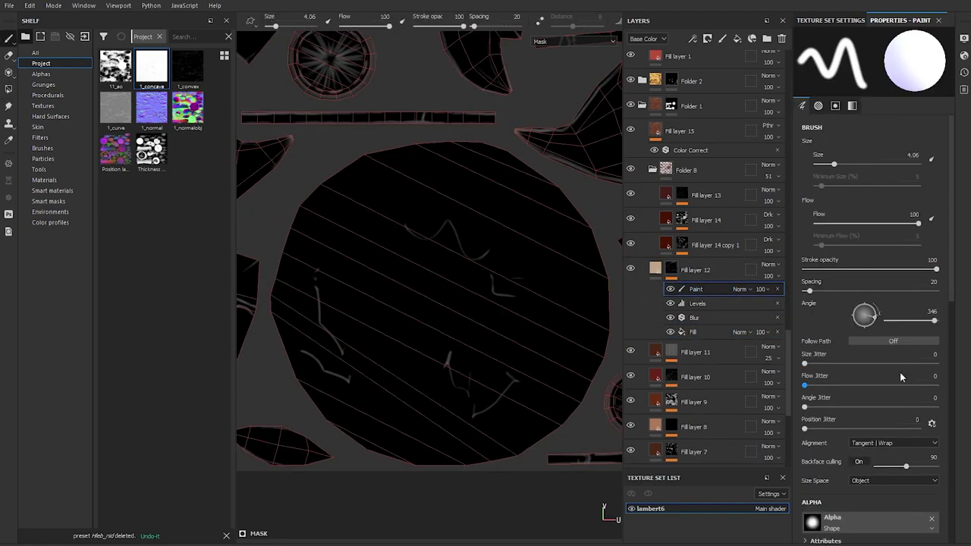
scroll(869, 452, up, 1)
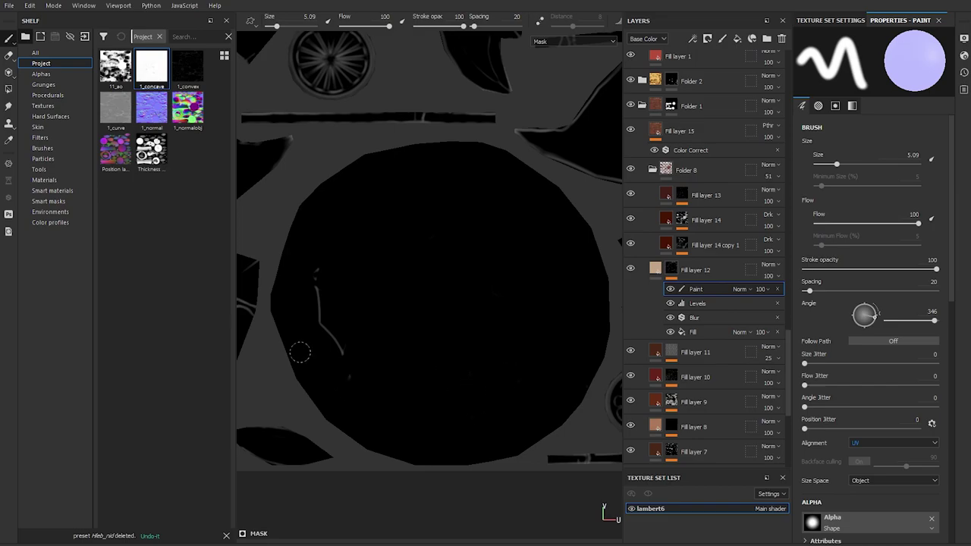
click(706, 214)
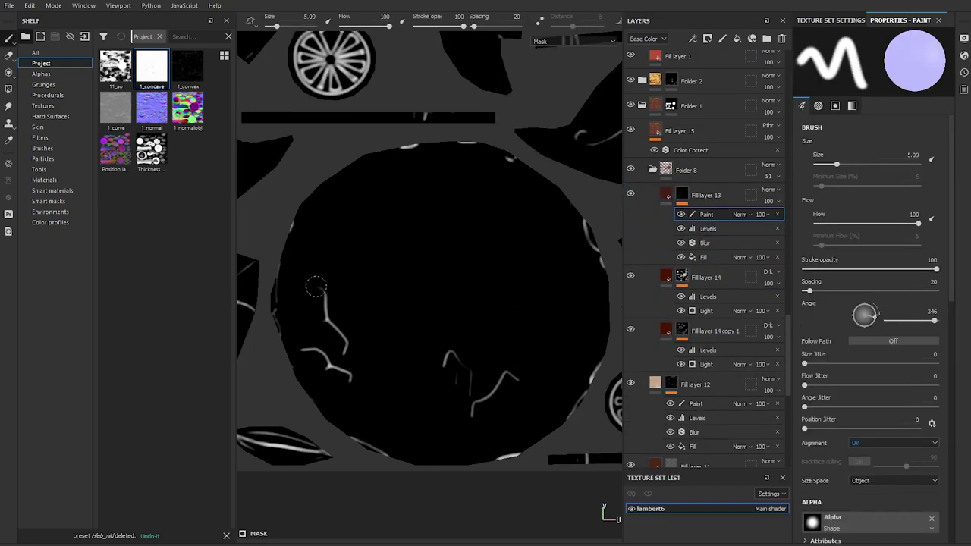
Add a Paint effect to Fill layer 10's mask and check the bowl base in 3D
key(F2)
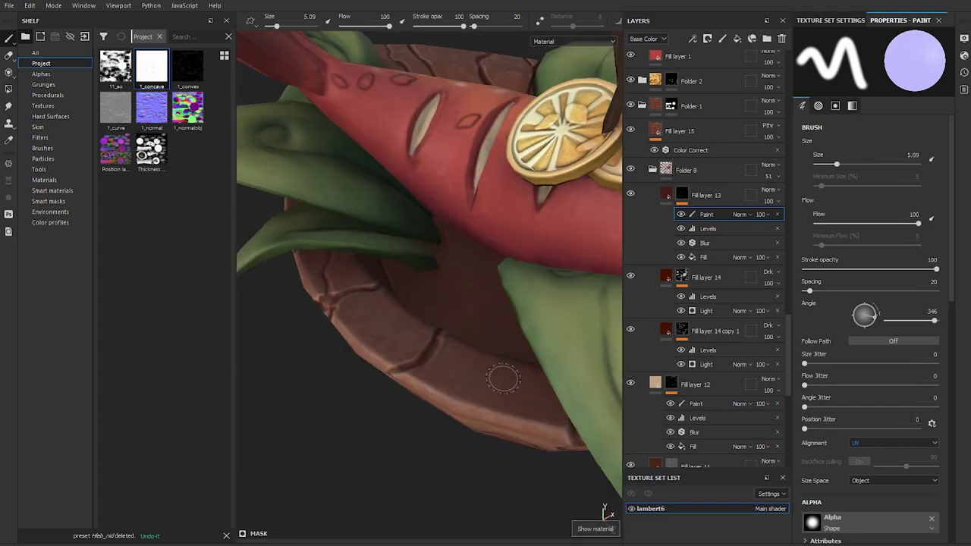
scroll(705, 304, down, 4)
click(671, 364)
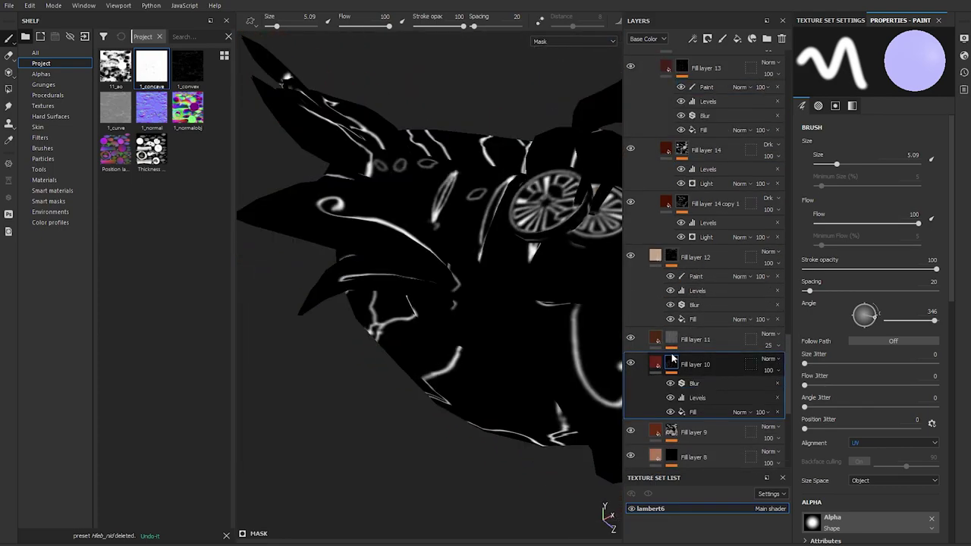
click(631, 364)
key(F3)
click(722, 38)
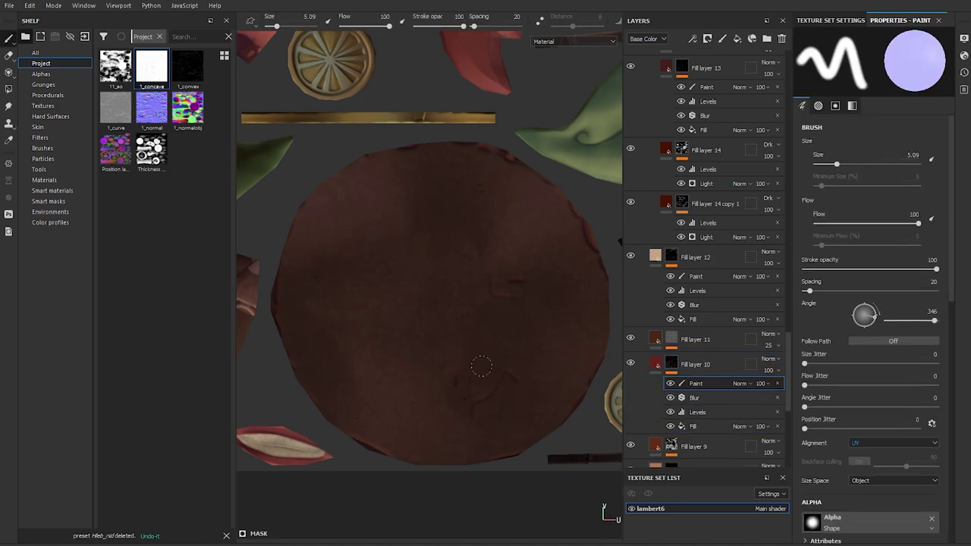
key(F2)
mouse_move(530, 270)
alt+mouse_down()
mouse_move(453, 383)
mouse_move(447, 378)
mouse_move(485, 393)
alt+mouse_up()
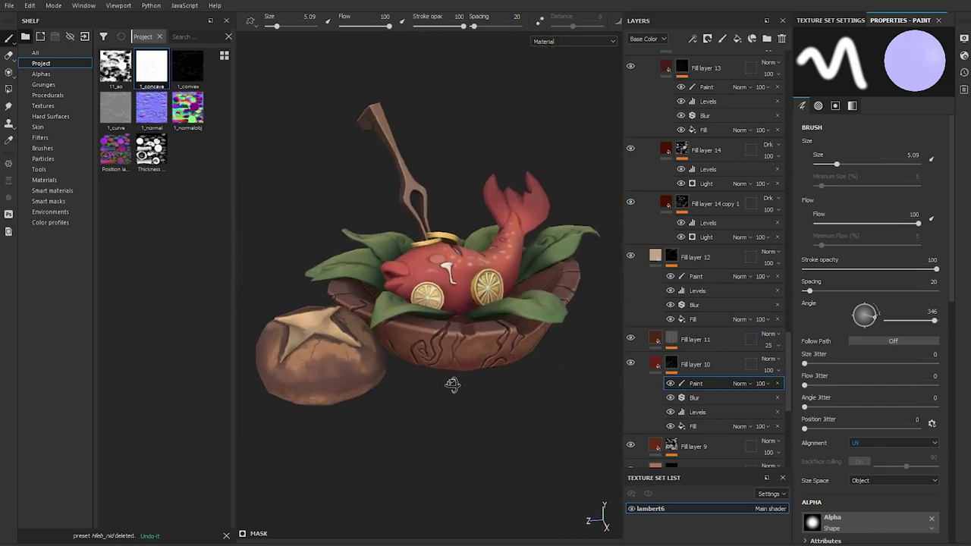
scroll(429, 383, up, 3)
alt+drag(428, 383, 455, 356)
Collapse Folder 4 and Folder 3 to tidy the layer stack
scroll(683, 265, up, 5)
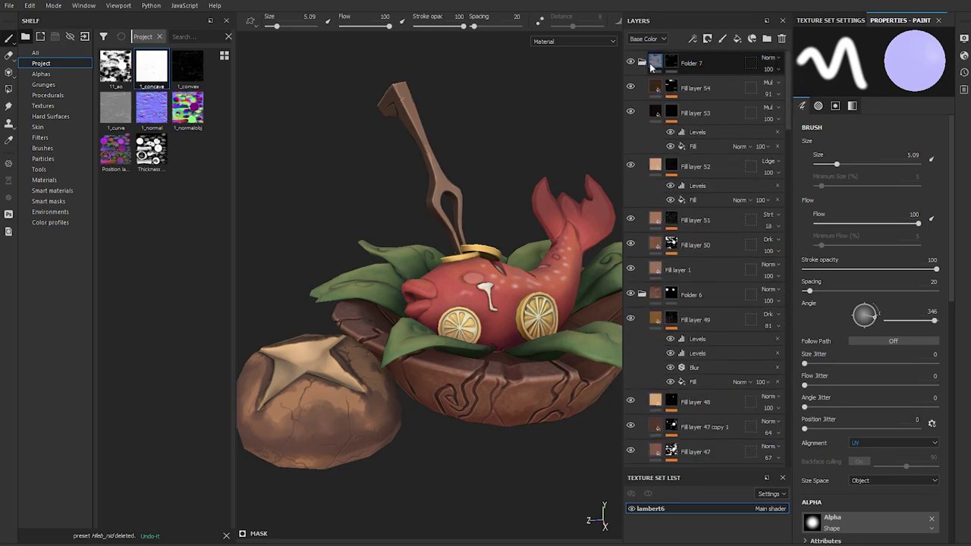
scroll(667, 227, up, 5)
scroll(644, 152, up, 5)
click(642, 137)
click(642, 177)
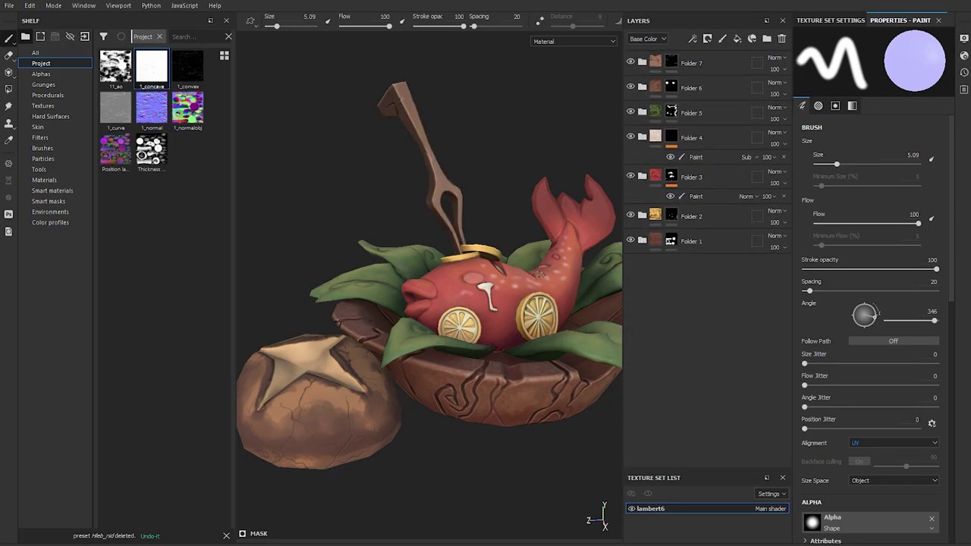
Orbit to a side angle and preview the dish's texture channels and full material with panels hidden
mouse_move(425, 326)
alt+mouse_down()
mouse_move(390, 350)
mouse_move(567, 362)
mouse_move(659, 434)
mouse_move(485, 264)
mouse_move(268, 265)
mouse_move(739, 297)
mouse_move(539, 391)
mouse_move(271, 451)
mouse_move(440, 446)
mouse_move(379, 379)
mouse_move(518, 377)
mouse_move(531, 341)
alt+mouse_up()
key(Tab)
key(c)
key(c)
key(c)
key(c)
key(m)
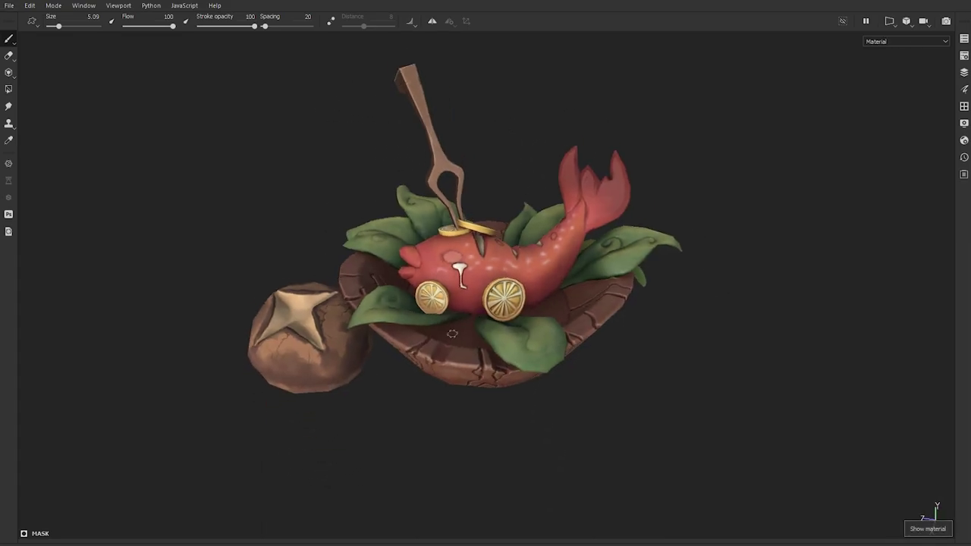
scroll(531, 342, up, 3)
key(Tab)
Add a top fill layer with every channel turned off so it passes through
click(739, 40)
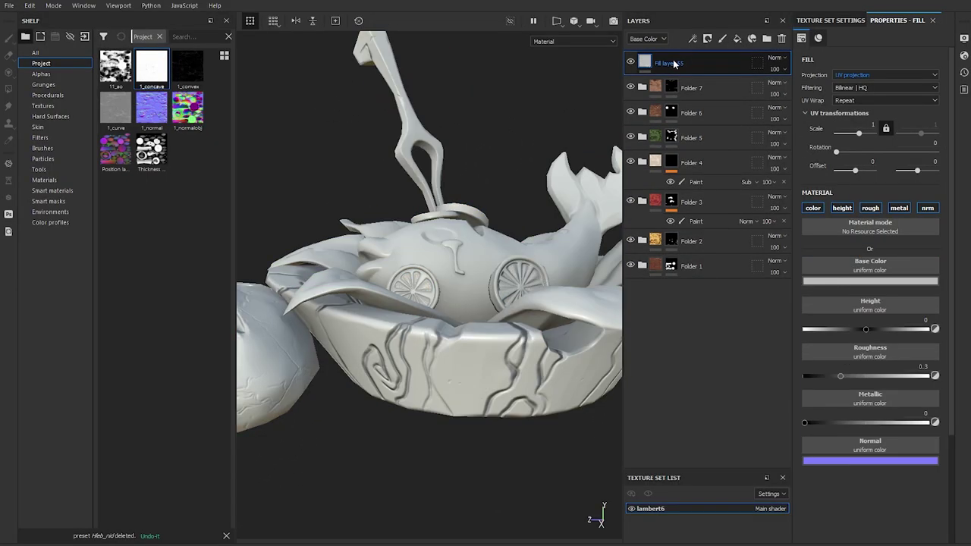
click(841, 207)
click(870, 208)
click(899, 208)
click(927, 208)
click(813, 207)
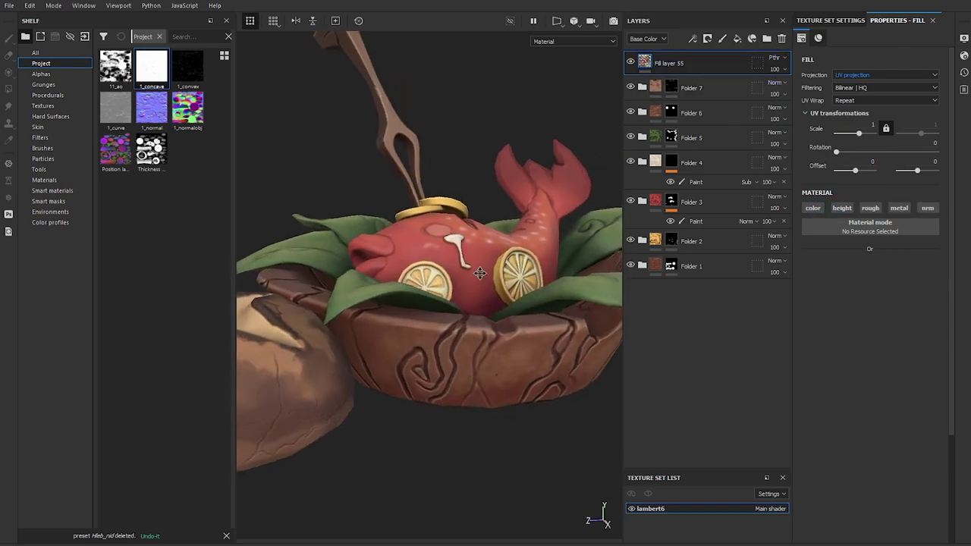
Add a Color Correct filter with Contrast 0.2 and Saturation 0.54
click(671, 85)
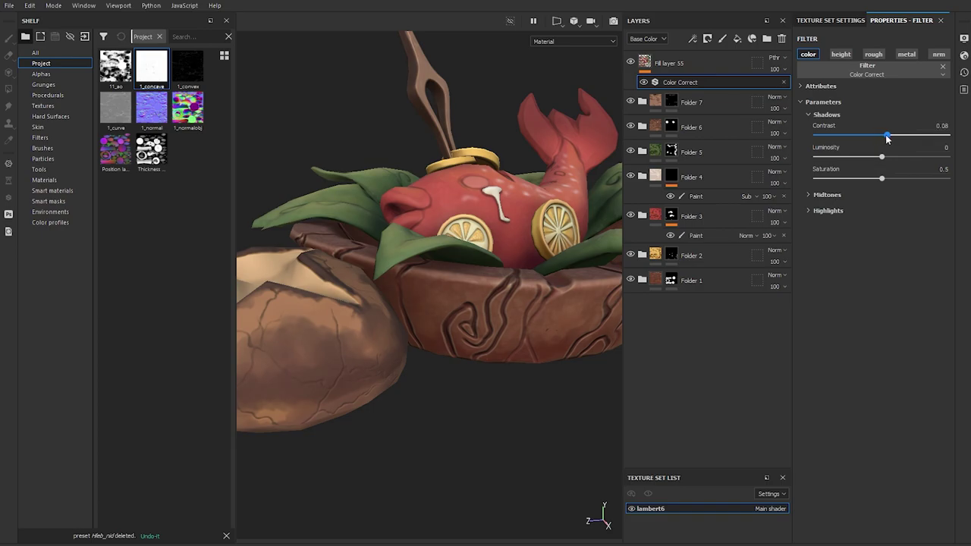
alt+drag(576, 318, 505, 369)
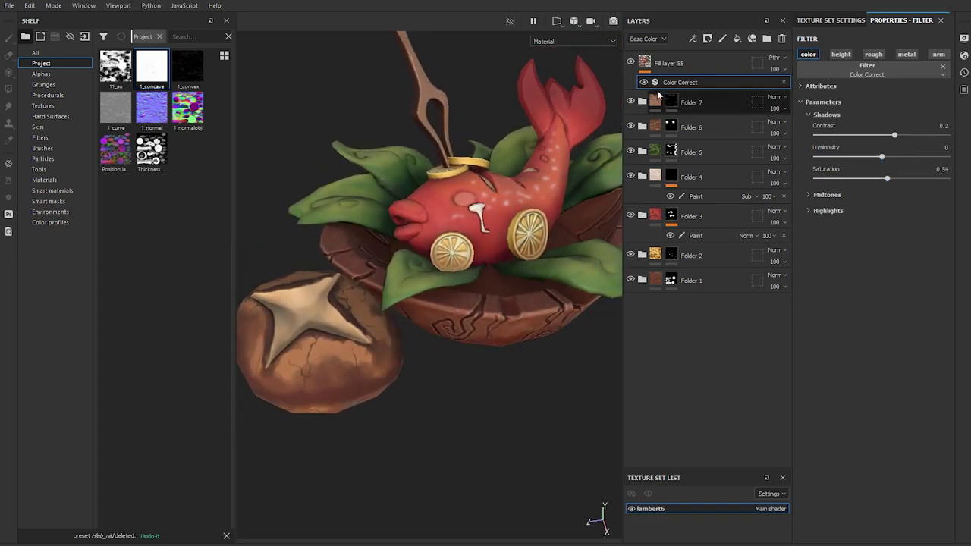
alt+drag(532, 279, 493, 296)
Add a Sharpen filter at 0.46 and orbit around the finished dish
click(708, 38)
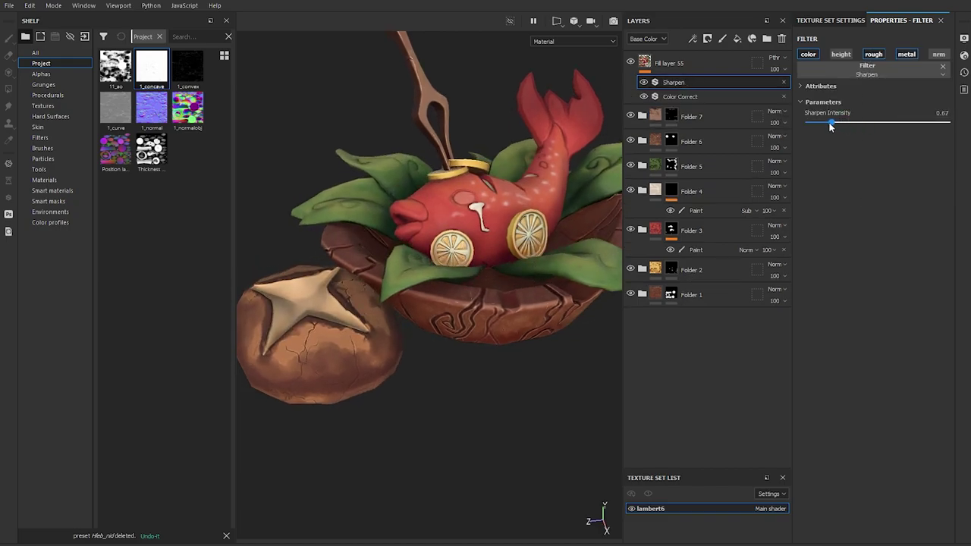
drag(830, 127, 824, 127)
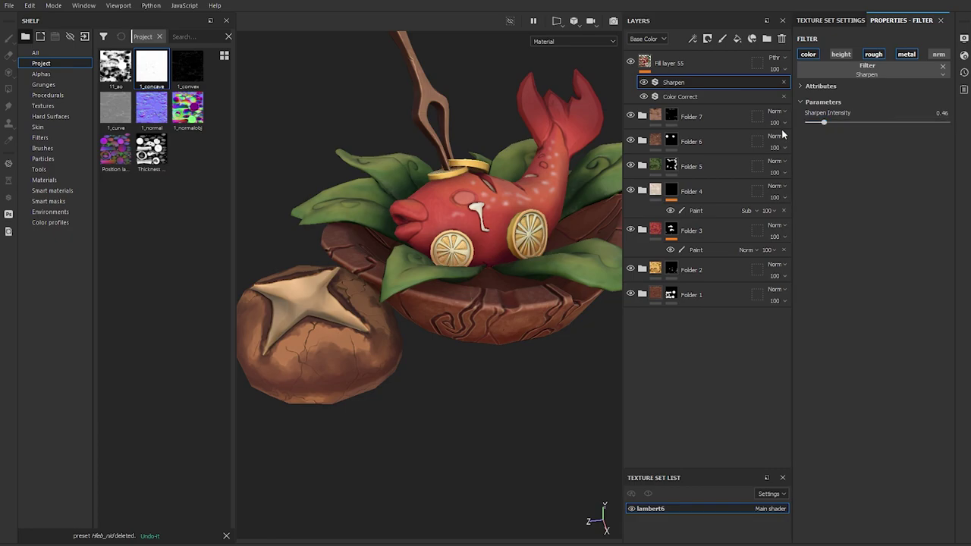
mouse_move(542, 373)
alt+mouse_down()
mouse_move(450, 298)
mouse_move(468, 213)
mouse_move(435, 303)
alt+mouse_up()
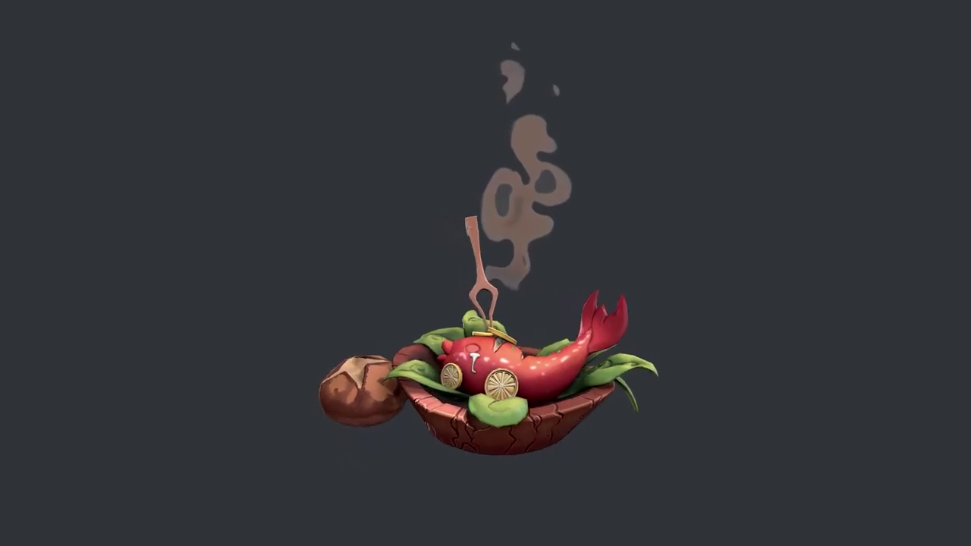